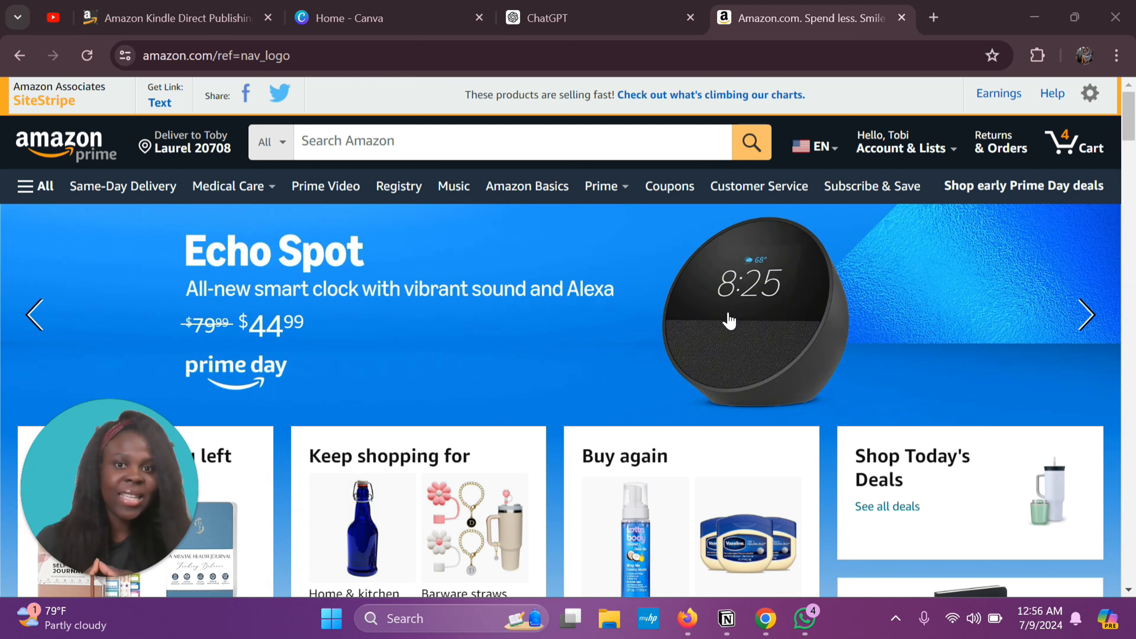
Search Amazon for "mental health journal".
left_click(504, 150)
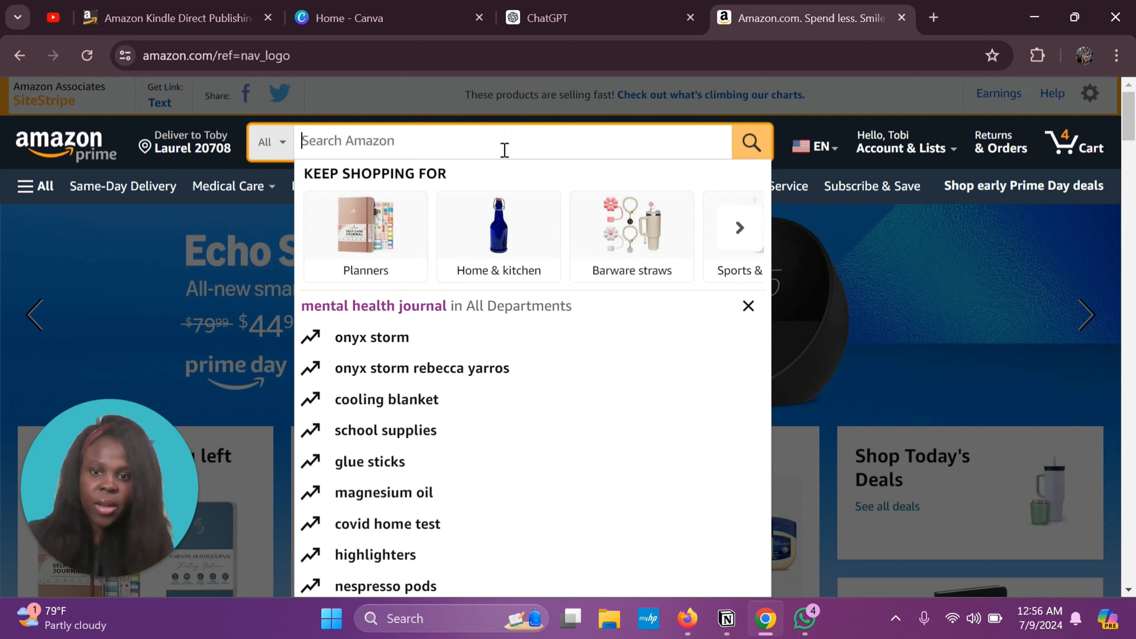
type("mental")
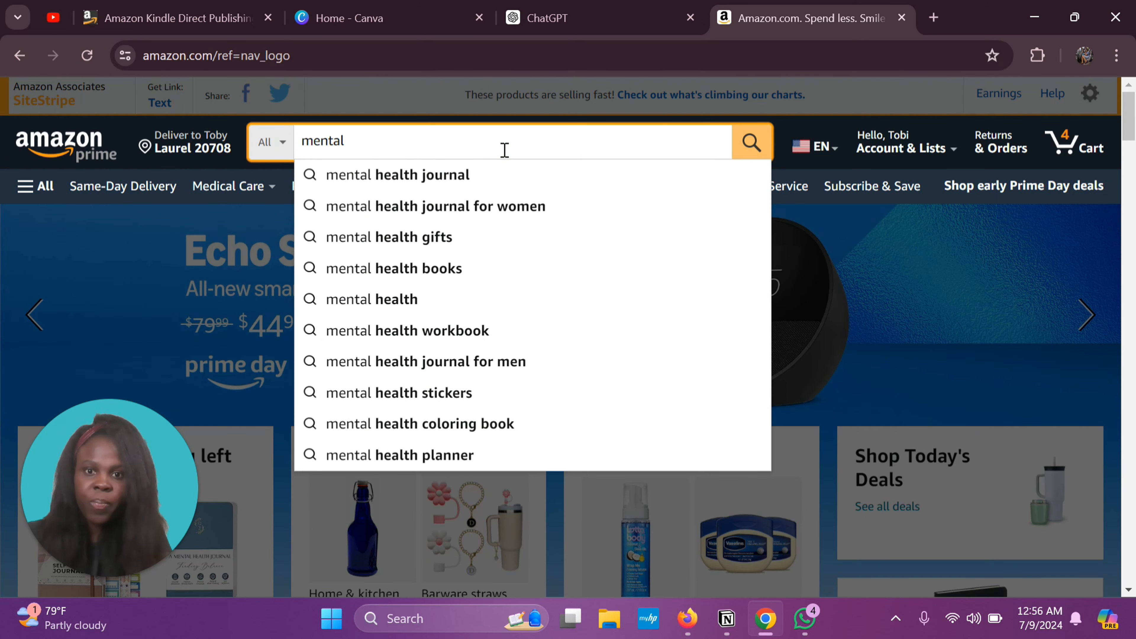
left_click(430, 174)
Browse the journal results, open the Clever Fox Self-Care Journal in Rose Gold, and check its listed size.
scroll(460, 394, "down", 20)
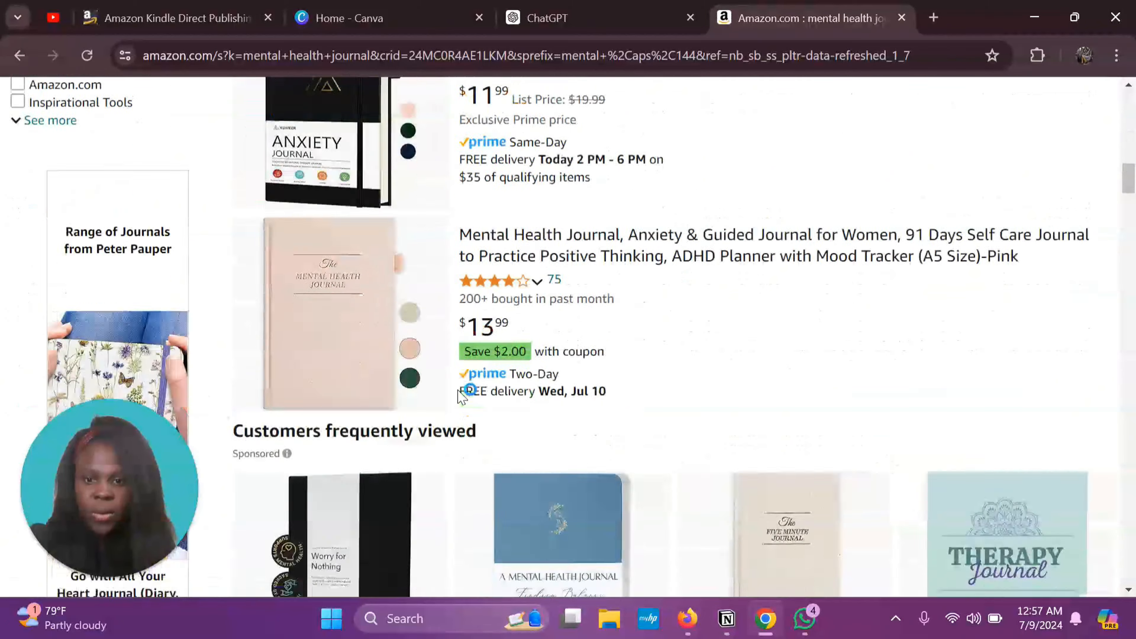
scroll(460, 394, "down", 5)
scroll(460, 393, "up", 15)
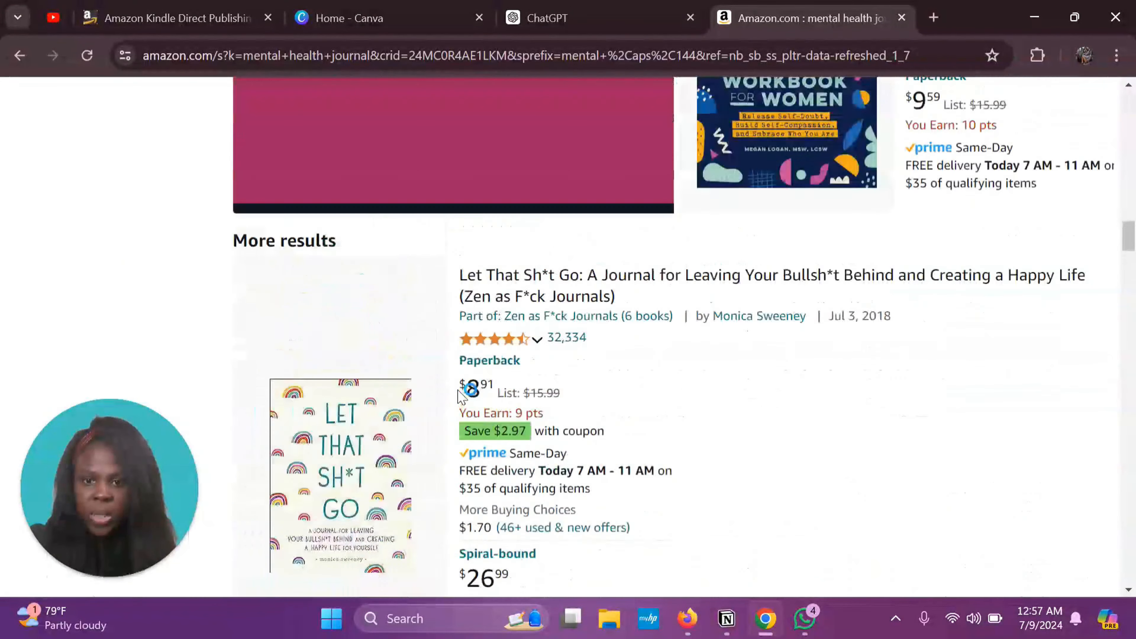
scroll(460, 396, "up", 3)
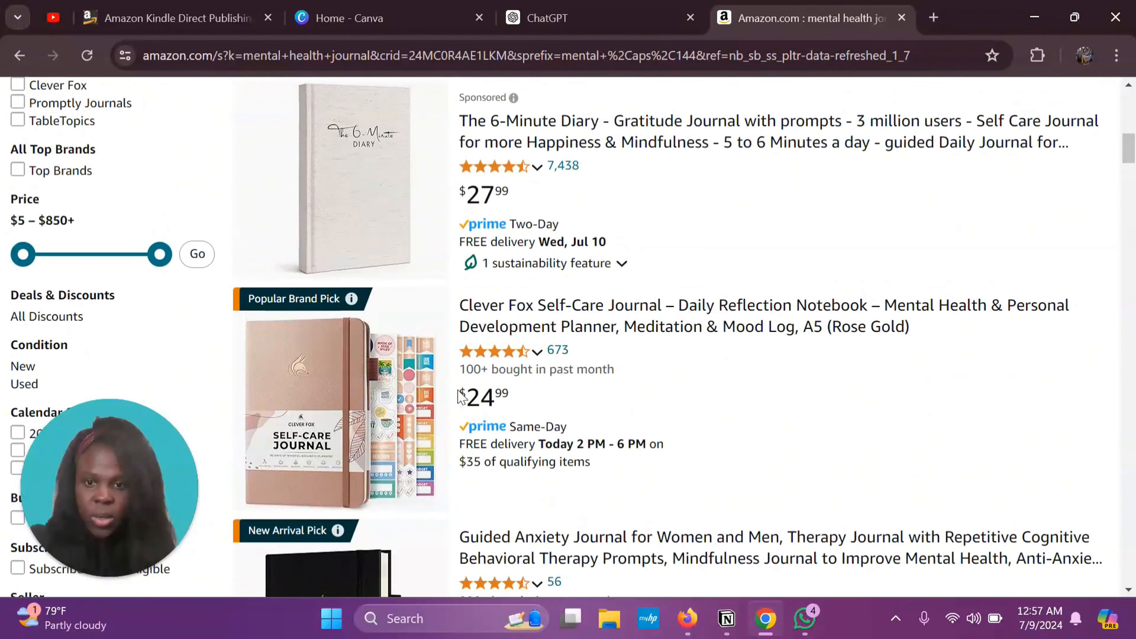
mouse_move(338, 308)
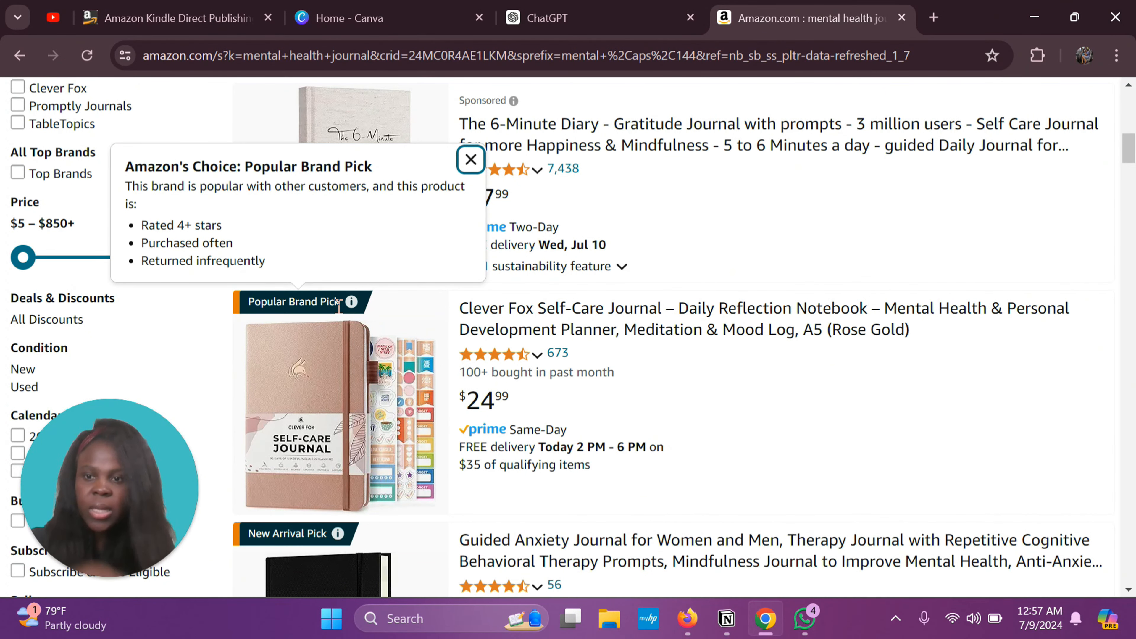
left_click(555, 310)
scroll(559, 309, "down", 5)
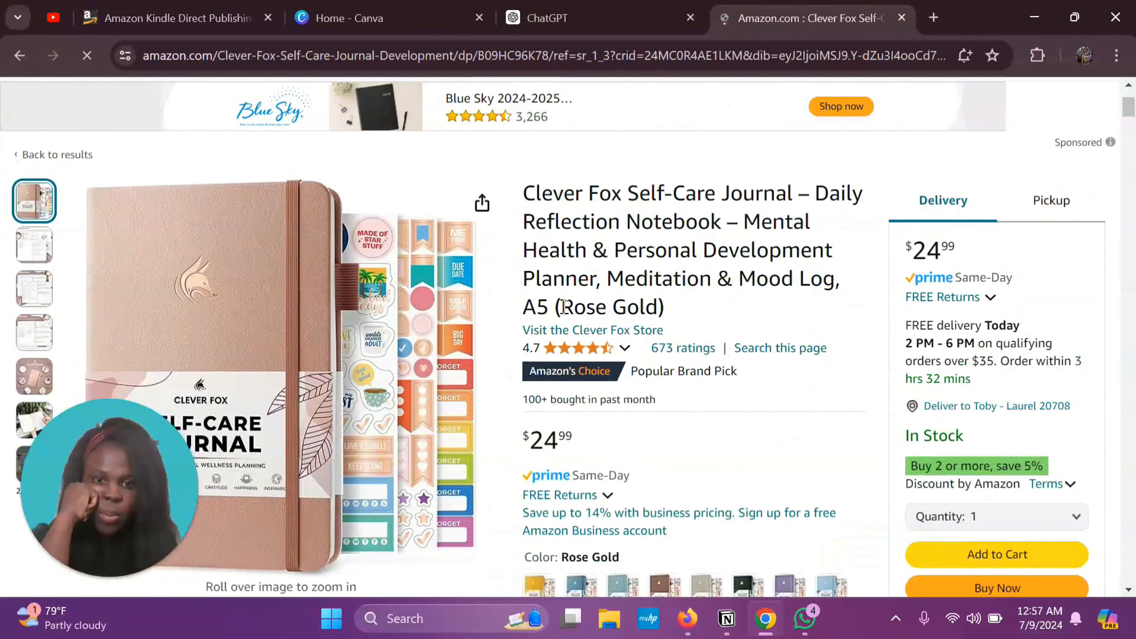
scroll(565, 311, "down", 3)
scroll(565, 307, "up", 2)
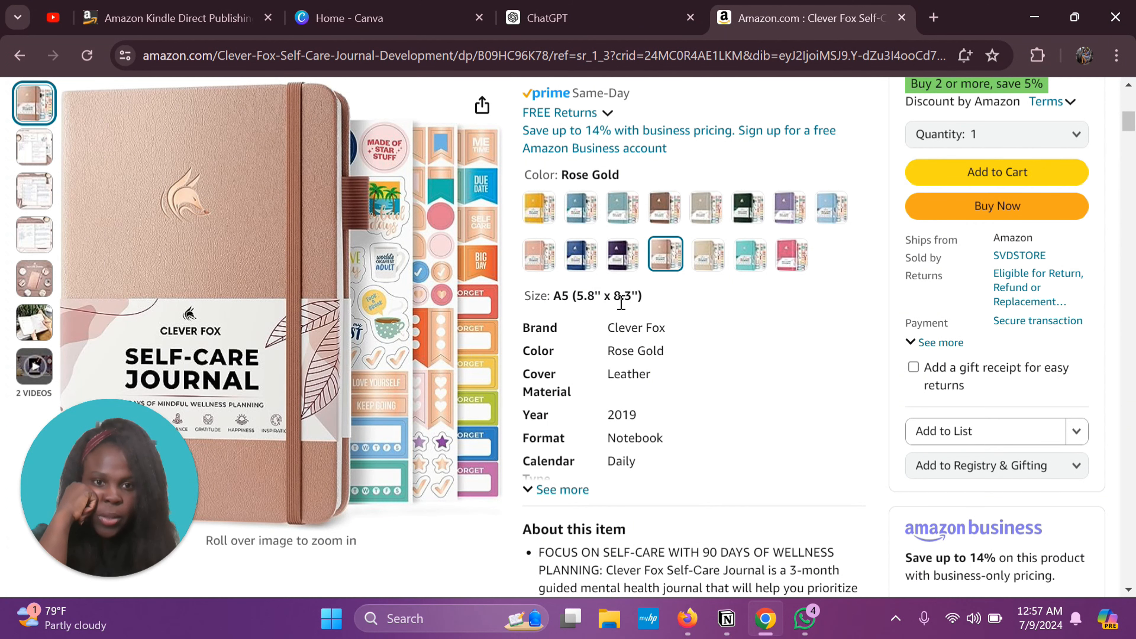
Search the web for "kdp cover size calculator" in a new tab and open Amazon's KDP Cover Calculator.
left_click(934, 17)
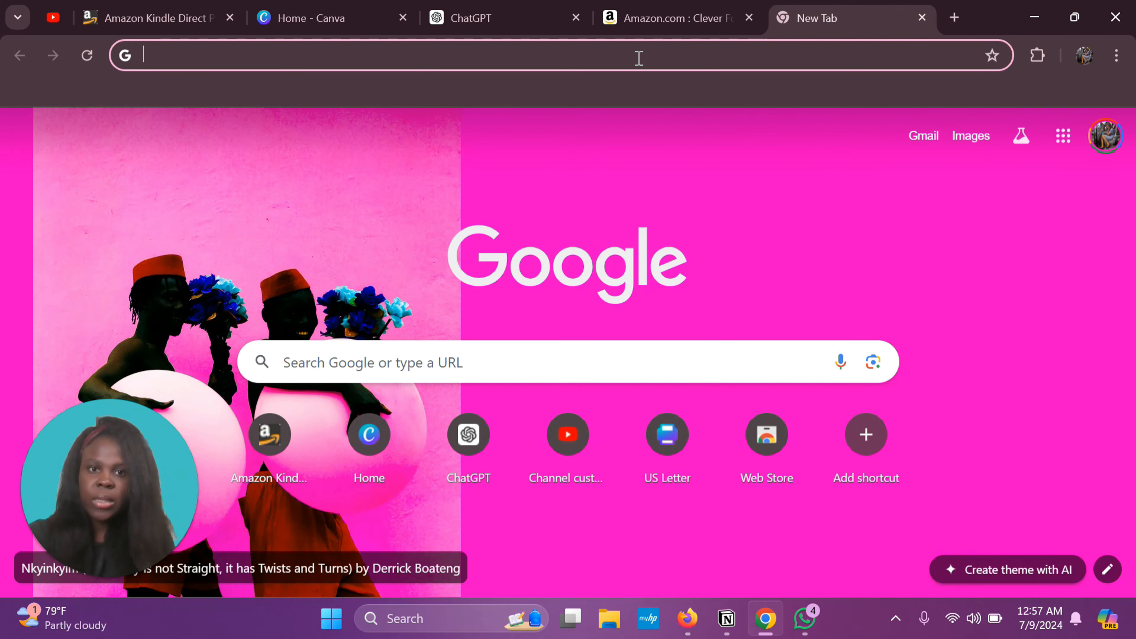
type("kdp")
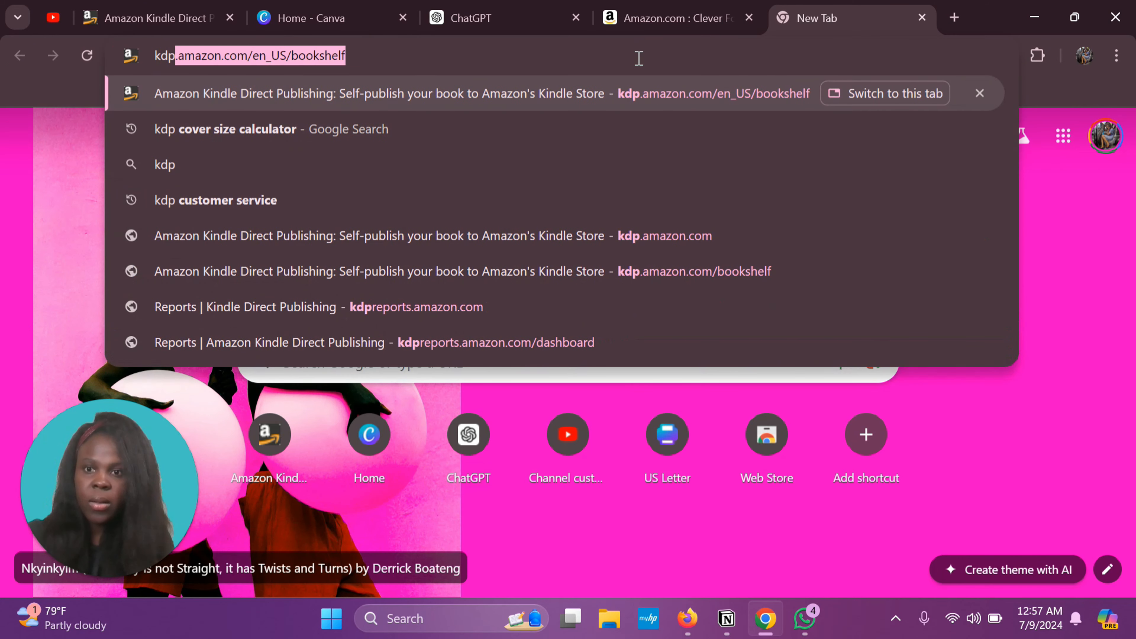
left_click(300, 137)
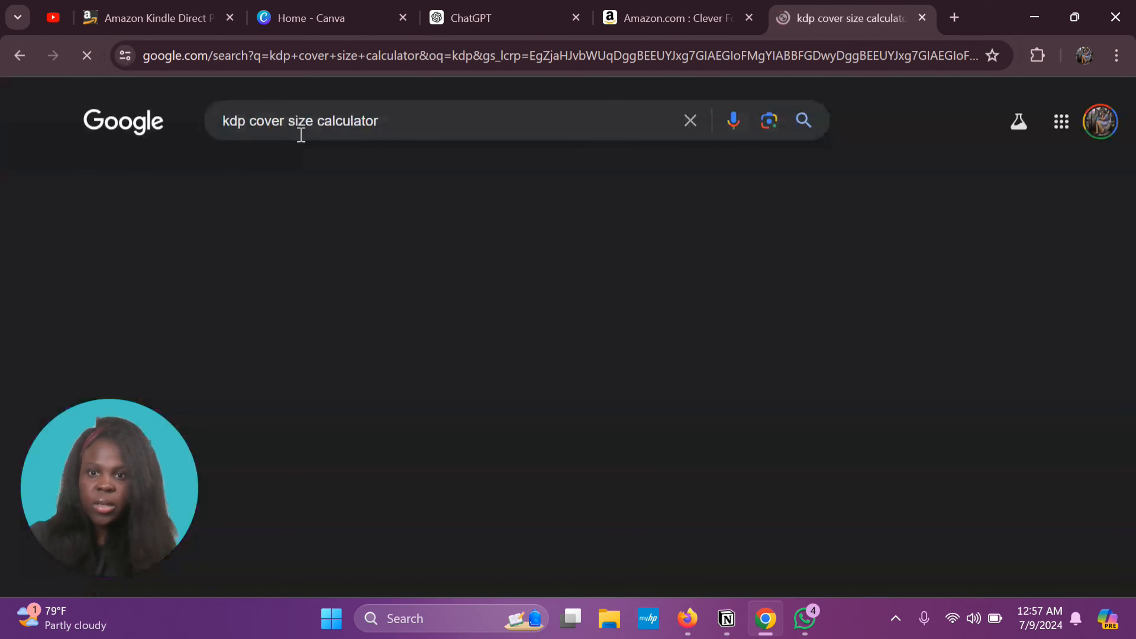
left_click(222, 322)
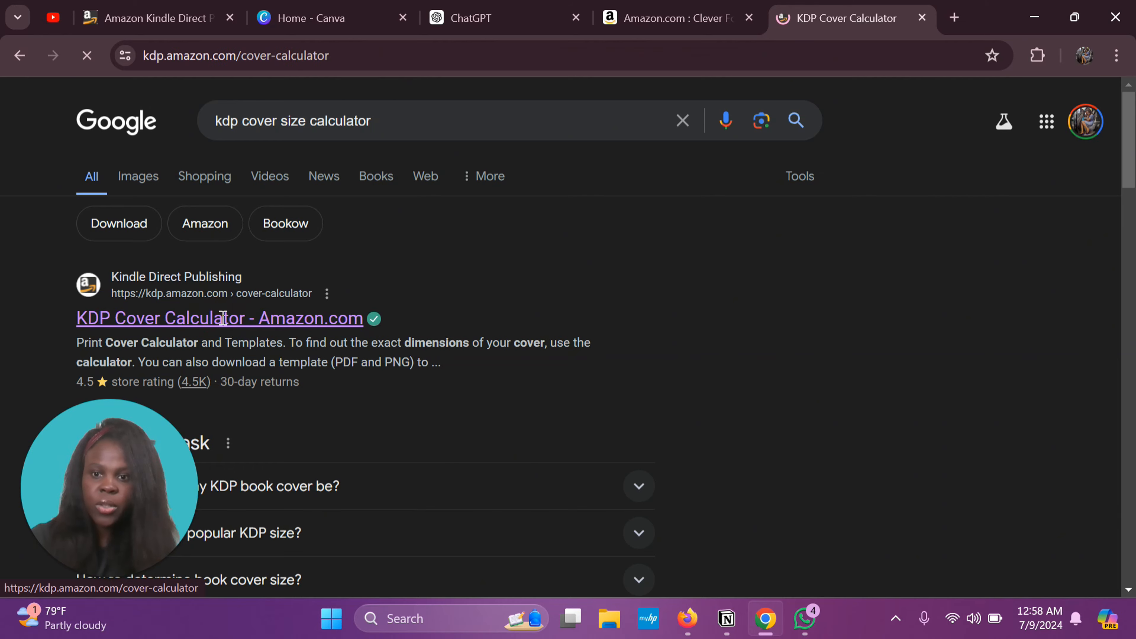
Set the book's binding type to Paperback and its interior type to Standard color.
scroll(639, 383, "down", 2)
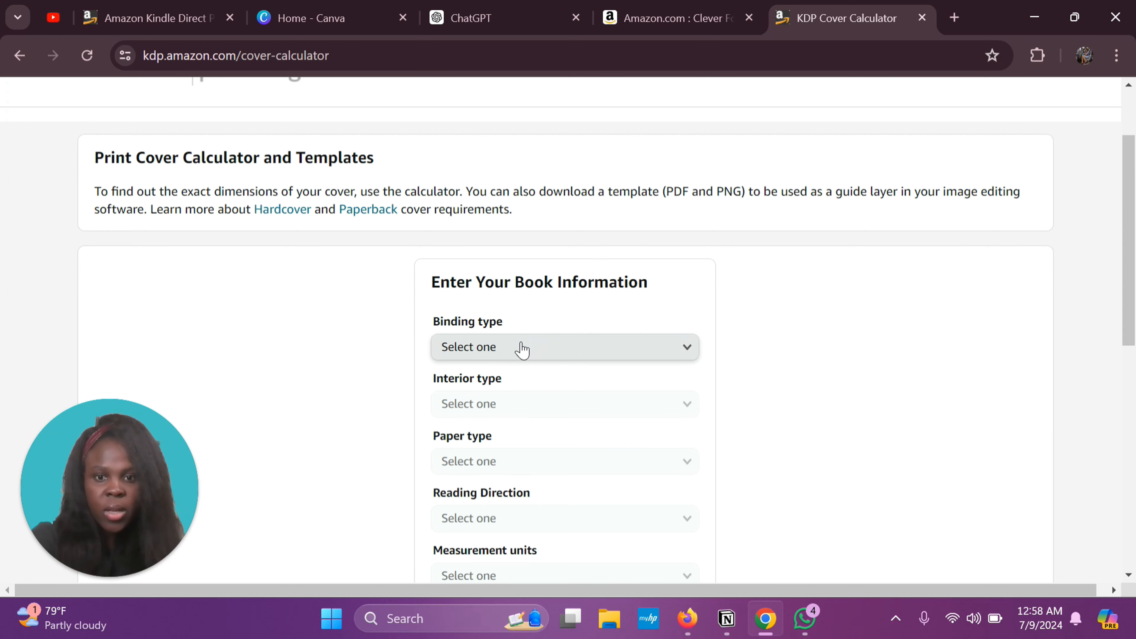
left_click(508, 353)
left_click(492, 368)
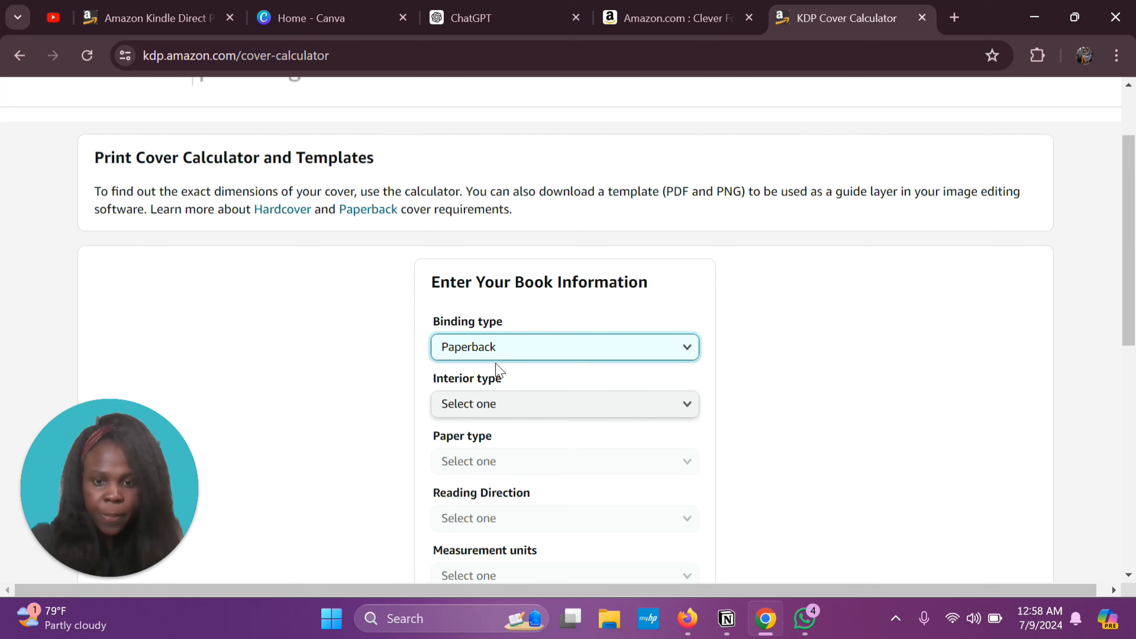
scroll(497, 371, "down", 1)
left_click(496, 365)
left_click(502, 397)
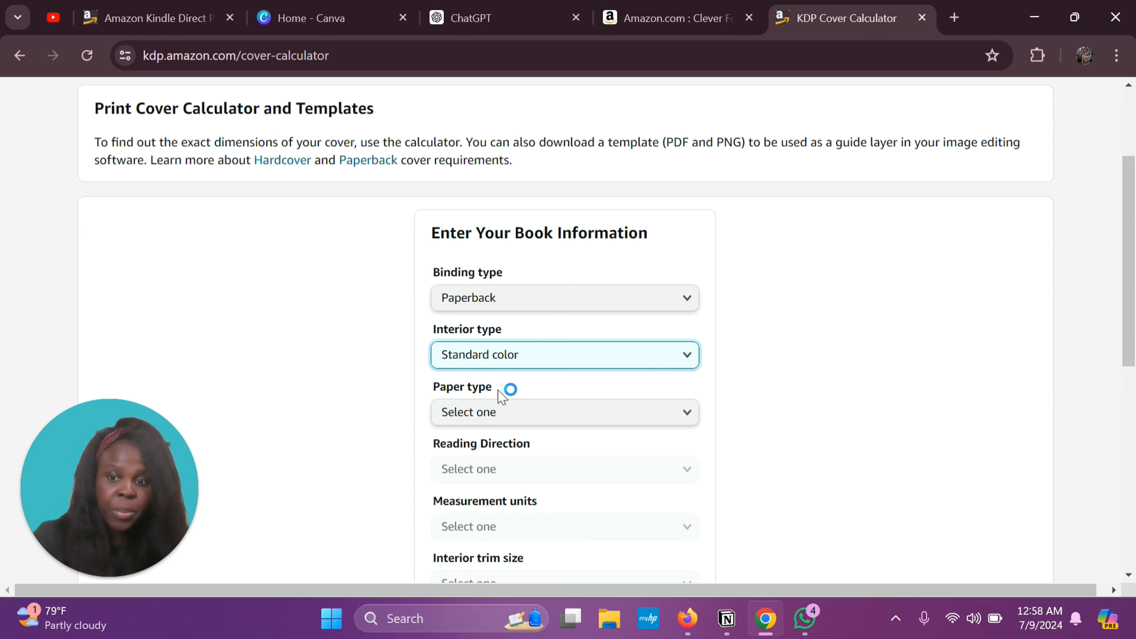
Set the paper type to White paper and the reading direction to Left to Right.
left_click(492, 409)
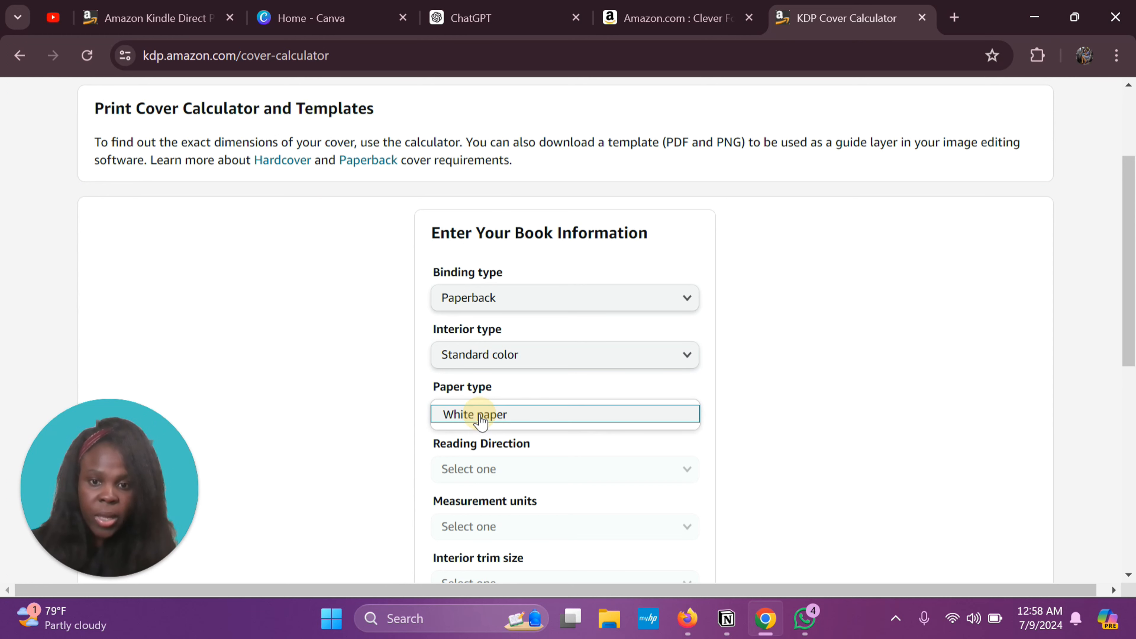
left_click(480, 417)
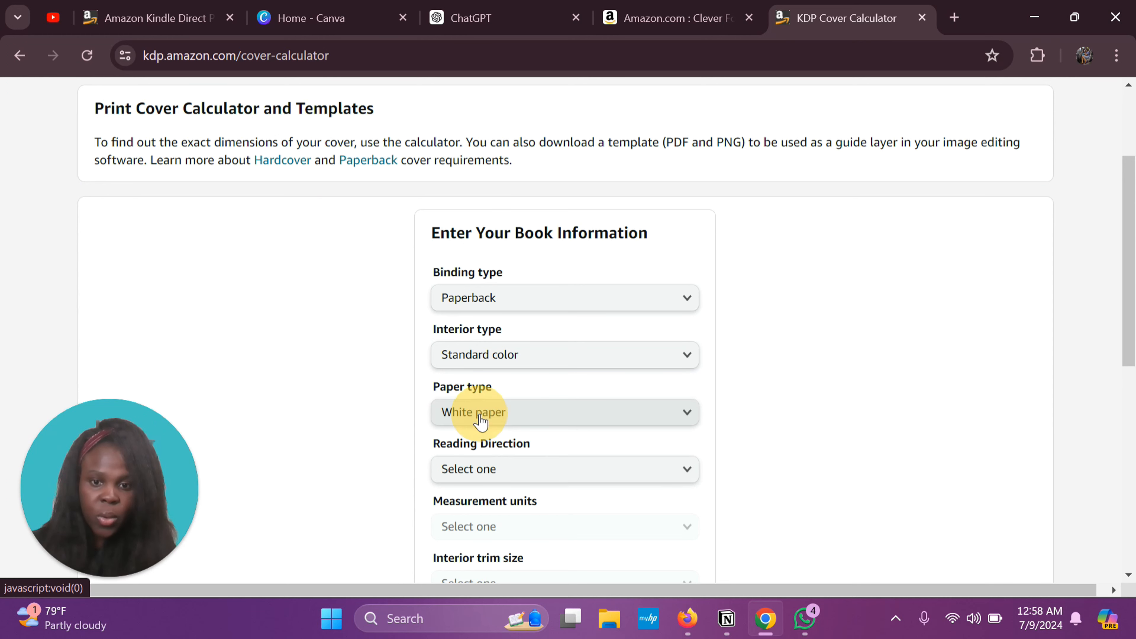
left_click(470, 470)
left_click(473, 475)
Set the calculator's measurement units to Inches.
scroll(473, 475, "down", 2)
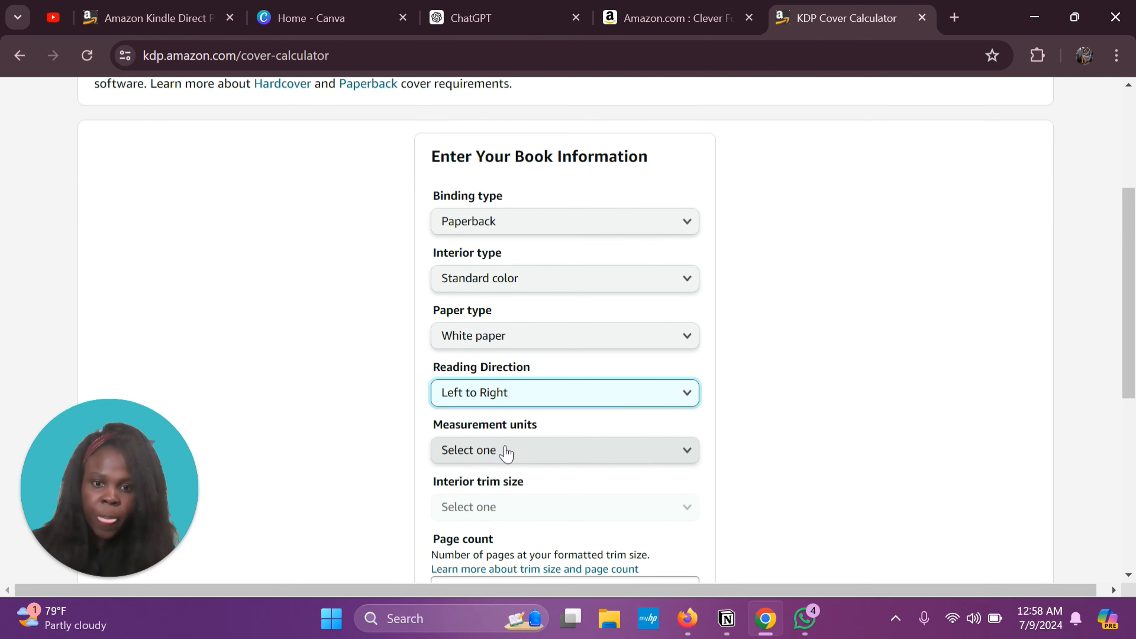
left_click(506, 452)
left_click(499, 452)
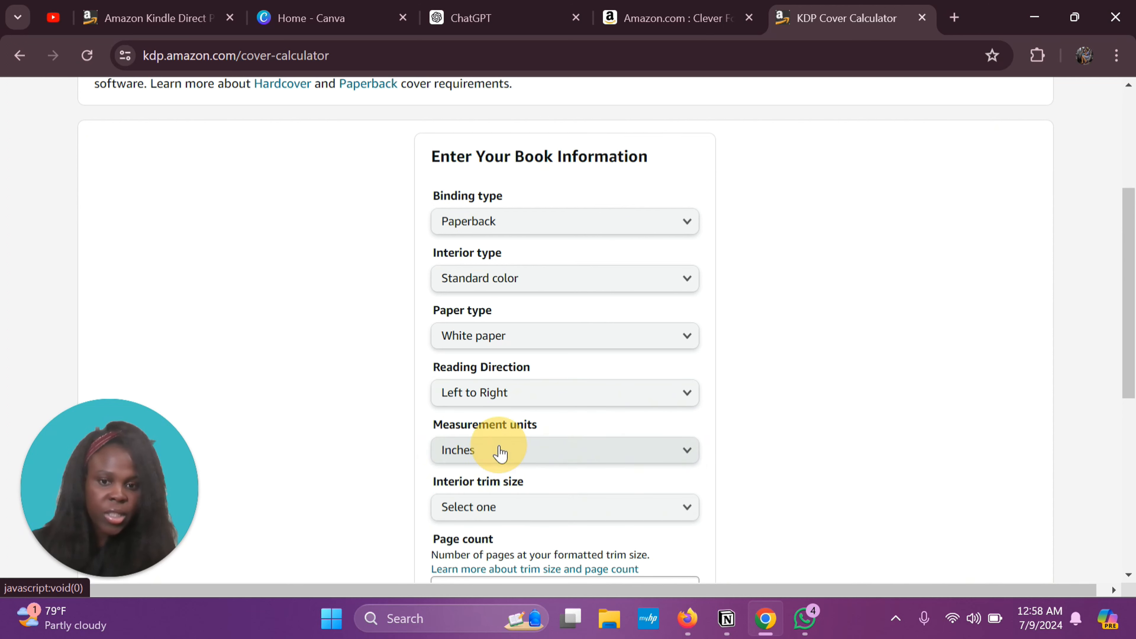
Compare the available trim sizes with the Clever Fox journal's listed size and set the interior trim size to 5.5 x 8.5 in.
scroll(500, 452, "down", 3)
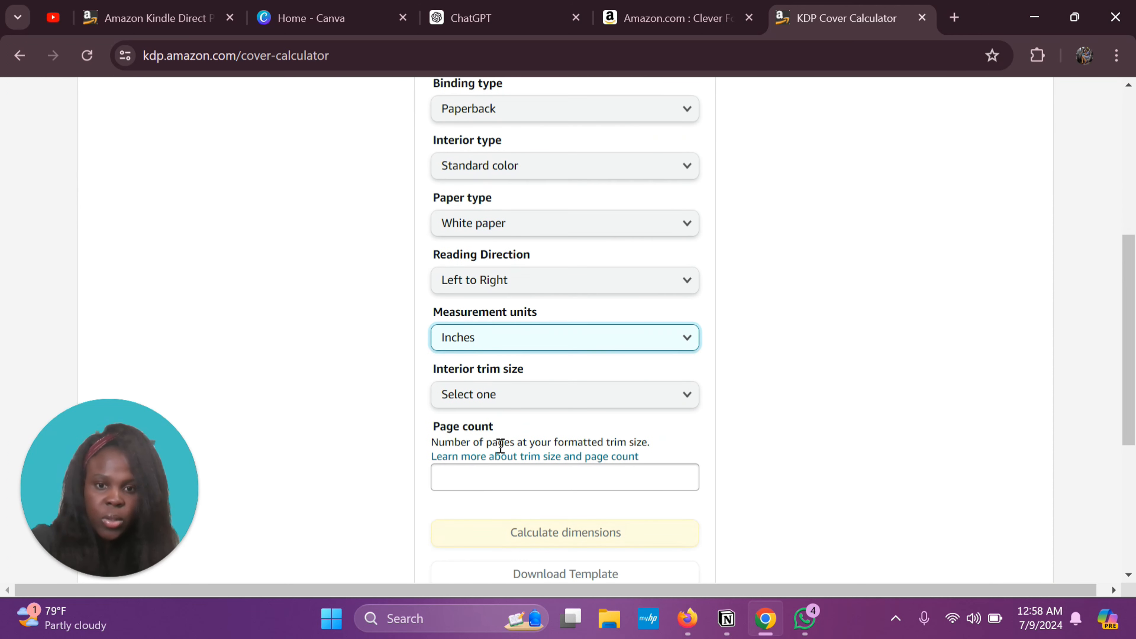
left_click(495, 394)
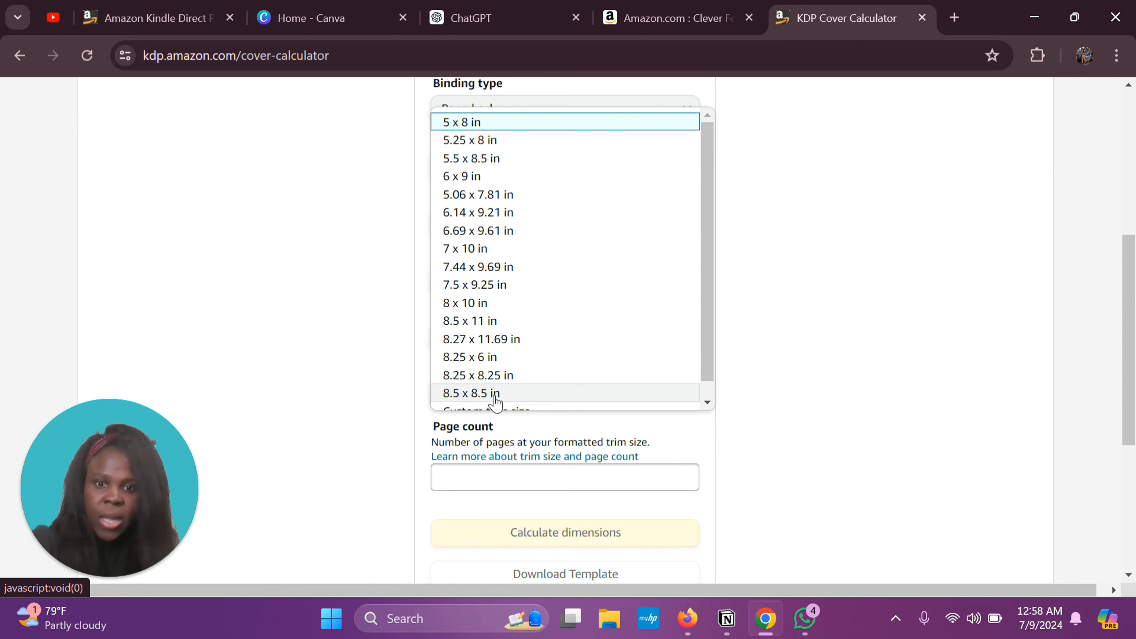
left_click(700, 23)
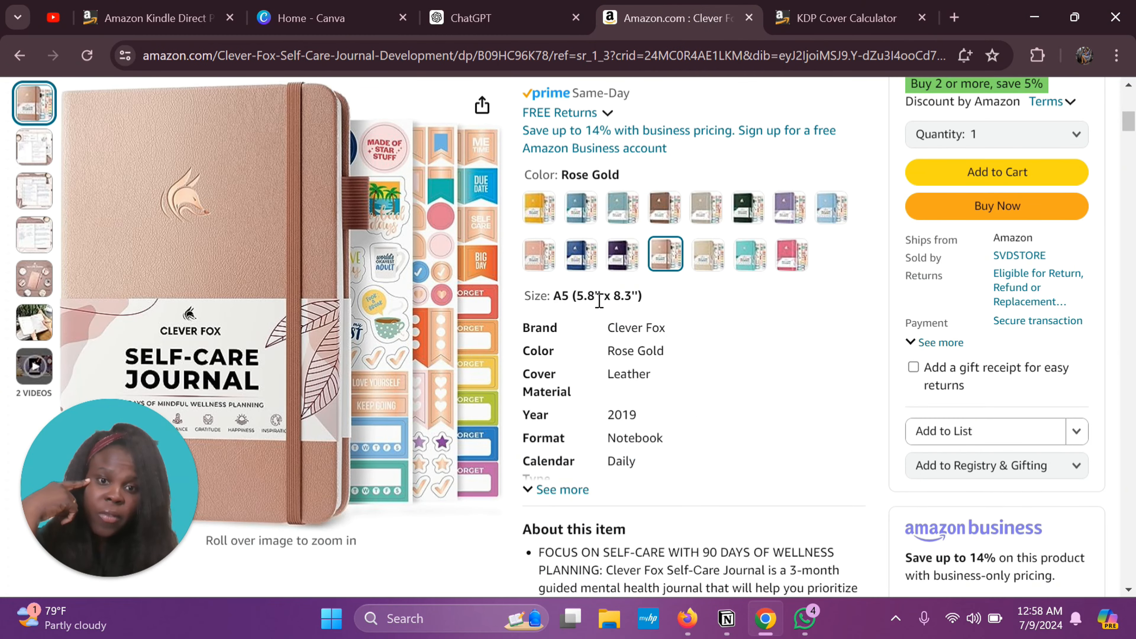
left_click(820, 23)
scroll(515, 184, "up", 1)
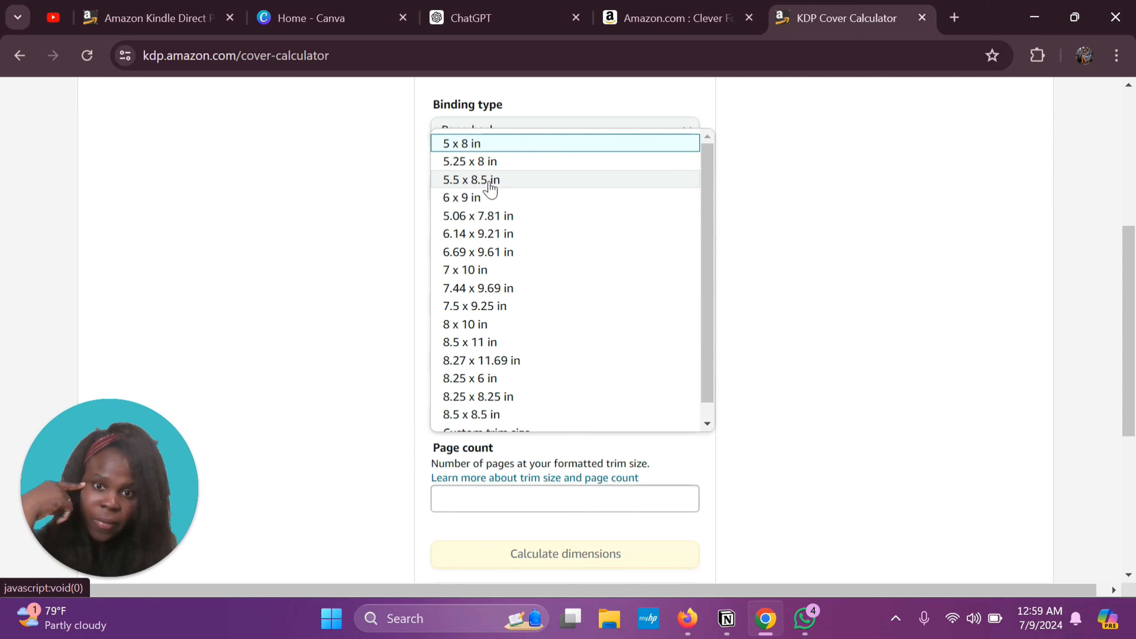
left_click(652, 24)
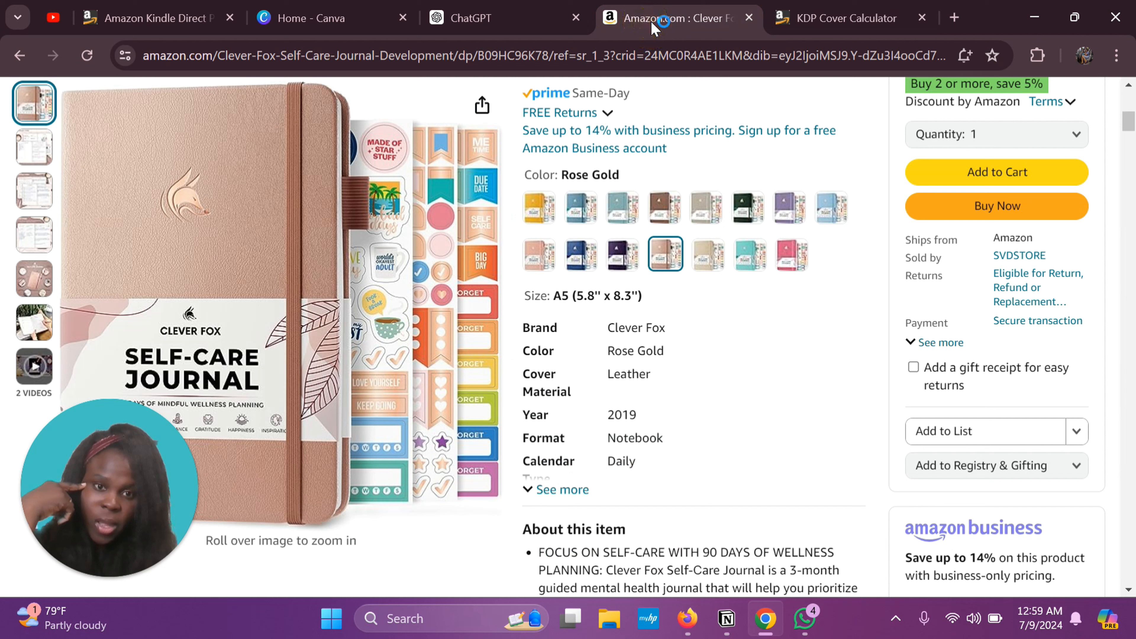
left_click(819, 16)
scroll(507, 313, "down", 1)
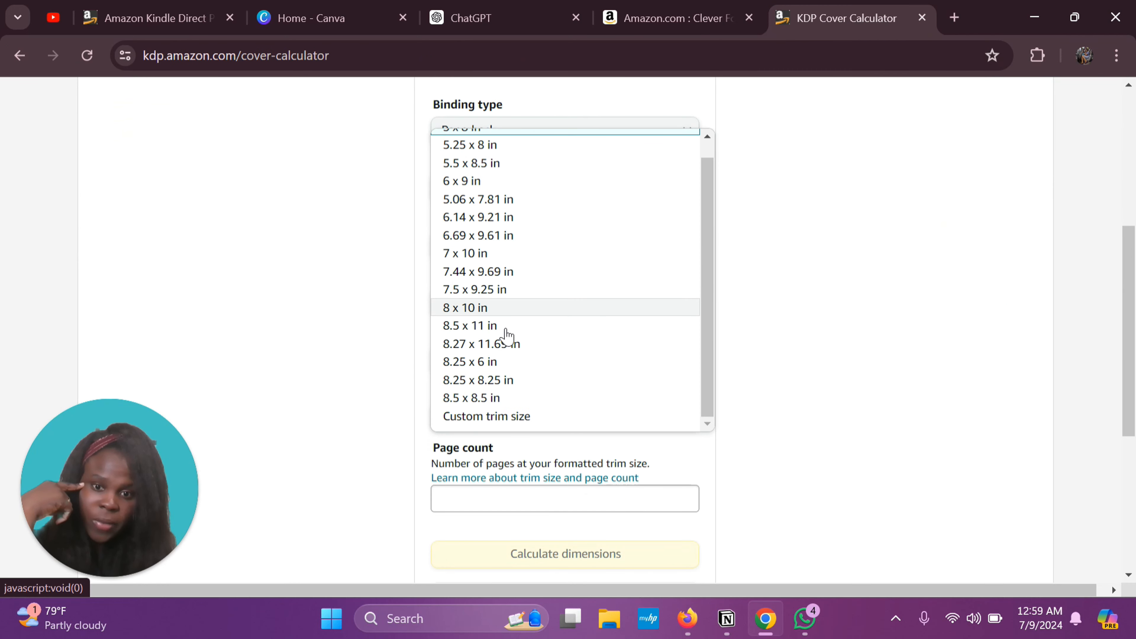
scroll(507, 336, "up", 1)
scroll(505, 334, "down", 1)
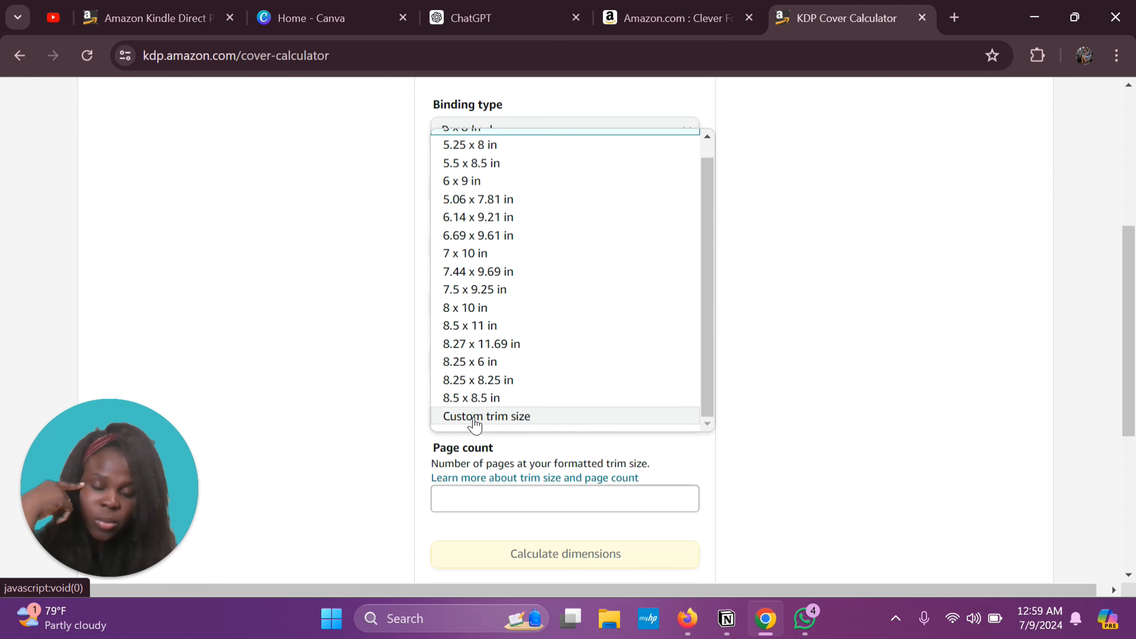
scroll(481, 293, "up", 1)
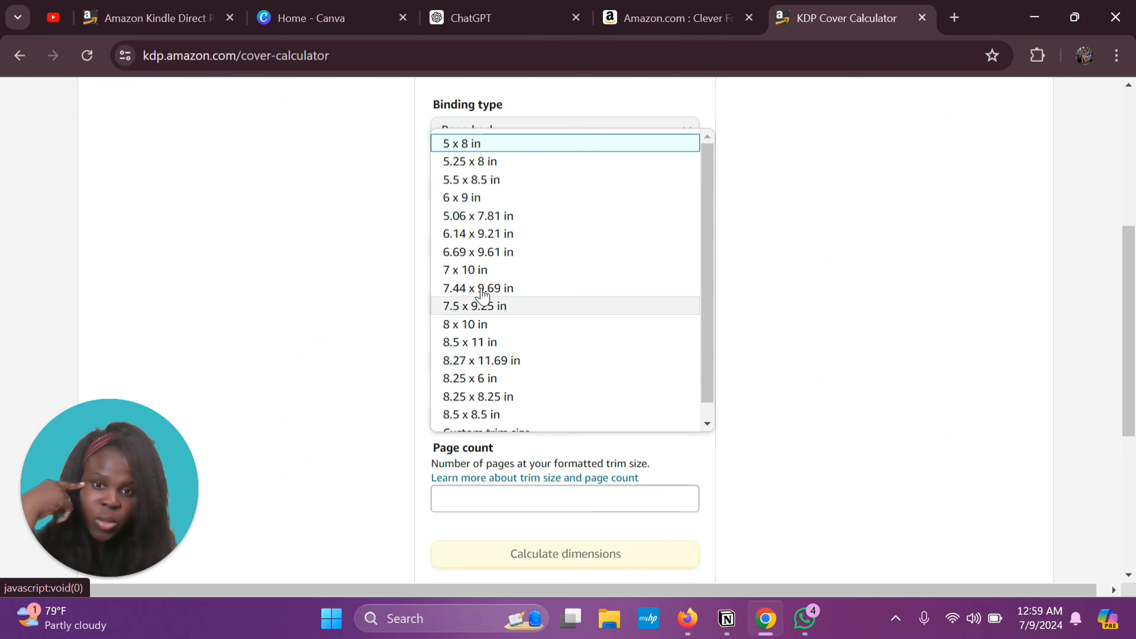
left_click(468, 181)
Enter a page count of 200, calculate the cover dimensions, and review the full cover size and layout diagram.
scroll(533, 438, "down", 1)
scroll(533, 438, "down", 1)
left_click(543, 432)
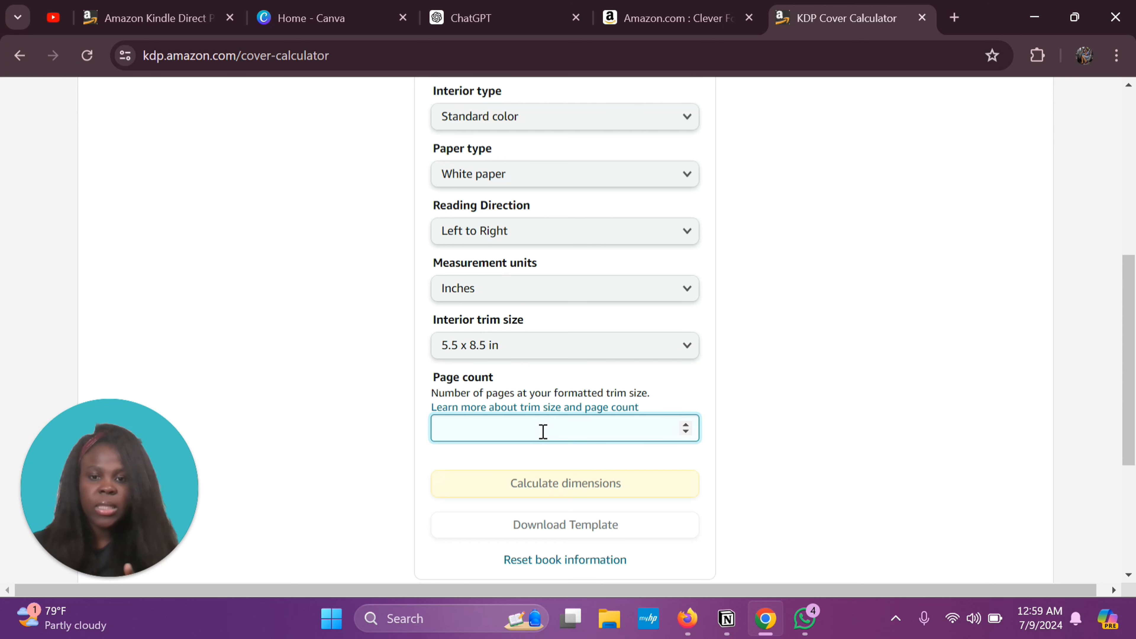
type("200")
left_click(565, 483)
scroll(671, 259, "down", 2)
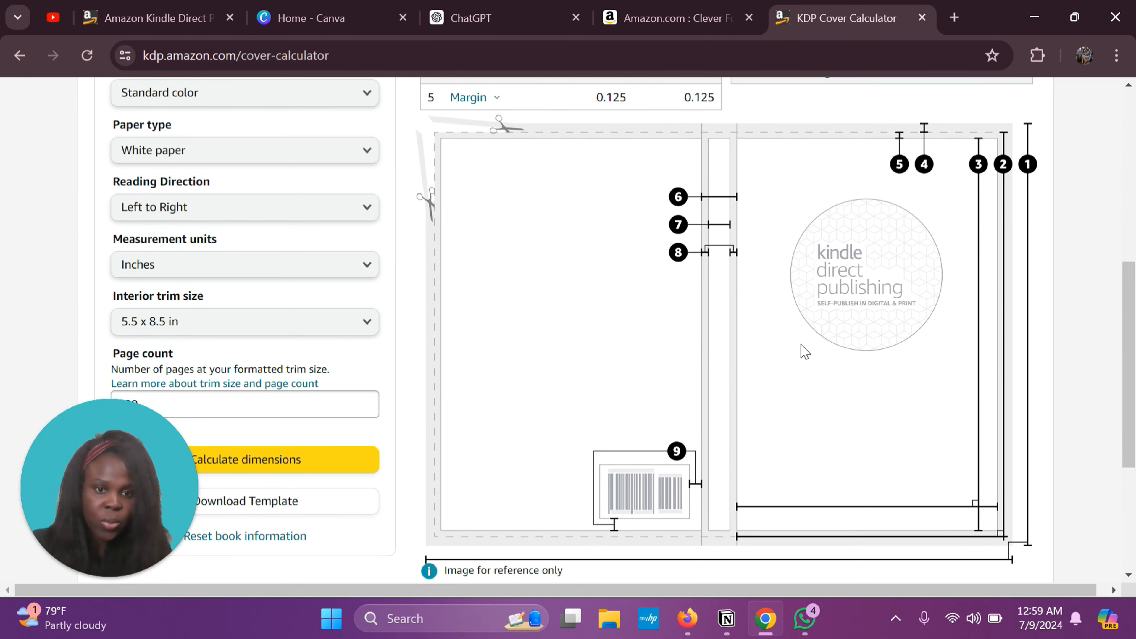
scroll(803, 352, "up", 4)
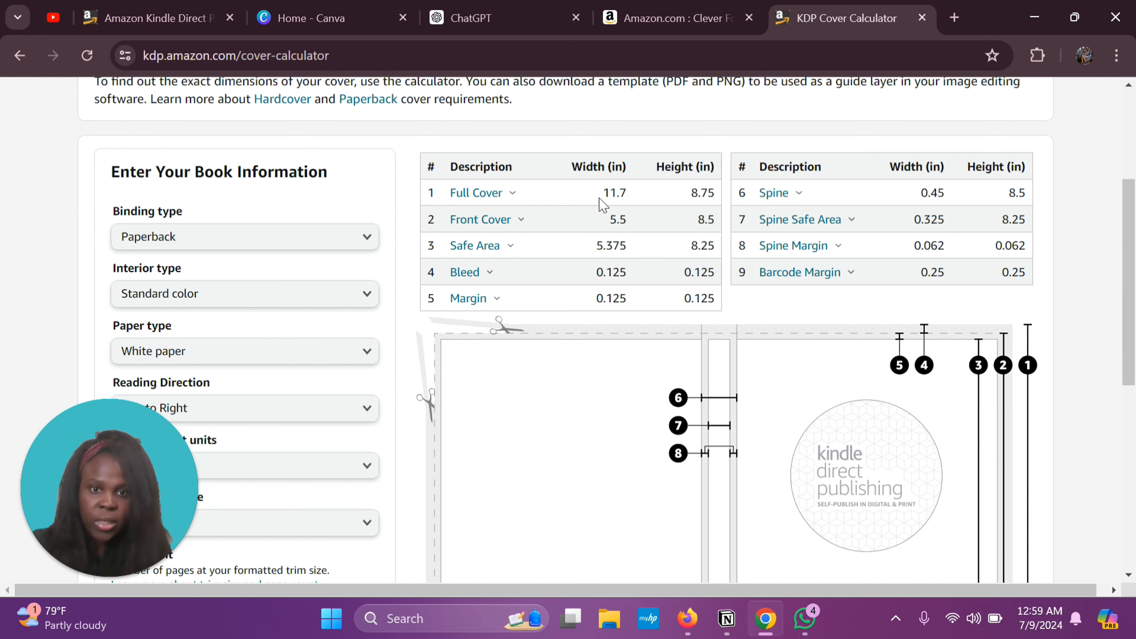
scroll(358, 347, "down", 3)
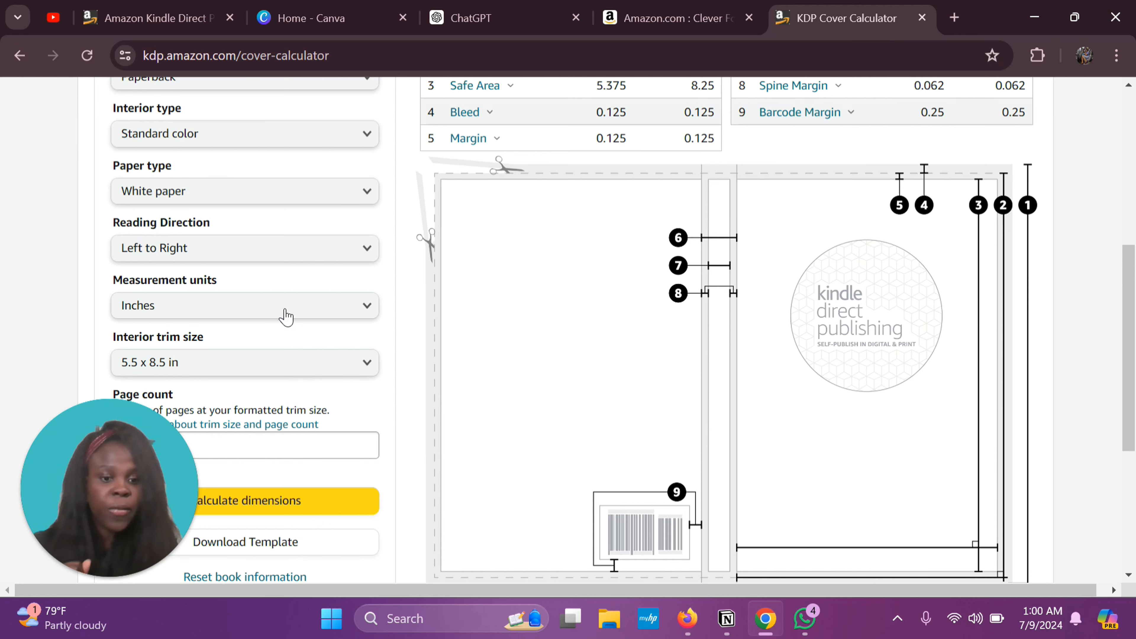
Switch to Canva and search its templates for "mental health journals".
left_click(293, 18)
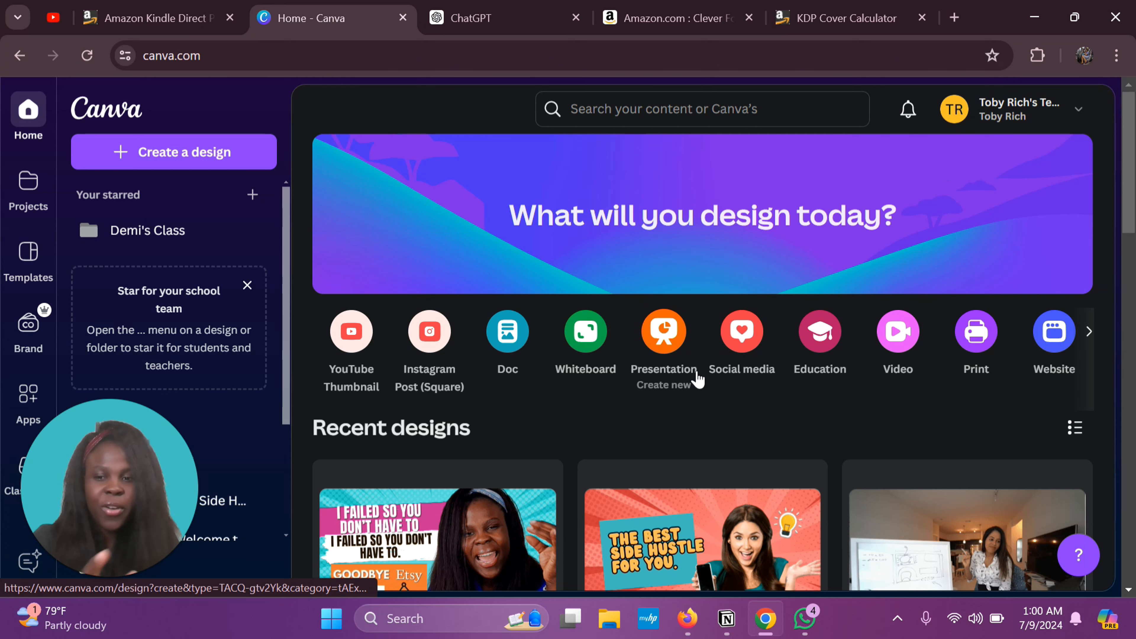
scroll(689, 418, "down", 2)
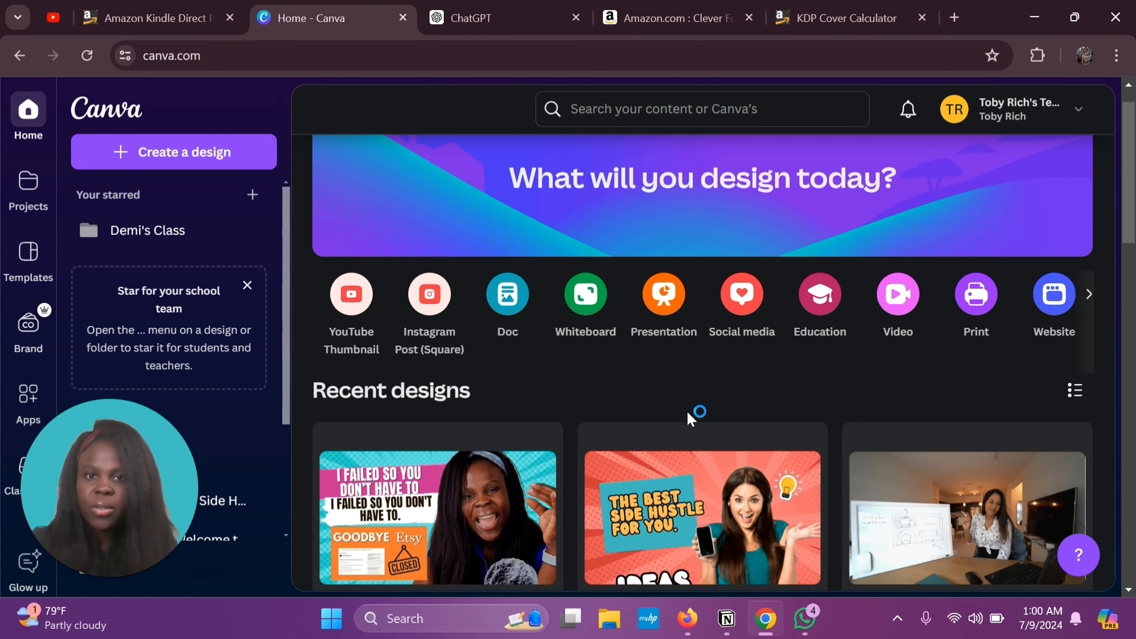
scroll(691, 419, "up", 2)
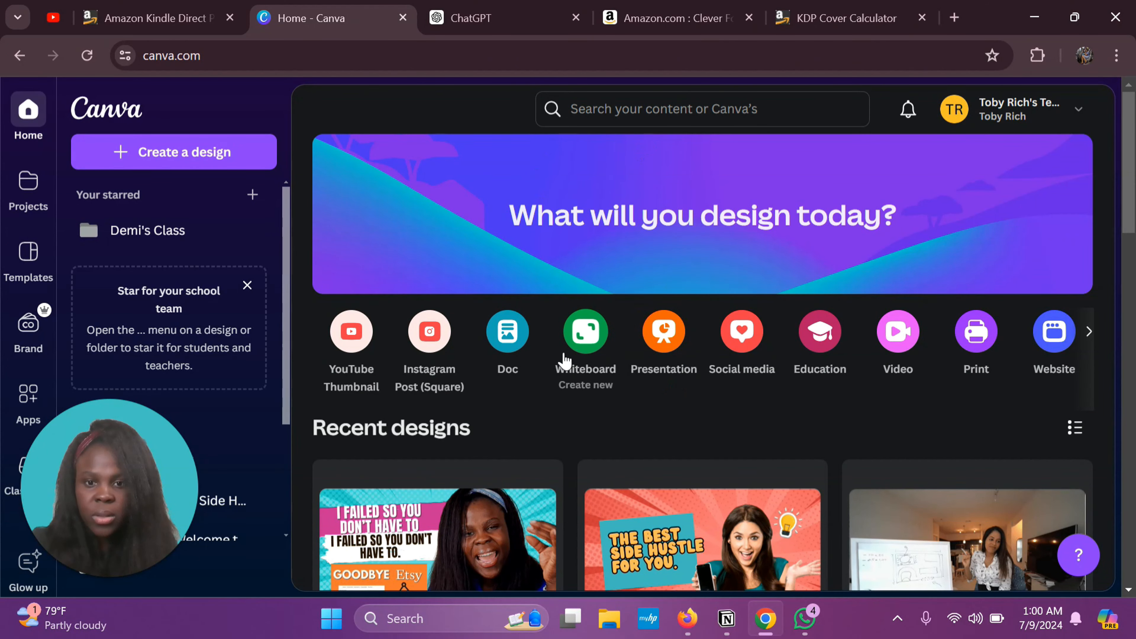
left_click(608, 112)
type("ment")
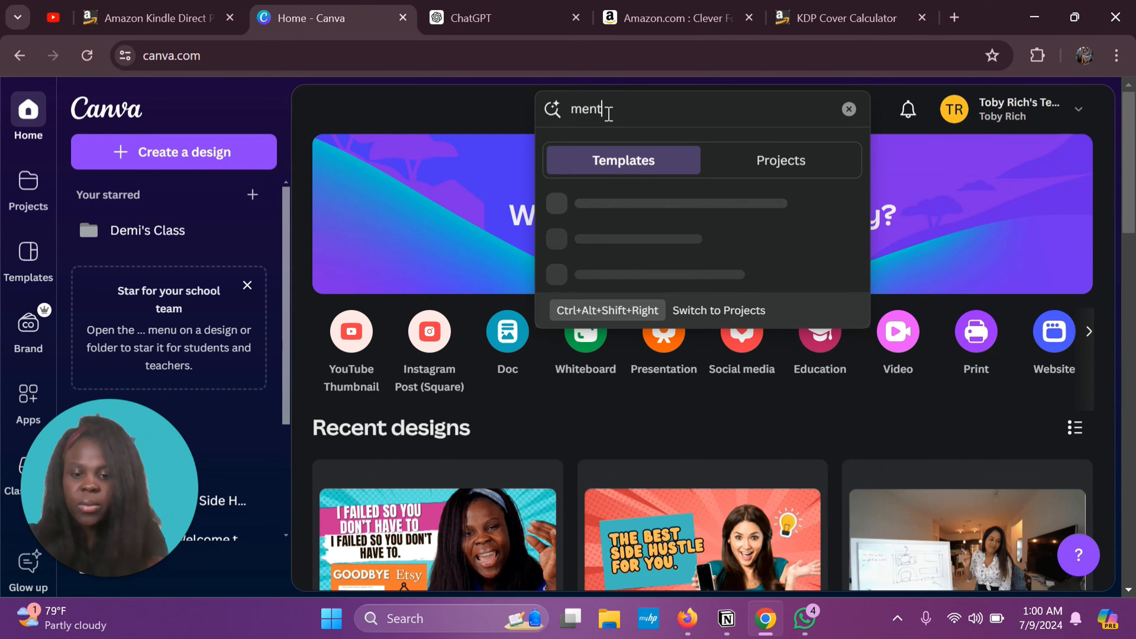
type("al heal")
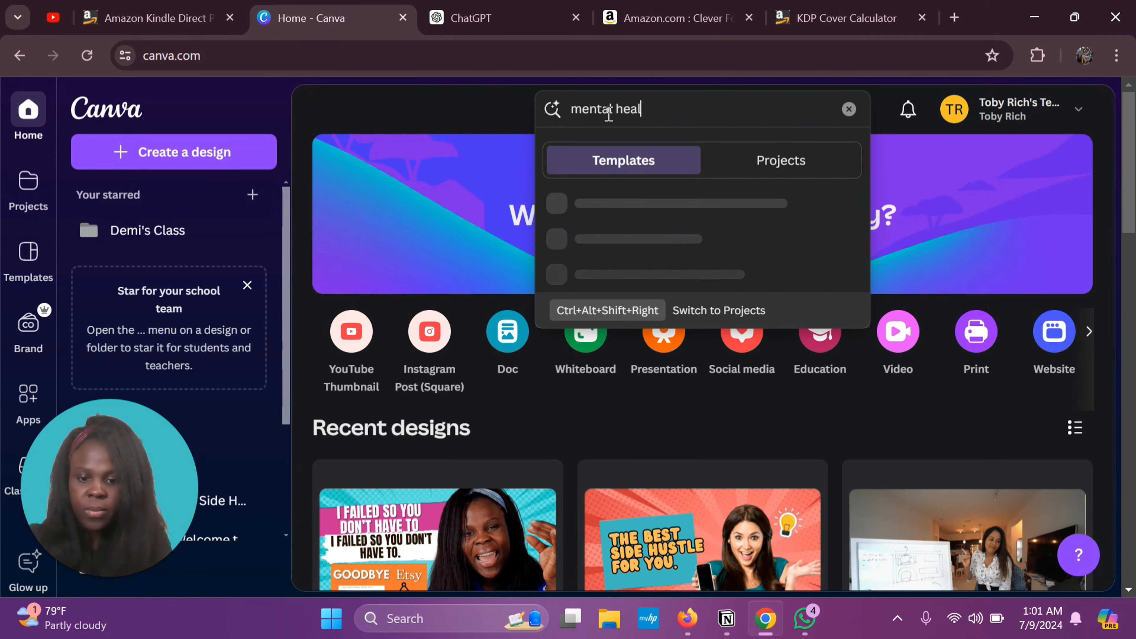
type("th journals")
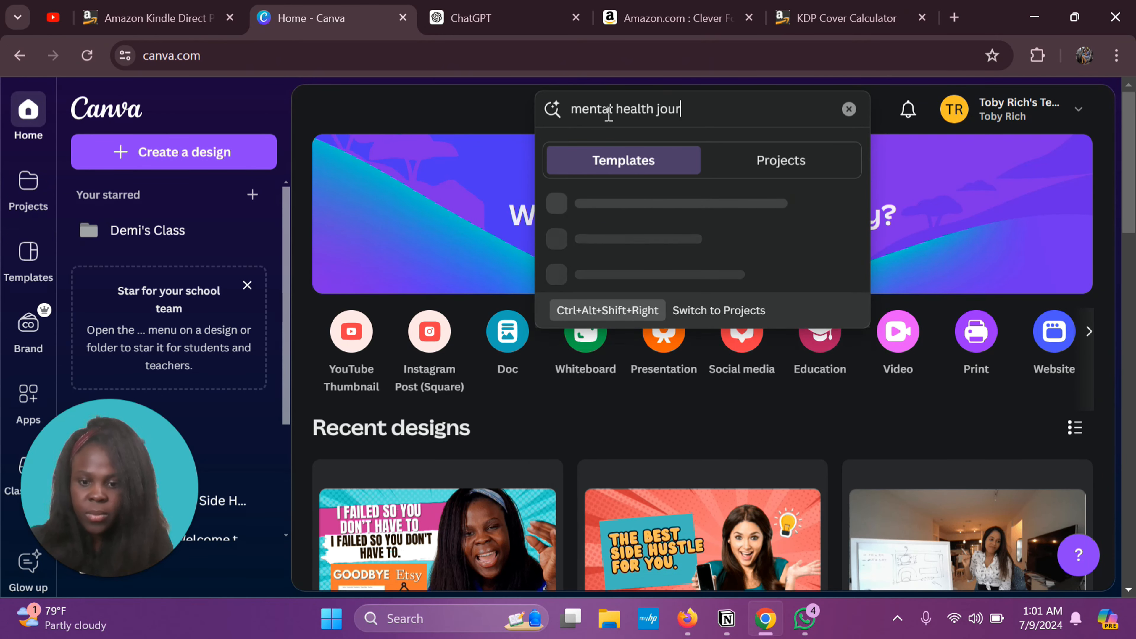
key("Return")
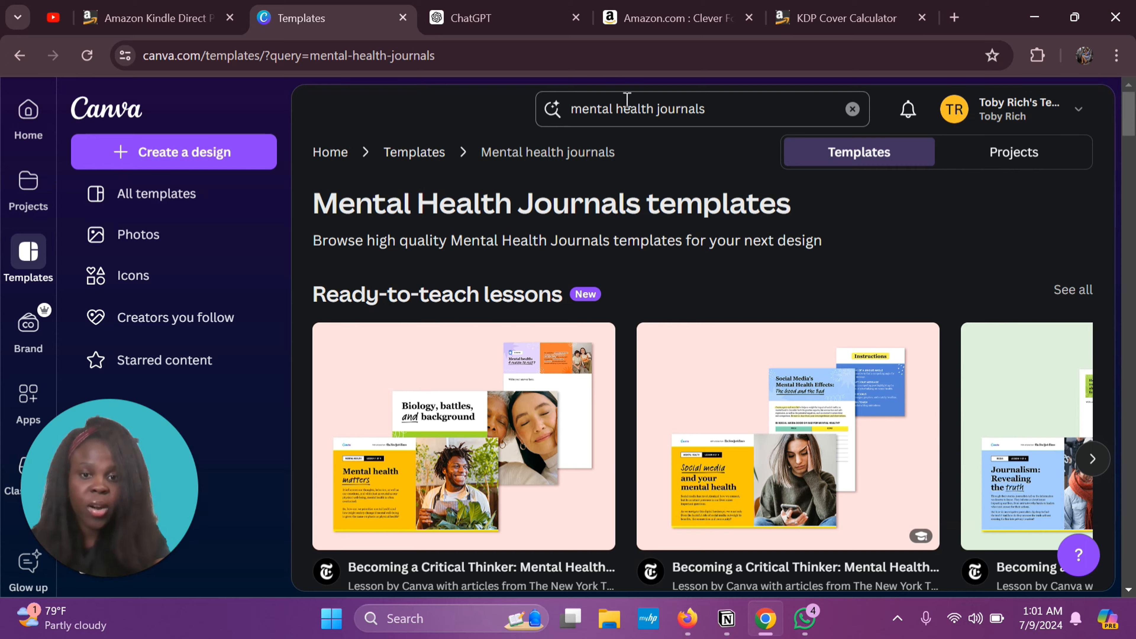
Browse the mental health journal templates and compare their cover and page designs.
scroll(657, 363, "down", 5)
scroll(659, 364, "down", 4)
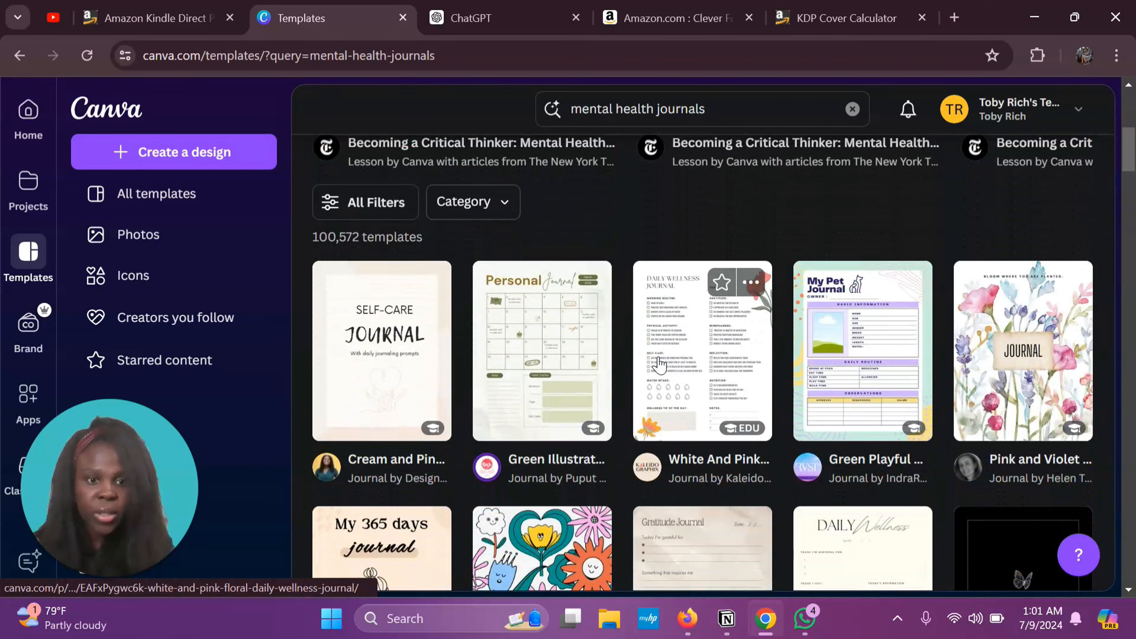
scroll(728, 401, "down", 1)
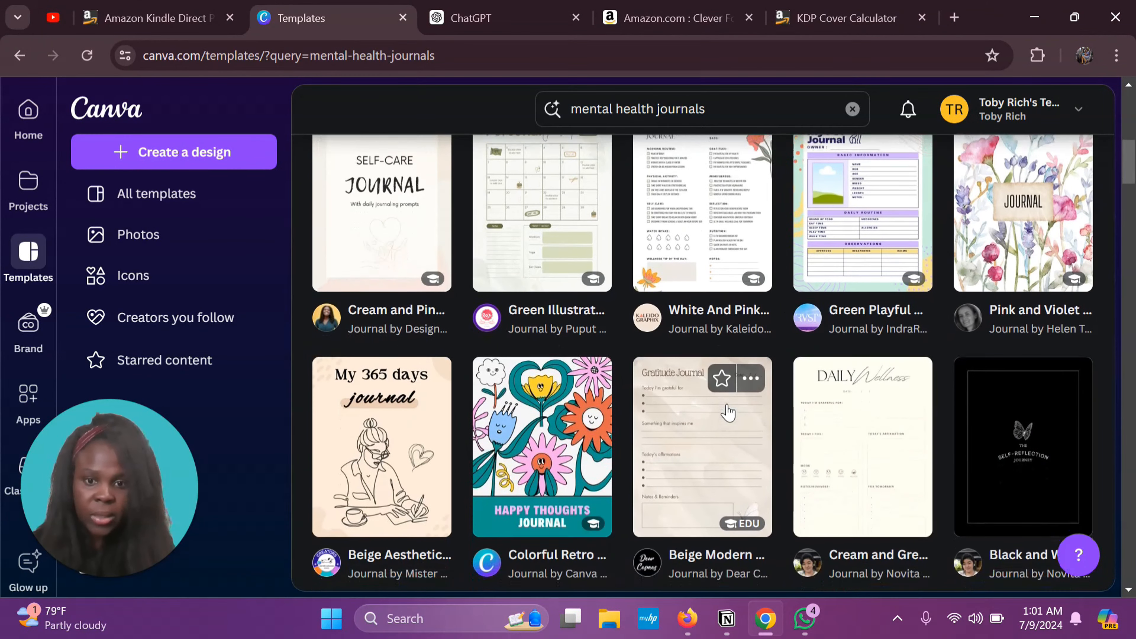
scroll(727, 410, "up", 1)
scroll(726, 411, "down", 7)
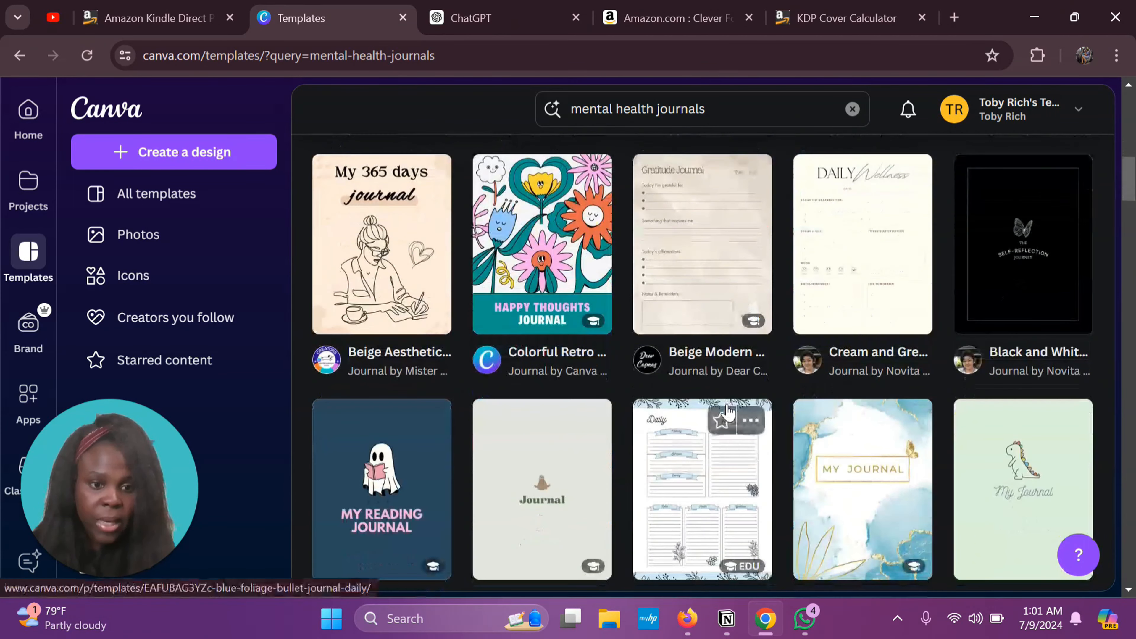
scroll(727, 412, "down", 10)
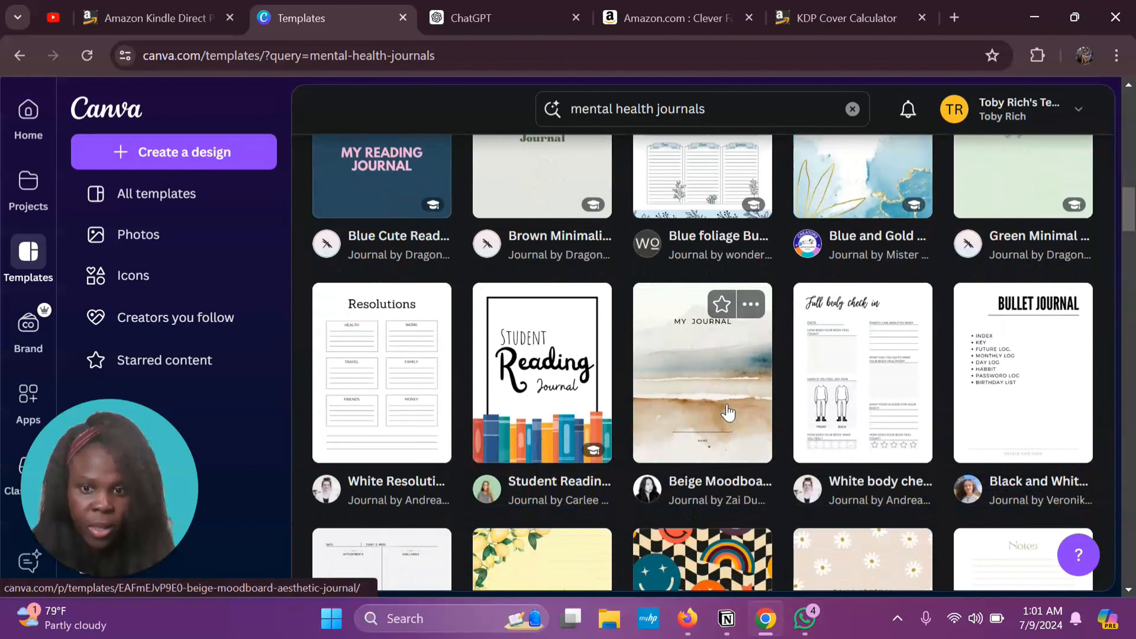
scroll(726, 403, "down", 6)
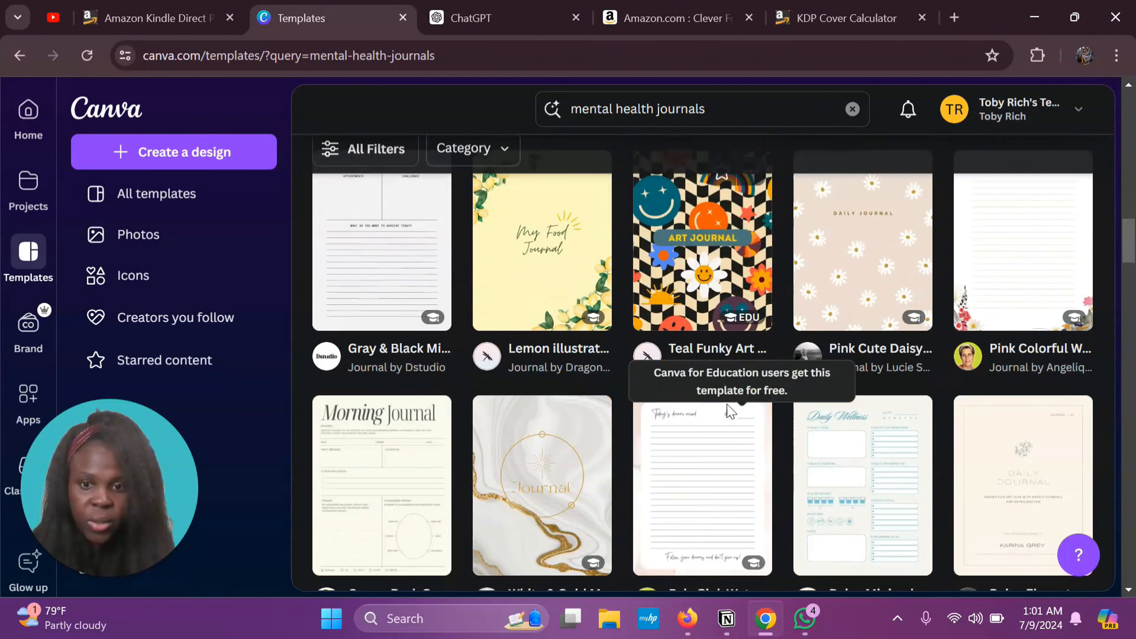
scroll(727, 410, "down", 3)
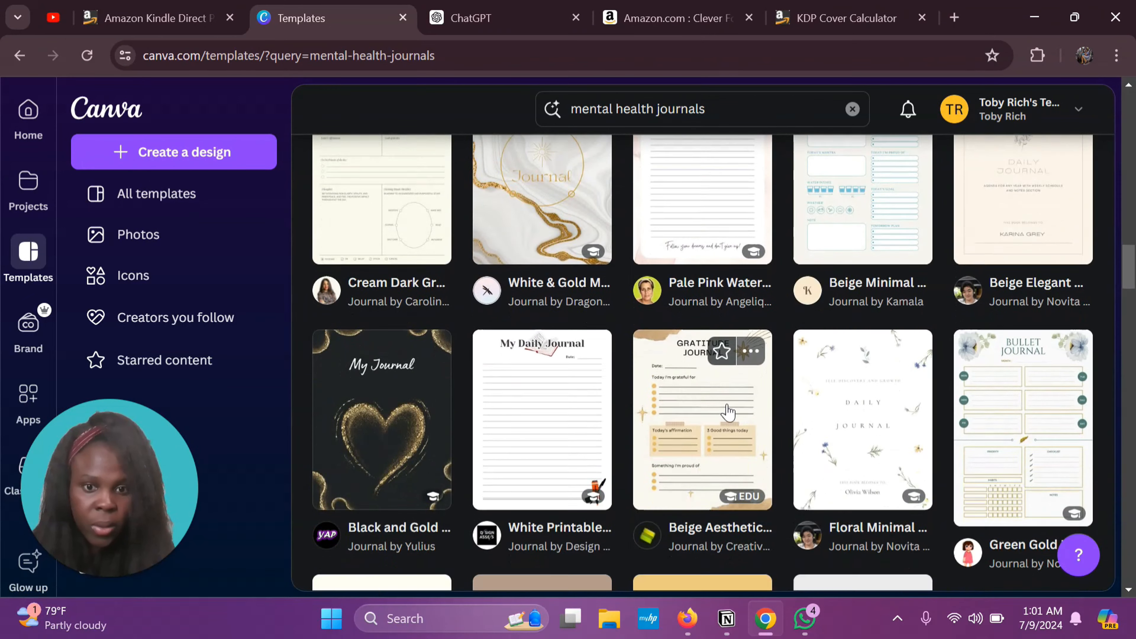
scroll(726, 410, "down", 5)
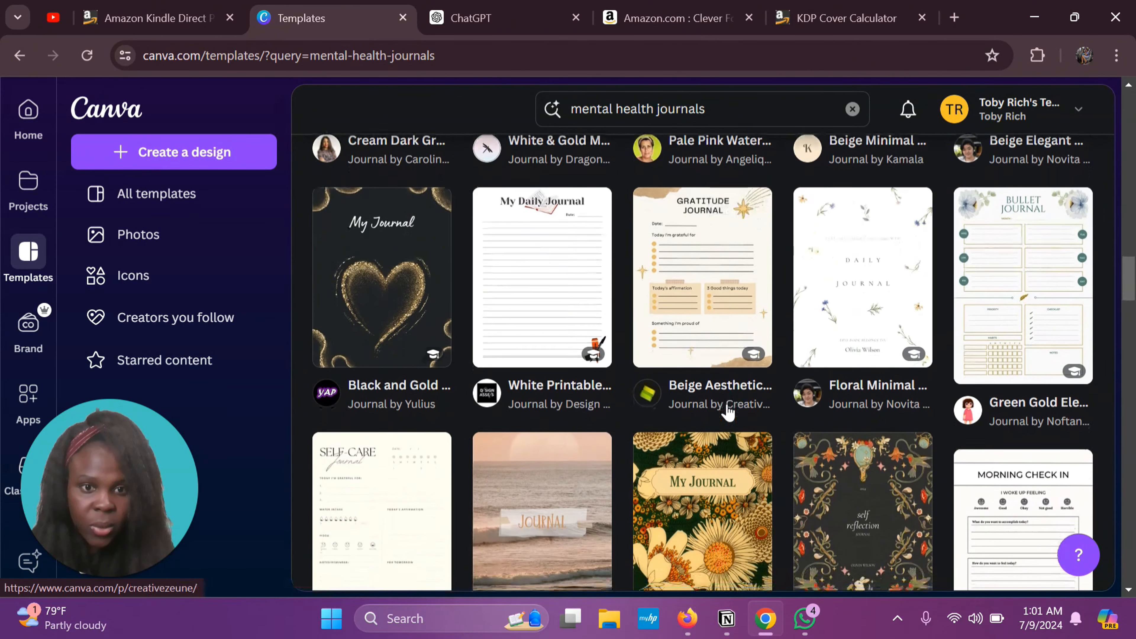
scroll(726, 409, "down", 5)
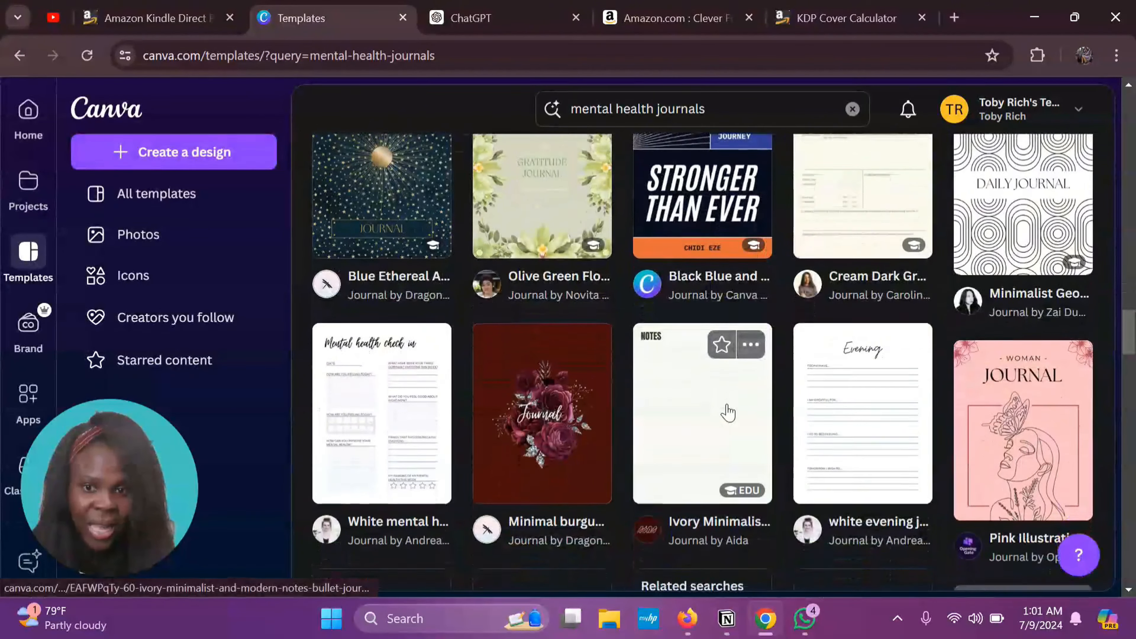
scroll(727, 412, "down", 5)
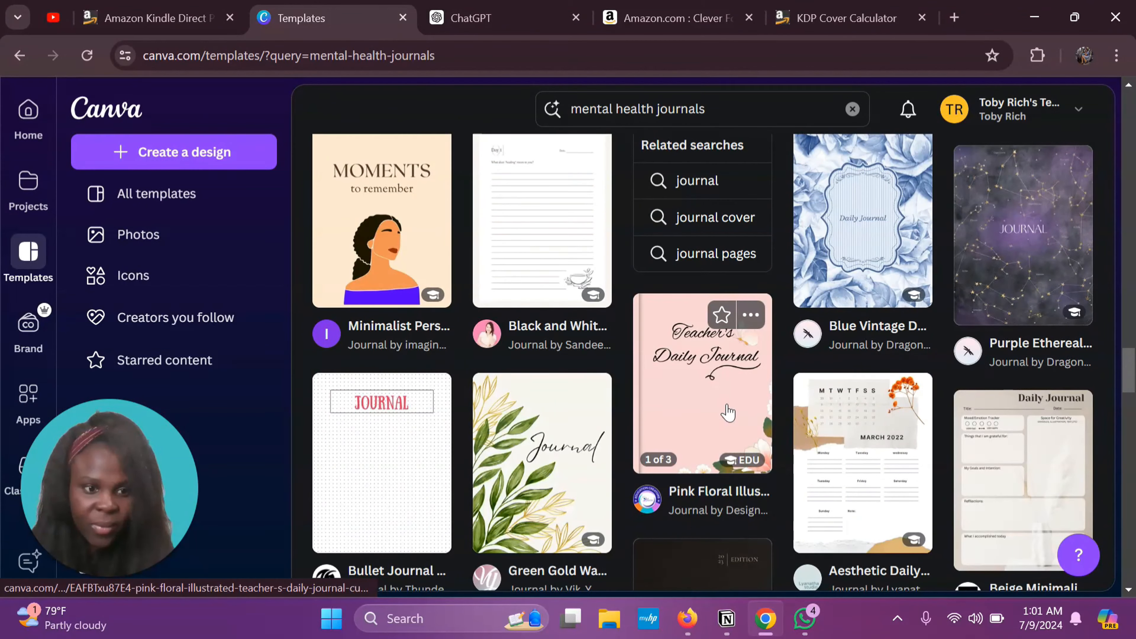
scroll(761, 402, "down", 2)
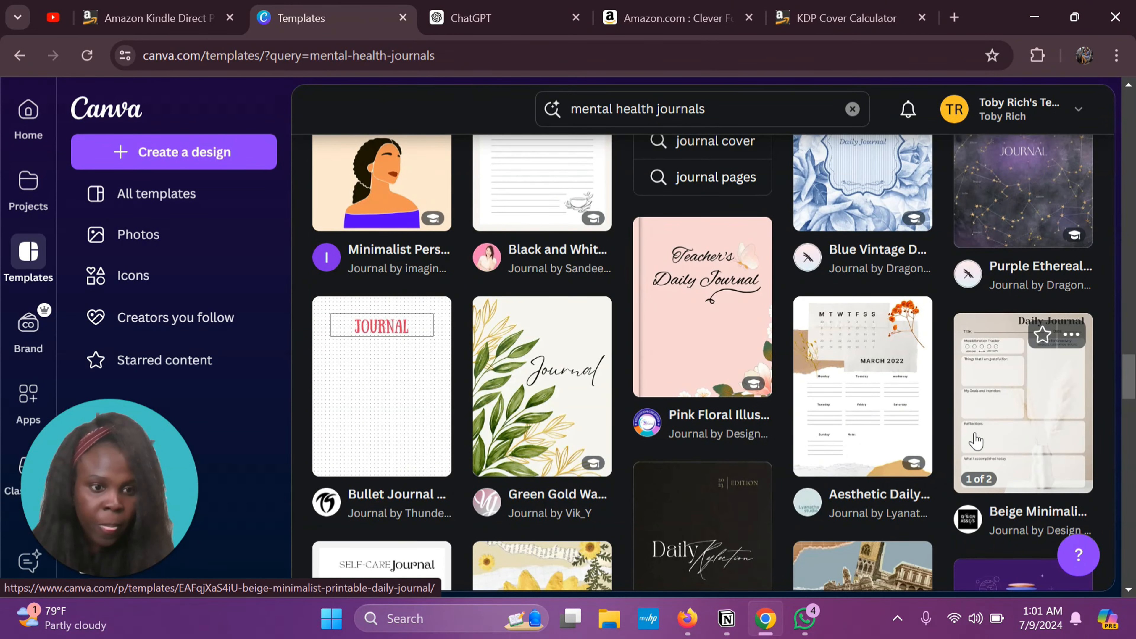
Open the Beige Minimalist Printable Daily Journal template, review its print details and start customizing it.
scroll(976, 441, "up", 10)
scroll(976, 441, "down", 7)
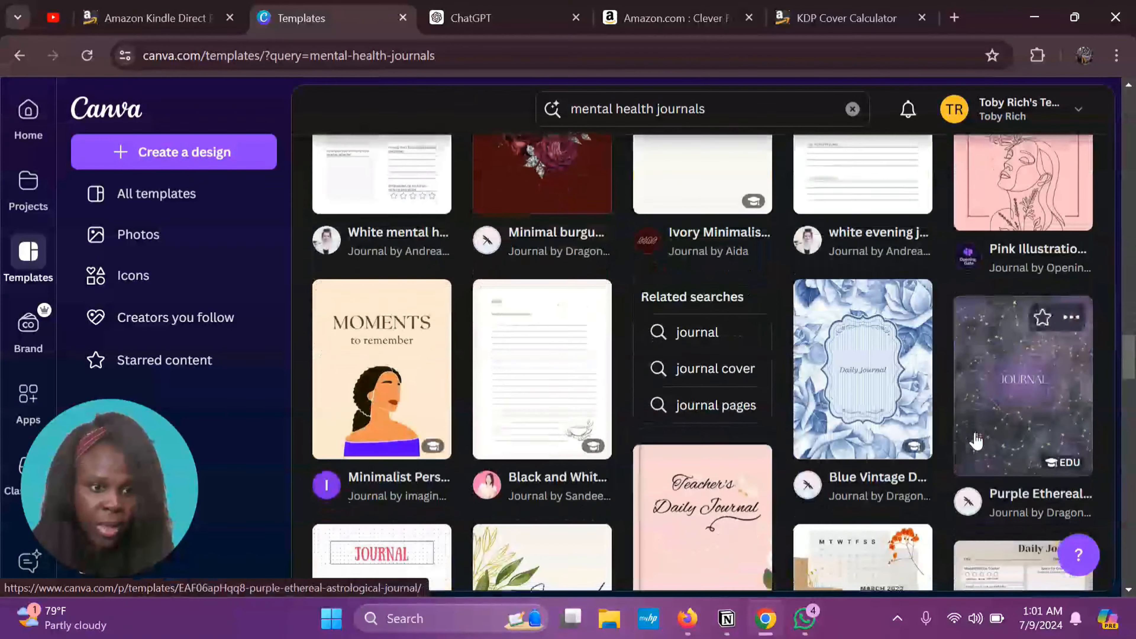
scroll(976, 441, "down", 6)
left_click(1023, 371)
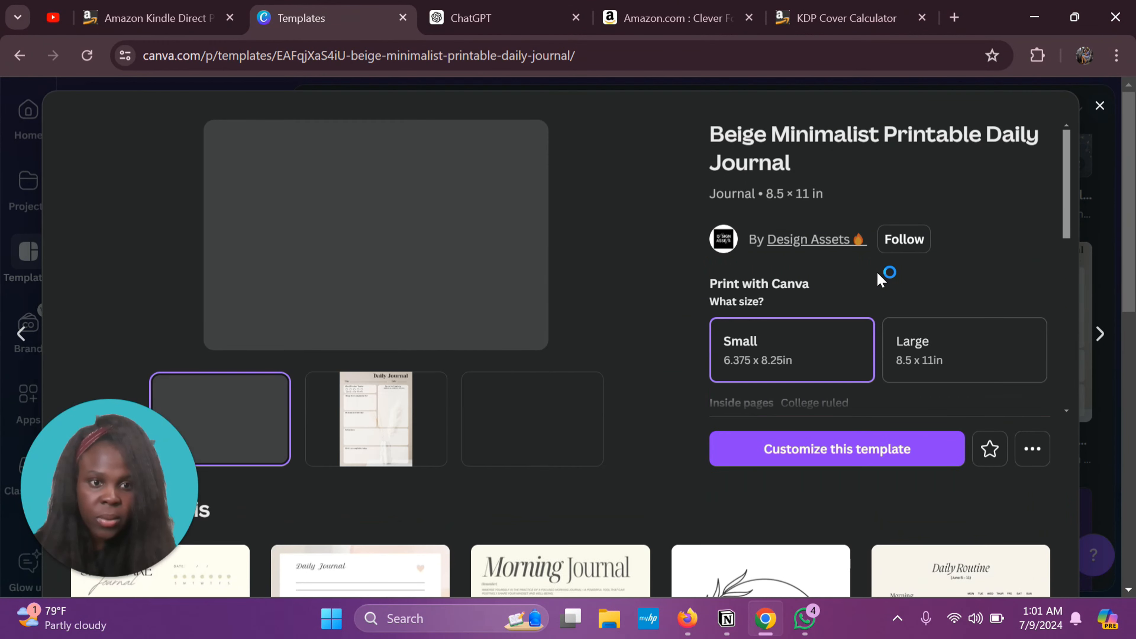
scroll(824, 376, "down", 6)
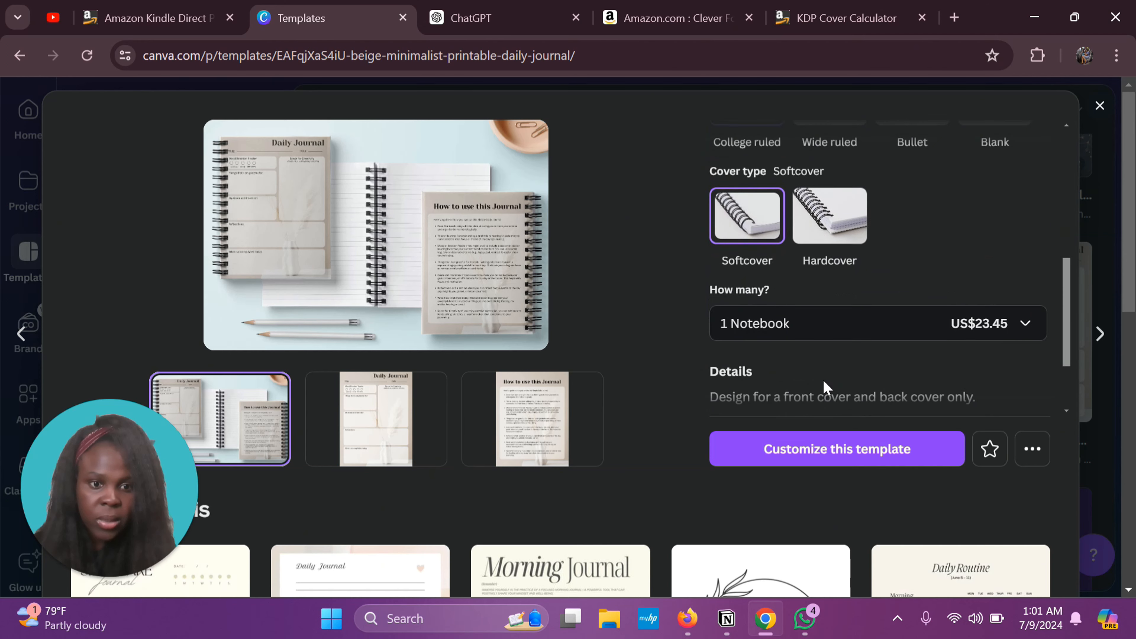
scroll(852, 373, "down", 2)
left_click(824, 464)
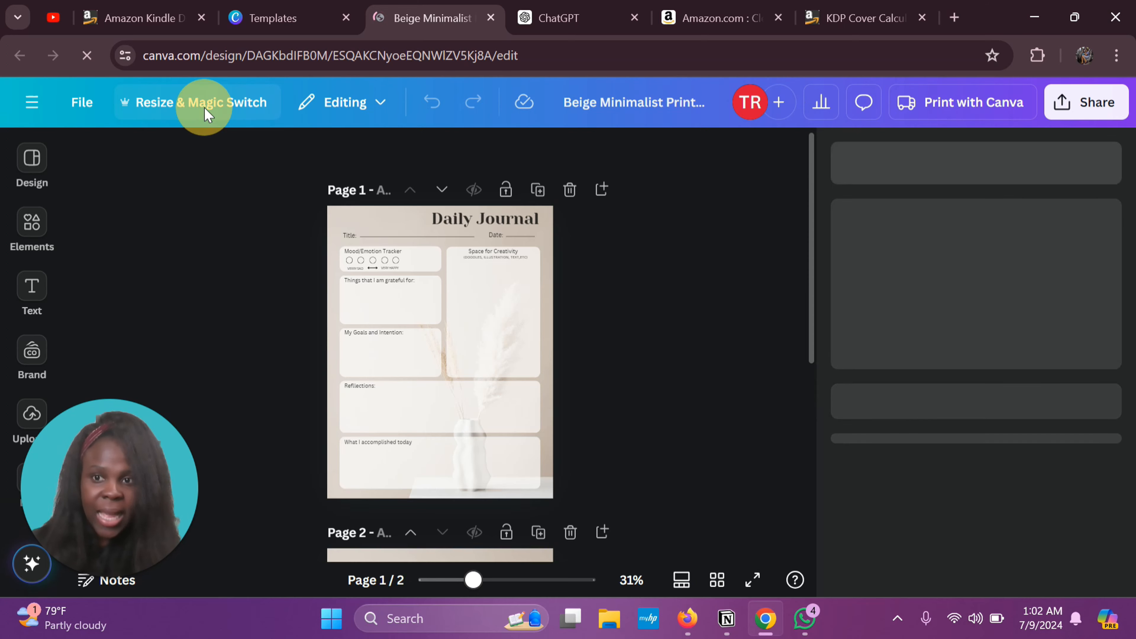
Open the custom size options for resizing the daily journal design.
left_click(204, 107)
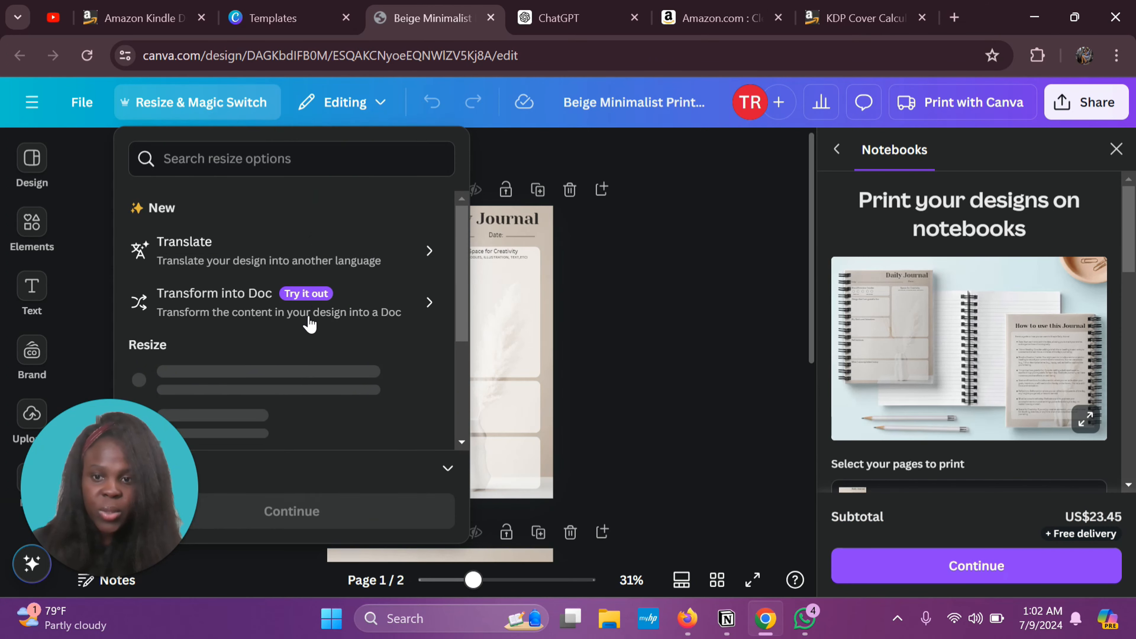
scroll(308, 323, "down", 1)
scroll(308, 323, "down", 3)
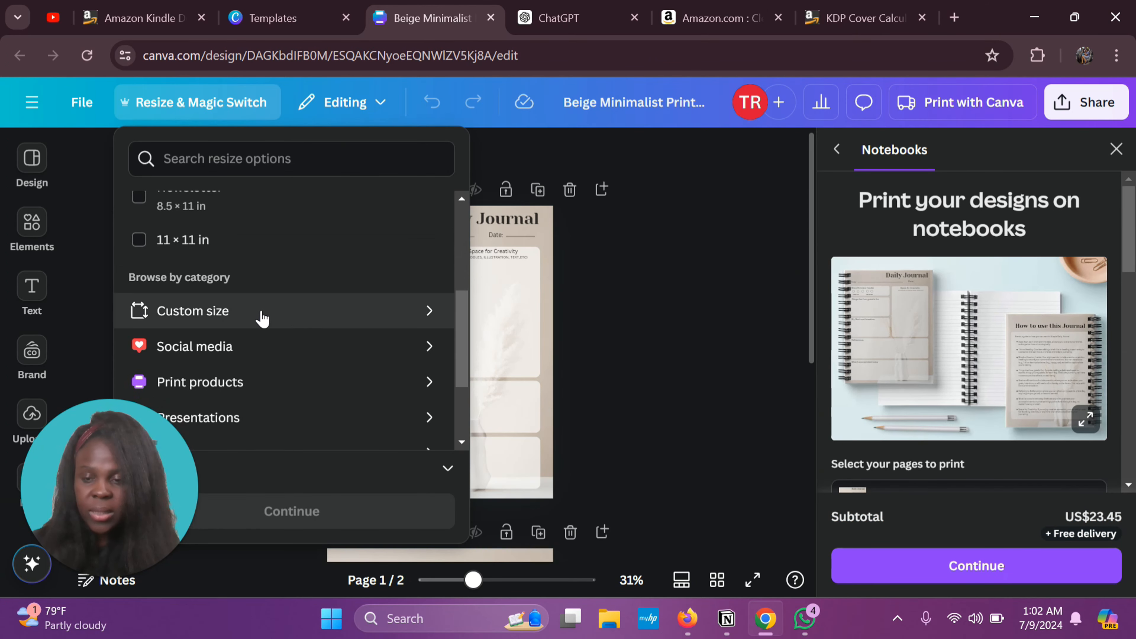
left_click(252, 315)
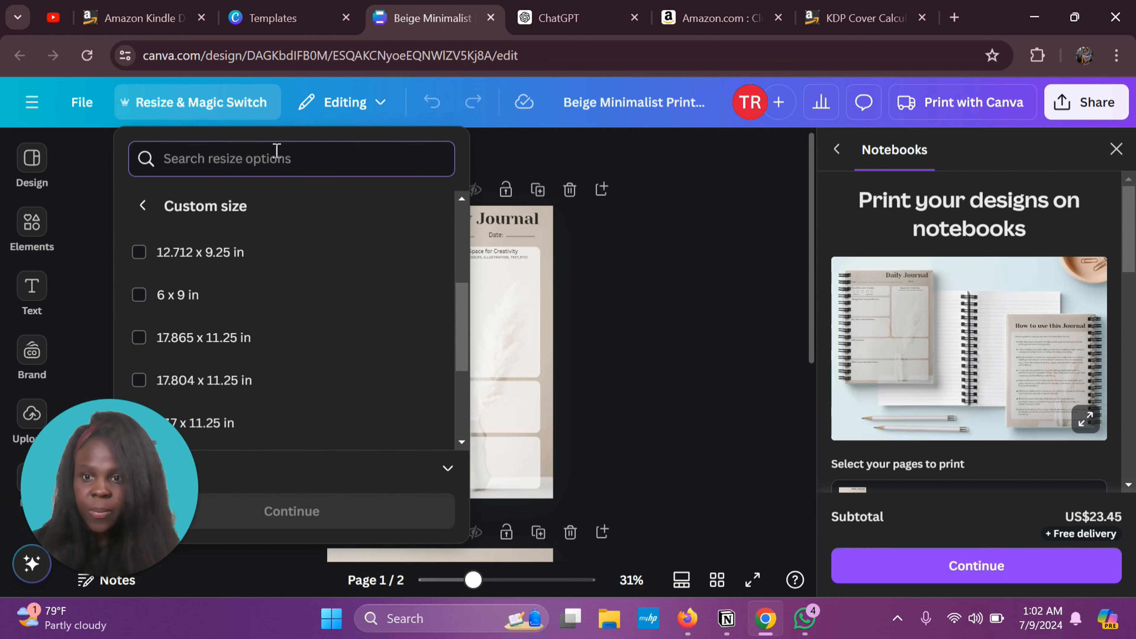
scroll(274, 219, "down", 3)
scroll(276, 214, "up", 6)
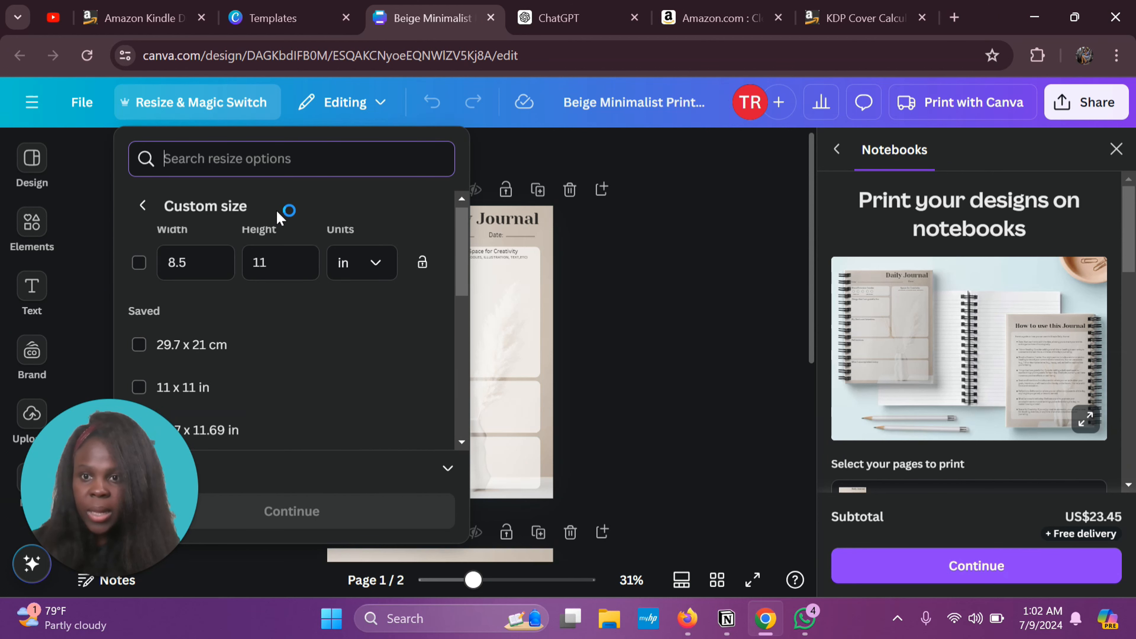
Check the trim size in the KDP cover calculator and set the design's custom size to 5.5 x 8.5 in.
left_click(875, 25)
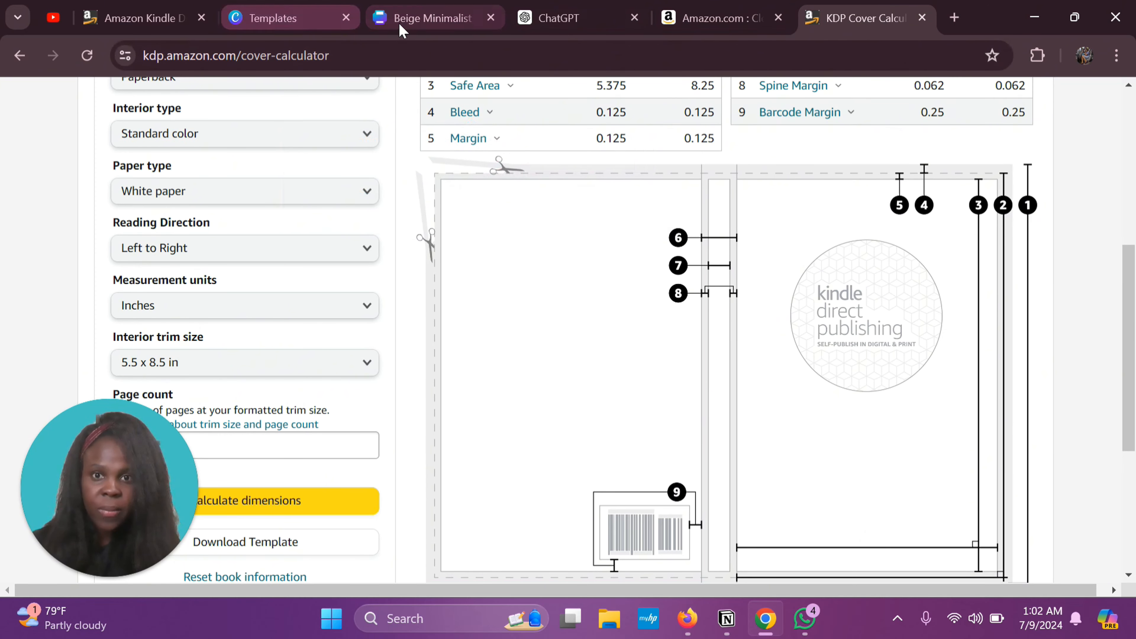
left_click(408, 26)
left_click(213, 269)
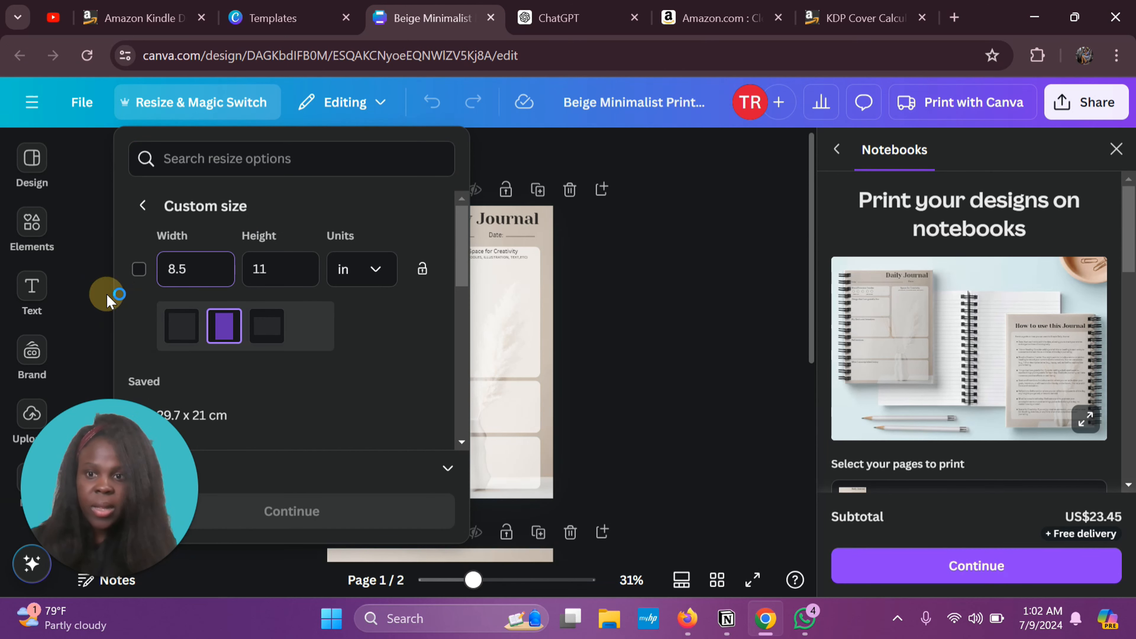
left_click_drag(186, 265, 147, 264)
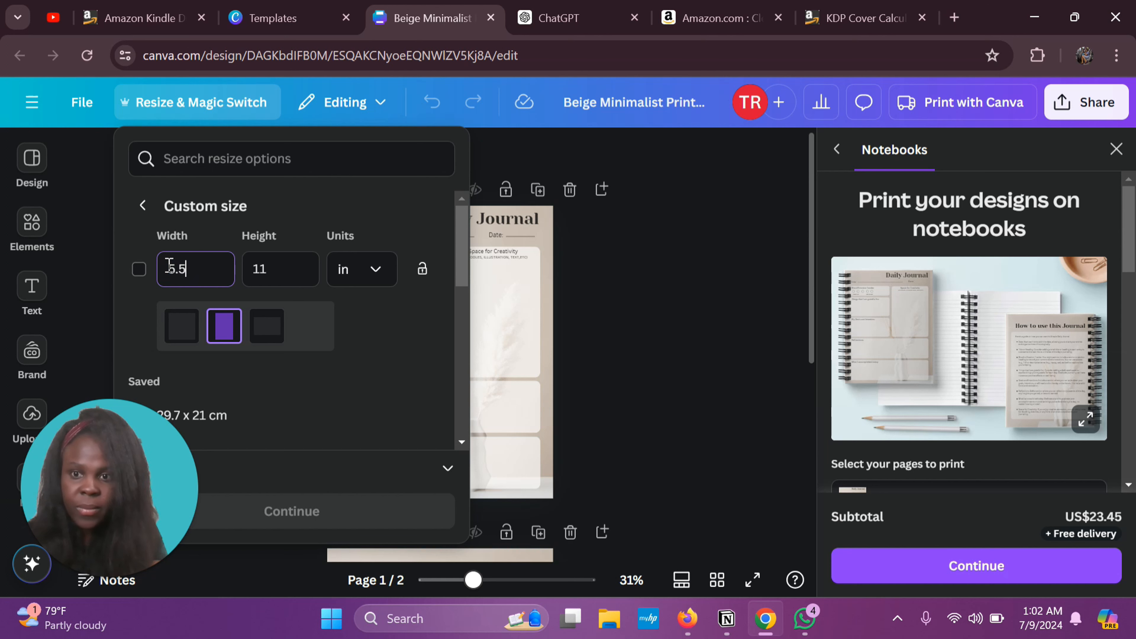
left_click(288, 271)
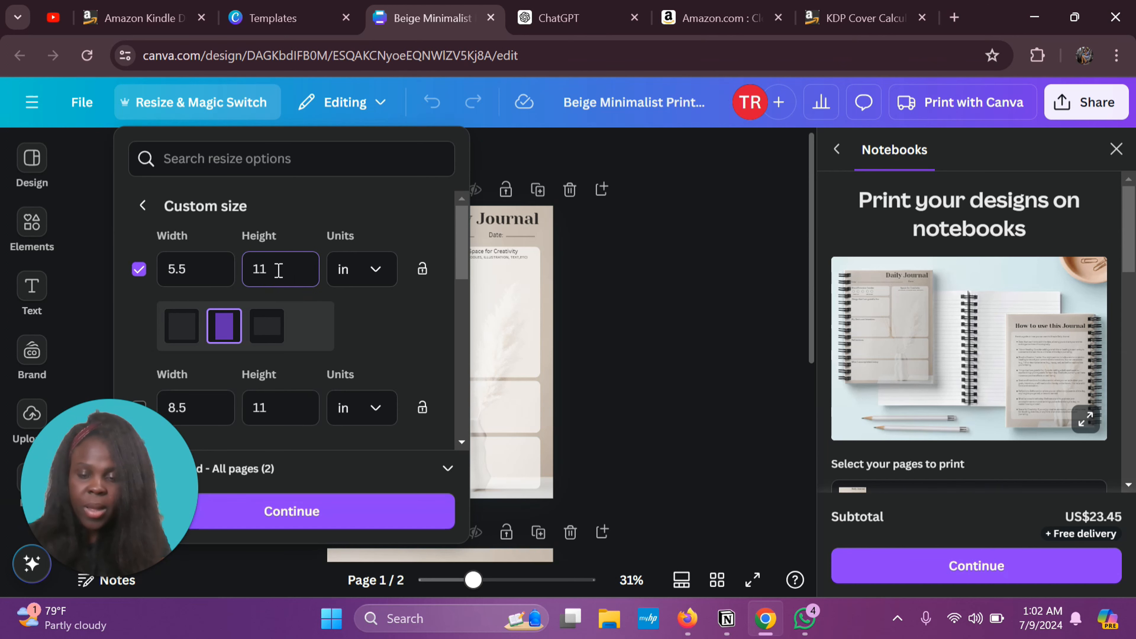
key("BackSpace")
key("BackSpace")
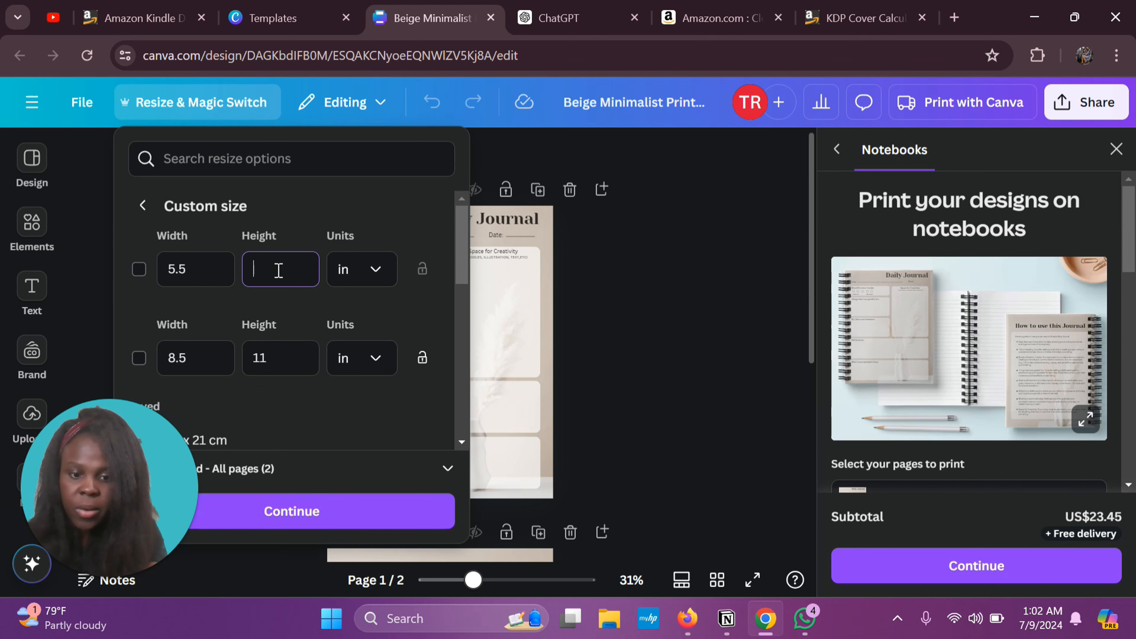
type("8.5")
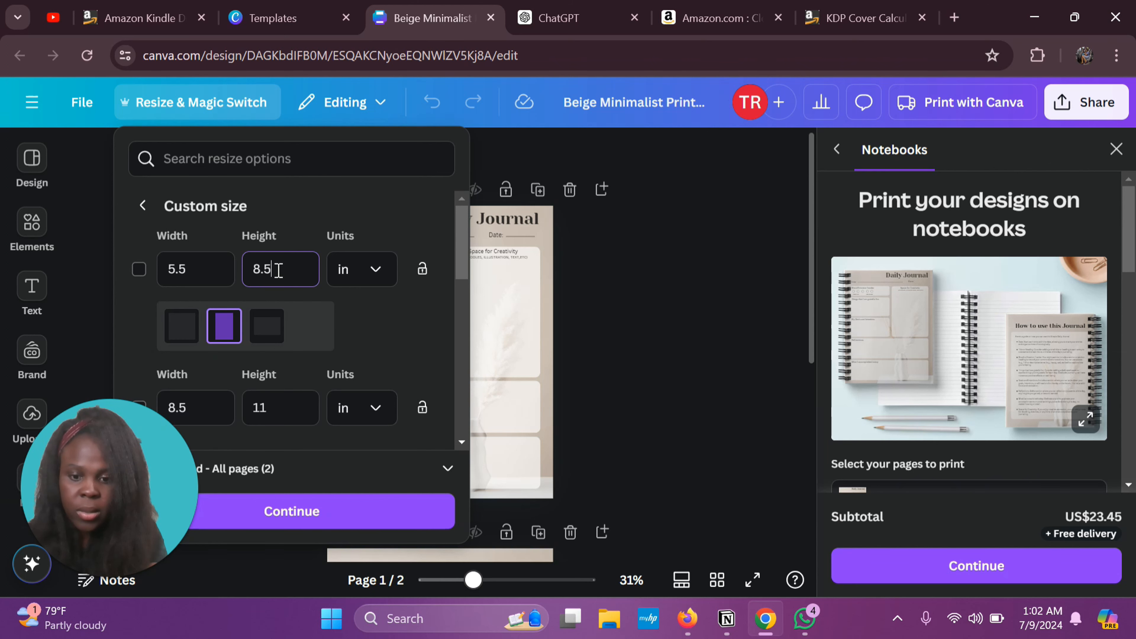
Recheck the KDP trim size and apply the custom size to the existing journal design instead of a copy.
left_click(864, 18)
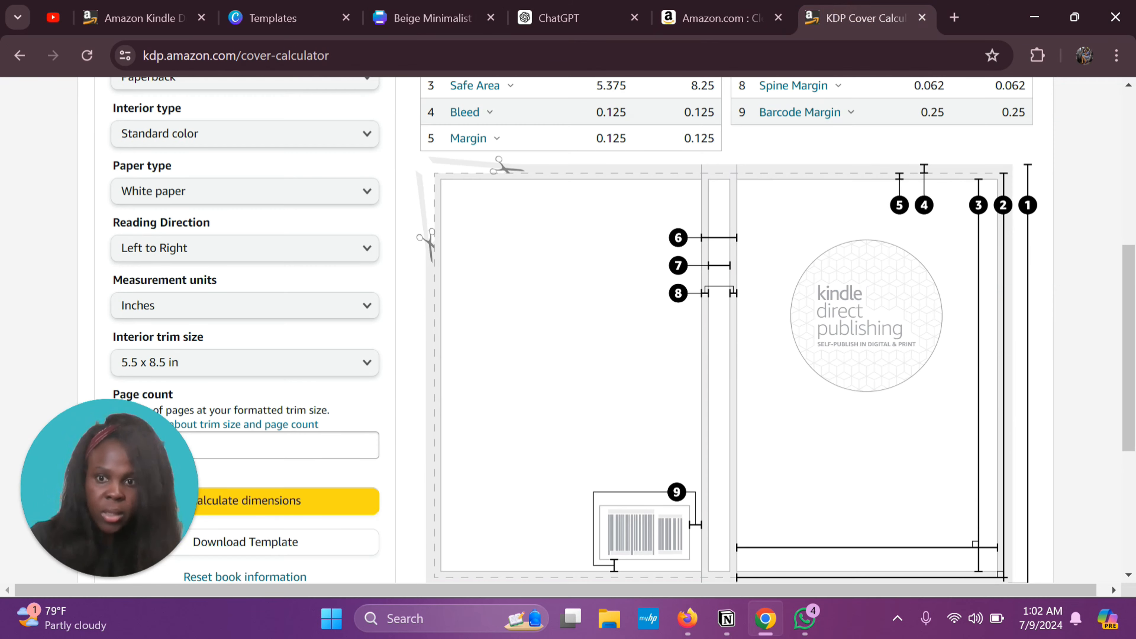
left_click(429, 18)
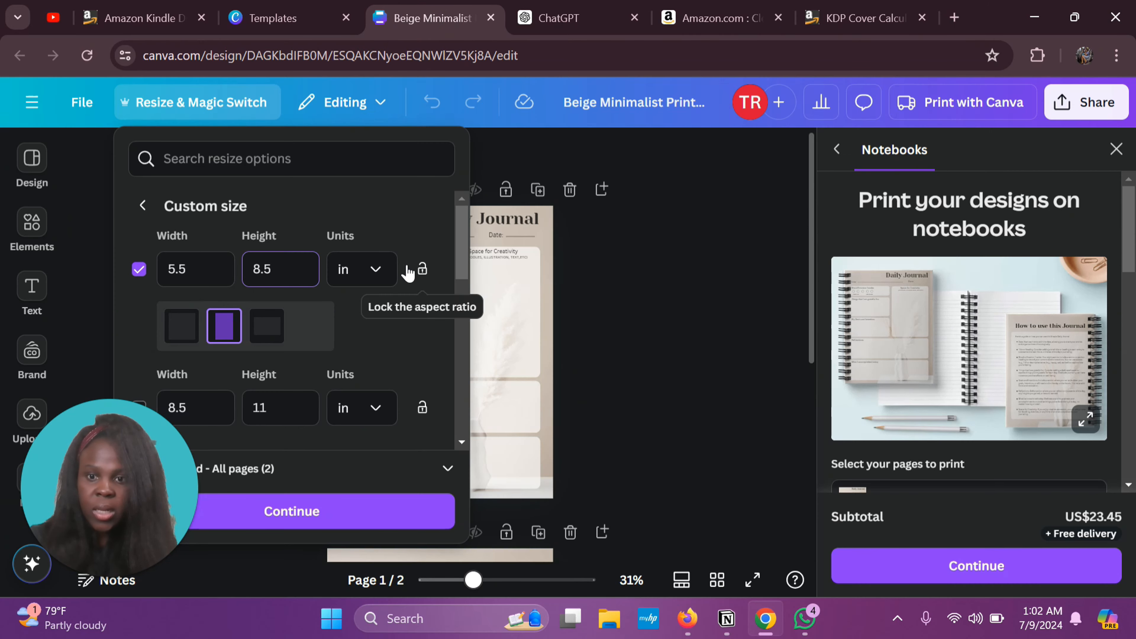
scroll(441, 318, "down", 2)
left_click(350, 512)
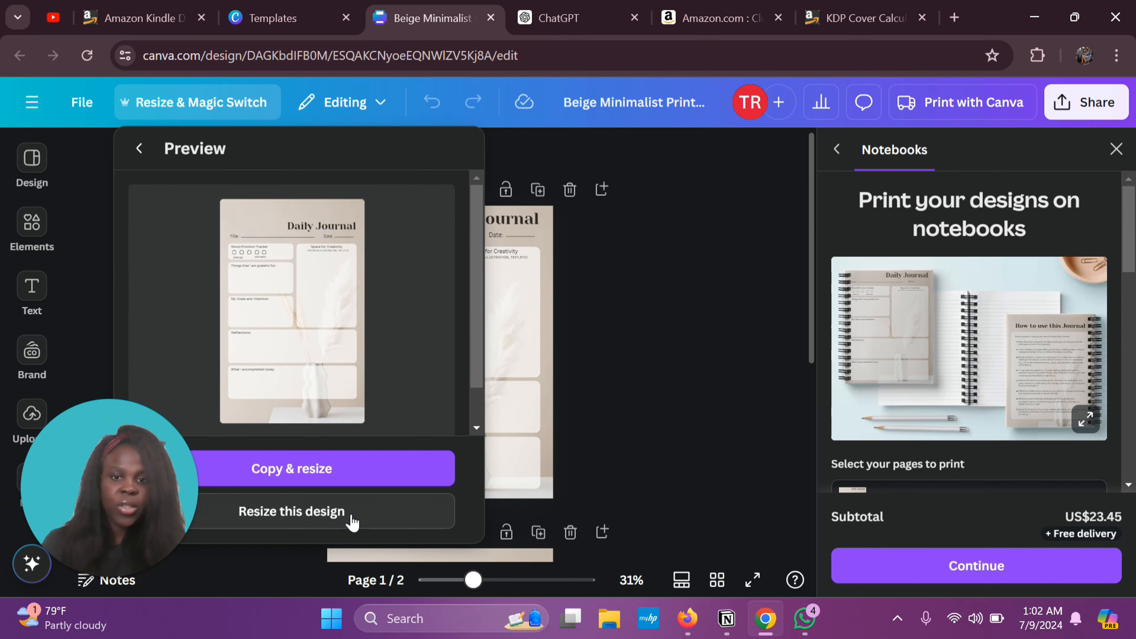
left_click(352, 520)
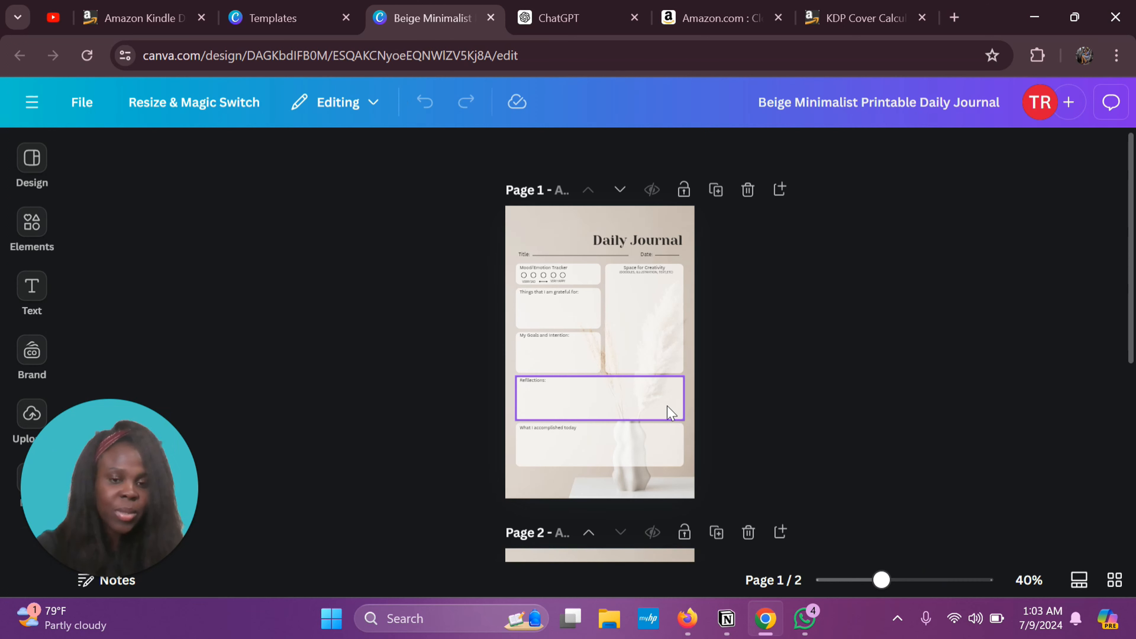
Review both journal pages and delete the "How to use this Journal" page.
scroll(667, 411, "down", 2)
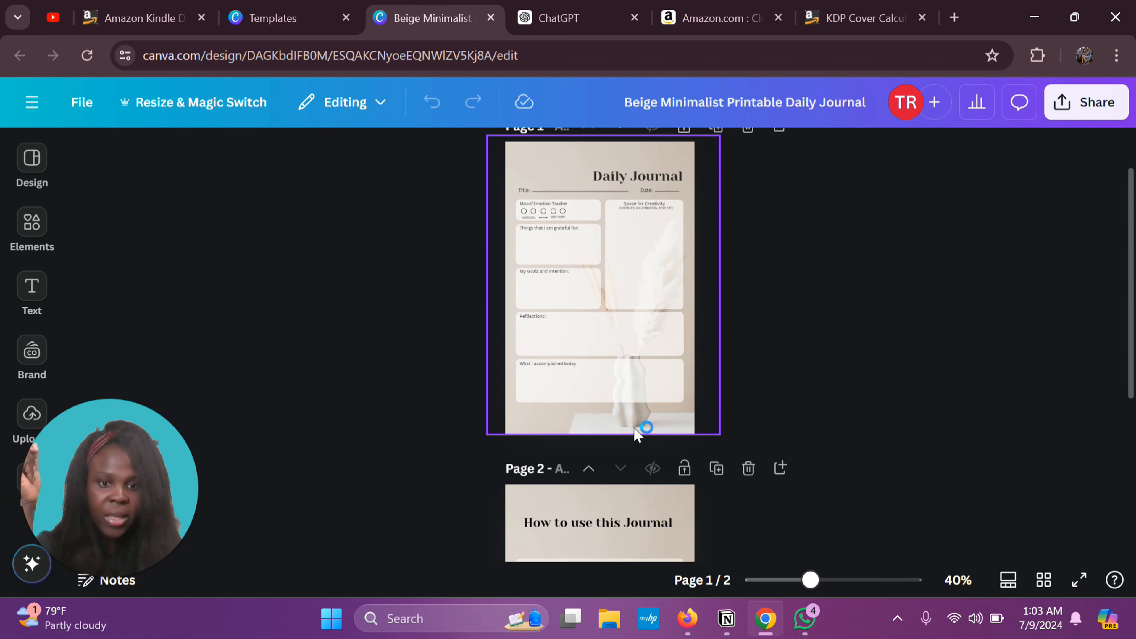
scroll(779, 390, "down", 5)
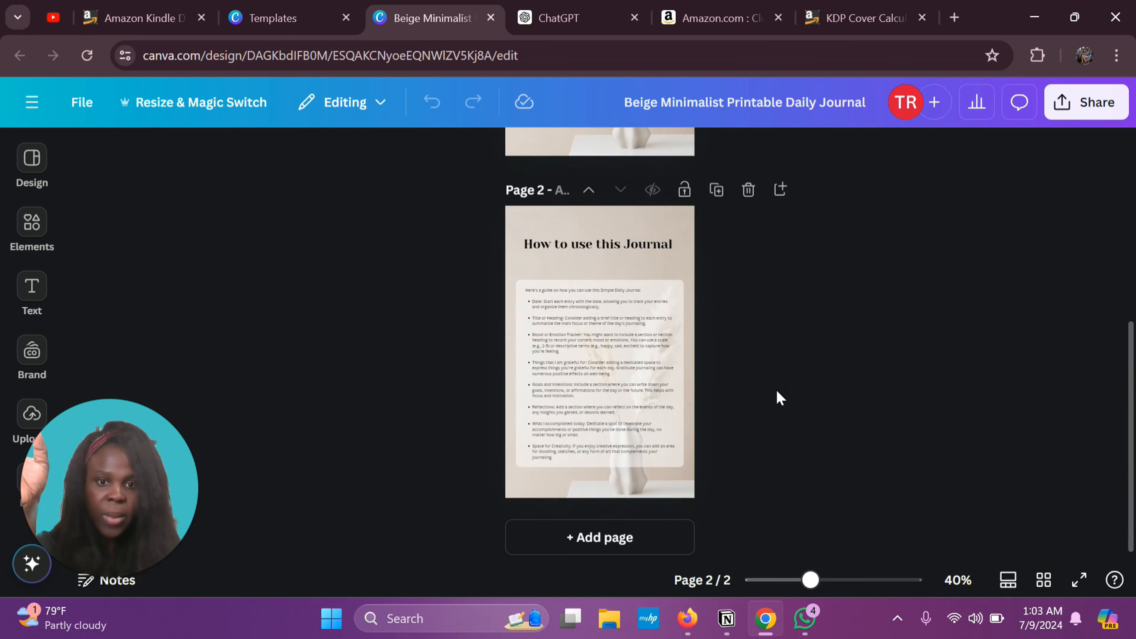
scroll(764, 413, "up", 3)
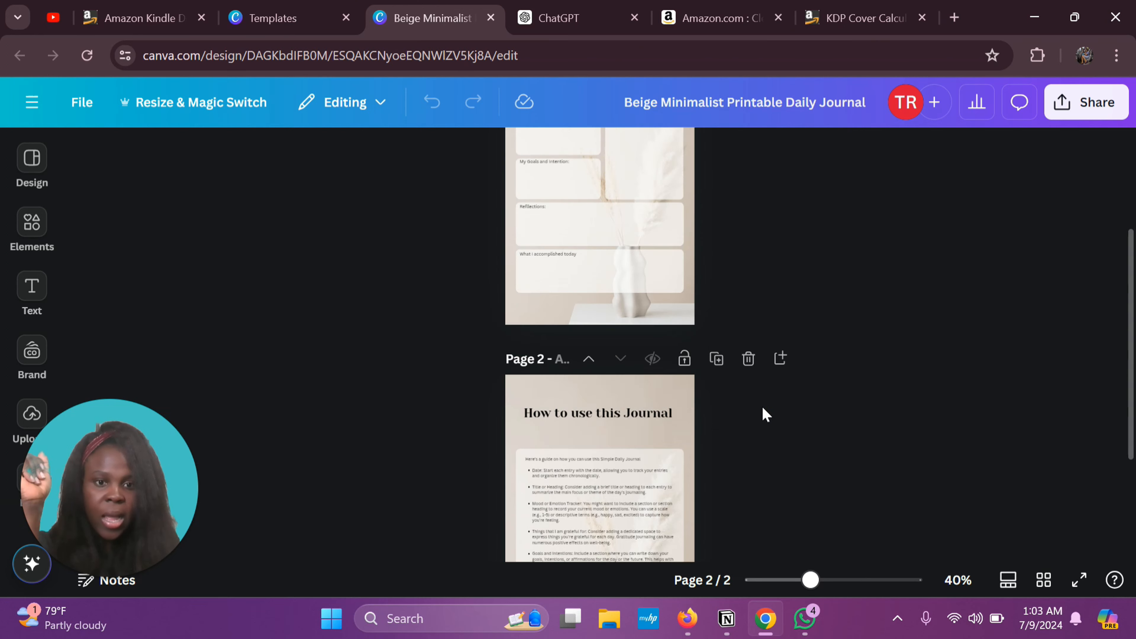
left_click(749, 368)
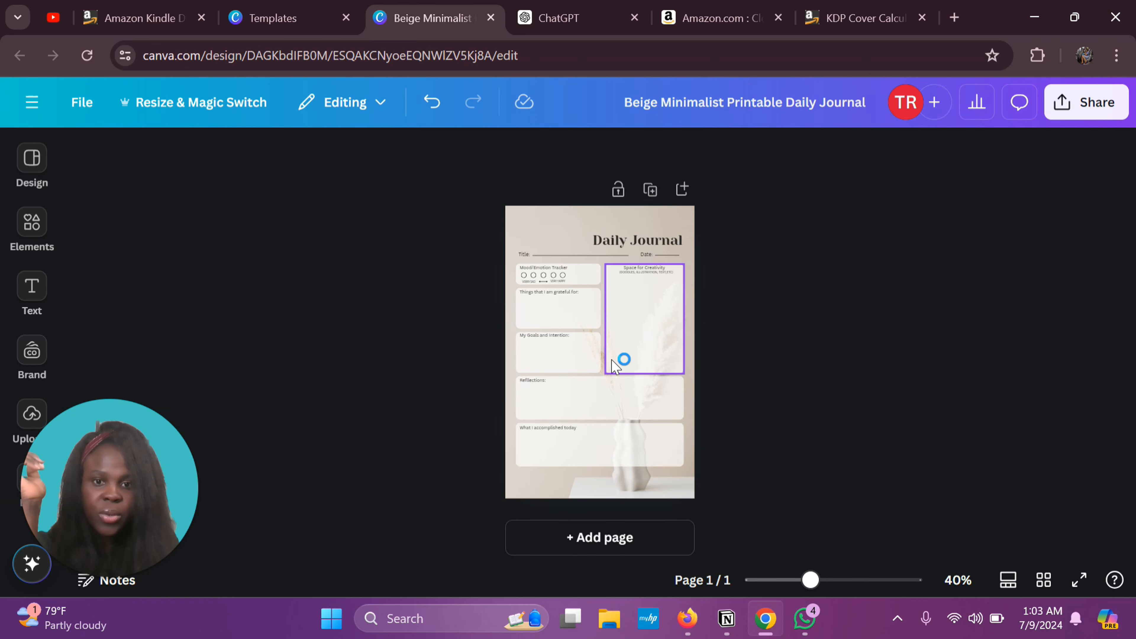
scroll(615, 360, "up", 4)
scroll(615, 360, "up", 3)
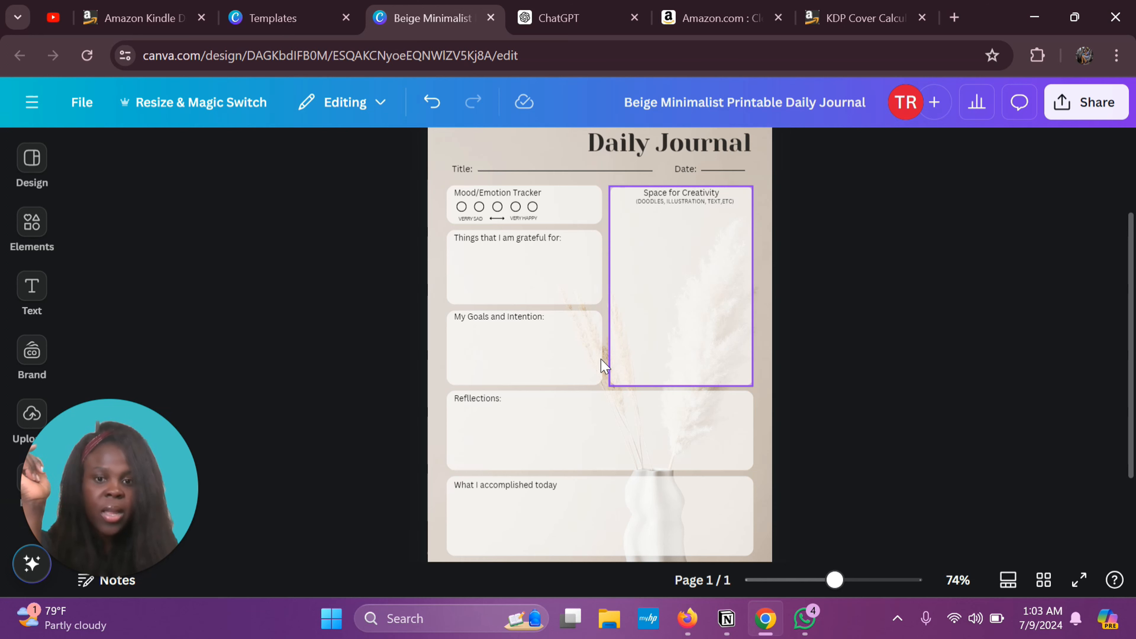
scroll(591, 289, "up", 2)
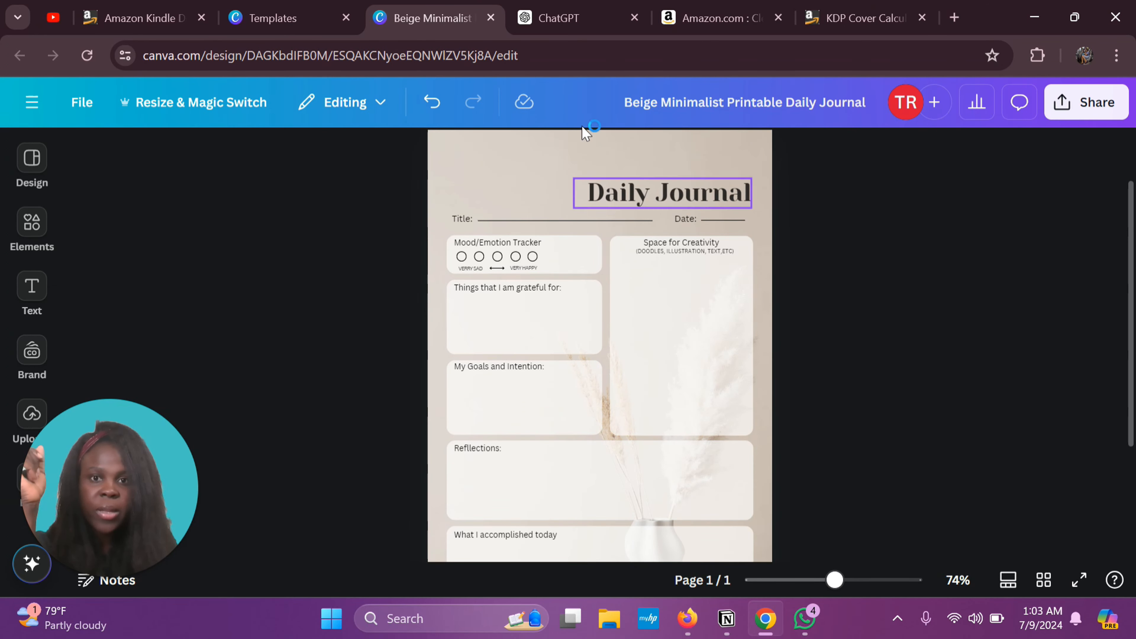
Switch to ChatGPT and submit the prompt "create a best seller mental health journal template to help with depression and anxiety".
left_click(581, 18)
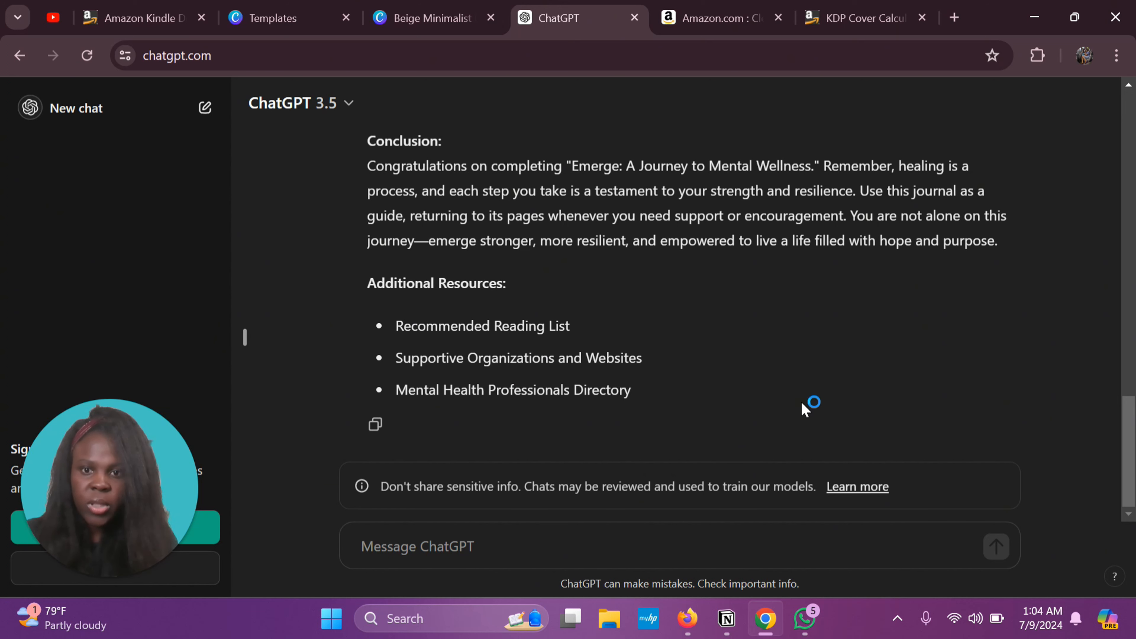
left_click(528, 550)
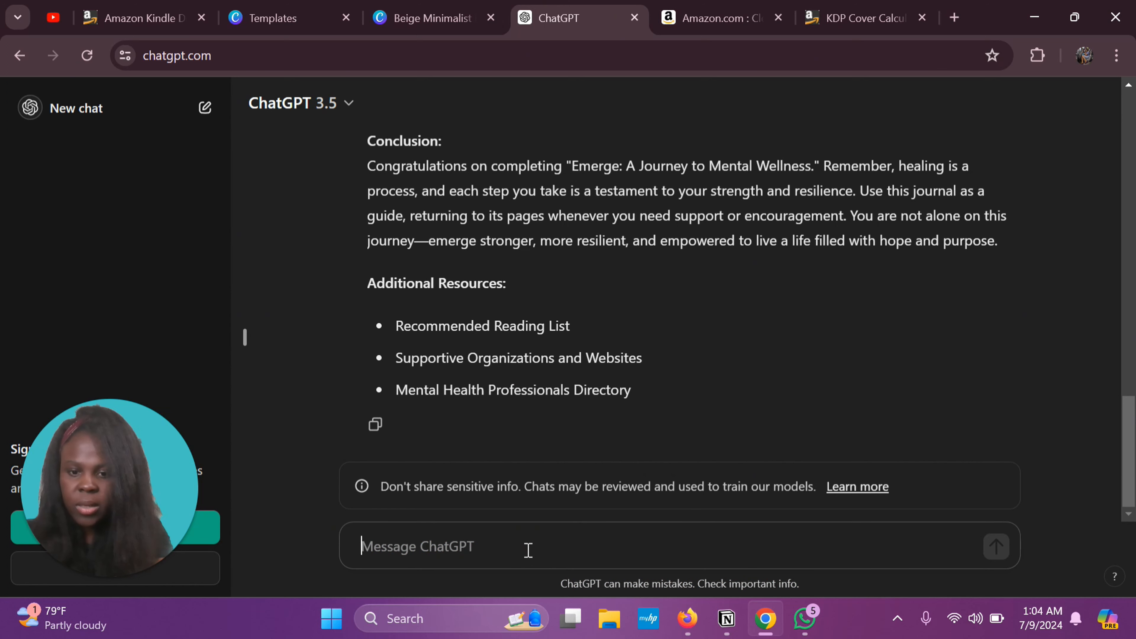
type("create a best seller mental health journal to help with depression and anxiety")
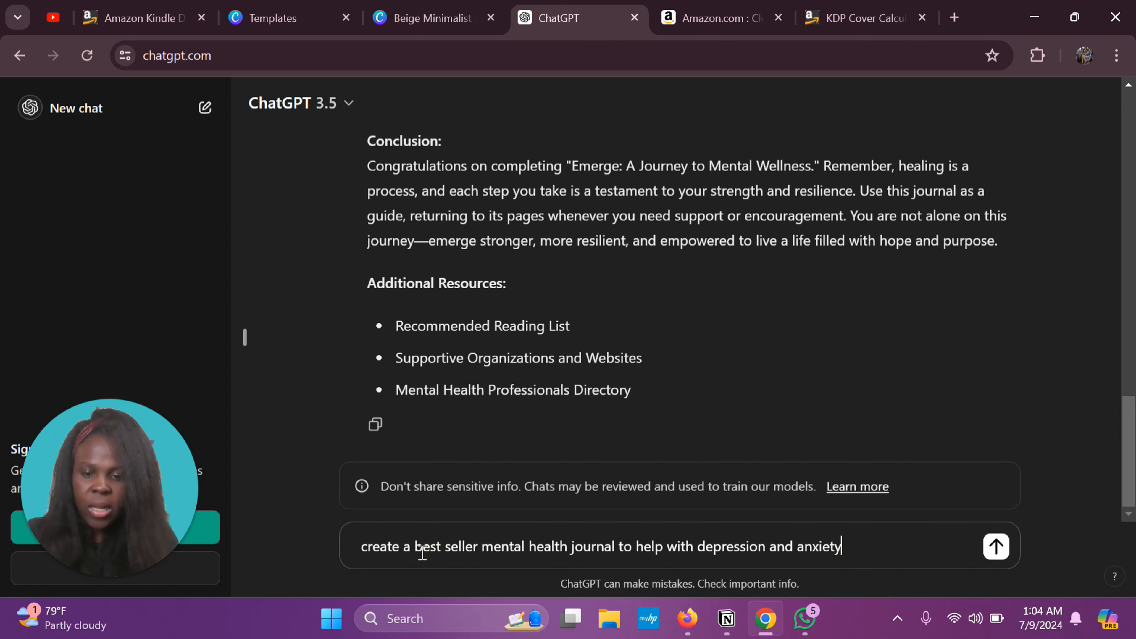
left_click(616, 545)
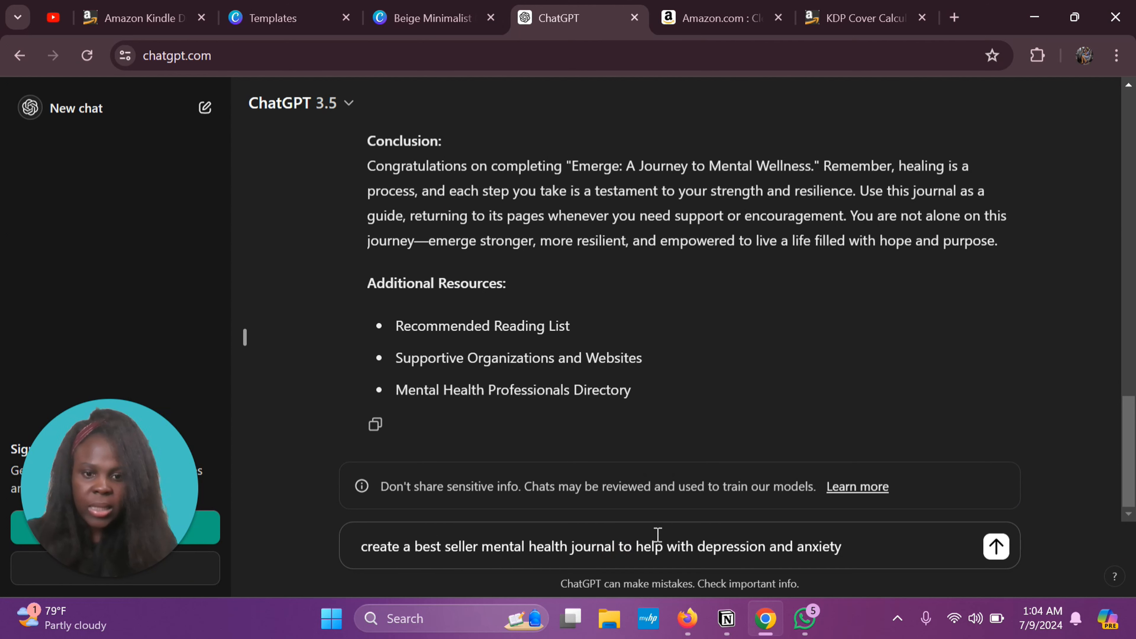
type("template")
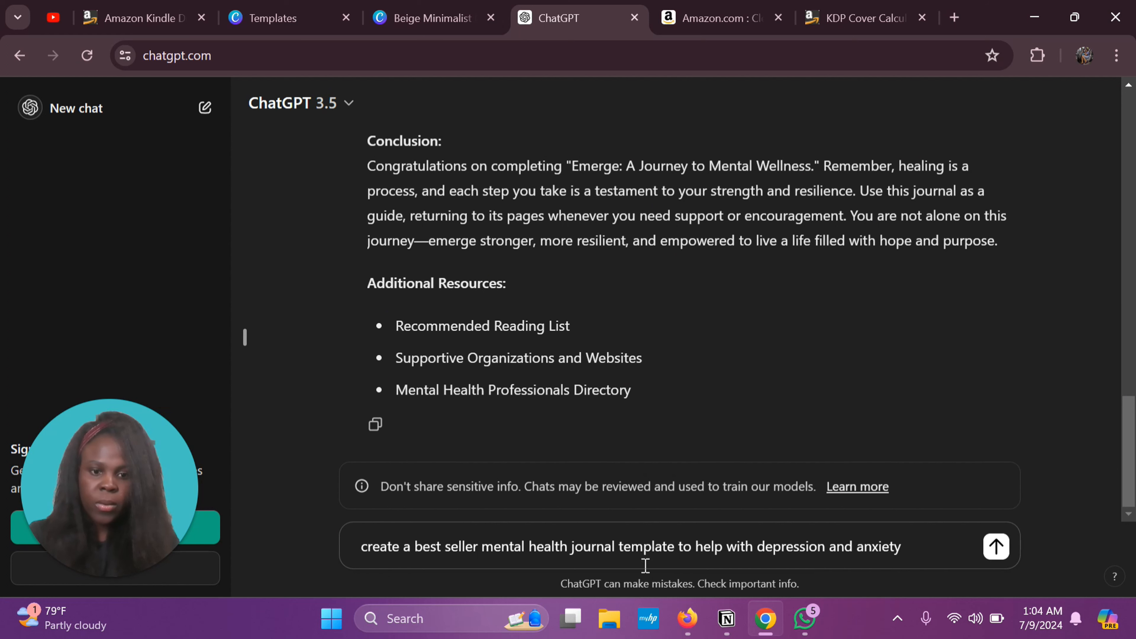
left_click(996, 556)
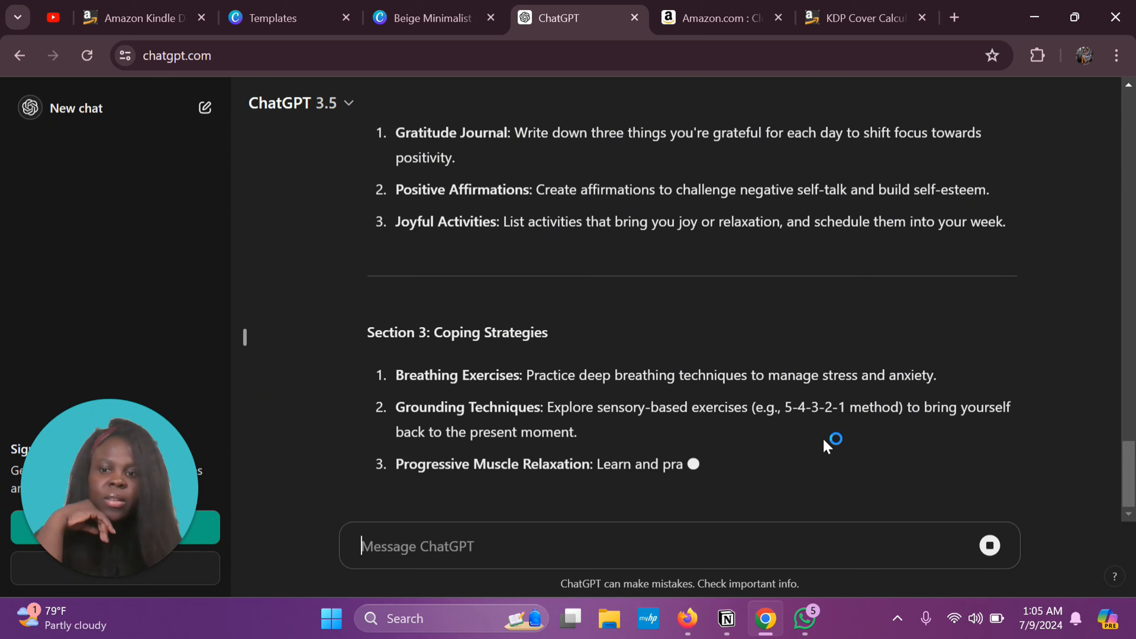
Read through the generated journal template from introduction to conclusion, and return to the daily journal design in Canva.
scroll(776, 376, "up", 10)
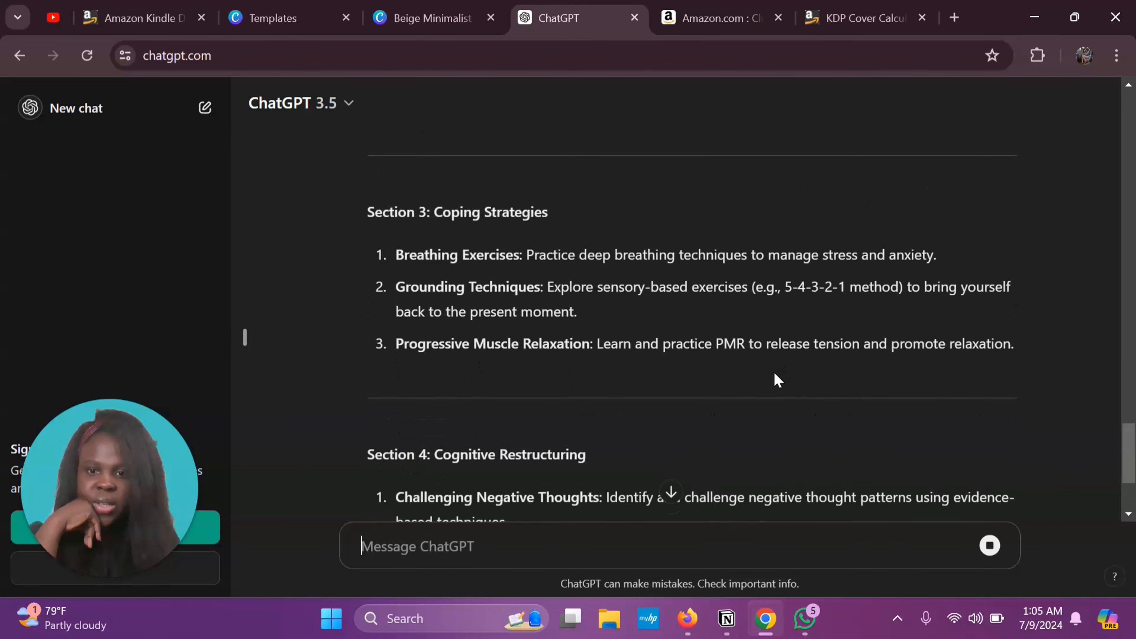
scroll(778, 380, "up", 4)
scroll(773, 373, "down", 3)
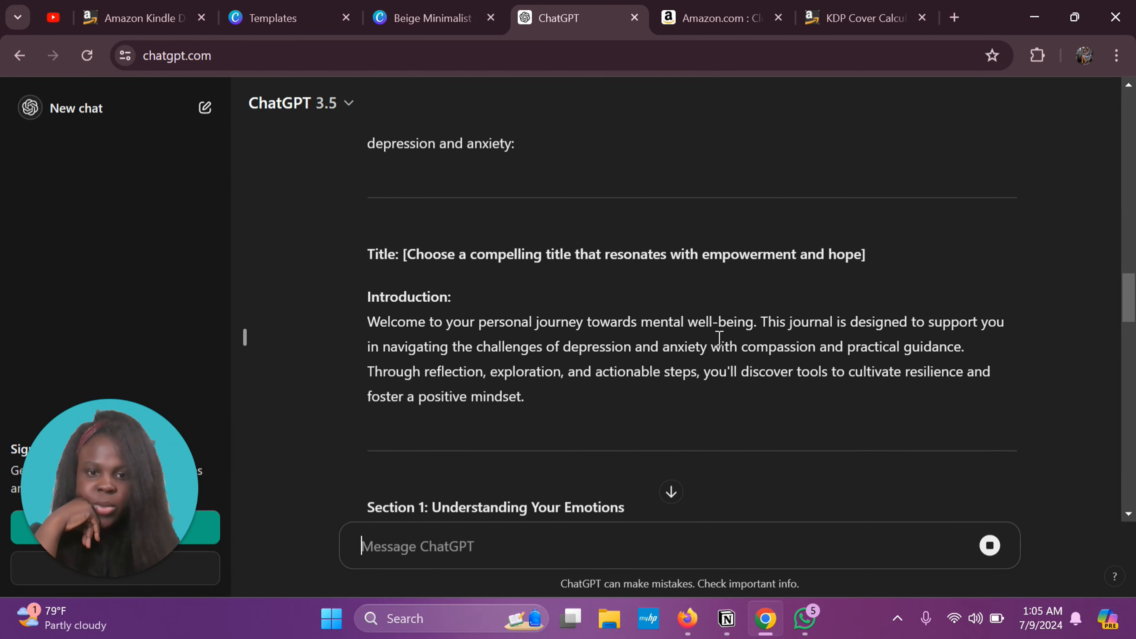
scroll(719, 338, "down", 1)
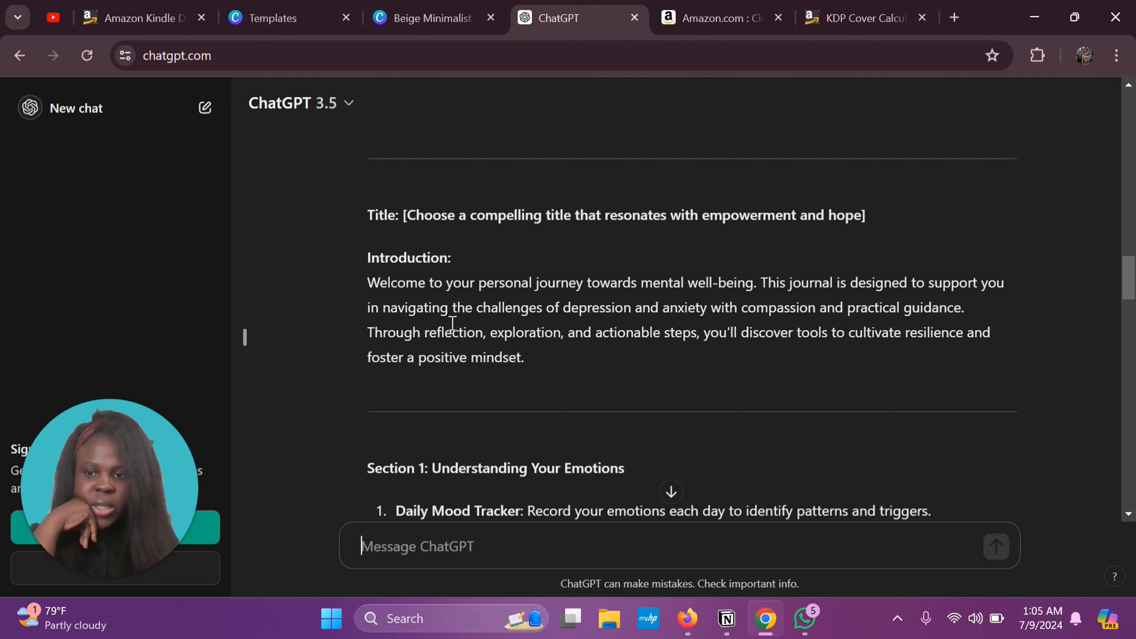
scroll(504, 357, "down", 3)
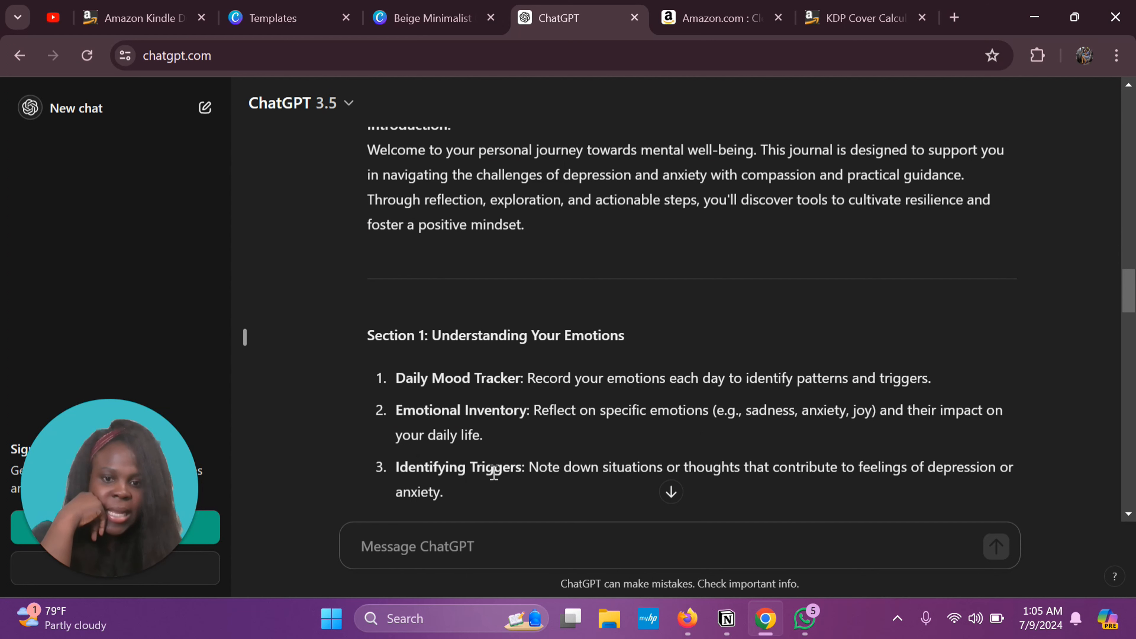
scroll(782, 469, "down", 3)
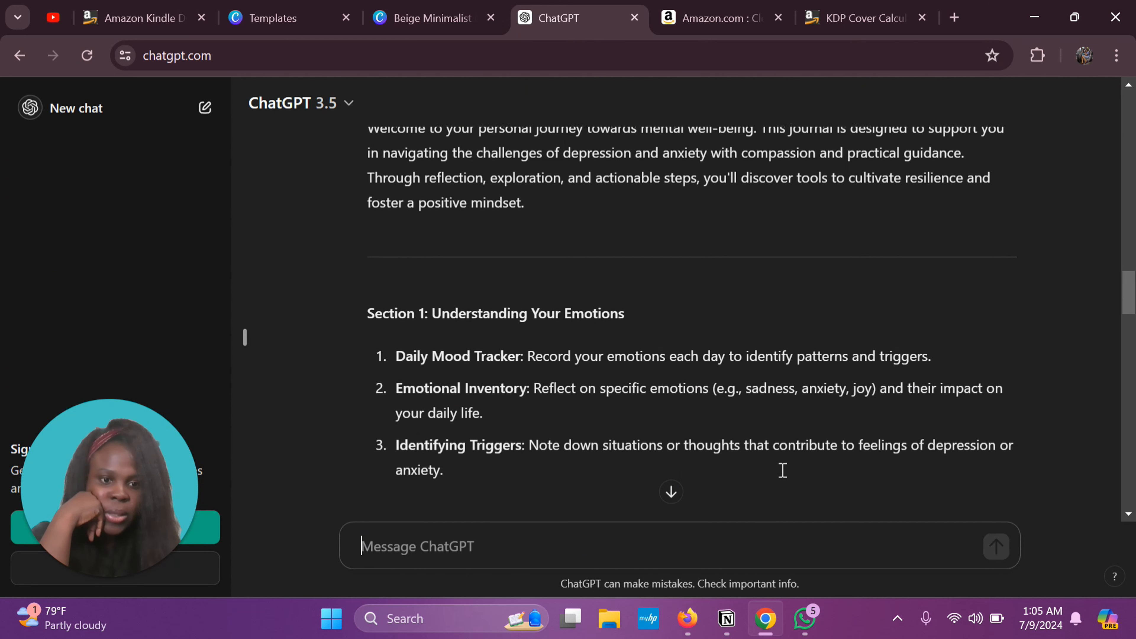
scroll(715, 484, "down", 1)
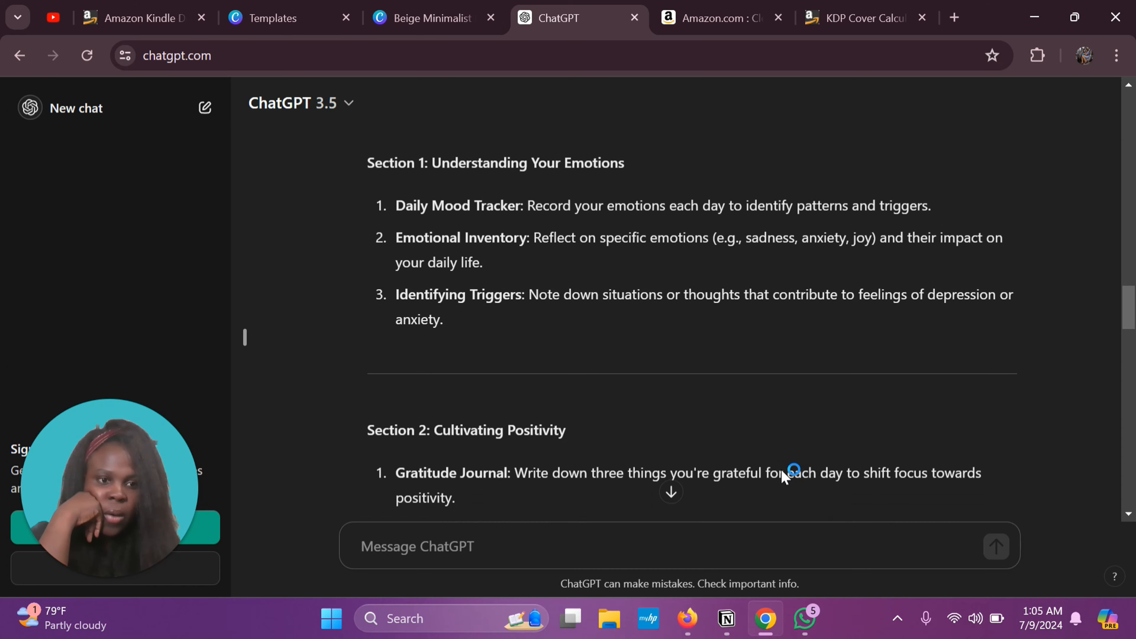
scroll(534, 443, "down", 3)
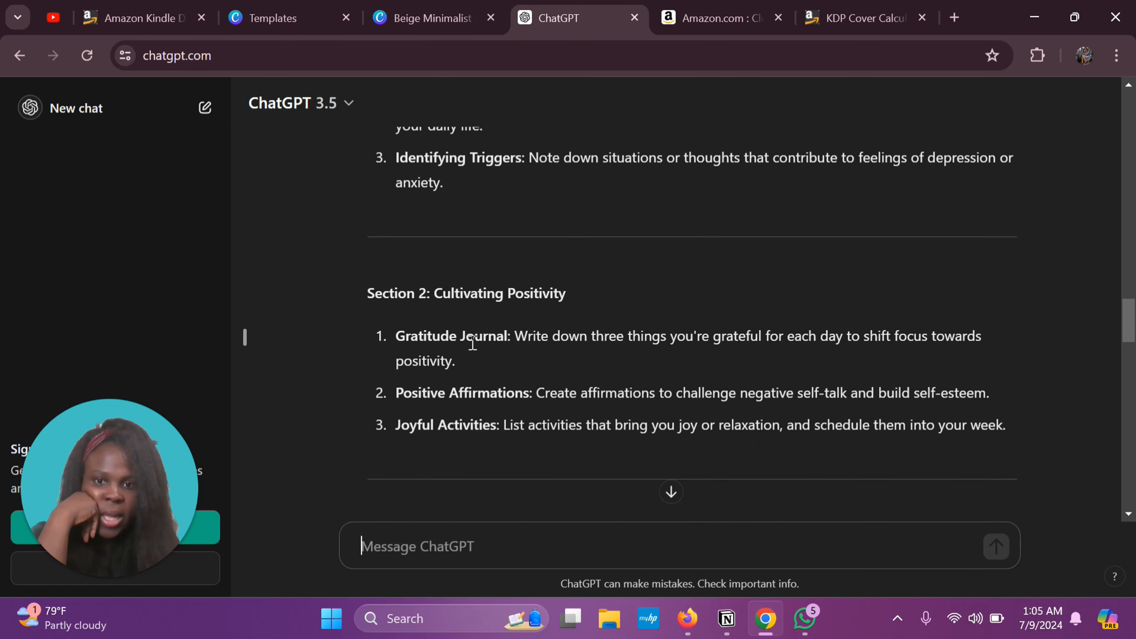
scroll(528, 384, "down", 1)
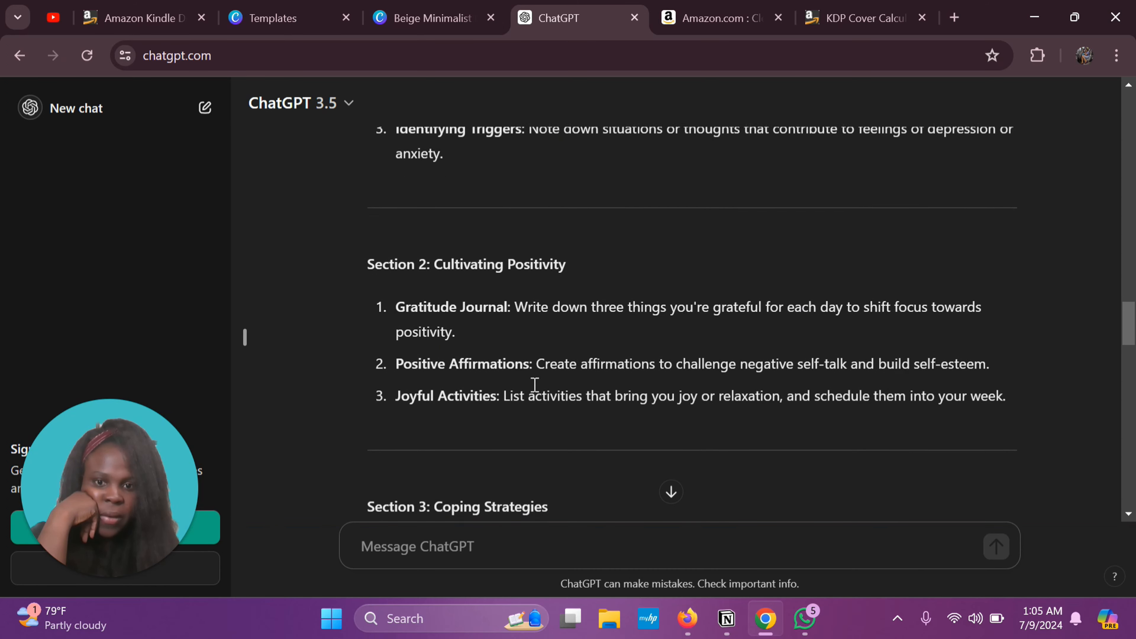
scroll(489, 376, "down", 3)
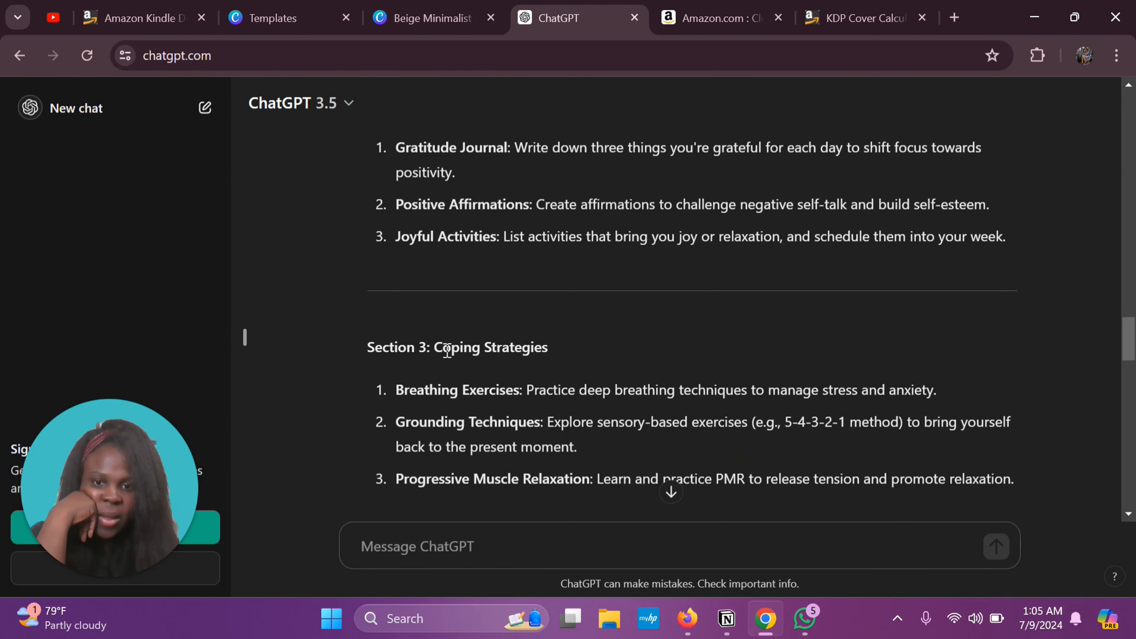
scroll(449, 427, "down", 2)
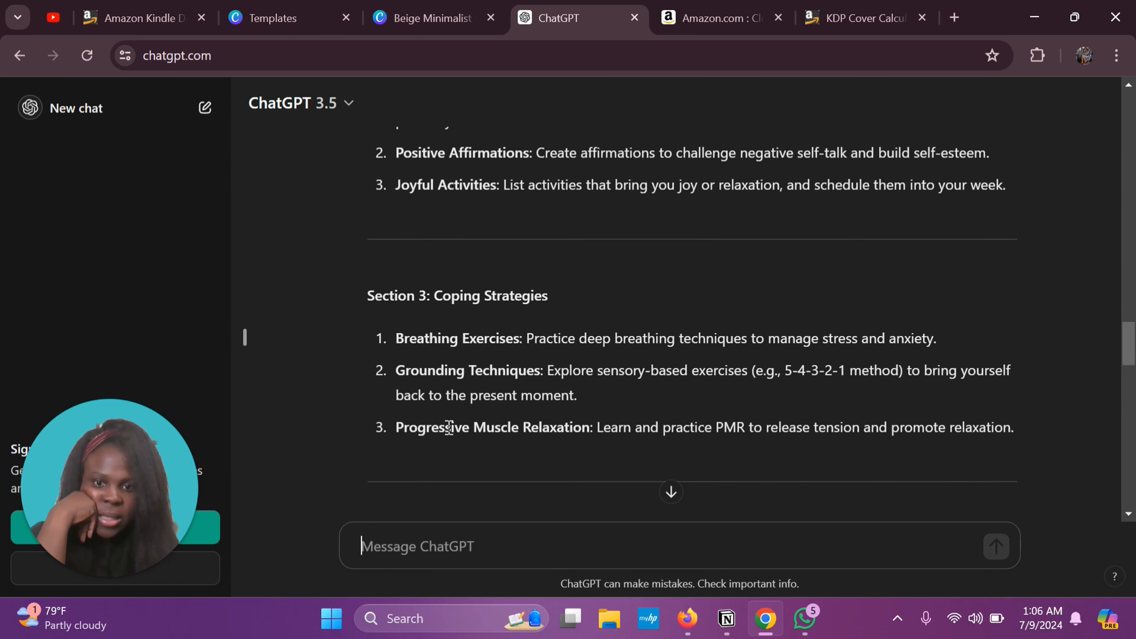
scroll(466, 431, "down", 2)
scroll(469, 432, "down", 7)
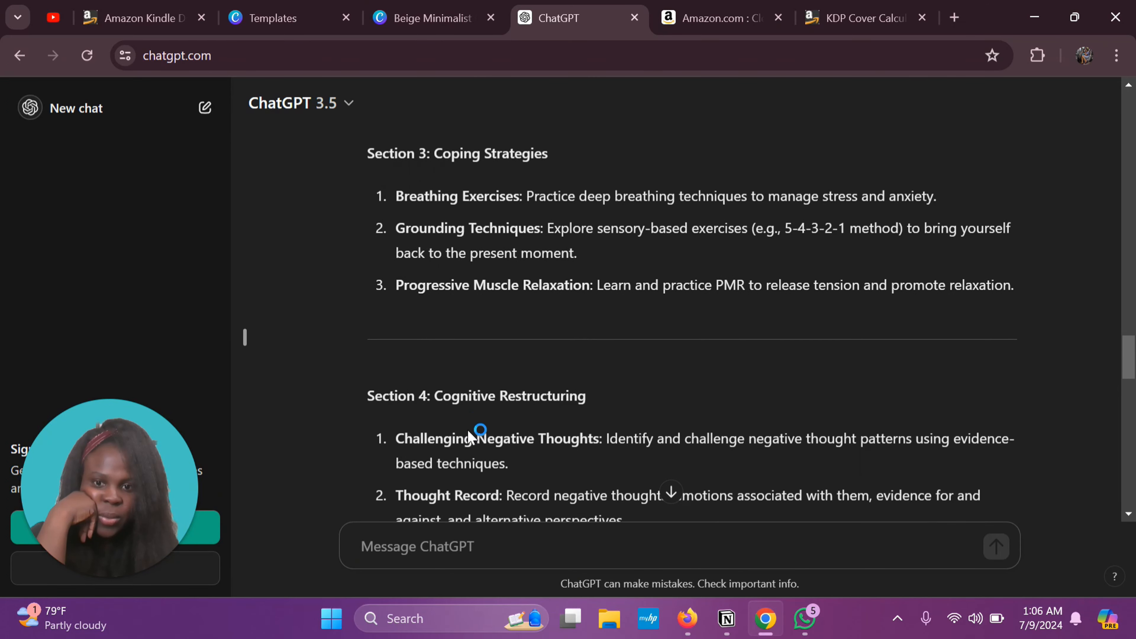
scroll(468, 431, "down", 8)
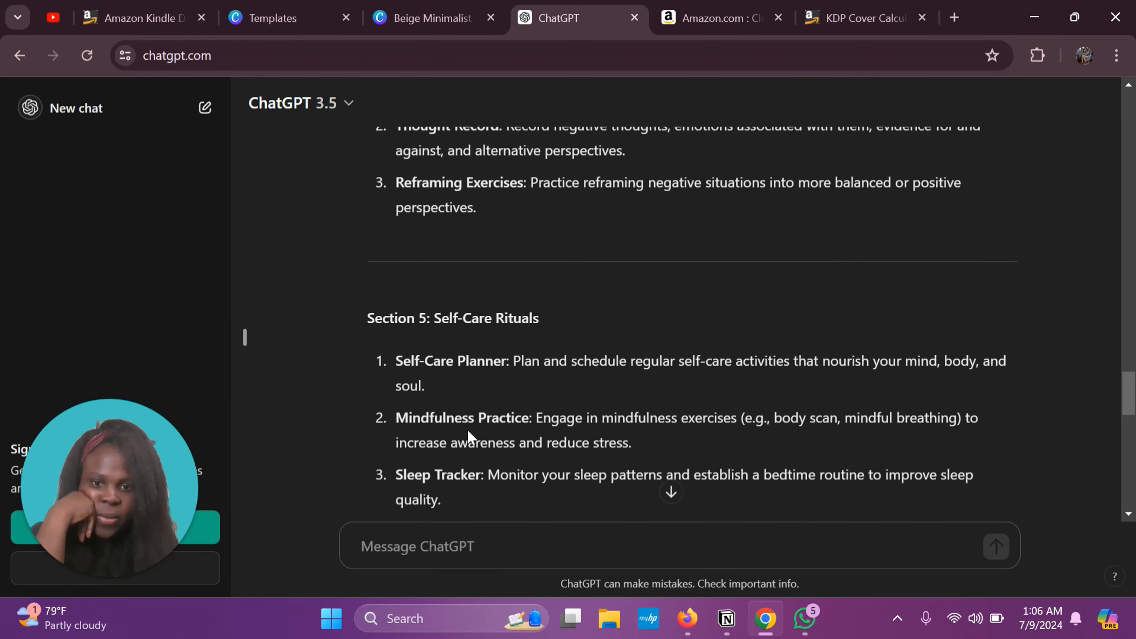
scroll(469, 430, "down", 3)
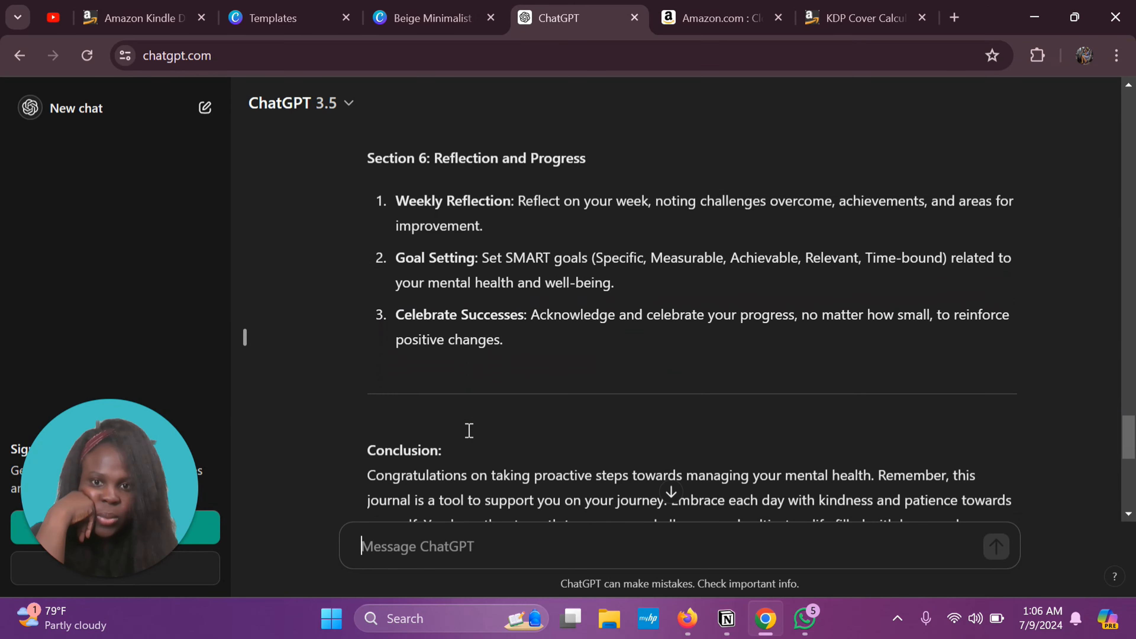
scroll(468, 429, "up", 1)
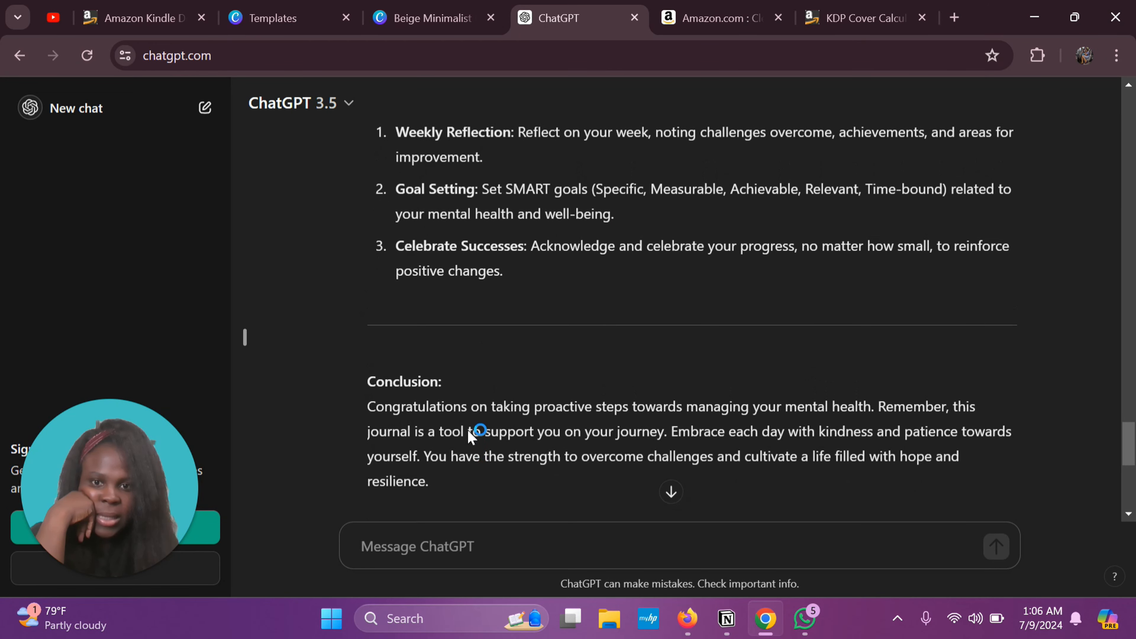
left_click(420, 18)
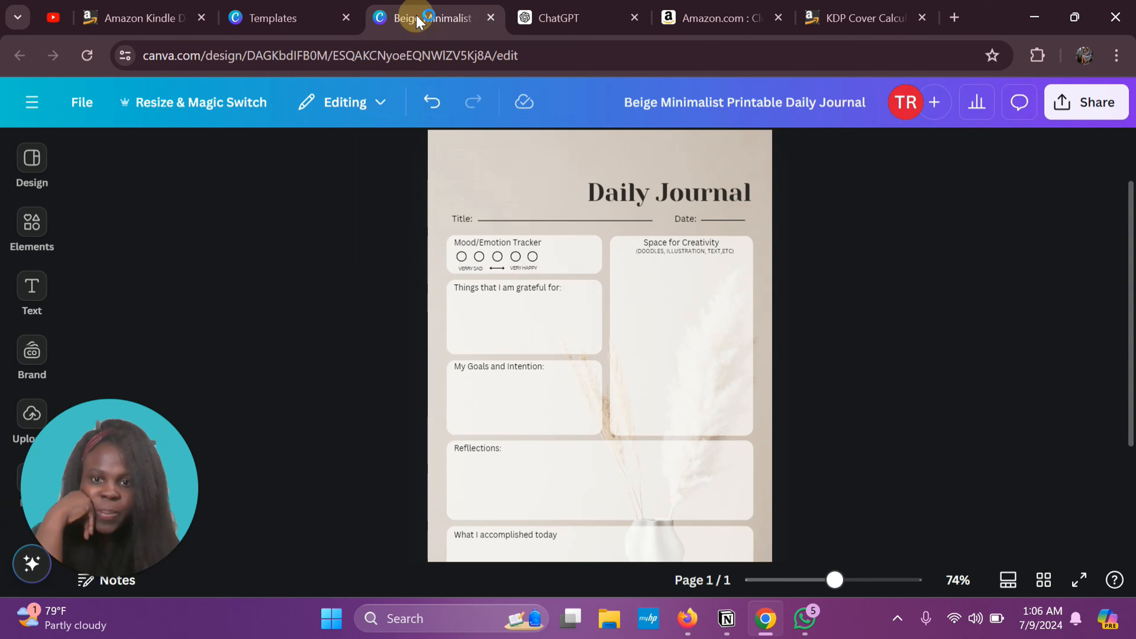
double_click(644, 192)
type("Menta")
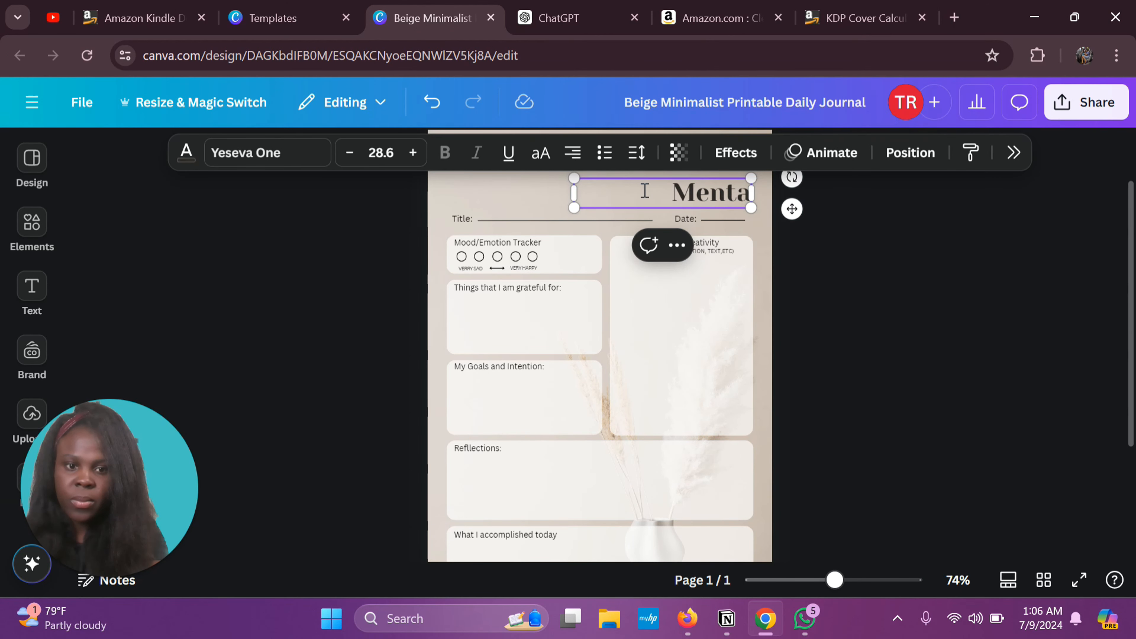
type("l Healt")
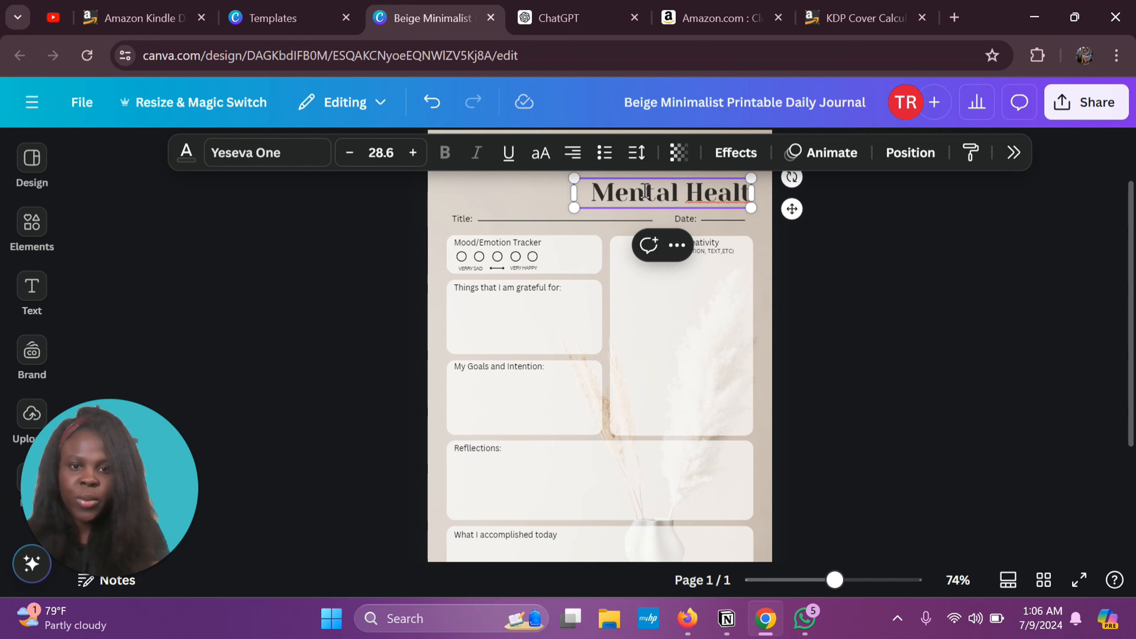
key("BackSpace")
key("BackSpace")
key("BackSpace")
key("BackSpace")
key("BackSpace")
key("BackSpace")
key("BackSpace")
key("BackSpace")
key("BackSpace")
key("BackSpace")
key("BackSpace")
key("BackSpace")
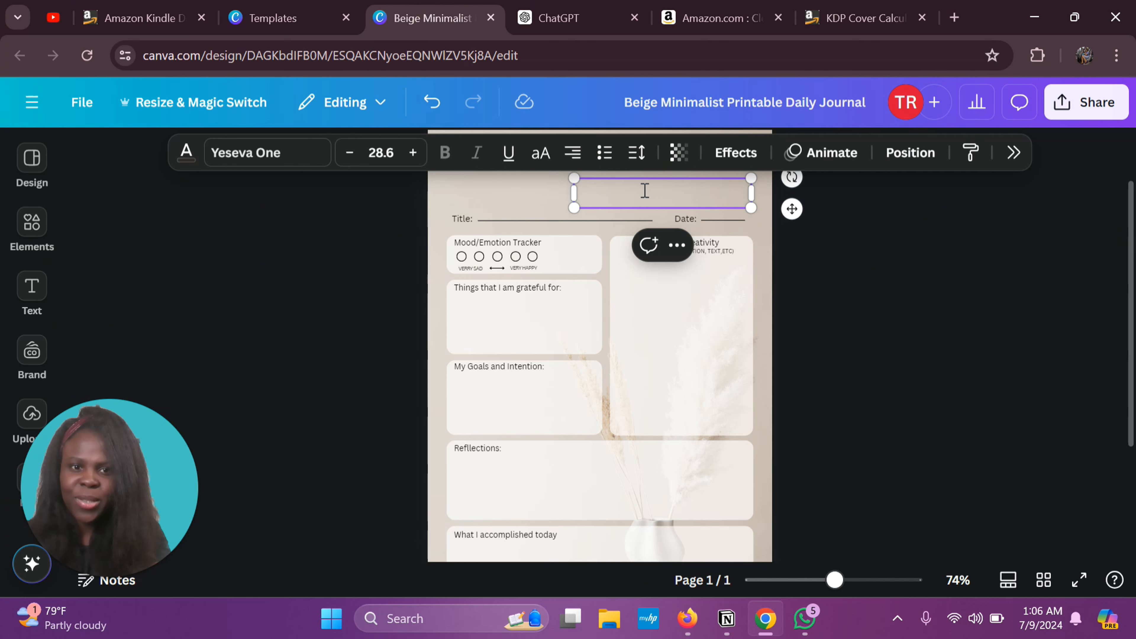
type("Daily")
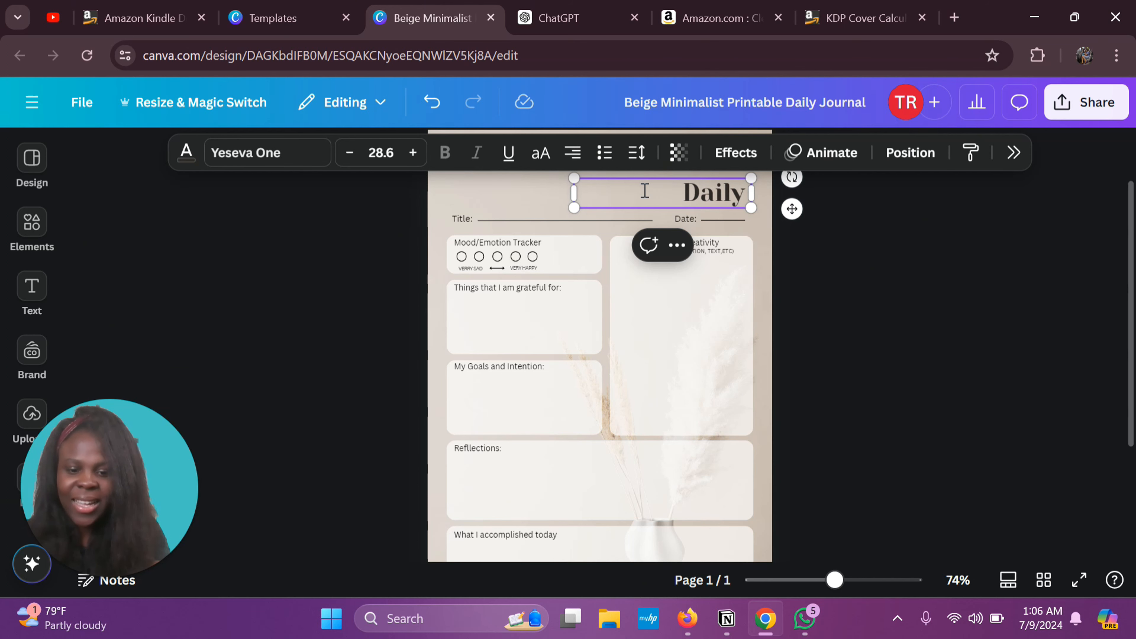
type(" Journal")
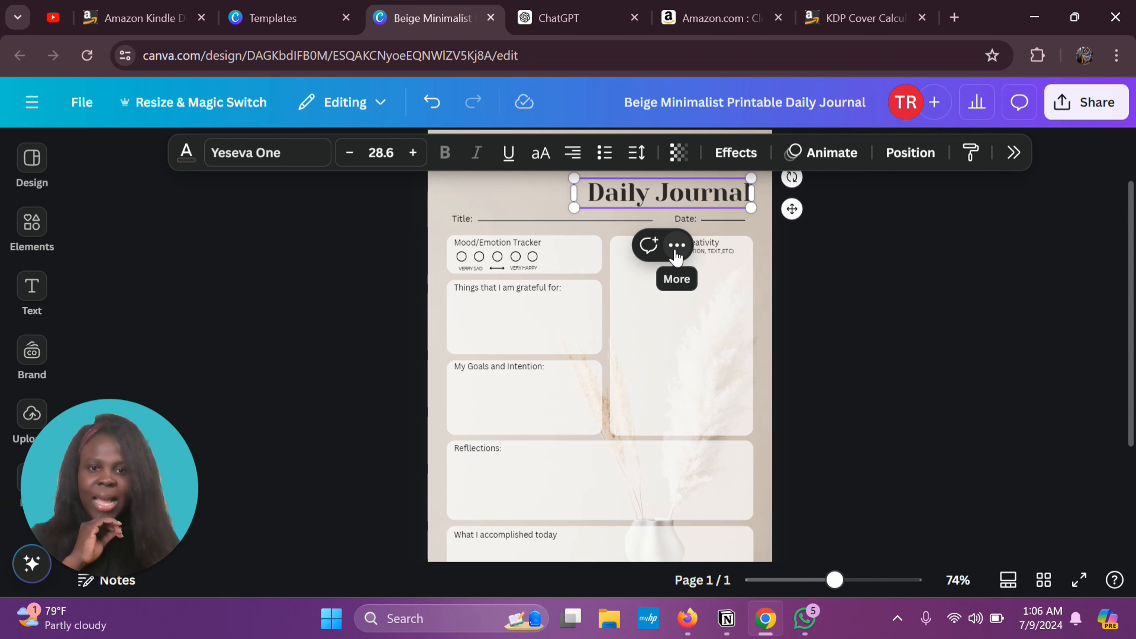
left_click(760, 363)
left_click(786, 363)
Move the "Daily Journal" heading up and towards the horizontal centre of the page.
scroll(790, 365, "up", 2)
scroll(789, 365, "down", 2)
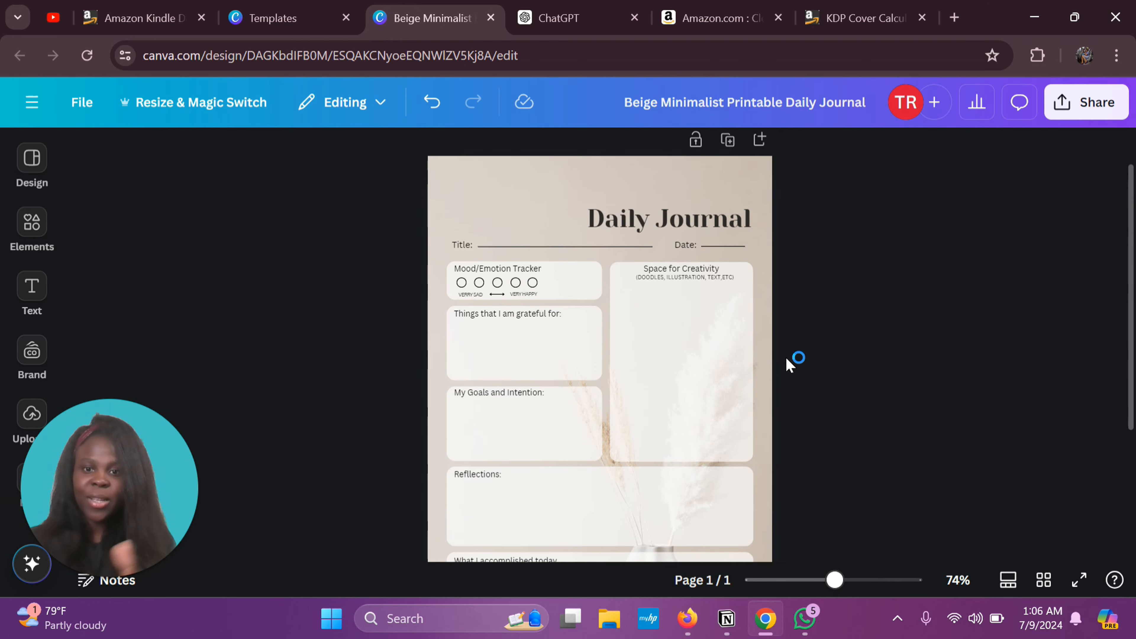
scroll(657, 333, "down", 3)
scroll(657, 333, "up", 4)
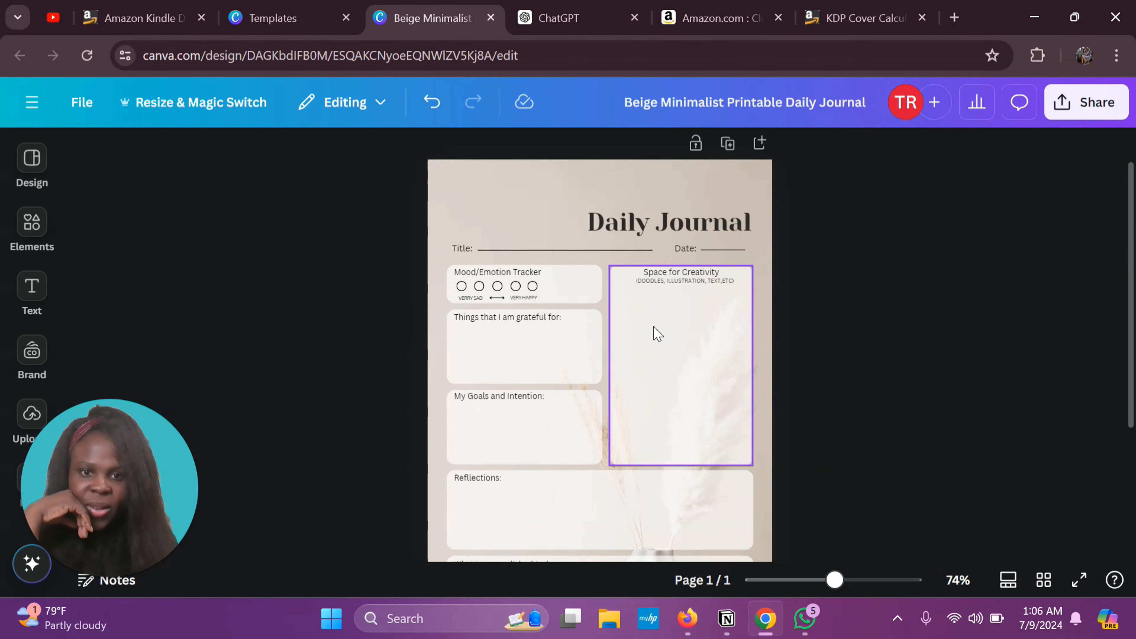
left_click_drag(653, 247, 596, 216)
left_click_drag(596, 219, 597, 215)
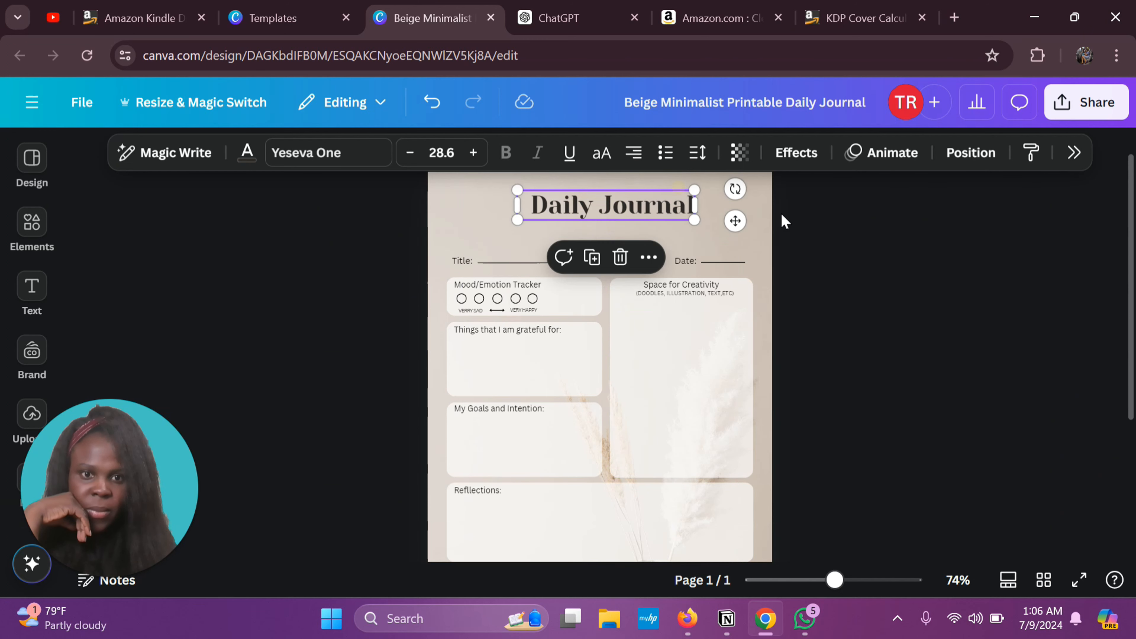
Nudge the "Daily Journal" heading slightly down and to the left within the top area of the page.
left_click(842, 289)
left_click(652, 228)
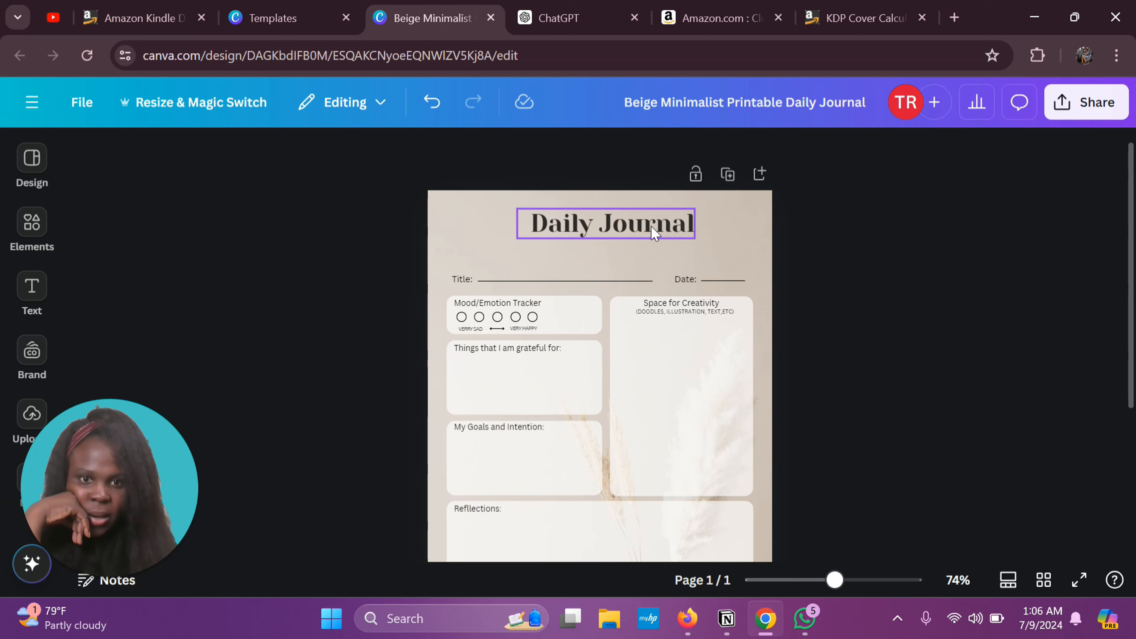
left_click_drag(651, 226, 649, 242)
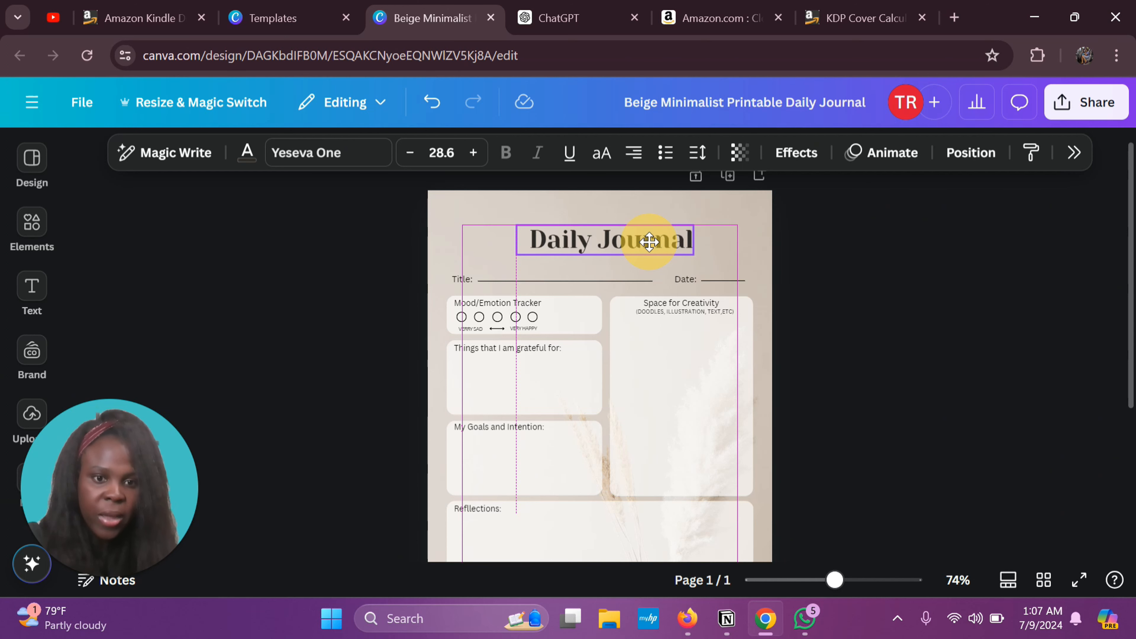
left_click_drag(649, 242, 646, 229)
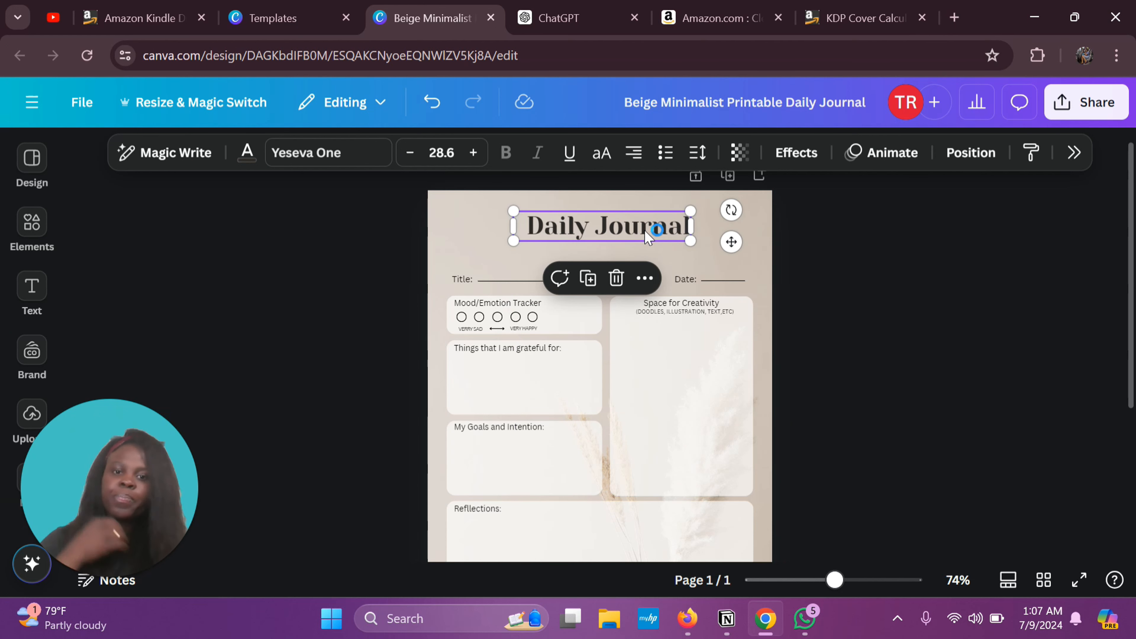
left_click(822, 319)
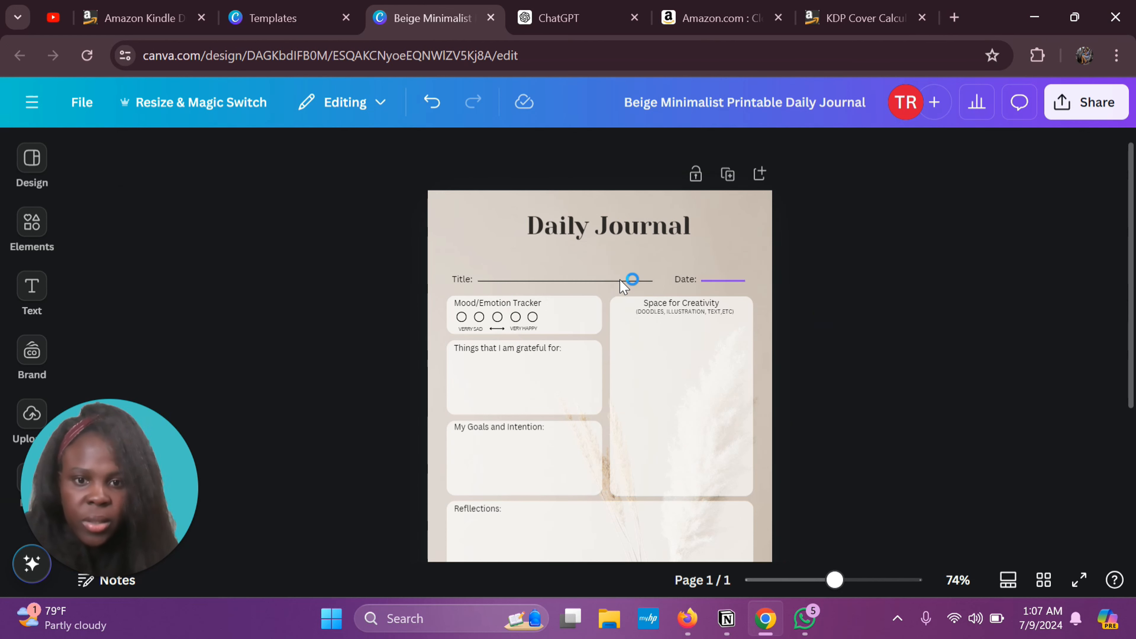
Delete the "Title:" label and its writing line from the journal page.
left_click(530, 281)
left_click(578, 244)
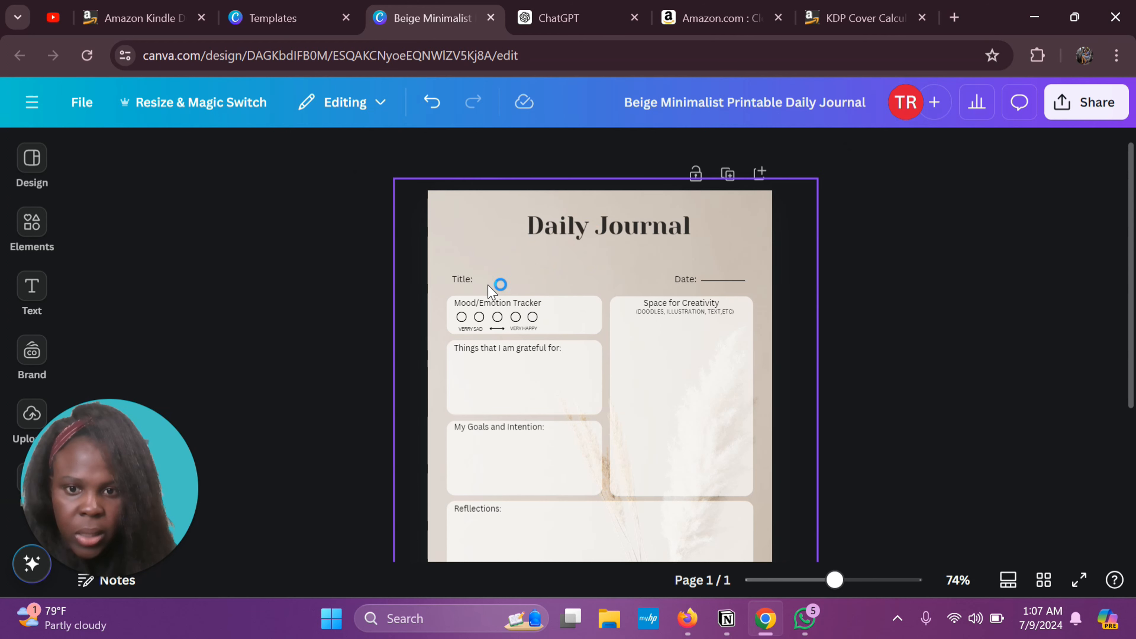
left_click(465, 282)
left_click(476, 237)
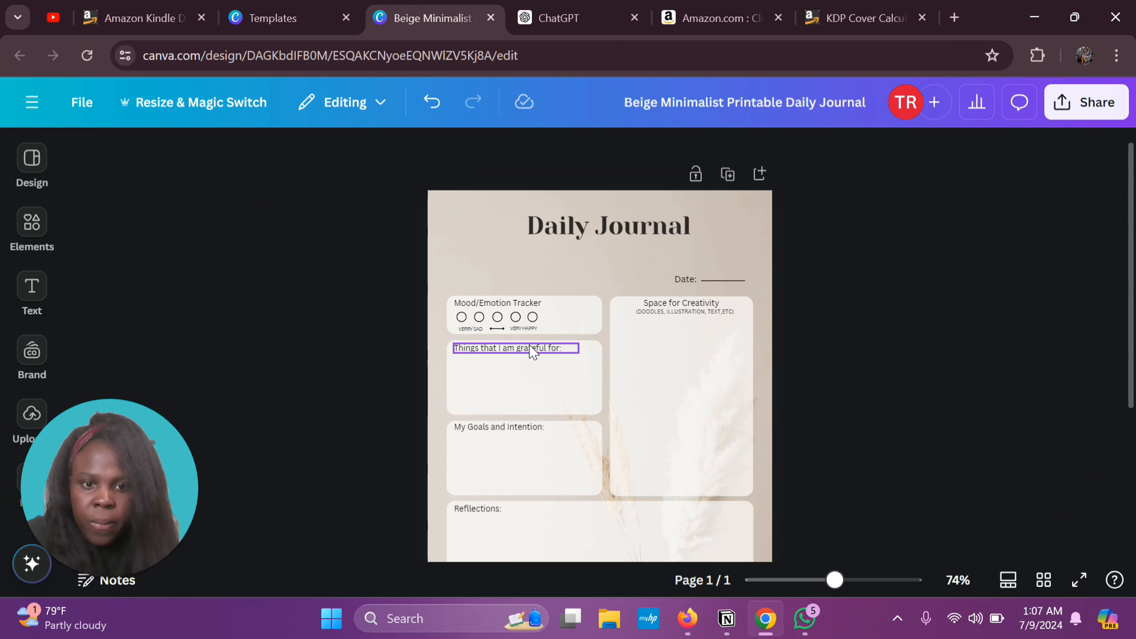
Consult Section 1 of the ChatGPT template, and replace the Canva heading "Things that I am grateful for:" with "Emotional Inventory:".
left_click(569, 20)
scroll(577, 329, "up", 5)
scroll(576, 330, "up", 20)
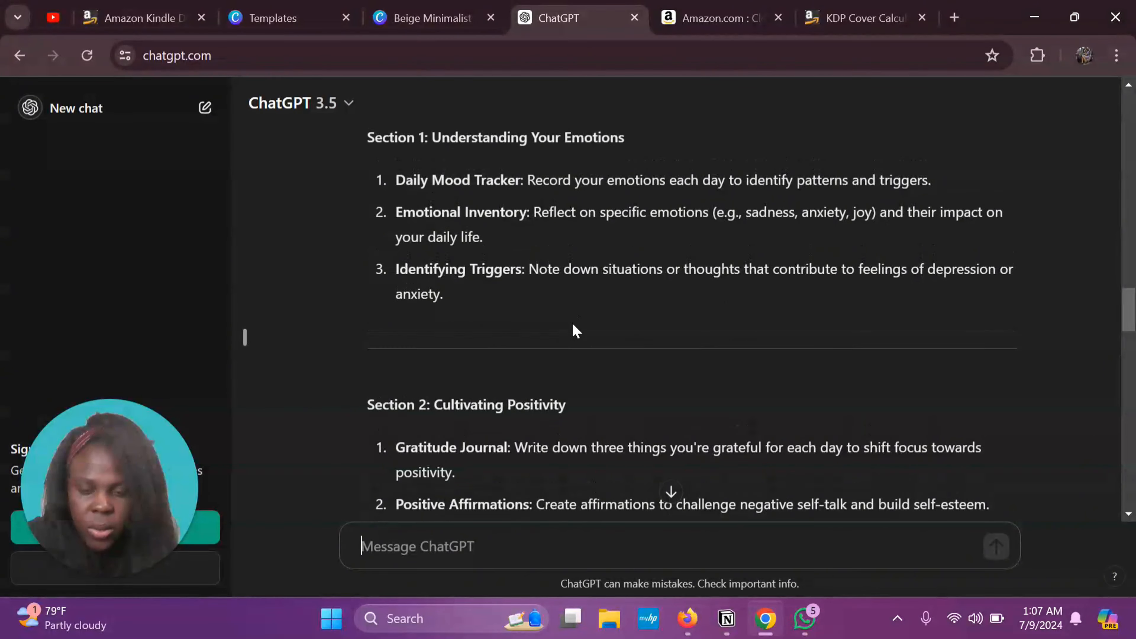
scroll(575, 330, "down", 5)
scroll(572, 323, "down", 1)
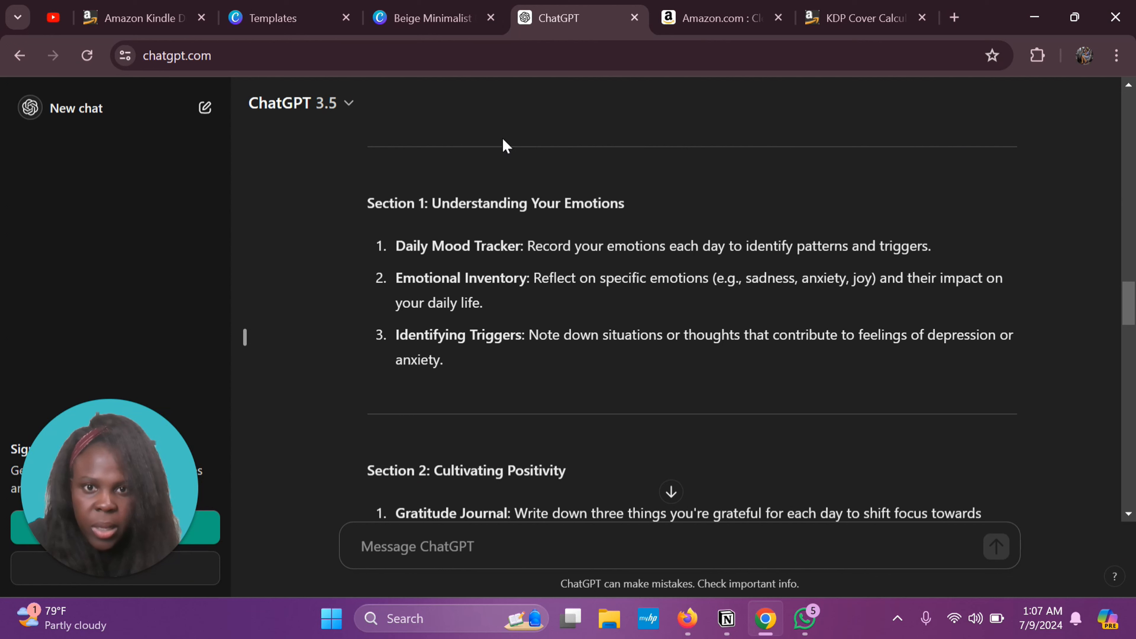
left_click(430, 19)
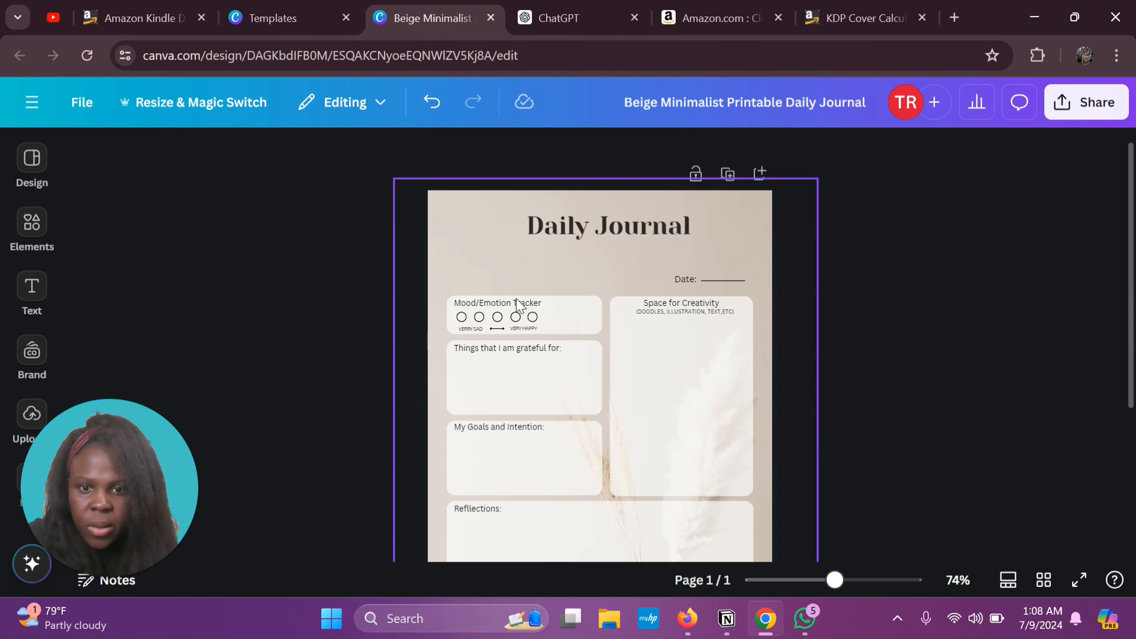
left_click(540, 350)
left_click(551, 348)
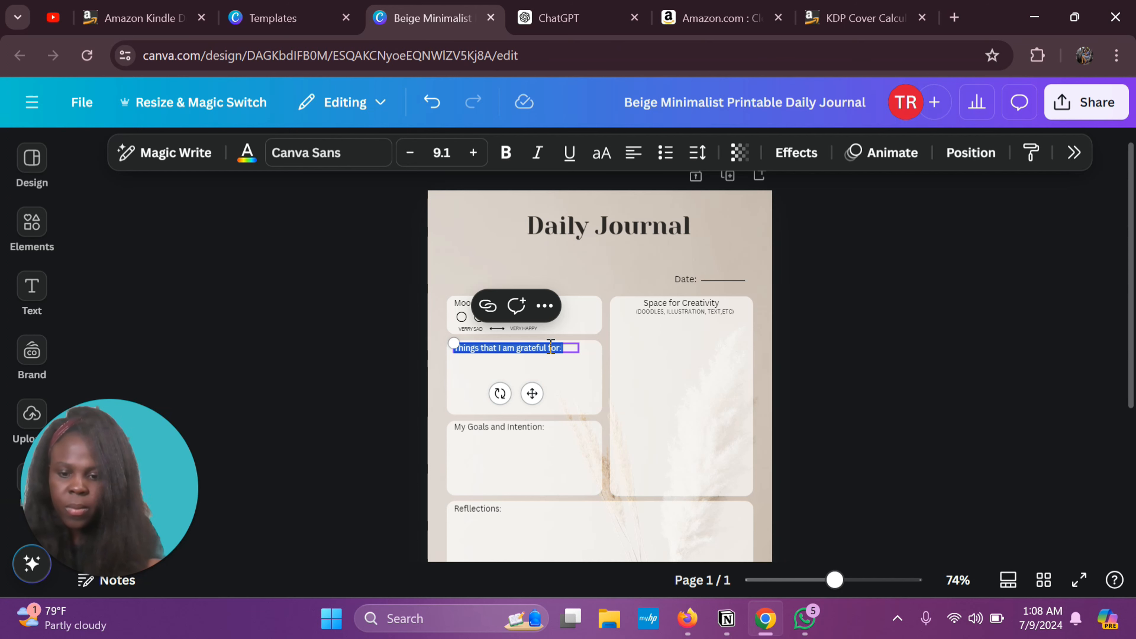
type("Emotional Inventory:")
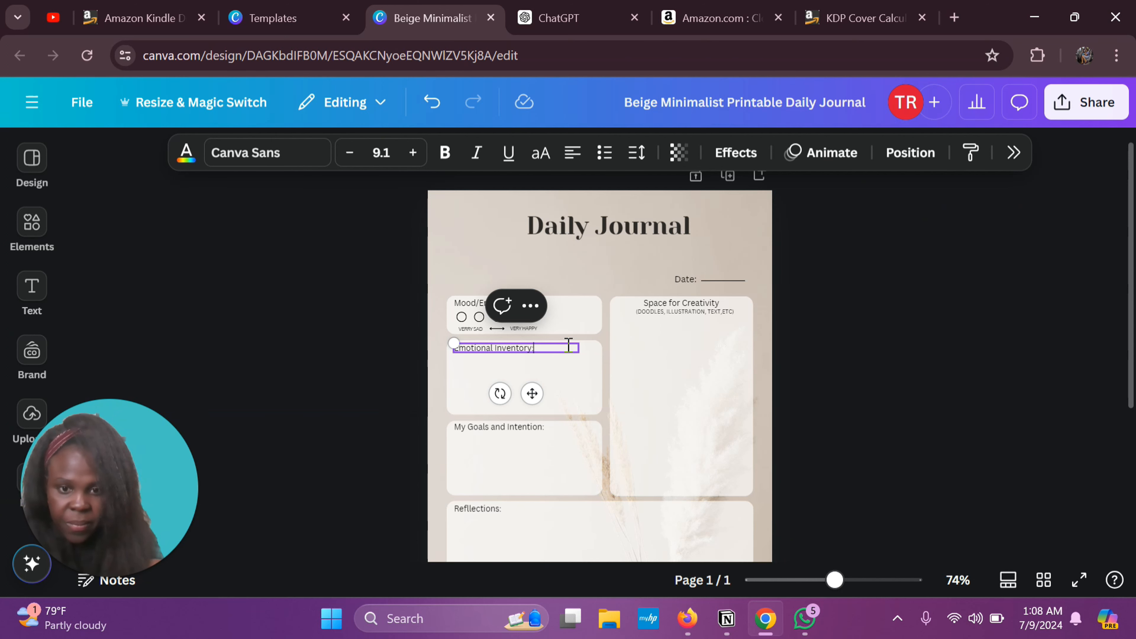
Check the Identifying Triggers idea in ChatGPT, and replace the Canva heading "My Goals and Intention:" with "What triggered me today?".
double_click(526, 429)
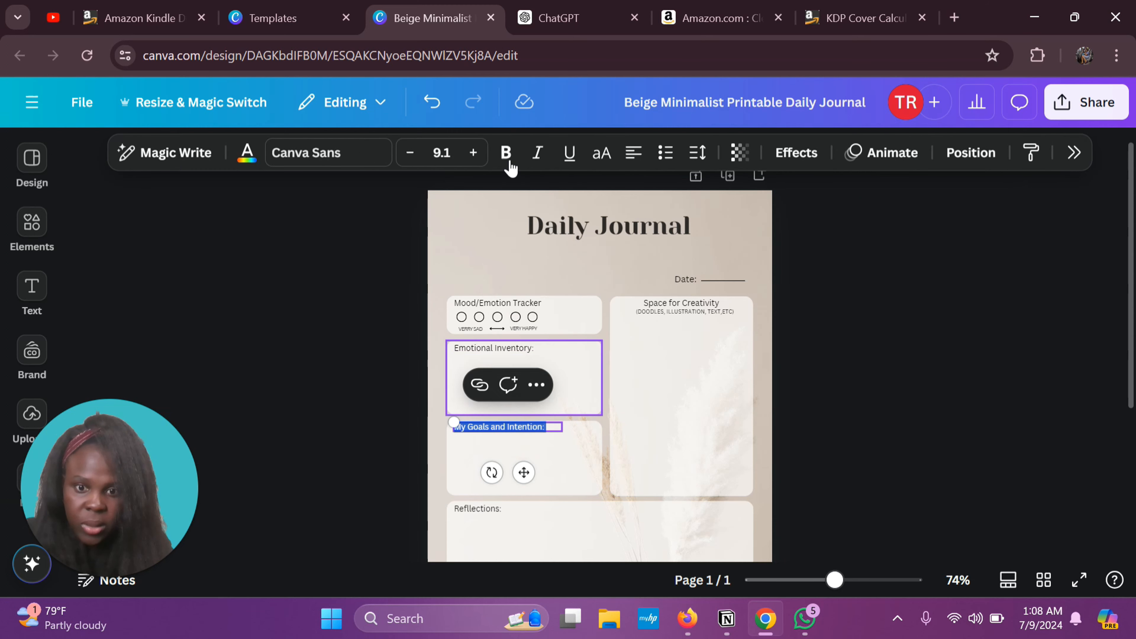
left_click(567, 26)
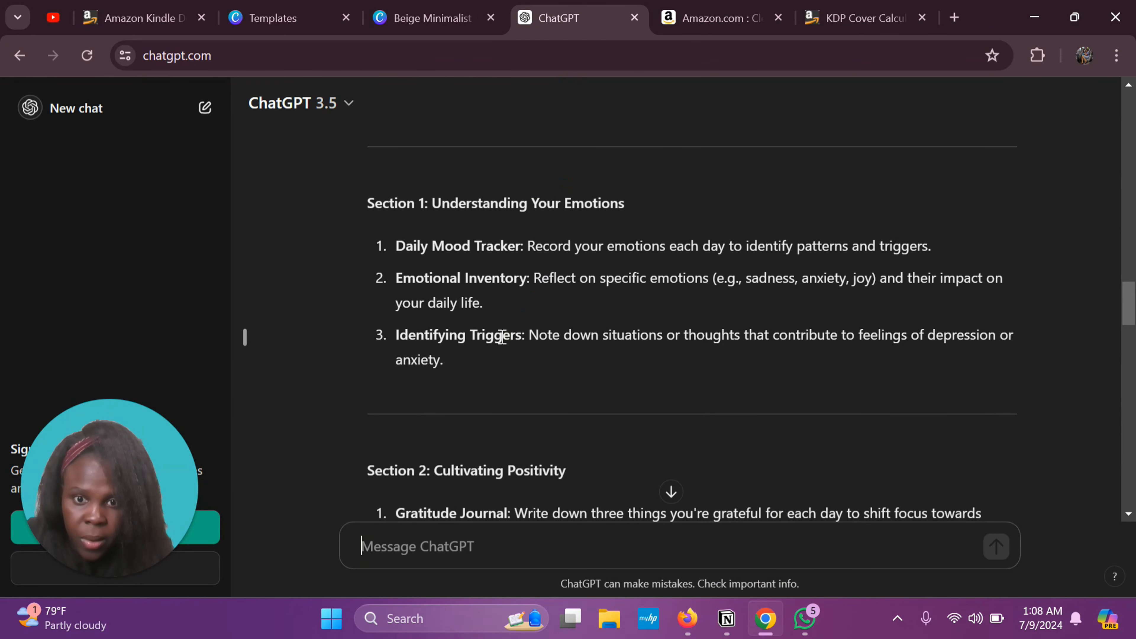
left_click(436, 16)
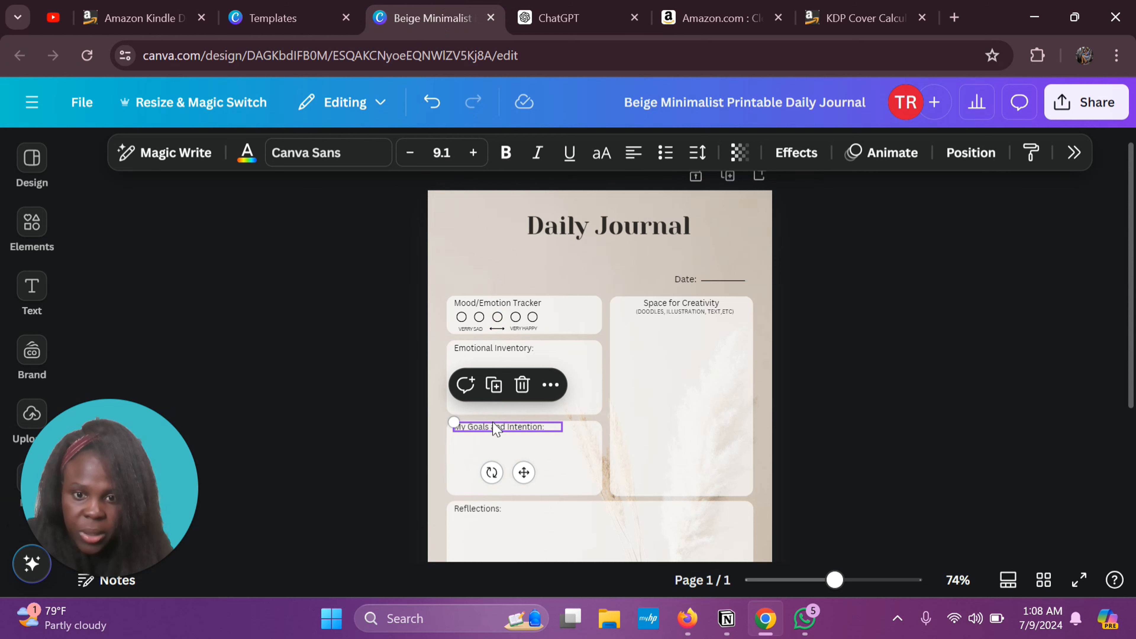
type("Whah")
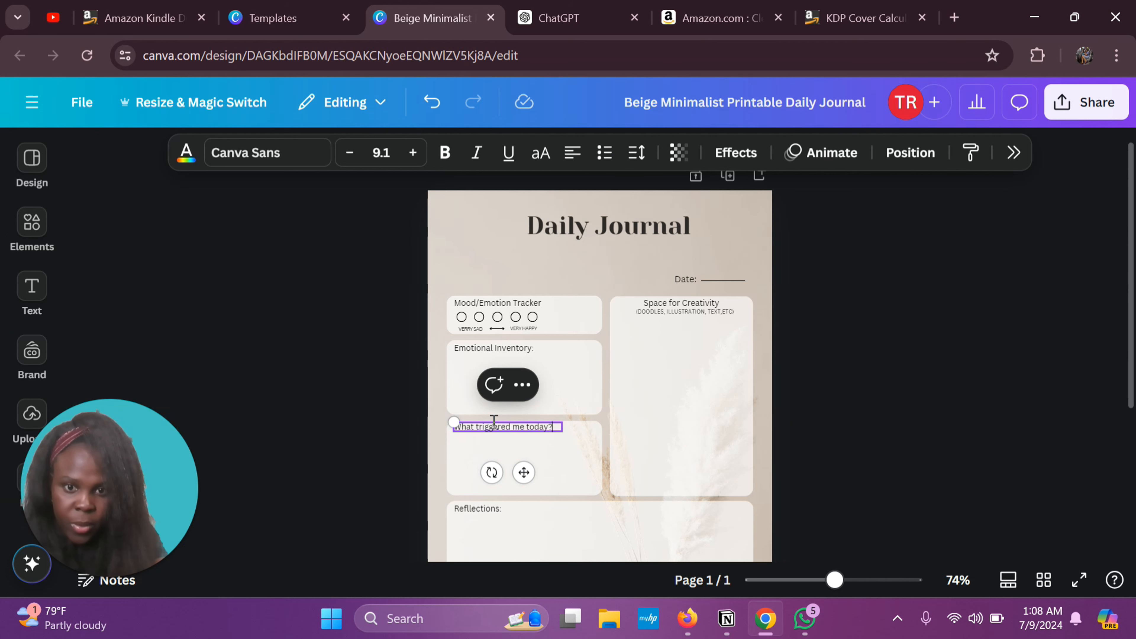
Consult ChatGPT's Cultivating Positivity section, and delete the "Space for Creativity" box, its heading and its subtitle from the Canva page.
left_click(559, 23)
scroll(503, 394, "down", 5)
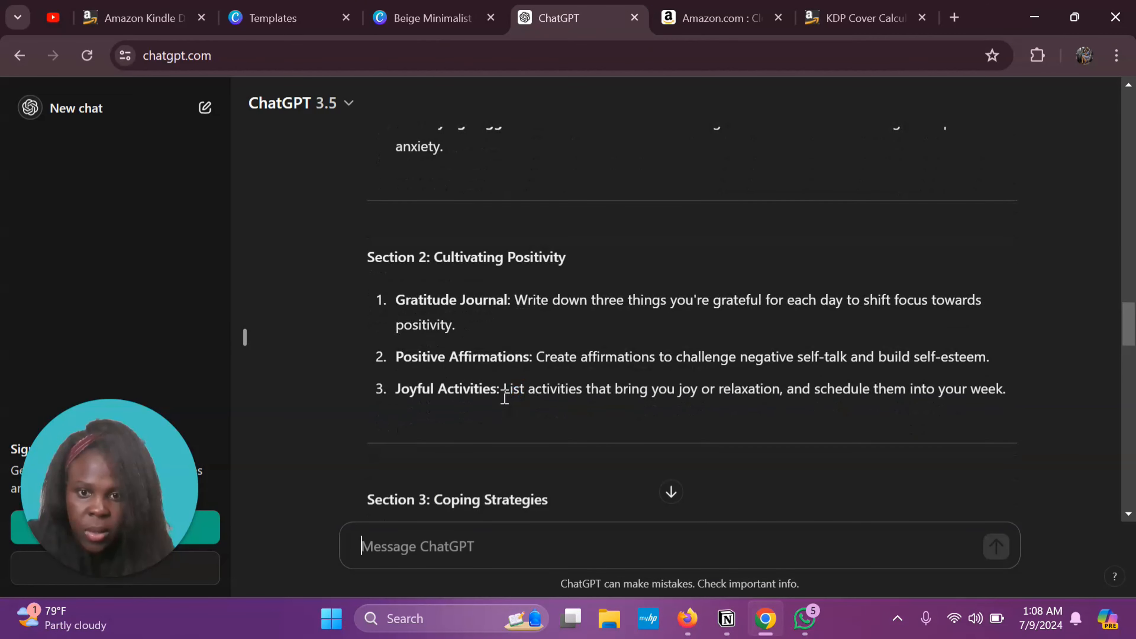
scroll(505, 396, "down", 2)
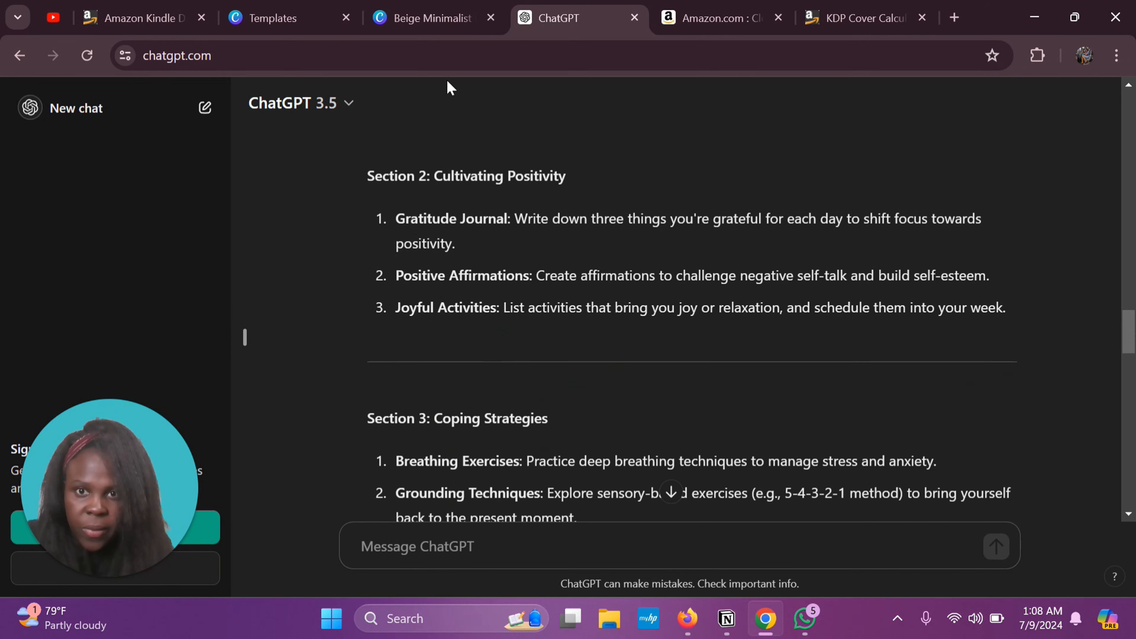
left_click(429, 18)
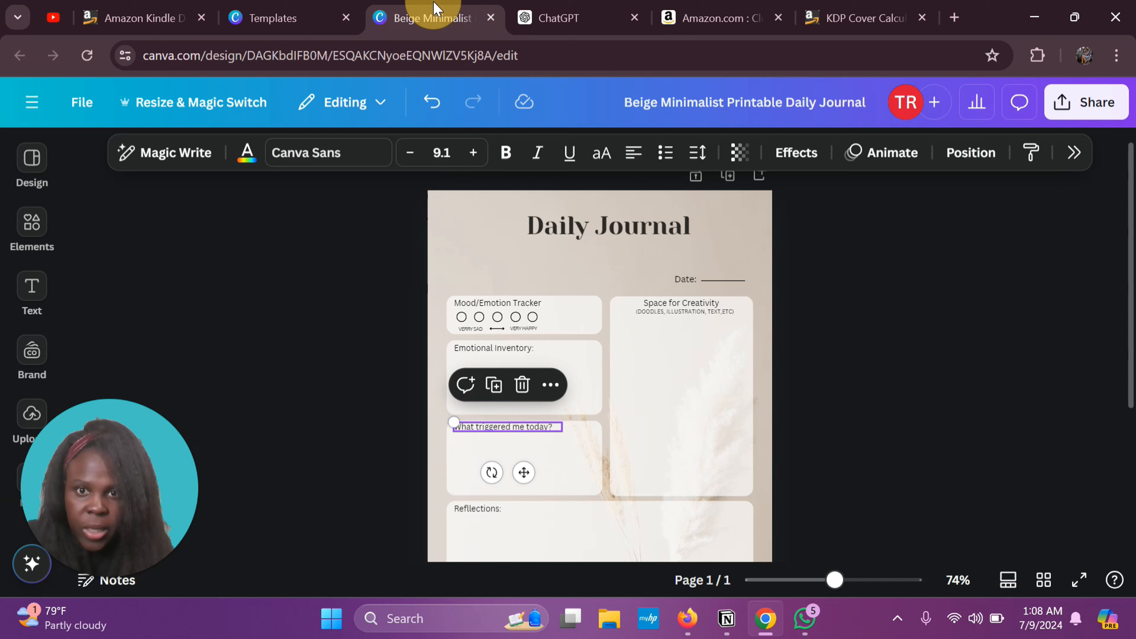
double_click(687, 304)
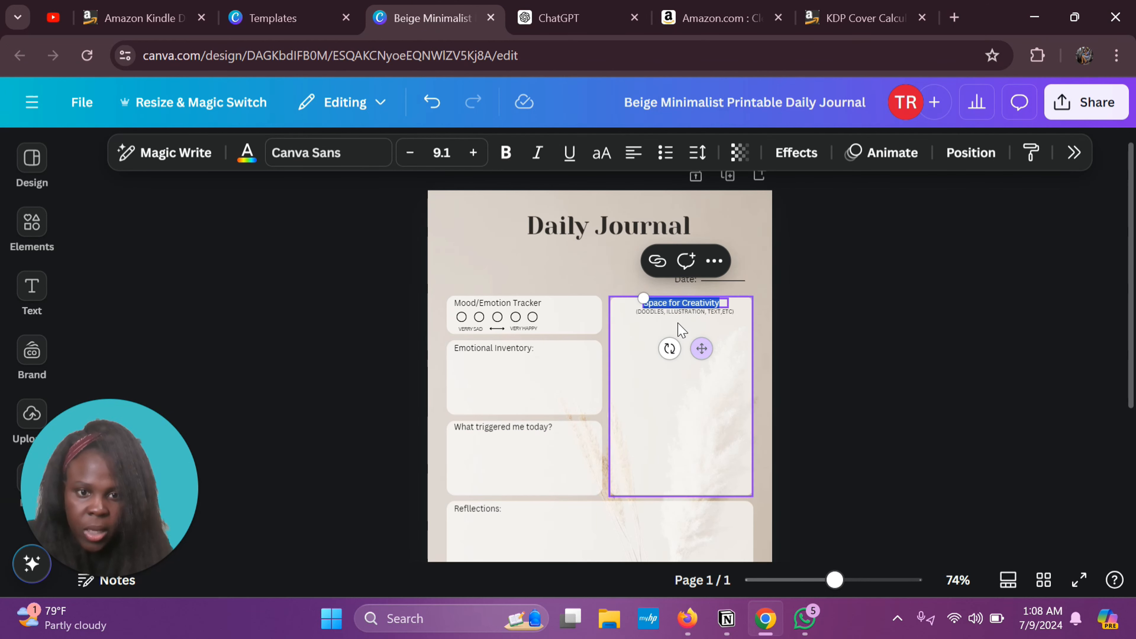
left_click(623, 310)
left_click(696, 260)
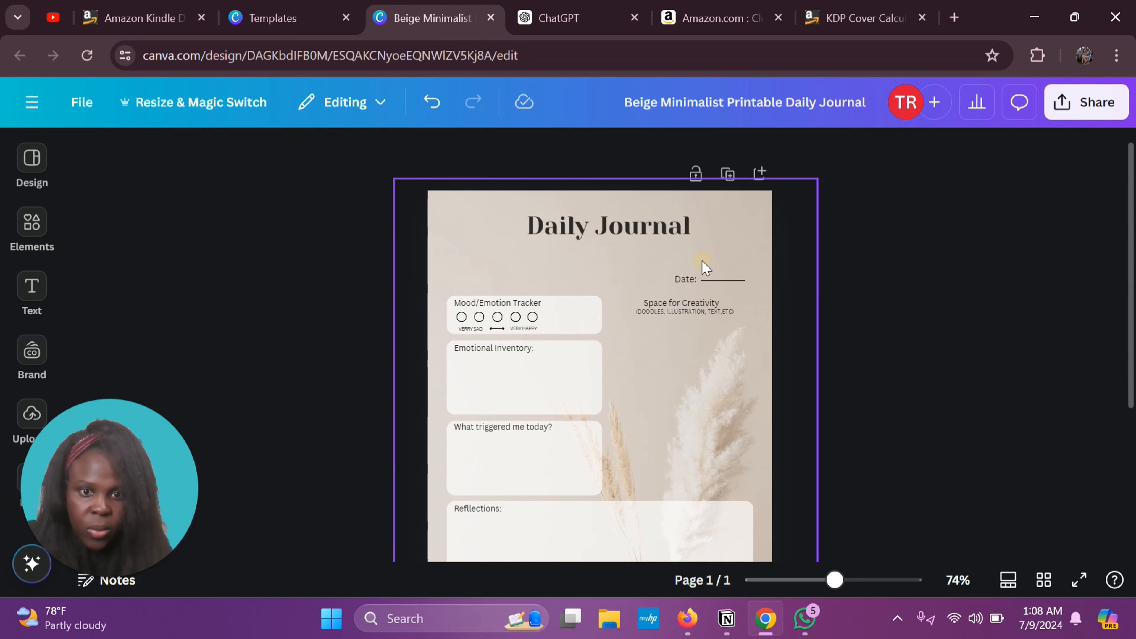
left_click(684, 305)
left_click(699, 267)
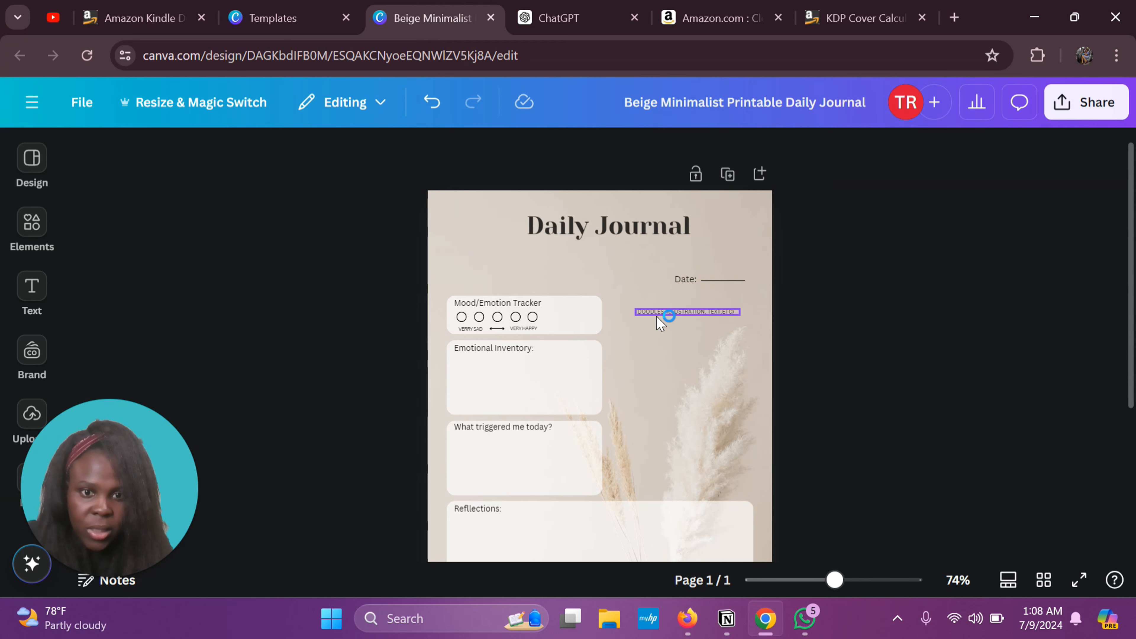
left_click(669, 317)
left_click(668, 313)
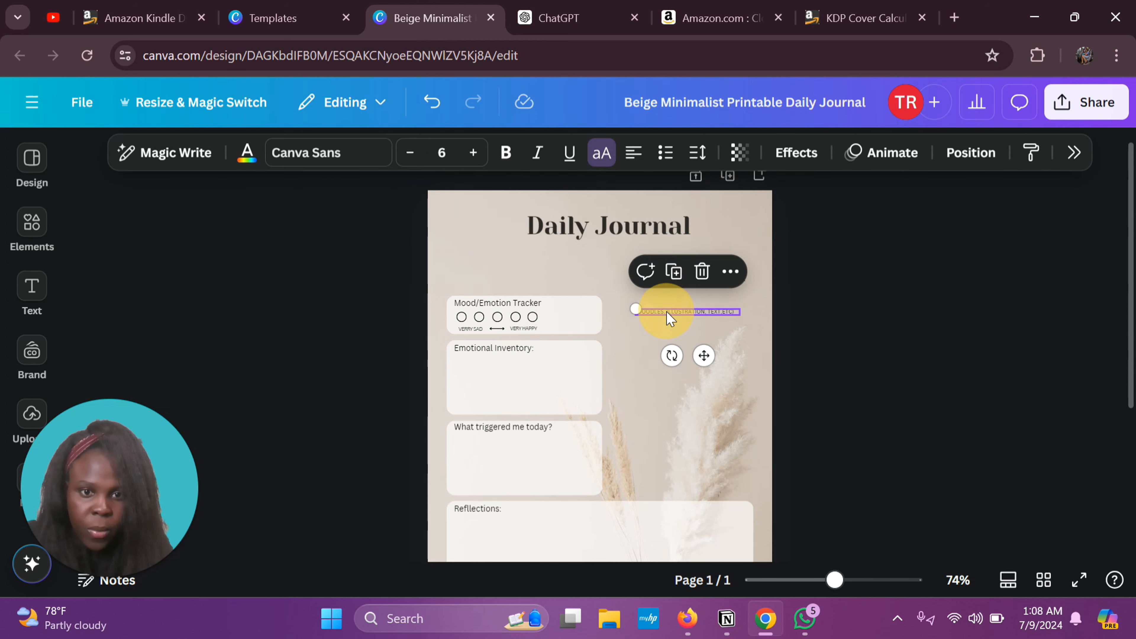
left_click(702, 268)
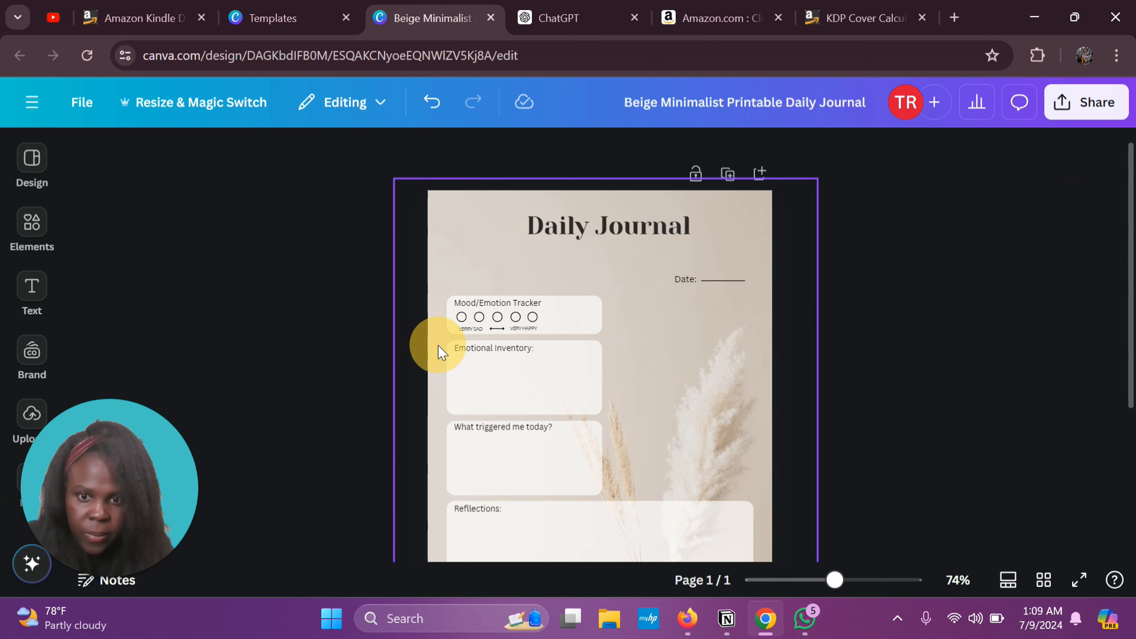
Duplicate the "Emotional Inventory:" box and place the copy in the empty right-hand column below the date line.
left_click(461, 334)
left_click(467, 348)
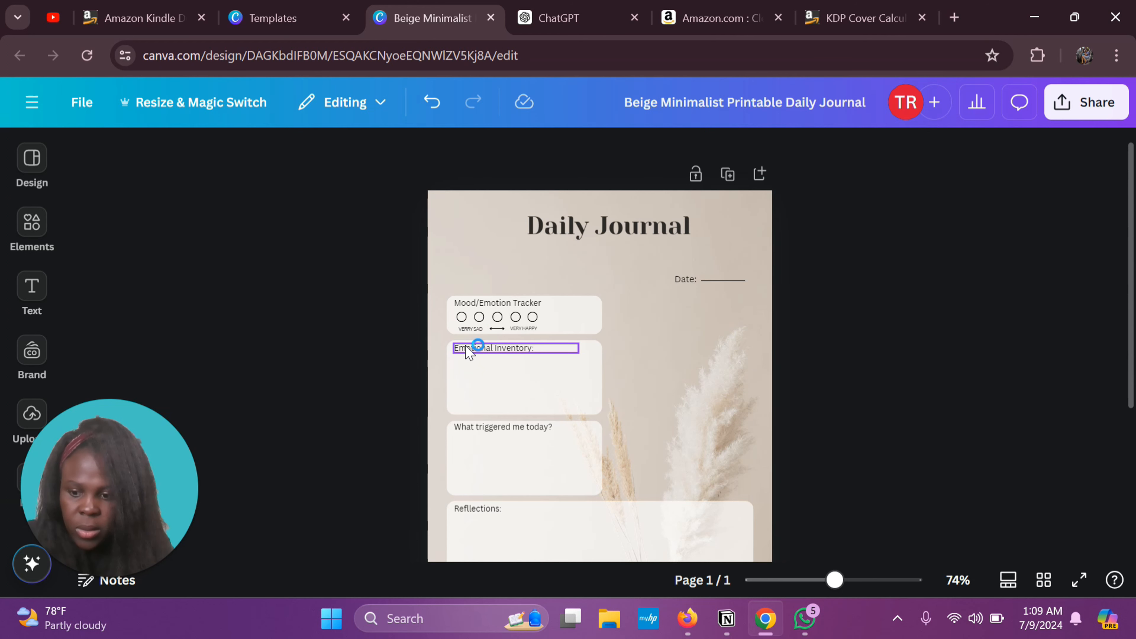
left_click(463, 385)
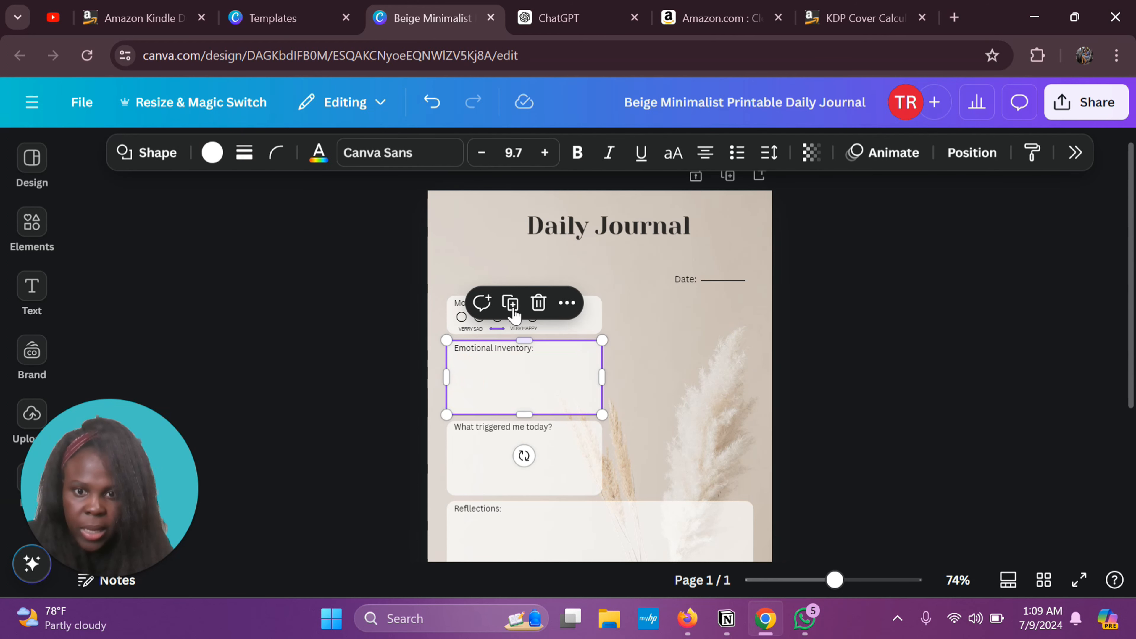
left_click(497, 350)
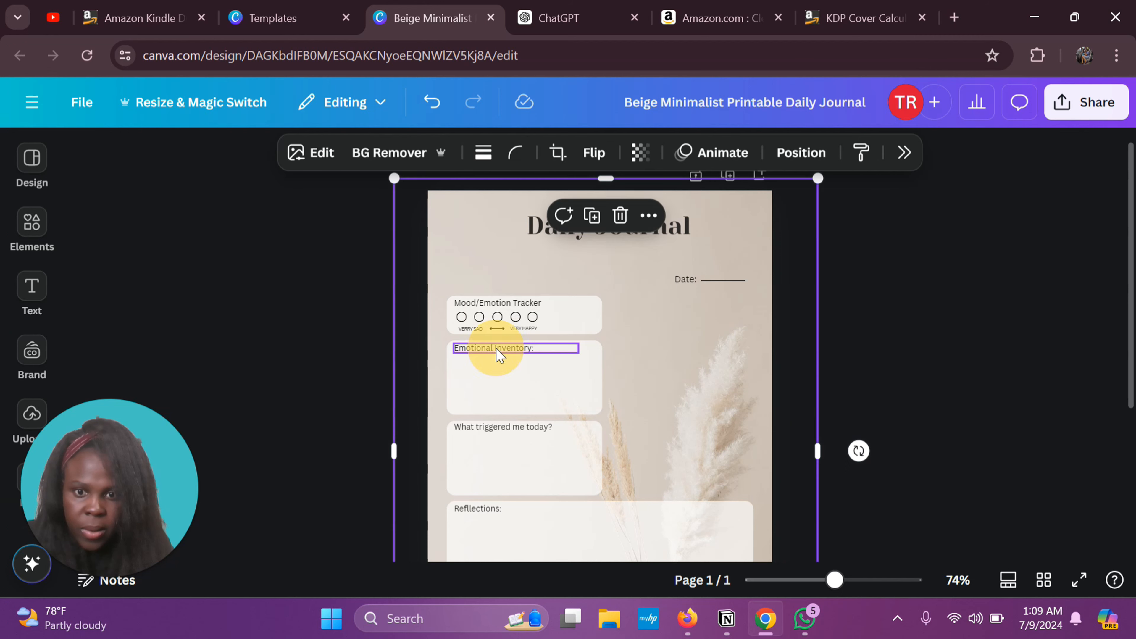
left_click(510, 372)
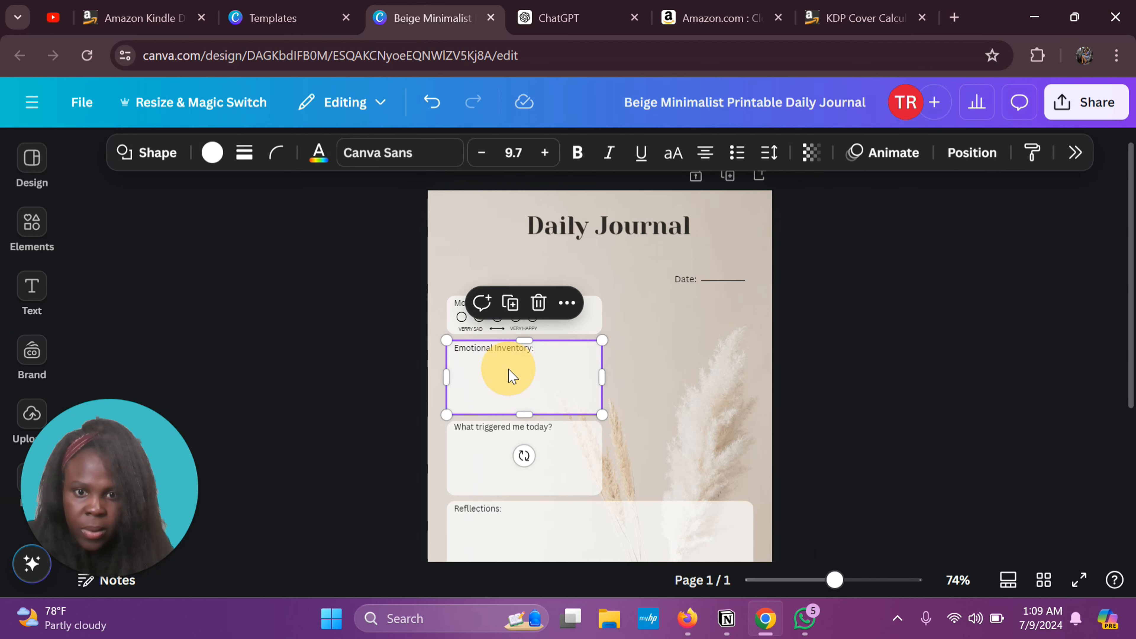
left_click(509, 303)
left_click_drag(520, 383, 674, 330)
Duplicate the "Emotional Inventory:" heading, move the copy into the new right-hand box and change its text to "I am grateful for:".
left_click(532, 350)
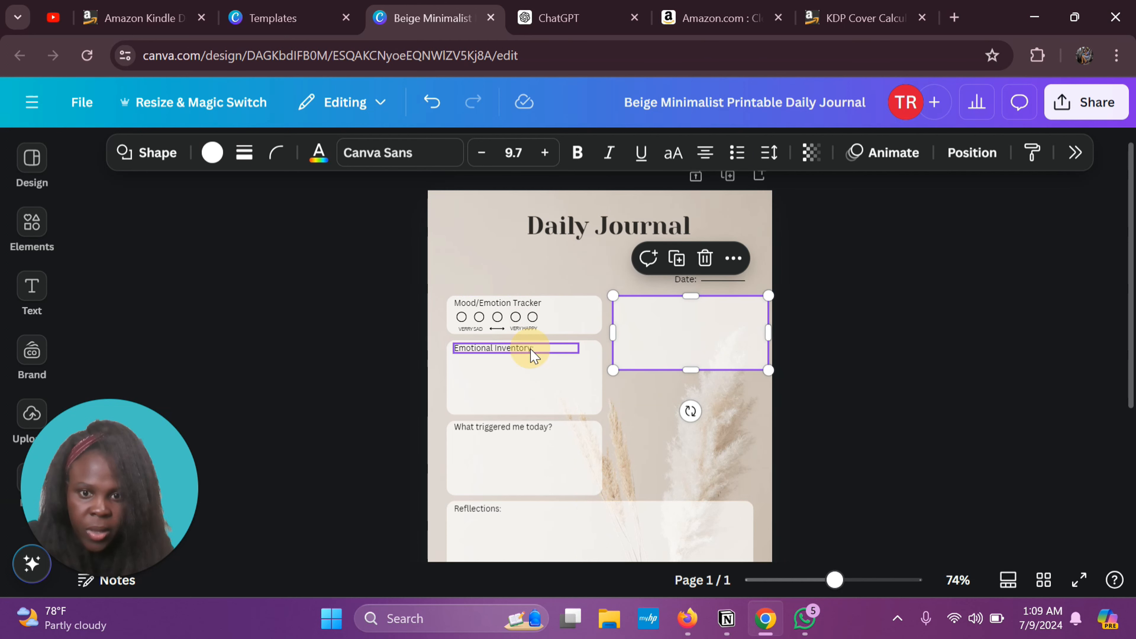
left_click(504, 309)
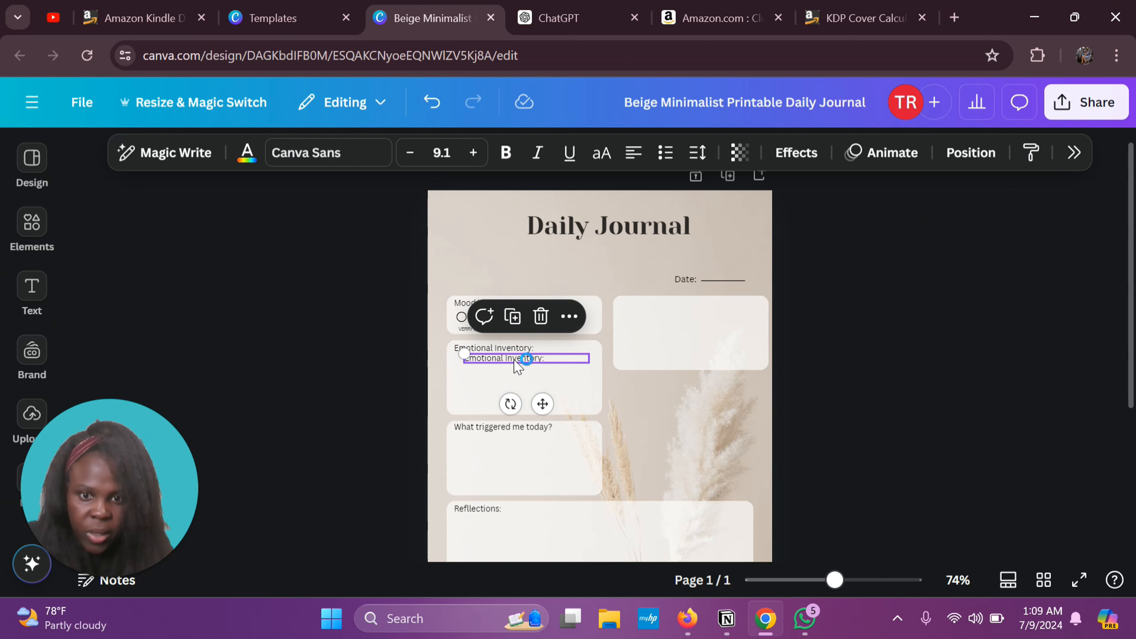
left_click_drag(520, 360, 678, 303)
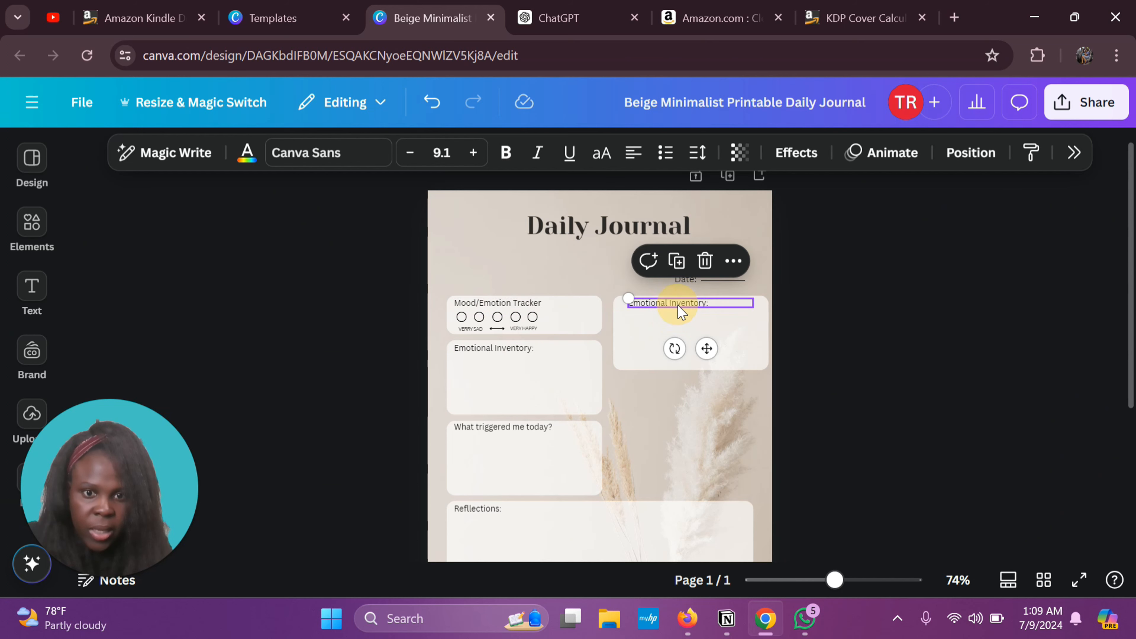
double_click(679, 304)
type("am grateful for:")
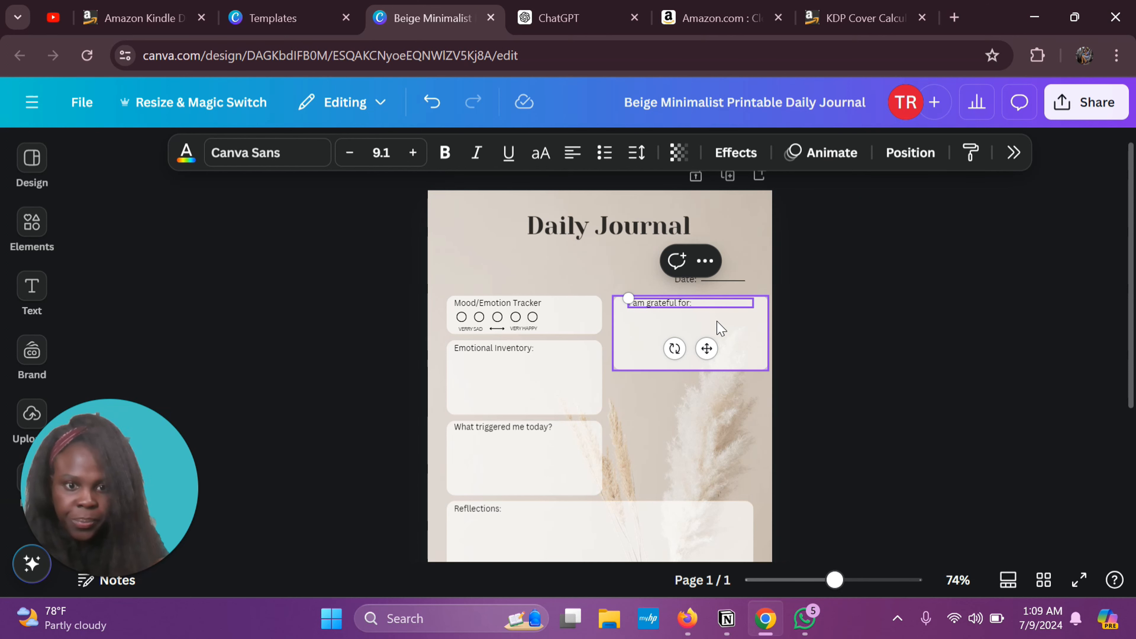
Nudge the box behind "I am grateful for:" slightly left and up, closer to the left column of boxes.
left_click(721, 330)
left_click(803, 430)
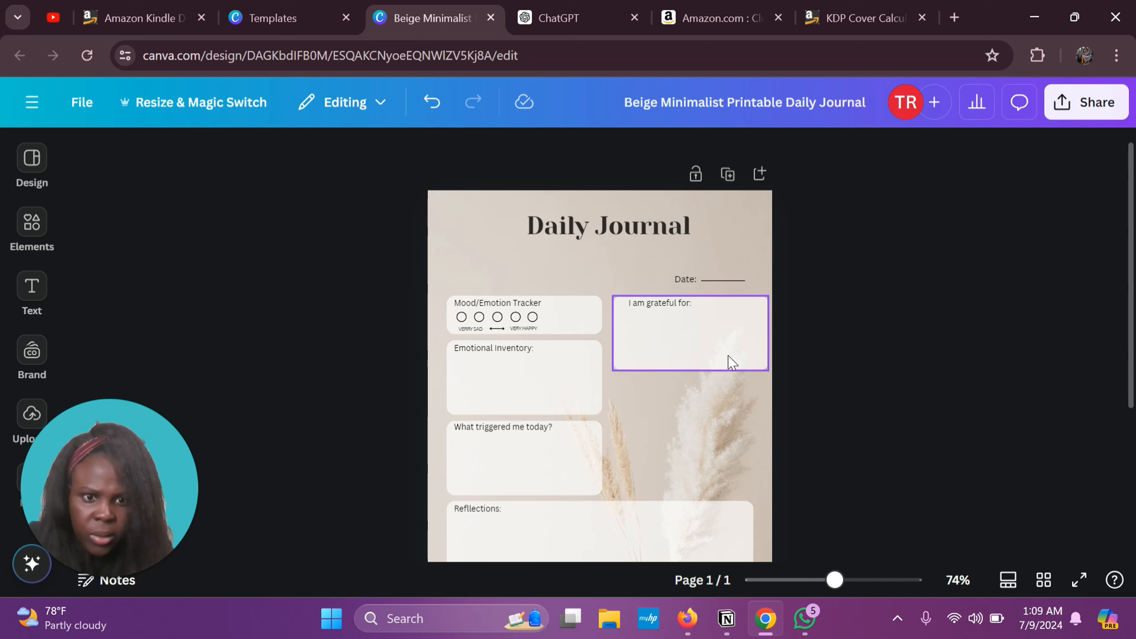
left_click_drag(721, 352, 715, 344)
left_click(720, 392)
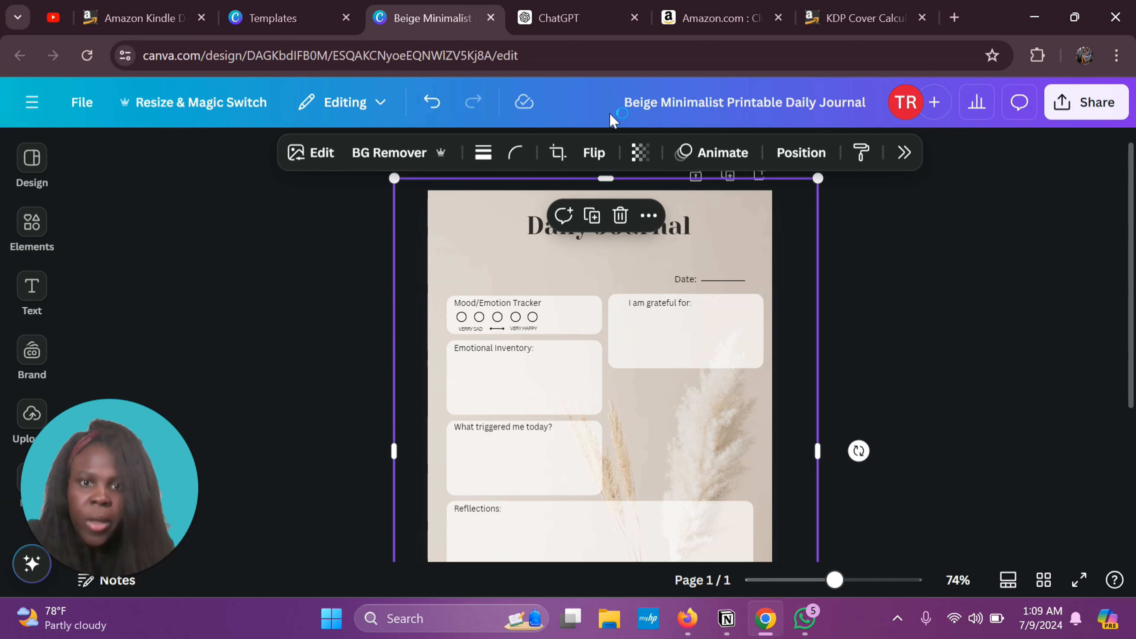
Check ChatGPT's Cultivating Positivity ideas, and duplicate the "I am grateful for:" box in Canva, placing the copy directly below it.
left_click(559, 18)
scroll(529, 368, "down", 2)
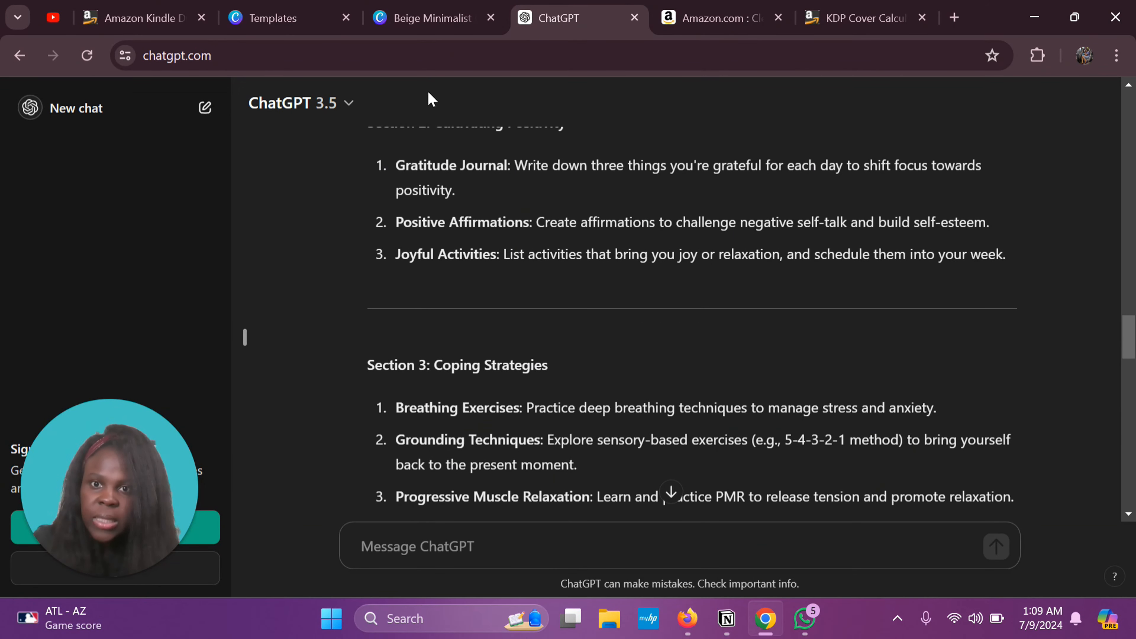
left_click(425, 20)
left_click(644, 342)
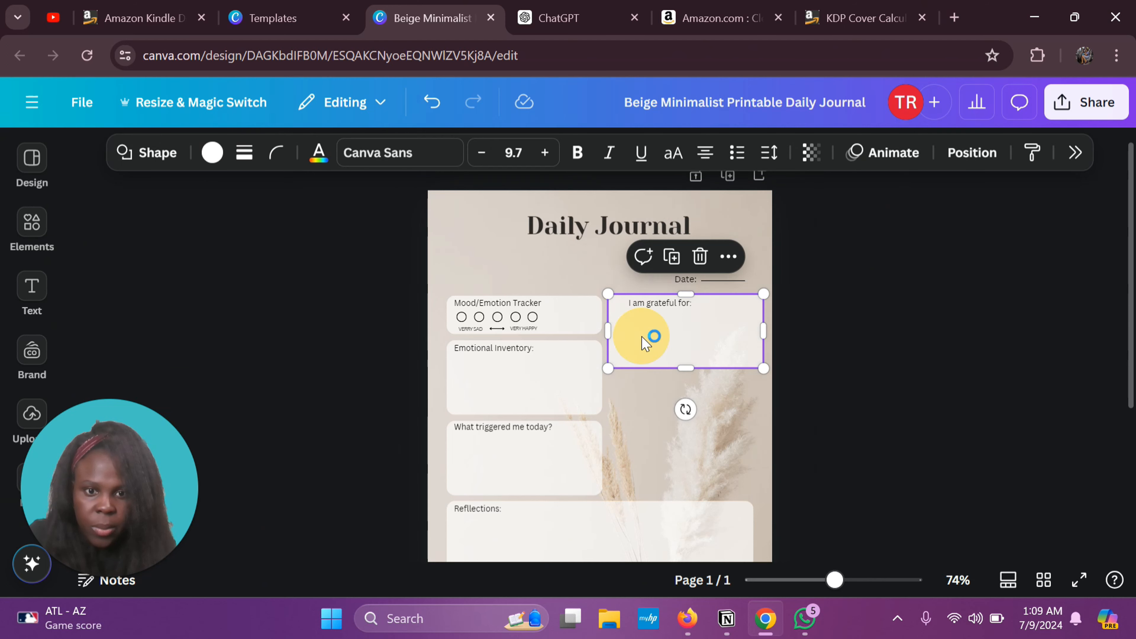
left_click(671, 255)
left_click_drag(671, 344, 663, 402)
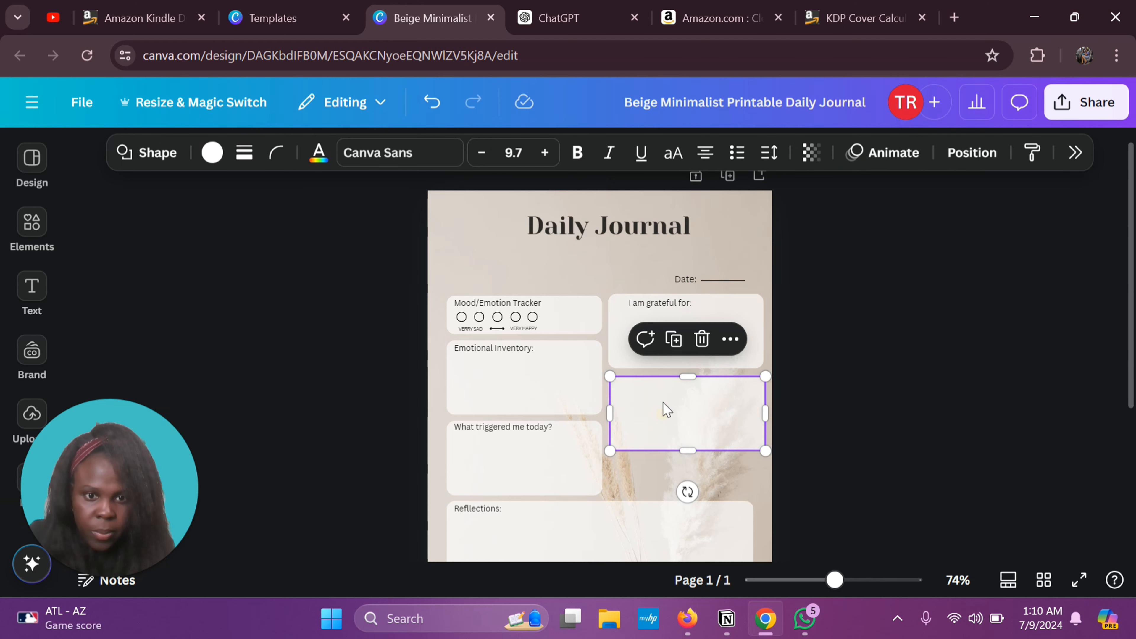
Duplicate the "I am grateful for:" heading, move the copy into the new box below and change its text to "Positive Affirmation:".
left_click(662, 302)
left_click(674, 263)
left_click_drag(664, 319, 644, 386)
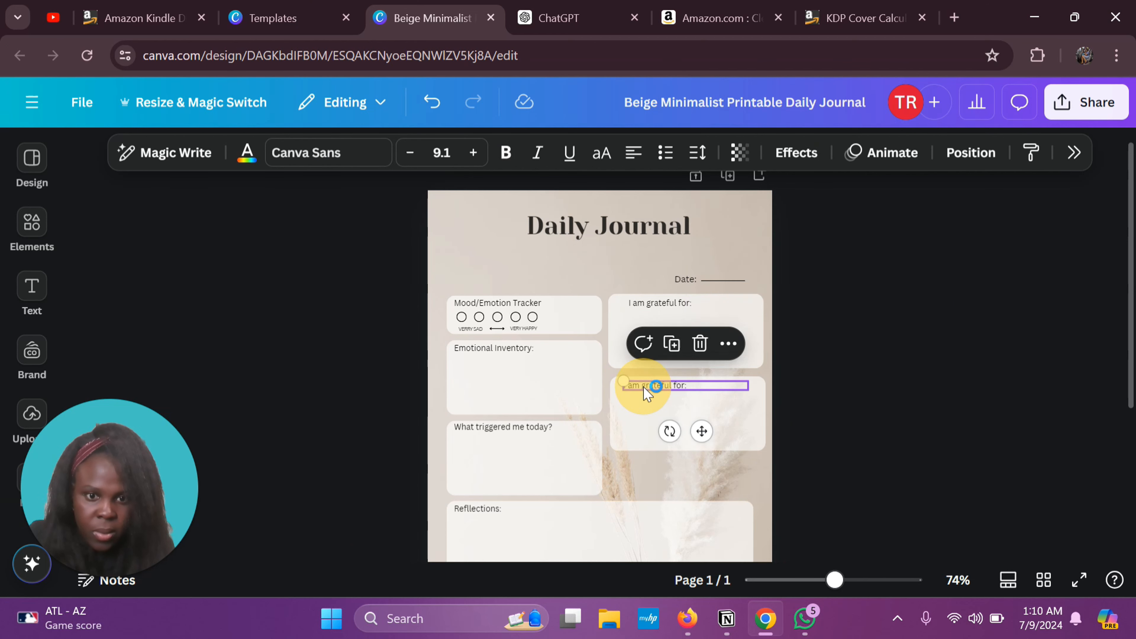
double_click(644, 386)
type("Positive Affirmation:")
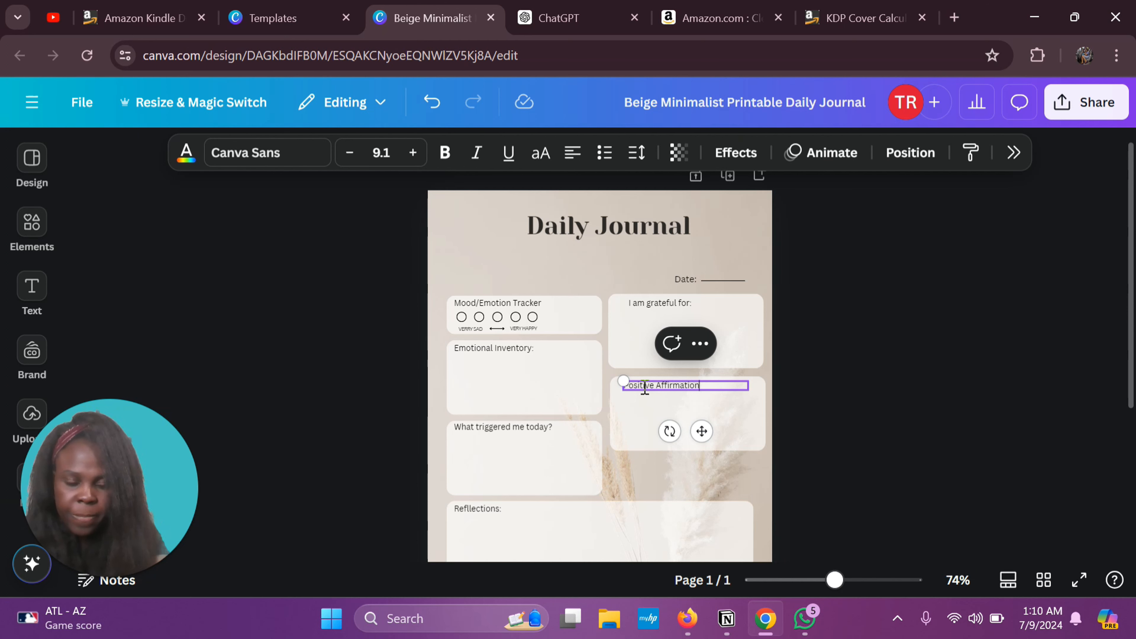
left_click(742, 417)
left_click(735, 477)
Consult ChatGPT's Coping Strategies and Cognitive Restructuring sections, and change the "Reflections" heading on the Canva page to "My coping strategies".
scroll(736, 477, "down", 2)
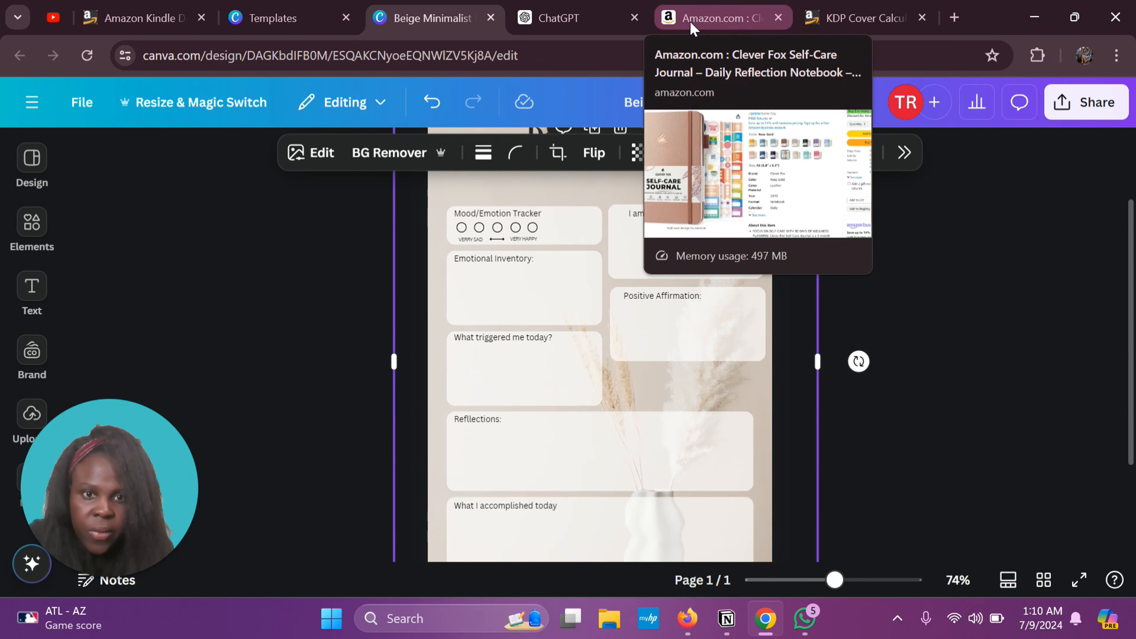
left_click(581, 26)
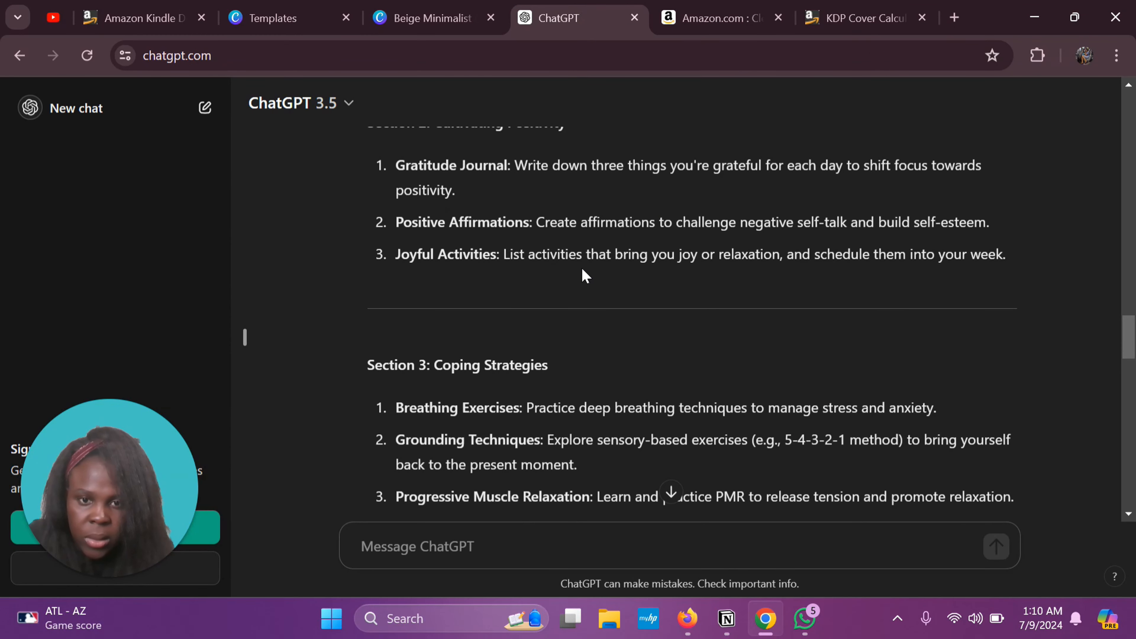
scroll(583, 274, "down", 4)
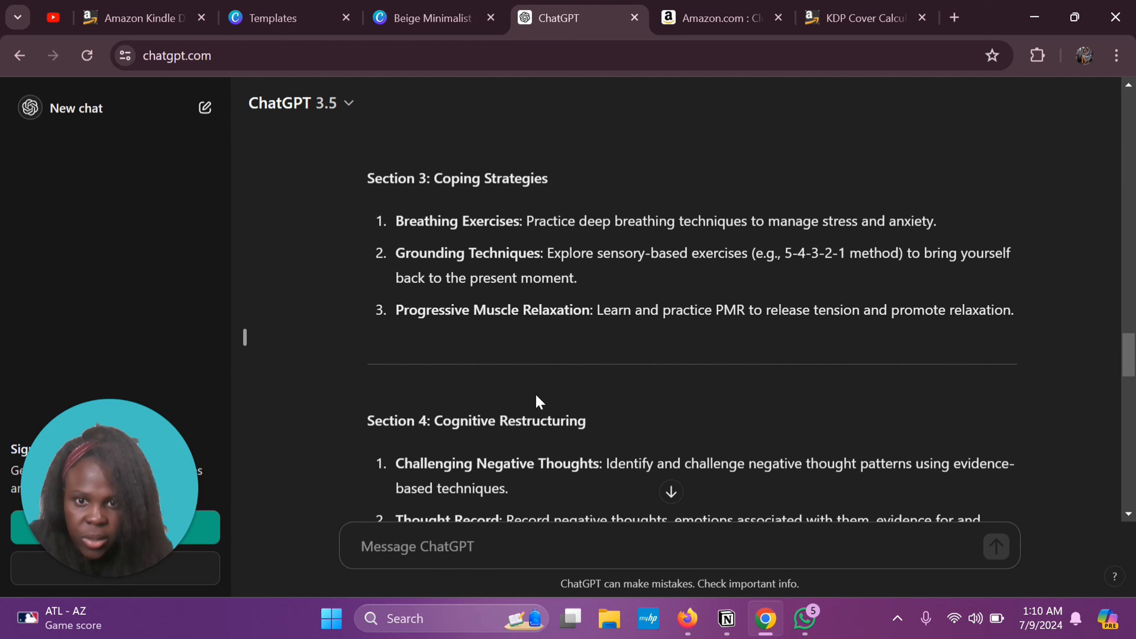
scroll(535, 329, "up", 6)
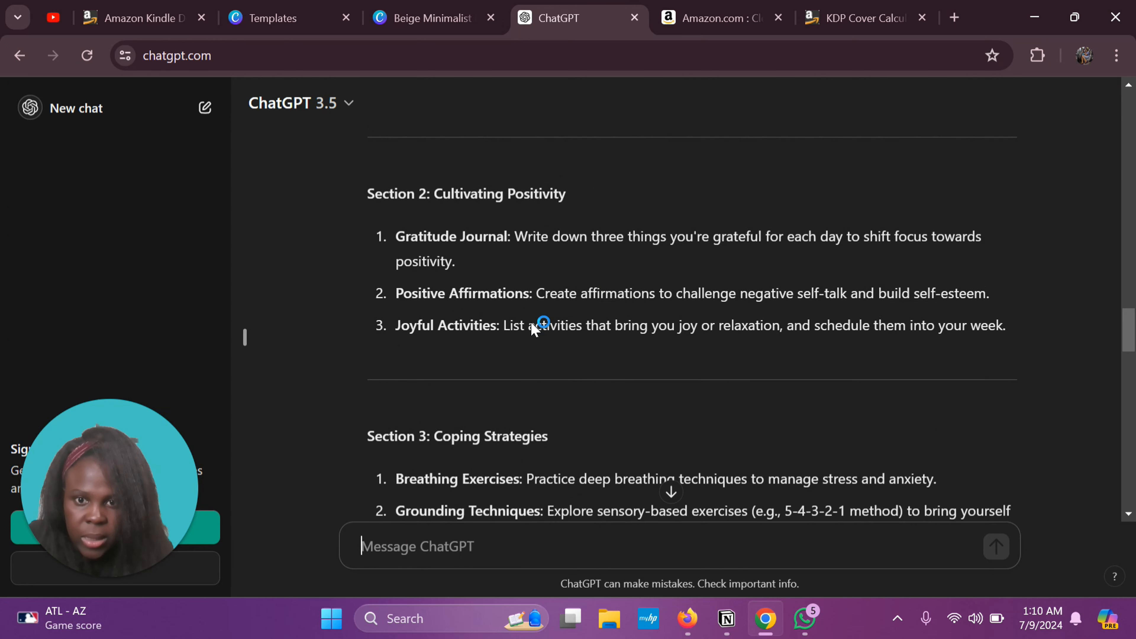
scroll(536, 326, "down", 2)
scroll(510, 355, "down", 5)
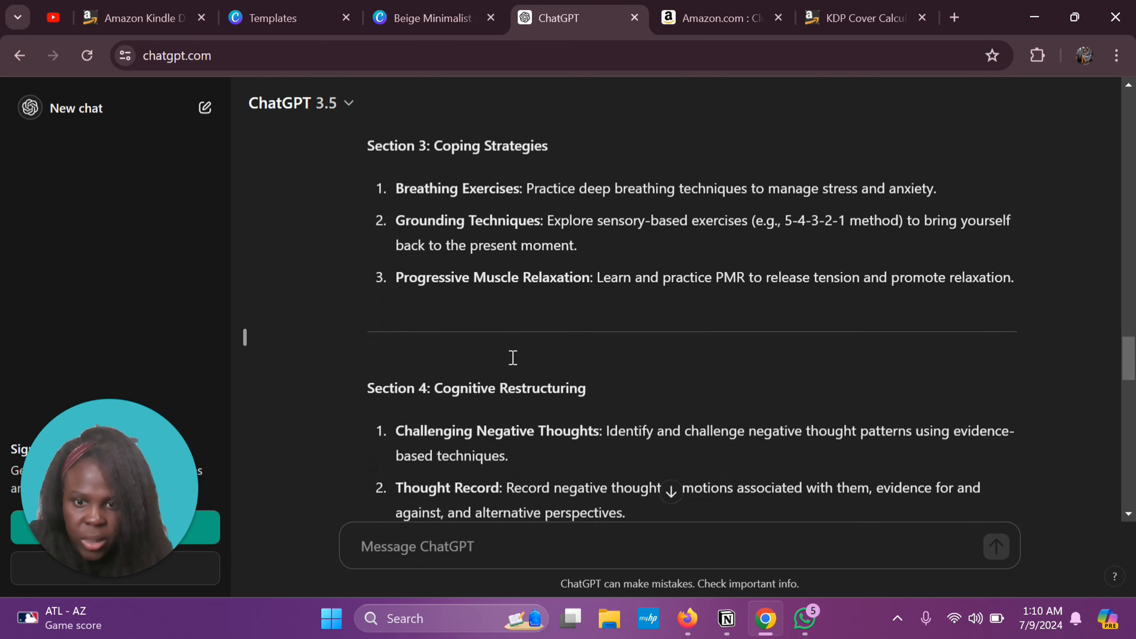
scroll(513, 357, "down", 2)
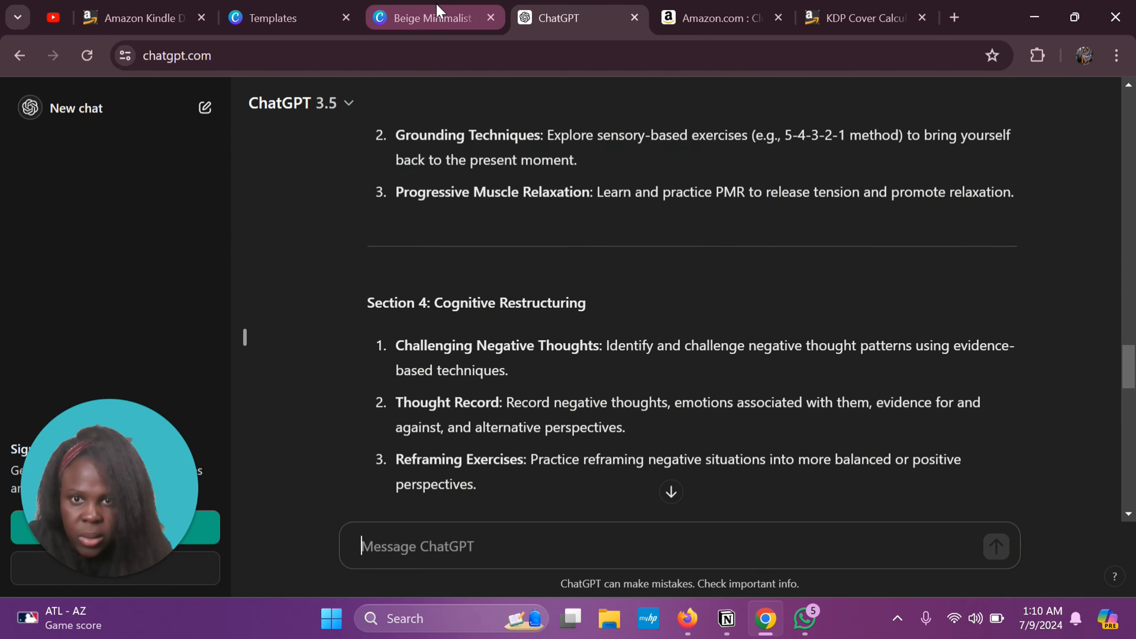
left_click(439, 11)
scroll(510, 381, "down", 1)
left_click(514, 385)
left_click(489, 373)
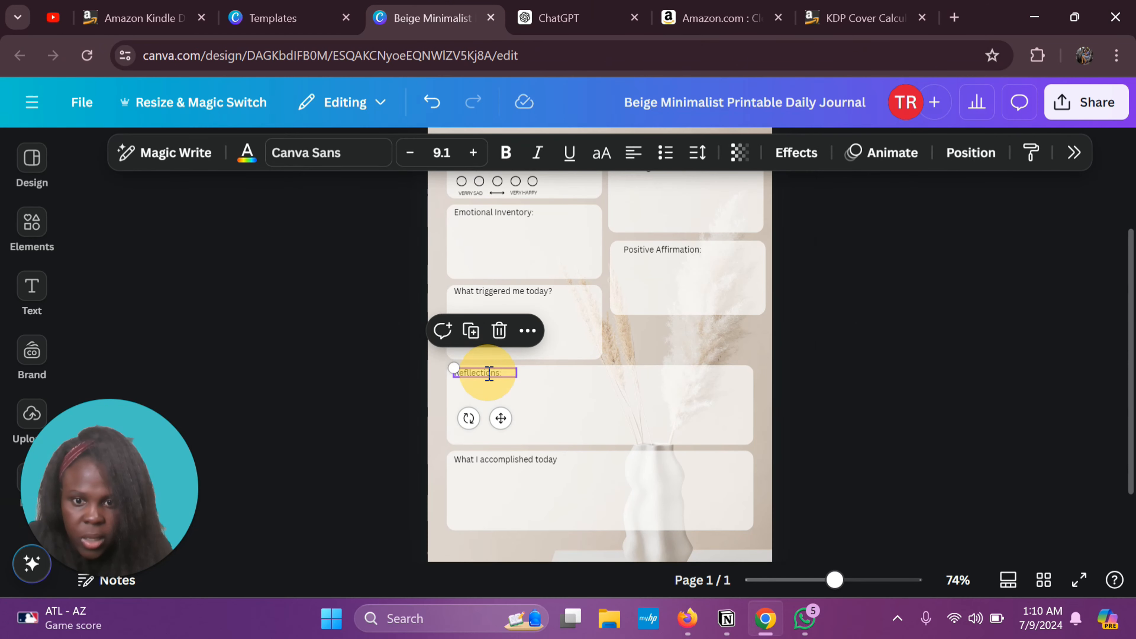
double_click(488, 373)
type("My cop")
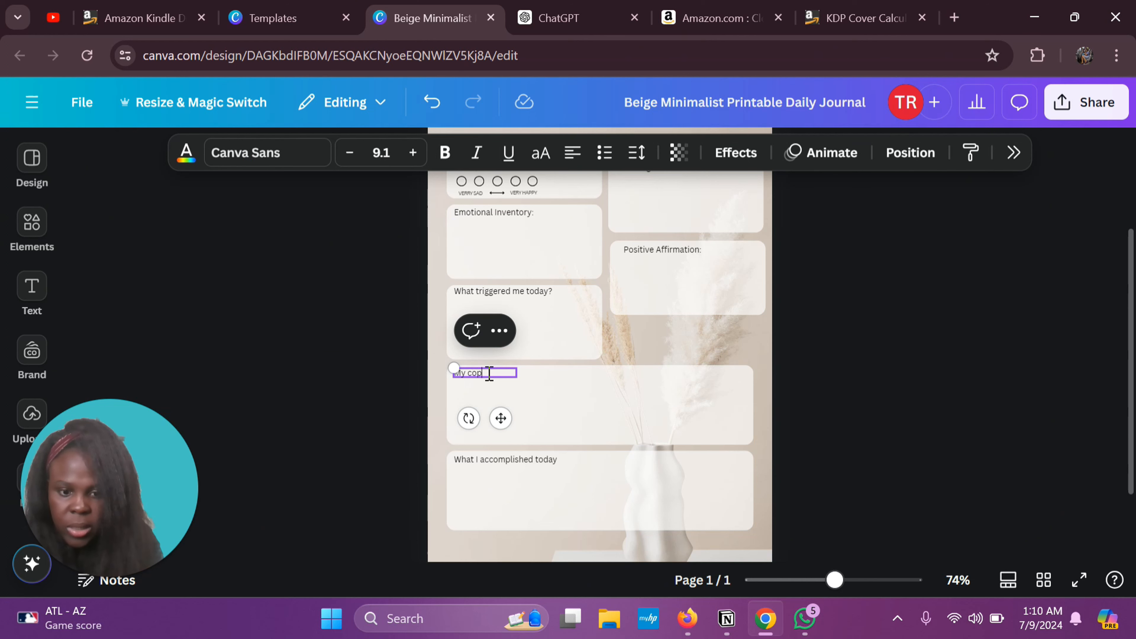
type("ing strategies")
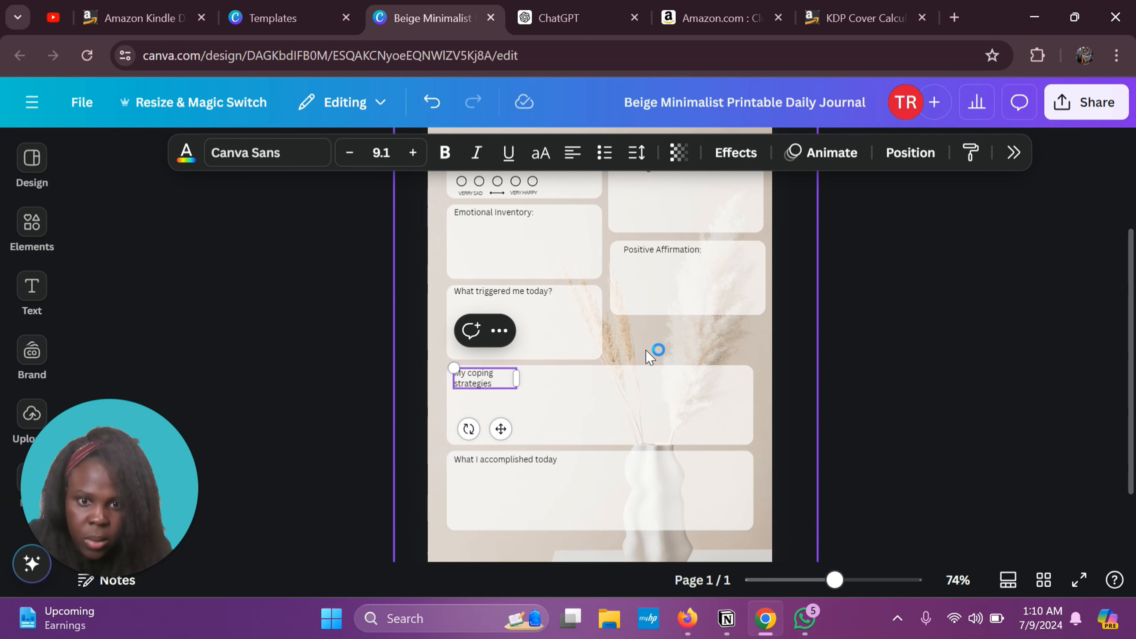
left_click(649, 358)
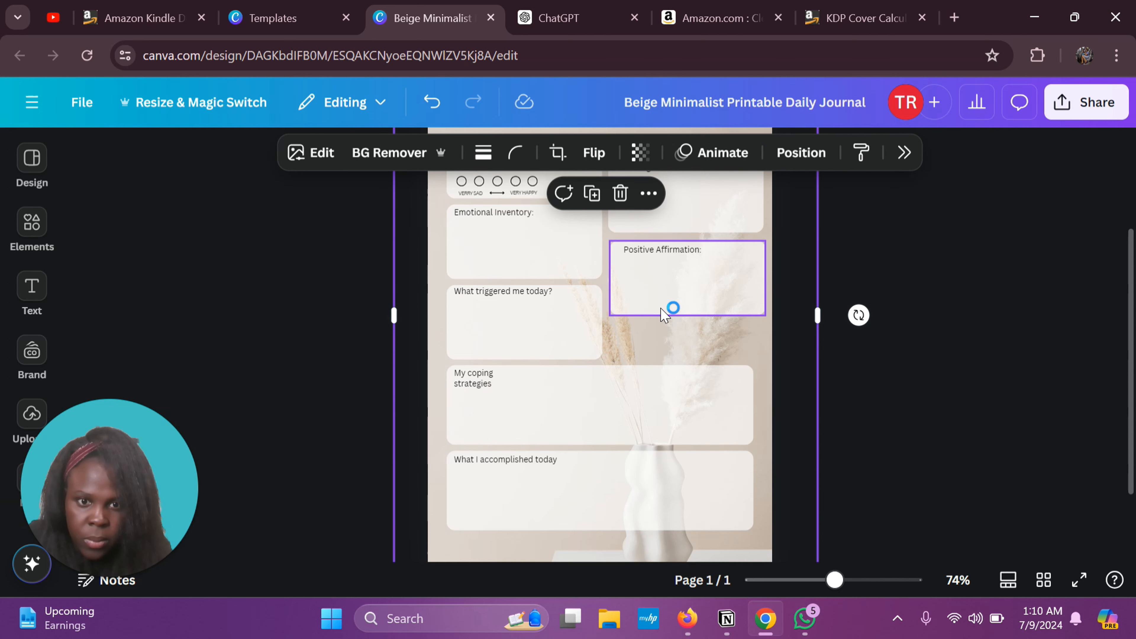
Duplicate the "Positive Affirmation:" box, shorten the copy to about half height and fit it into the gap directly below the original.
left_click(670, 309)
left_click(673, 200)
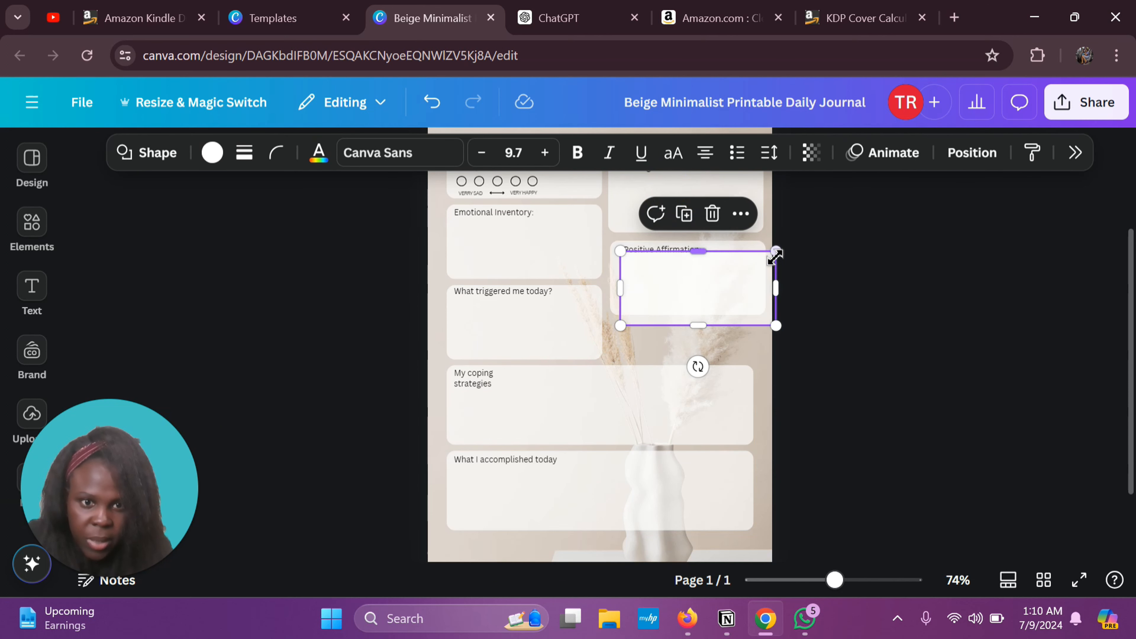
left_click_drag(699, 252, 718, 331)
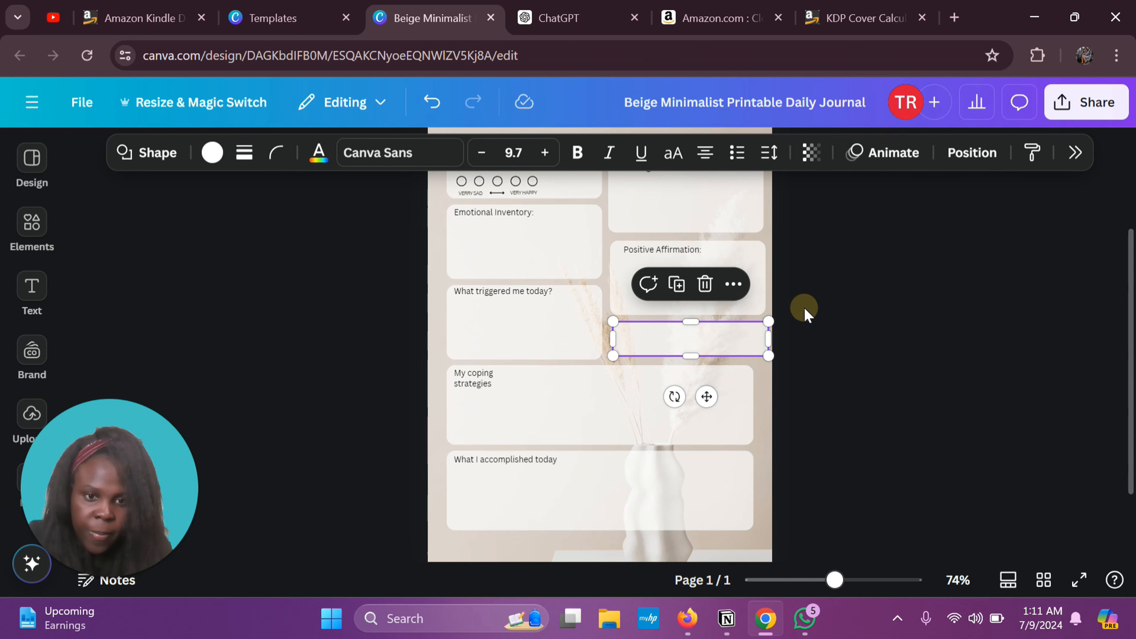
left_click(803, 306)
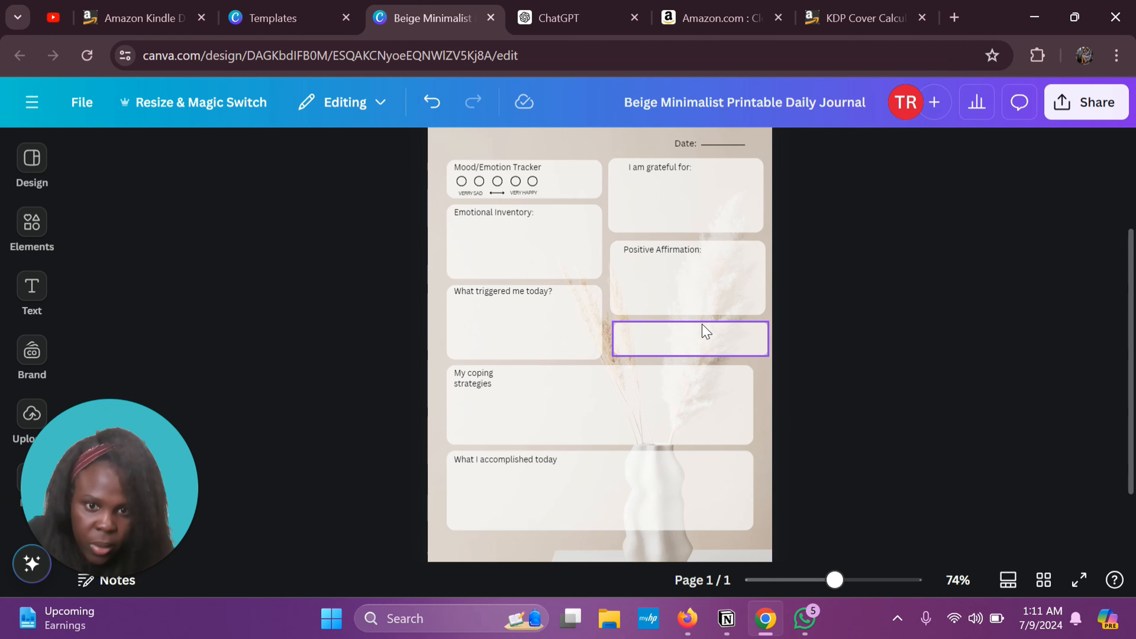
left_click_drag(702, 330, 697, 328)
scroll(630, 393, "up", 1)
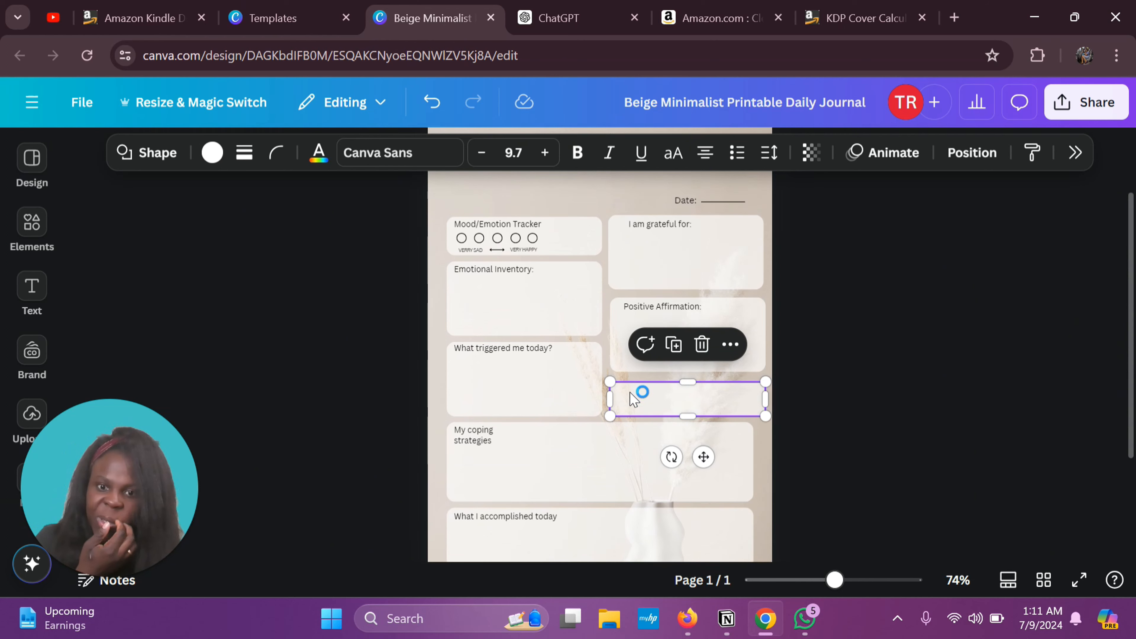
Consult ChatGPT's Self-Care Rituals and Reflection sections, and change the "What I accomplished today" heading in Canva to "Self Care ritual for today?".
left_click(568, 19)
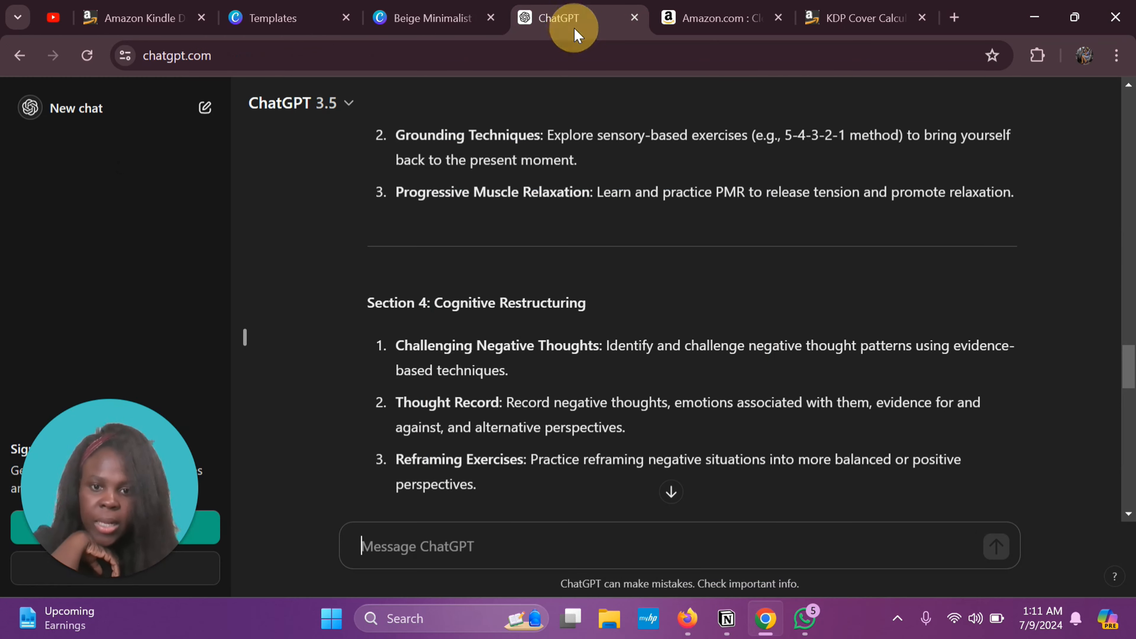
scroll(601, 344, "down", 5)
scroll(601, 344, "down", 8)
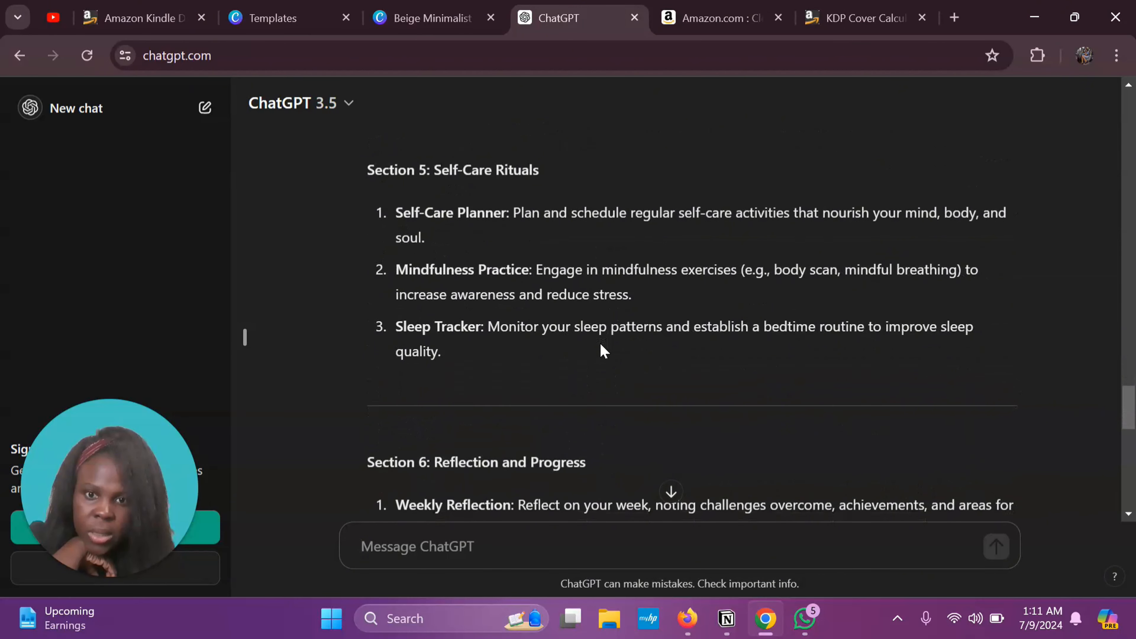
scroll(601, 346, "down", 2)
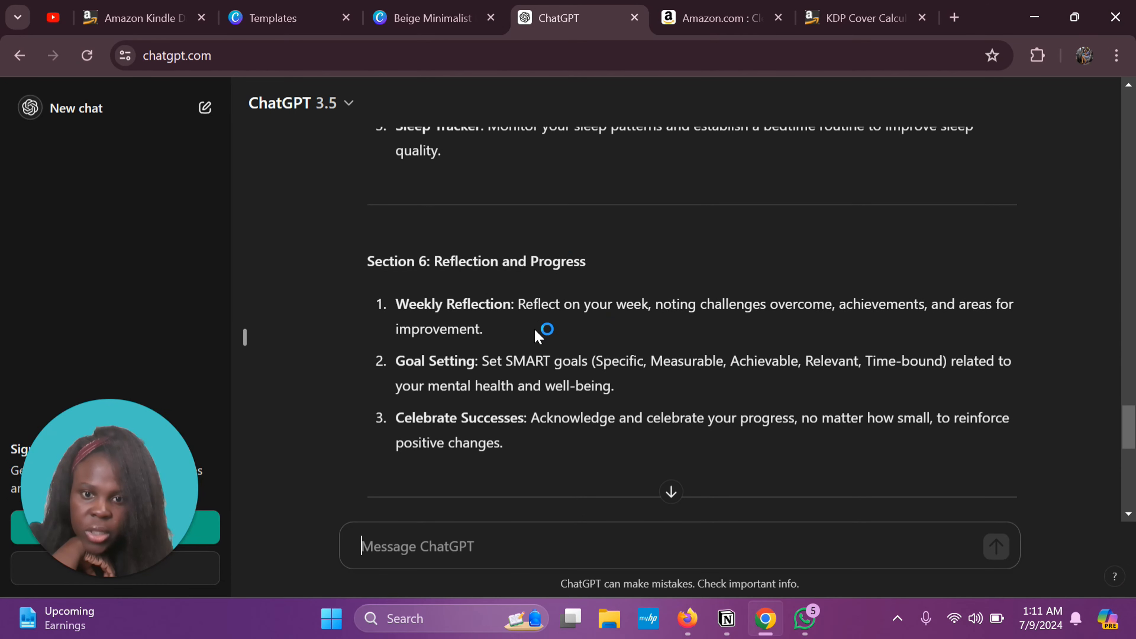
left_click(424, 16)
scroll(495, 432, "down", 3)
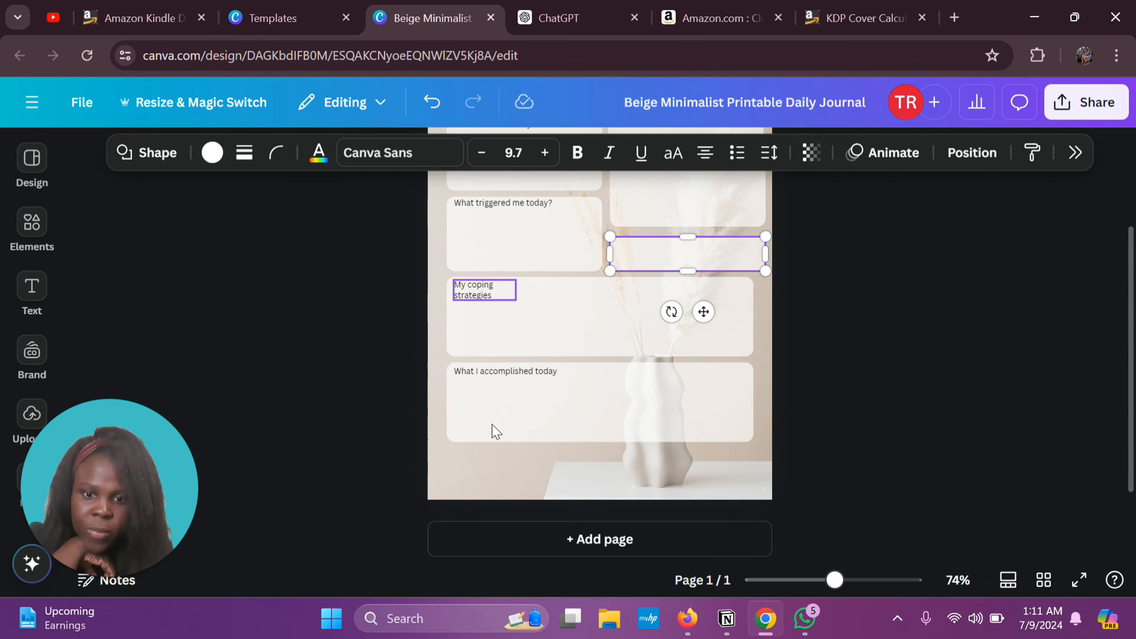
double_click(493, 373)
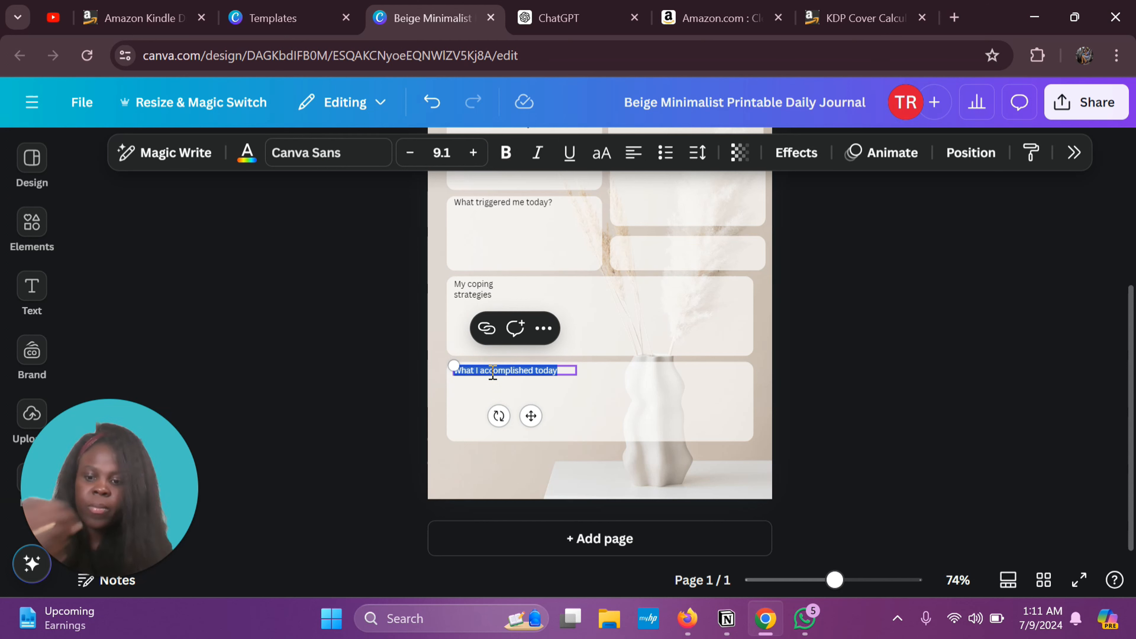
type("Self Care ritual for")
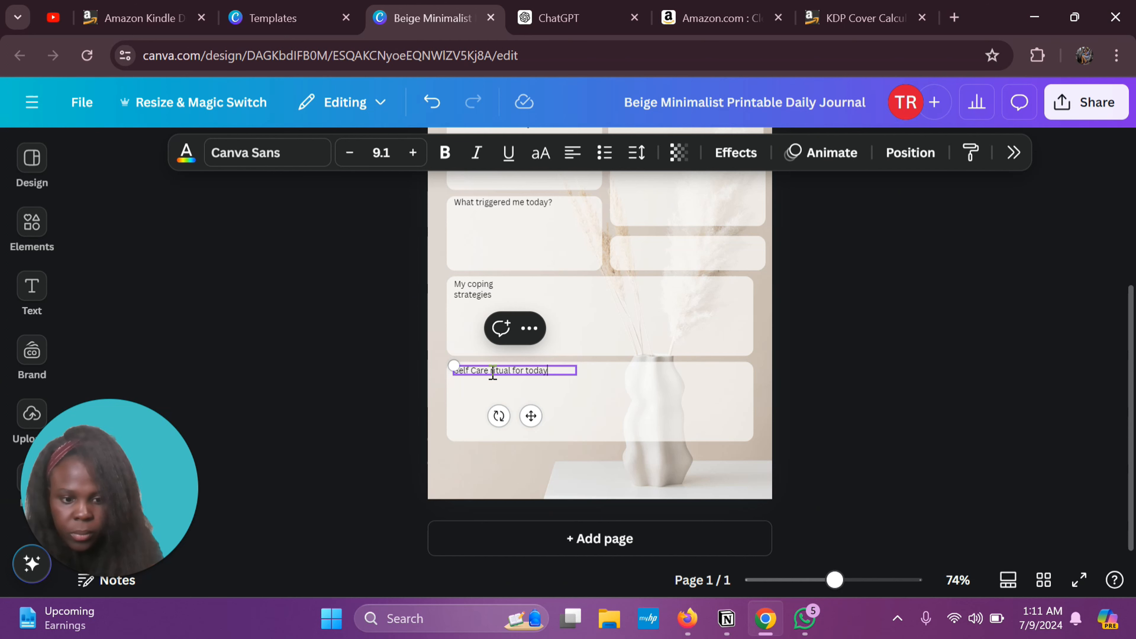
left_click(591, 393)
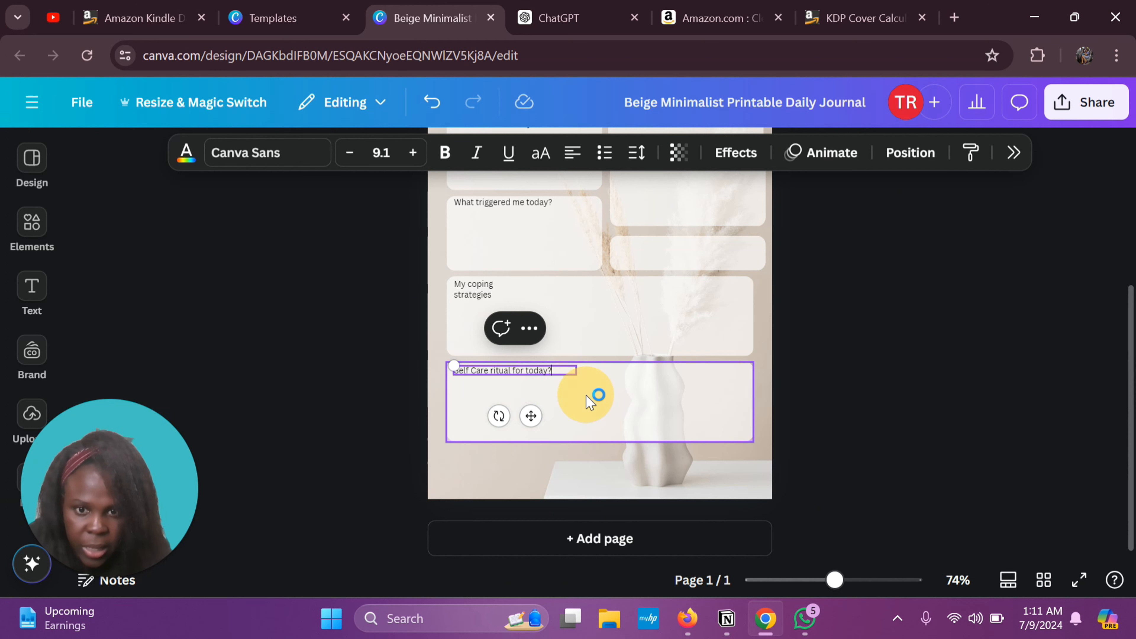
Duplicate the "Self Care ritual for today?" heading, move the copy to the same box's right half and change its text to "What would i do differently?".
left_click(525, 375)
left_click(500, 328)
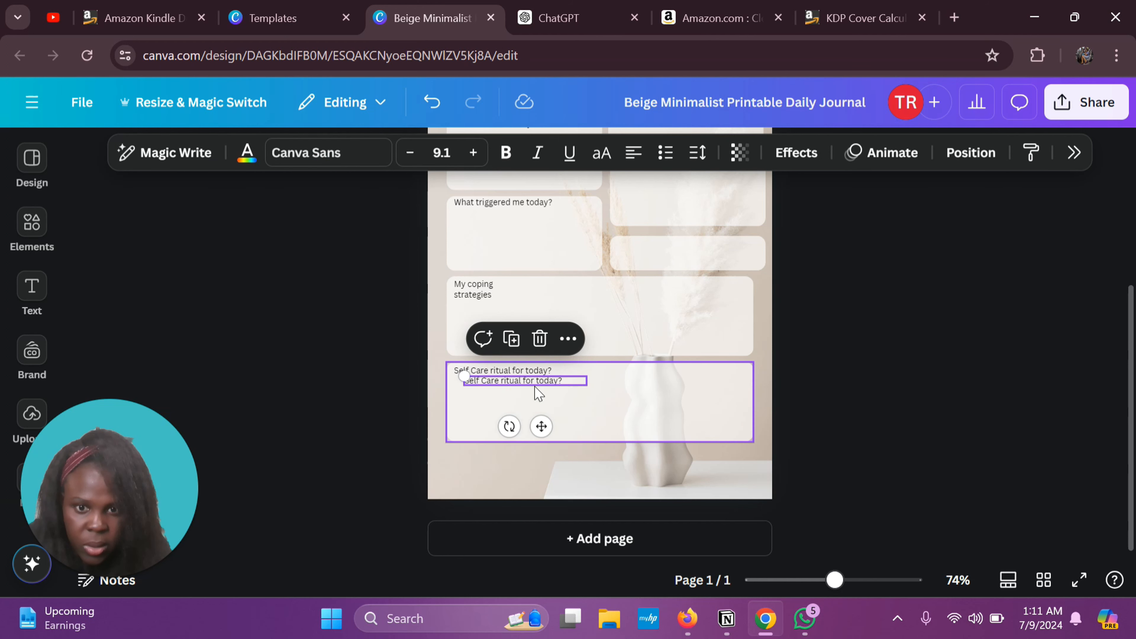
left_click_drag(536, 387, 679, 373)
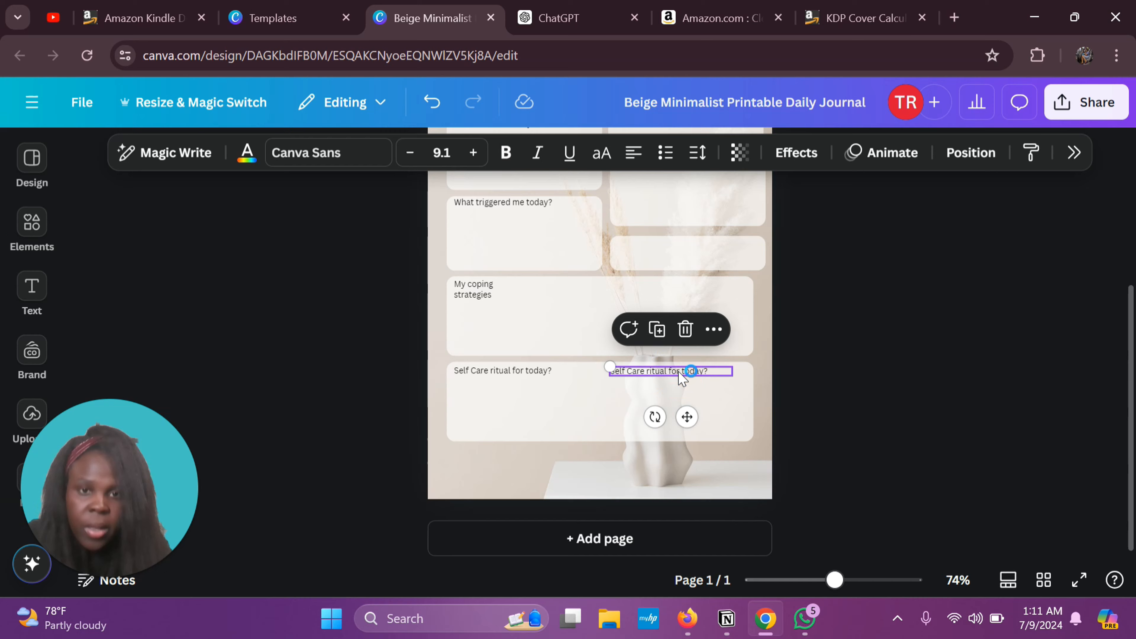
left_click(567, 20)
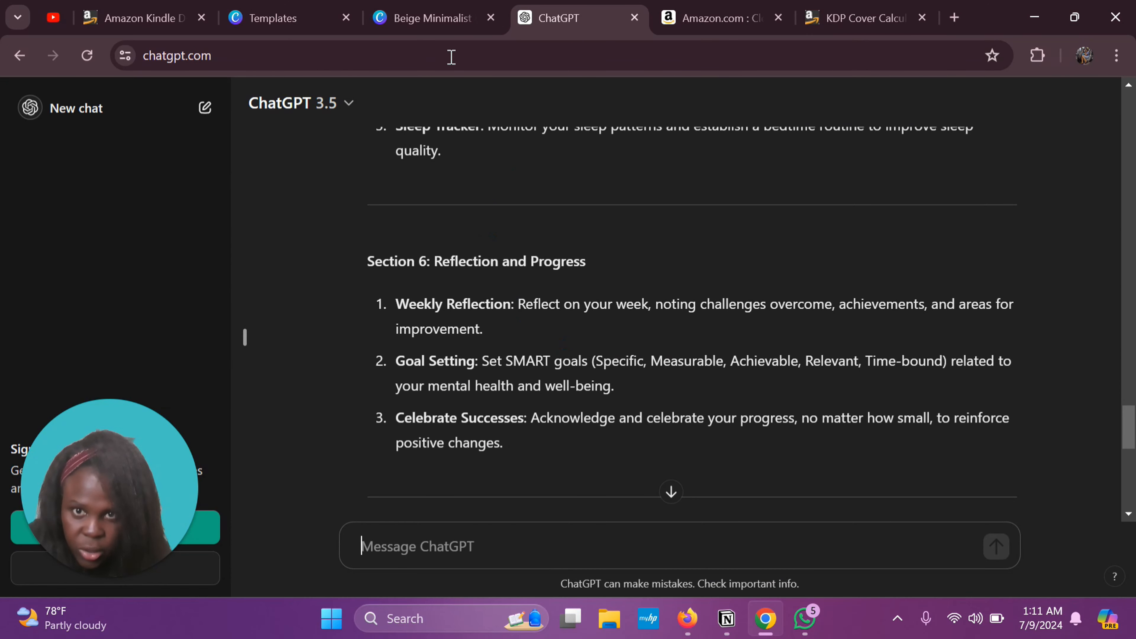
left_click(444, 17)
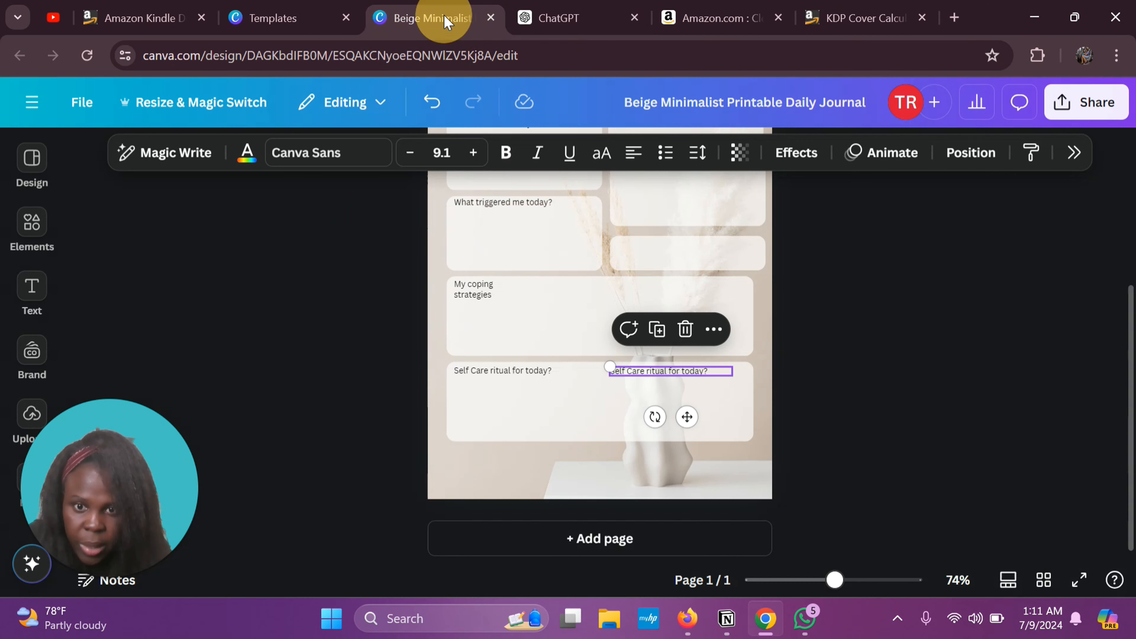
double_click(669, 372)
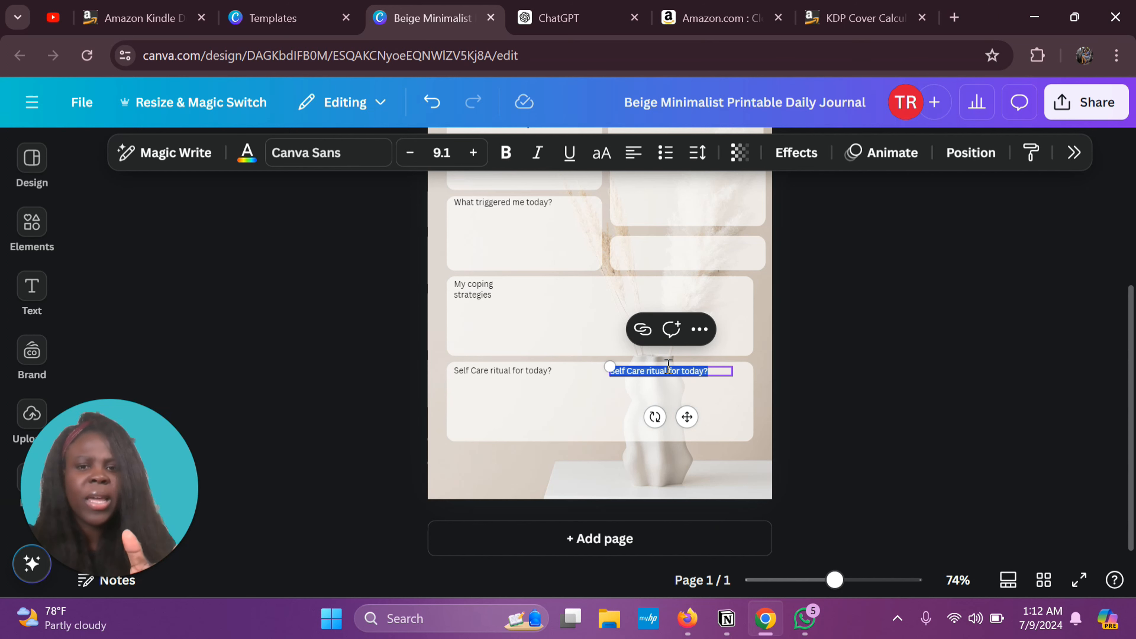
type("What would i do differently?")
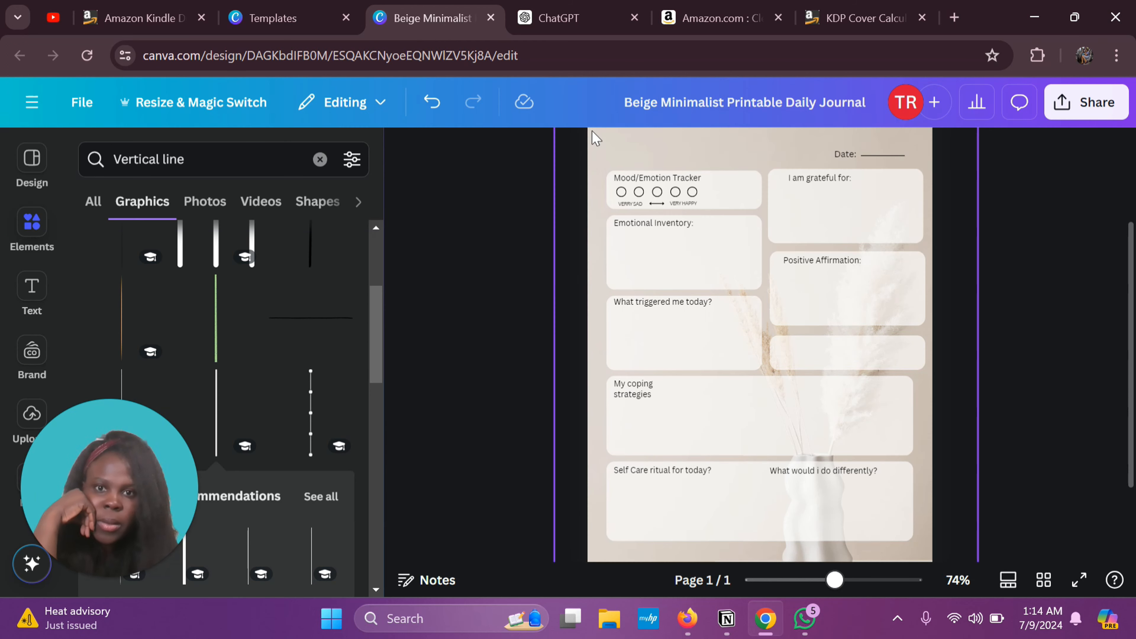
Review ChatGPT's Self-Care Rituals and Reflection and Progress sections for further journal prompts, and return to the Canva page.
left_click(567, 18)
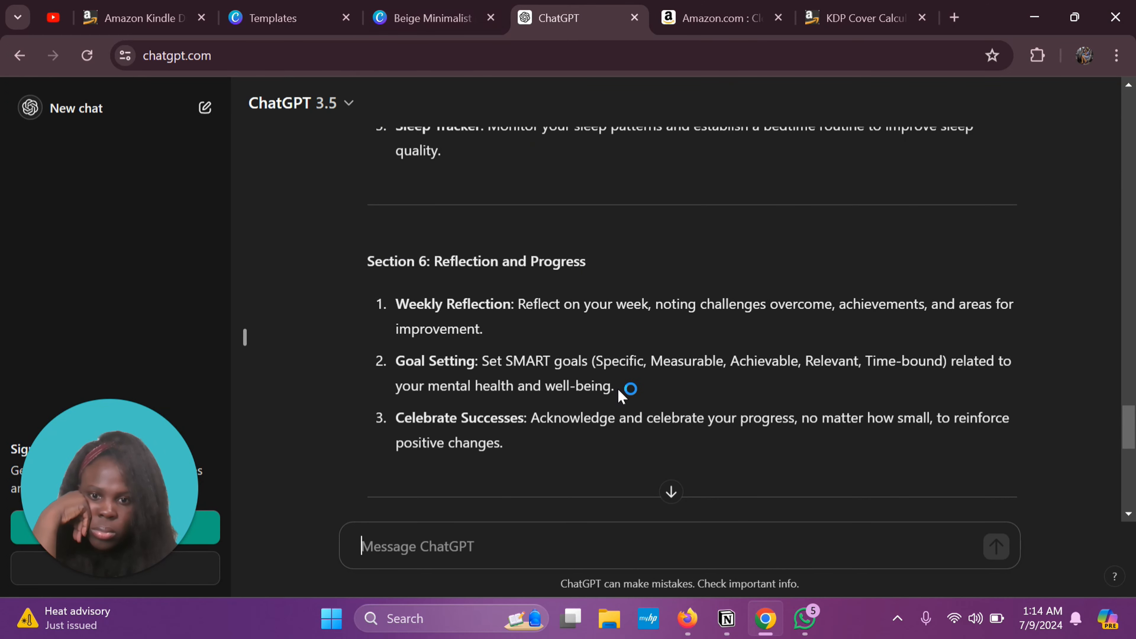
scroll(629, 388, "down", 5)
scroll(621, 396, "up", 10)
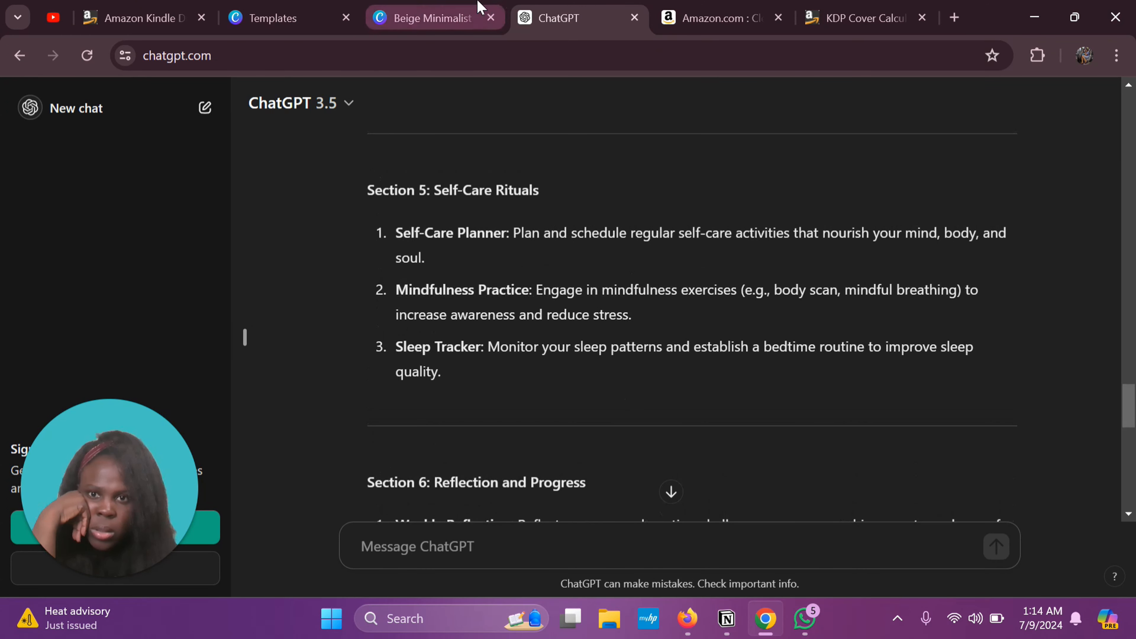
left_click(441, 17)
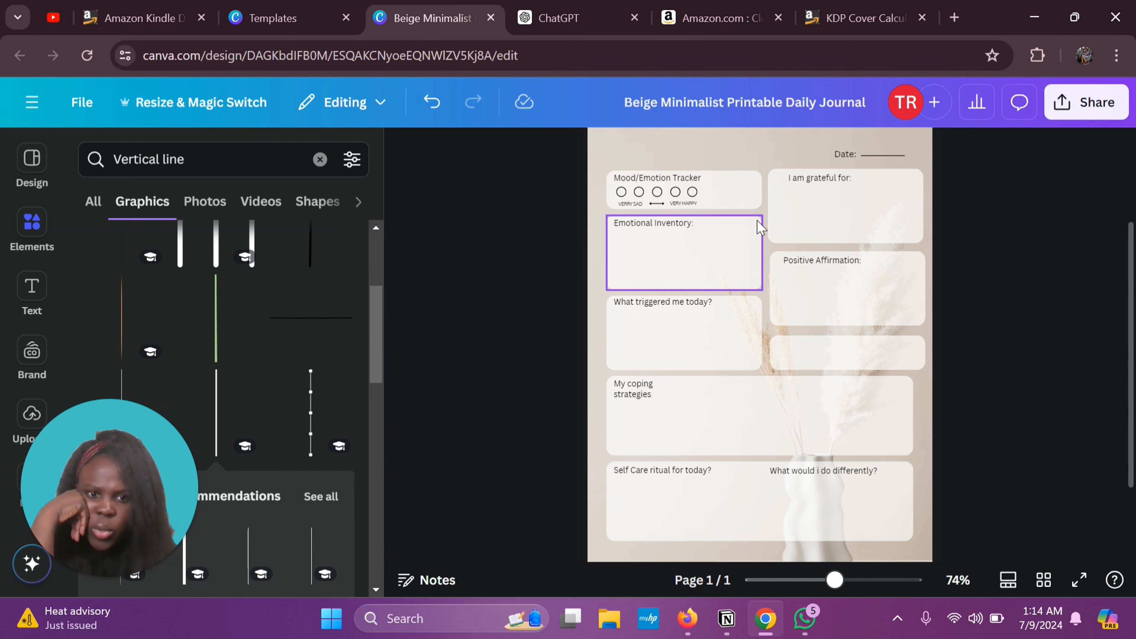
Narrow the short empty box below "Positive Affirmation:" so its outer edge lines up with the wide boxes beneath it.
left_click(875, 360)
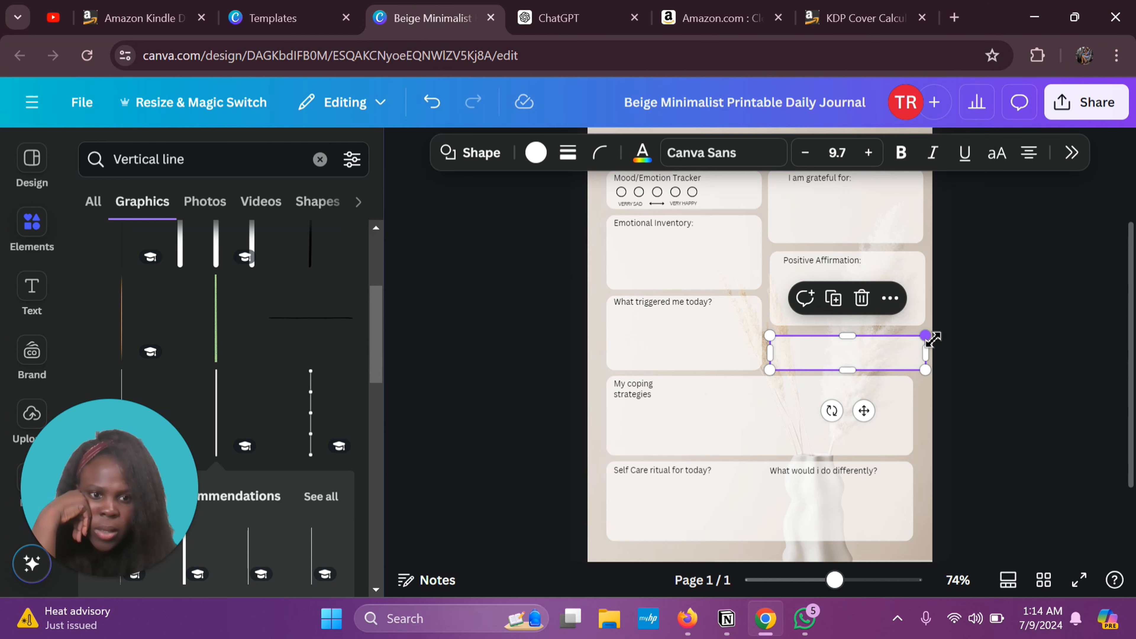
left_click_drag(932, 339, 924, 343)
left_click(928, 354)
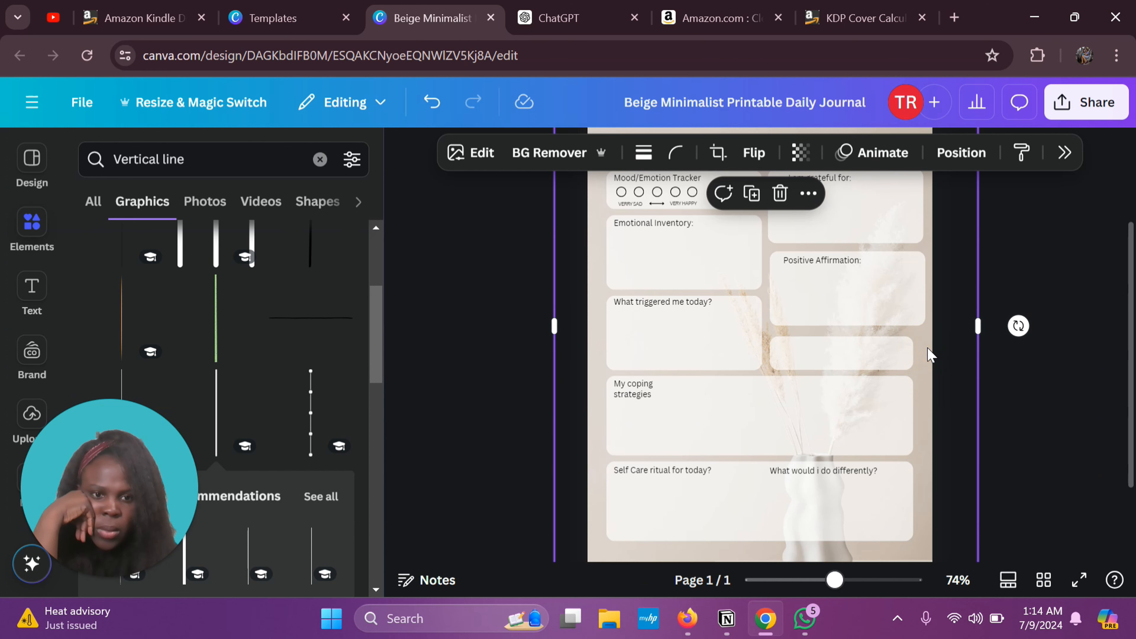
Duplicate the "Positive Affirmation:" heading, move the copy into the short empty box below and change its text to "Note to Self:".
left_click(823, 260)
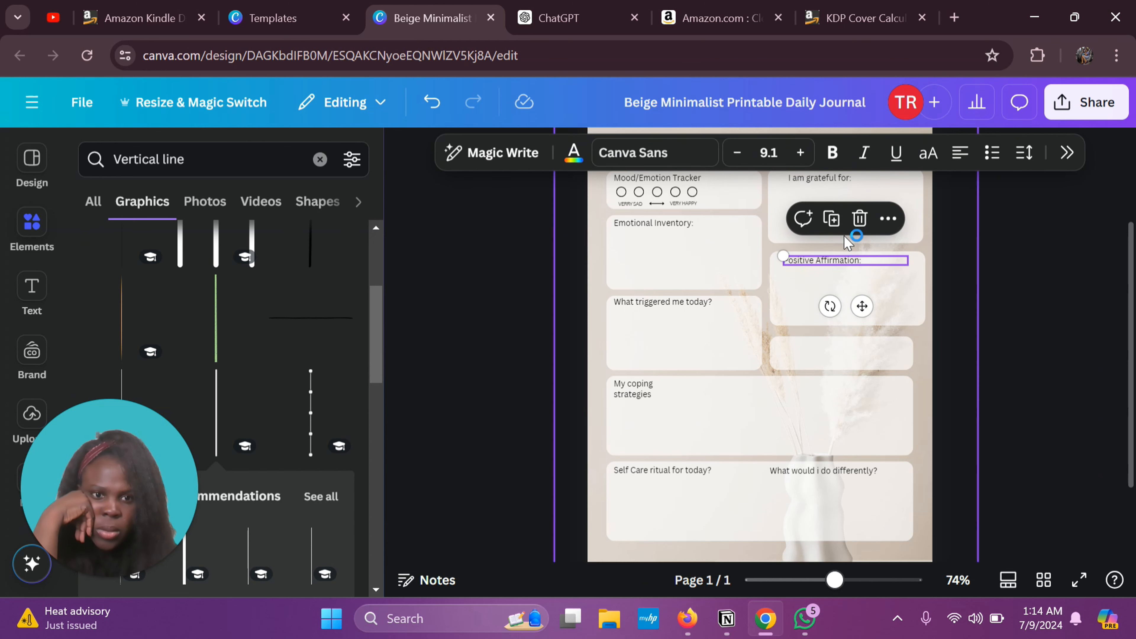
left_click(832, 219)
left_click_drag(849, 279, 823, 346)
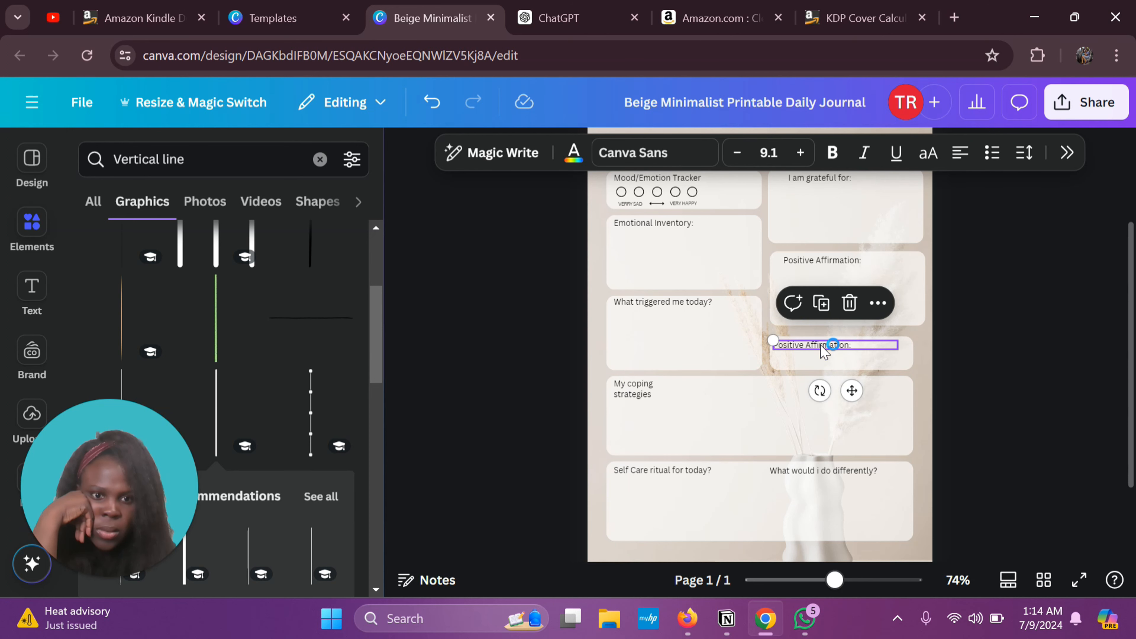
double_click(823, 345)
type("Note to Self:")
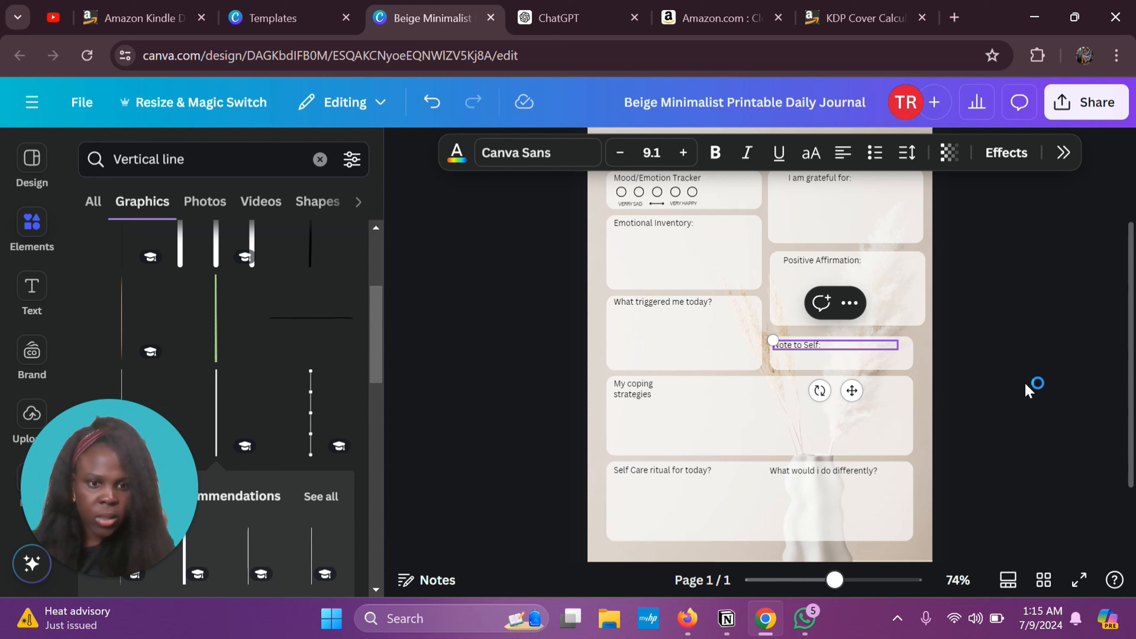
left_click(995, 394)
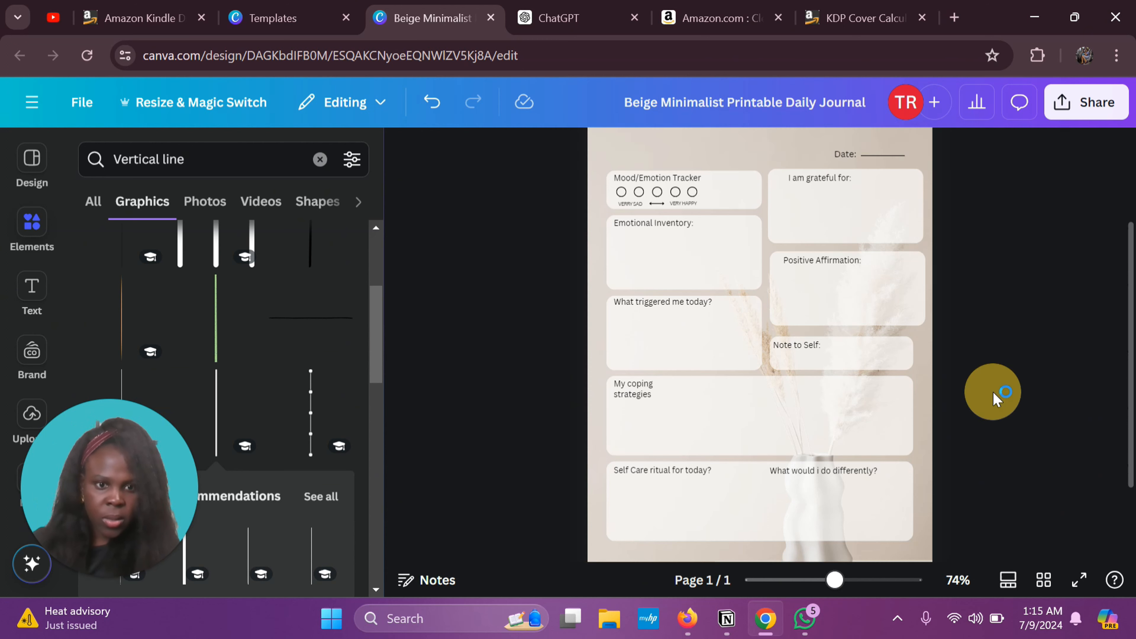
Replace the "Vertical line" element search with "serenity" and limit the results to graphics.
scroll(995, 396, "up", 3)
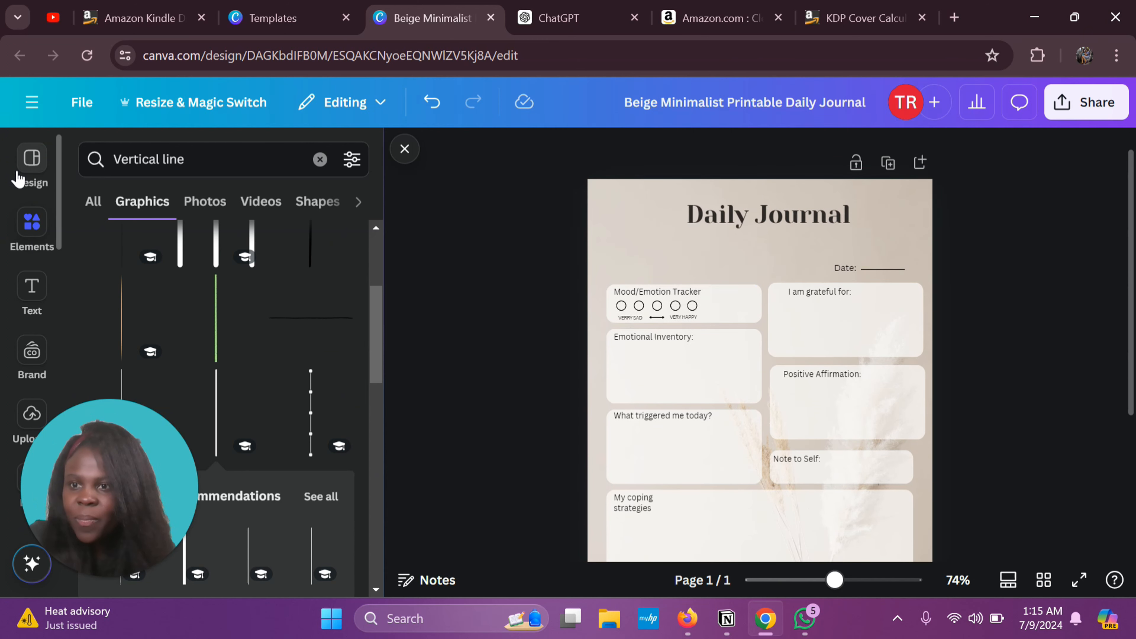
left_click(32, 228)
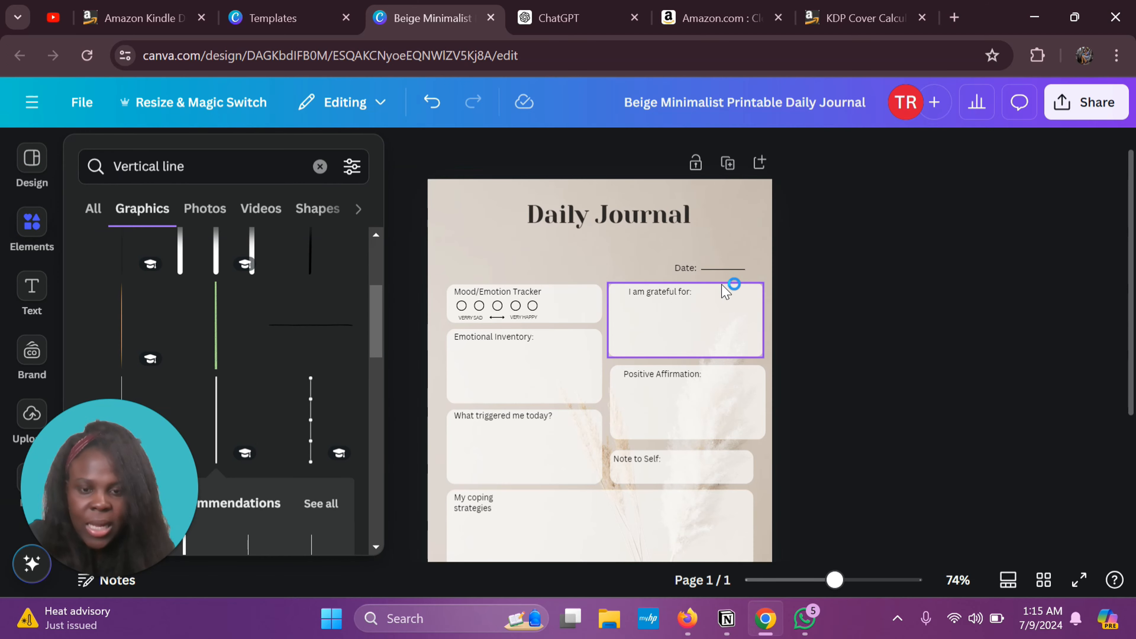
scroll(915, 297, "down", 5)
scroll(914, 297, "up", 1)
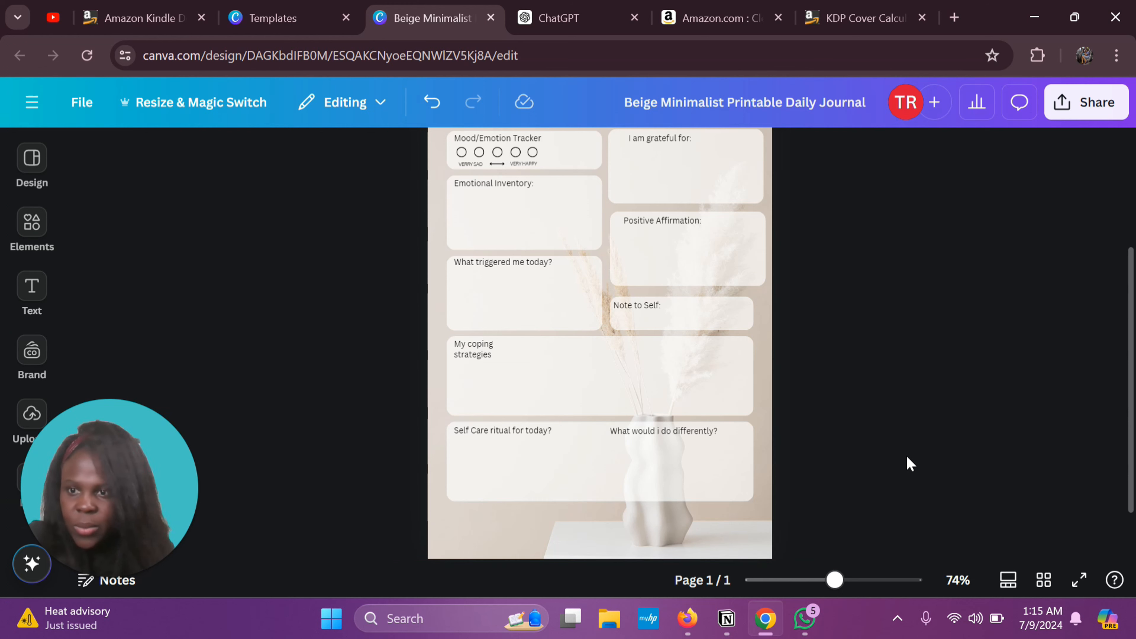
left_click(33, 229)
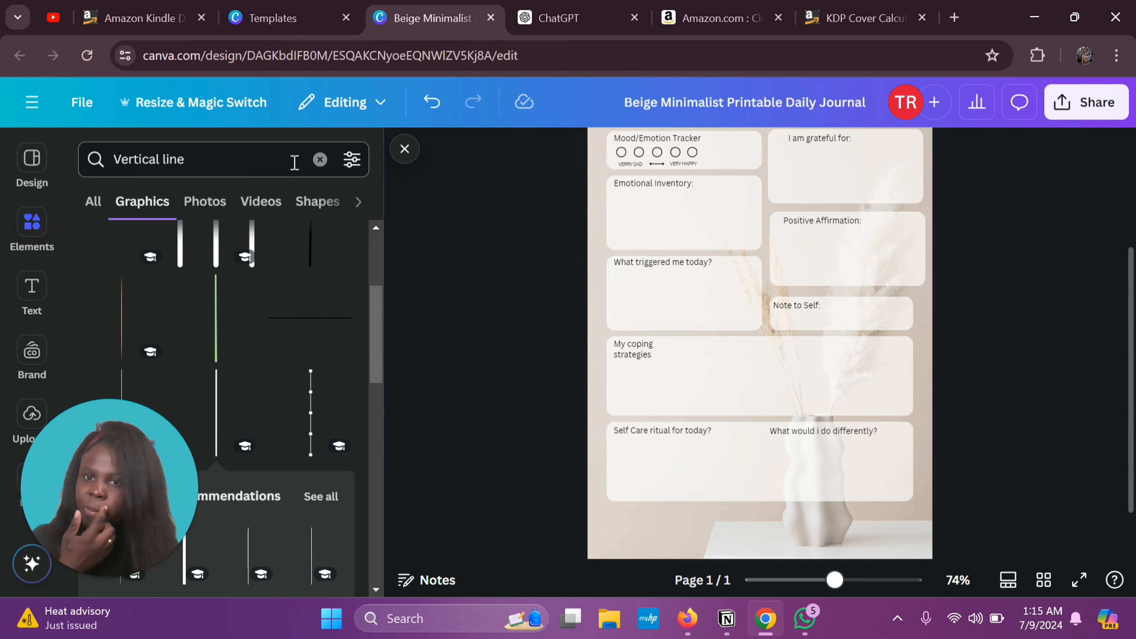
left_click(320, 159)
left_click(223, 159)
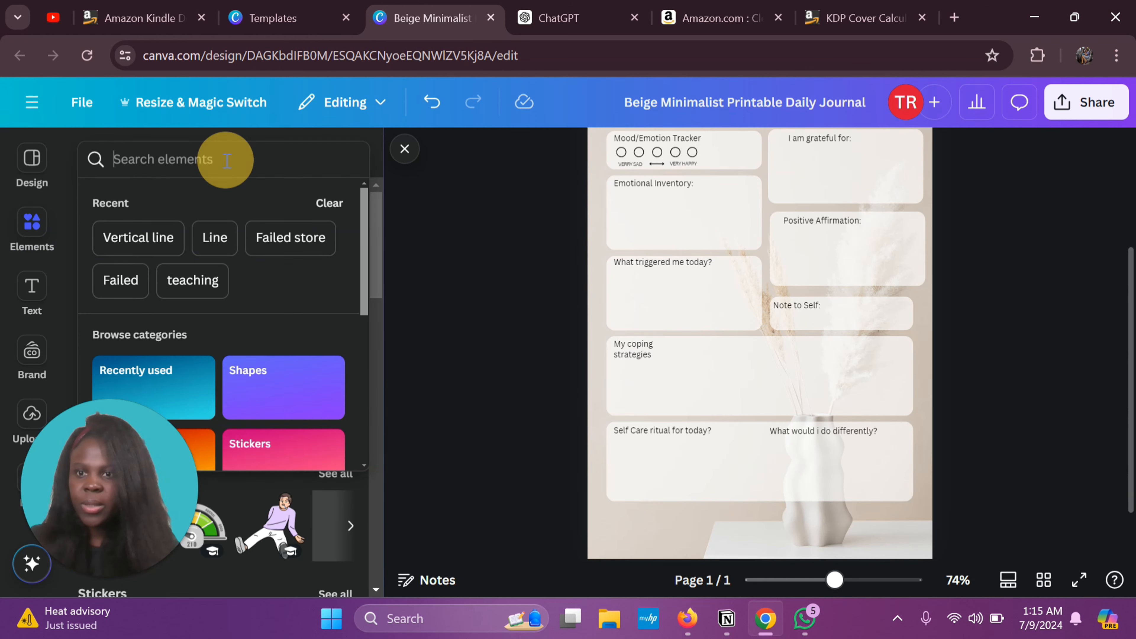
type("serenity")
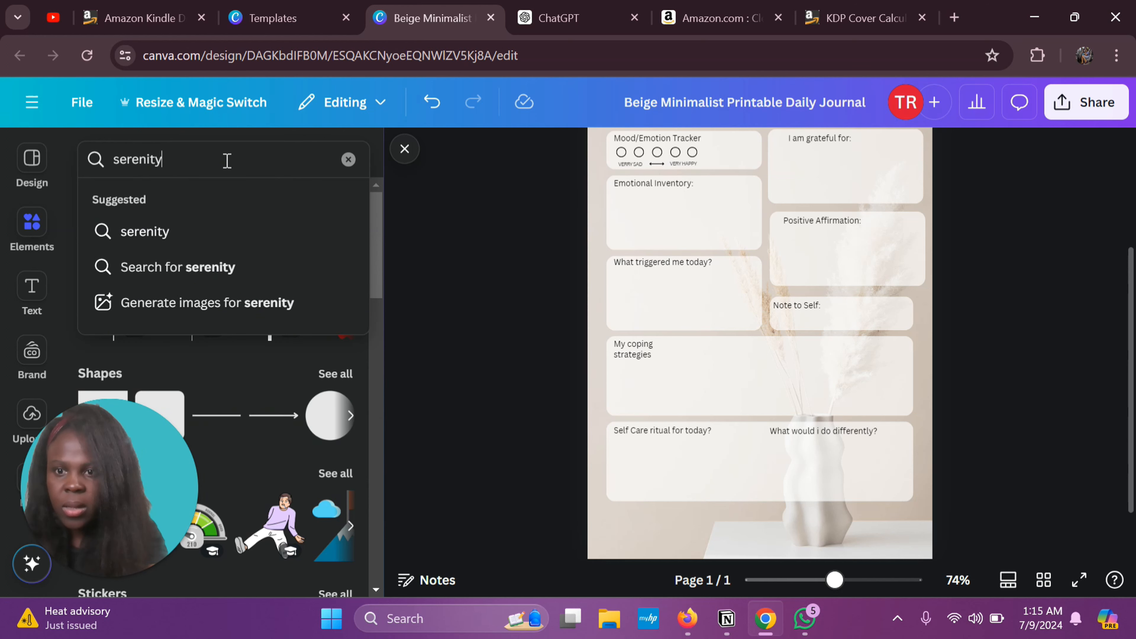
left_click(121, 242)
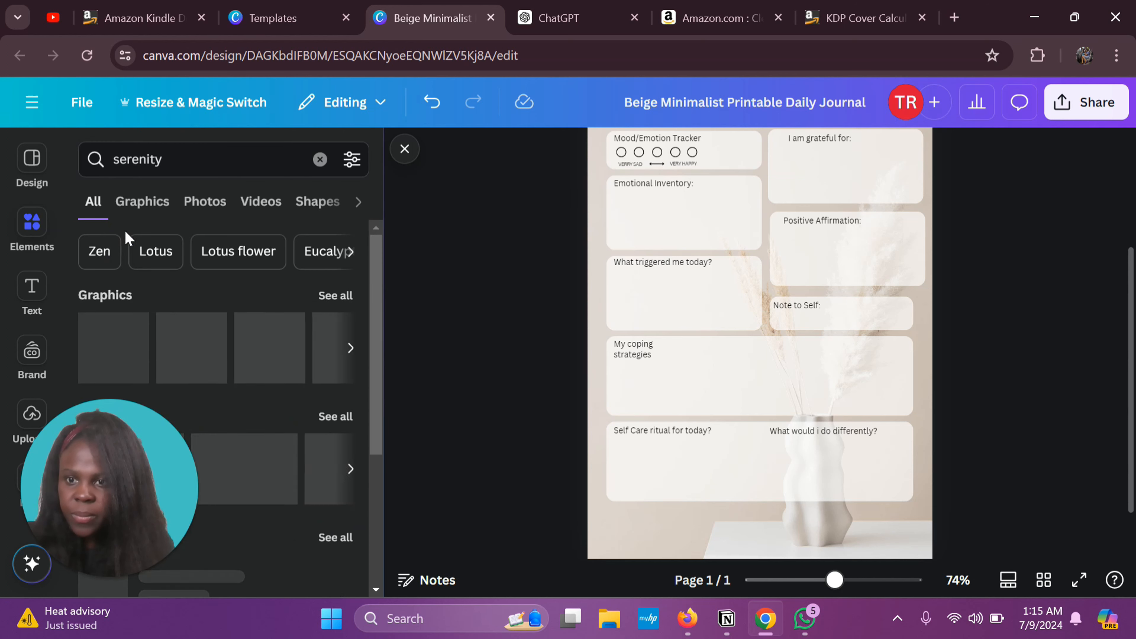
left_click(140, 205)
Add the line-art meditating figure to the page, enlarge it to most of the page width and centre it over the journal boxes.
scroll(835, 320, "up", 3)
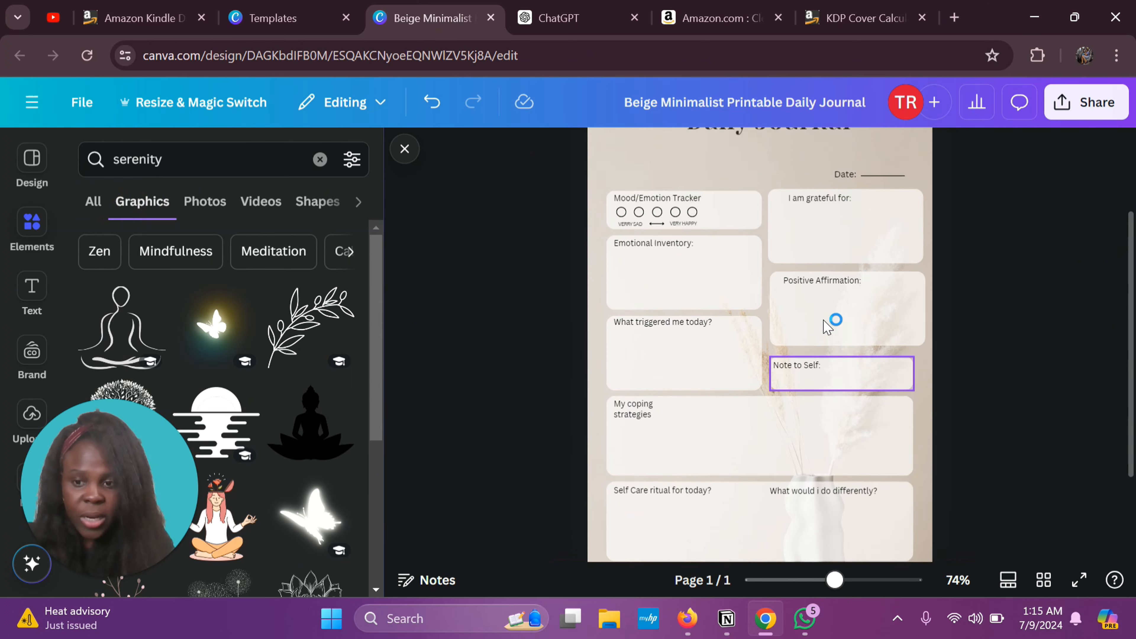
left_click(132, 334)
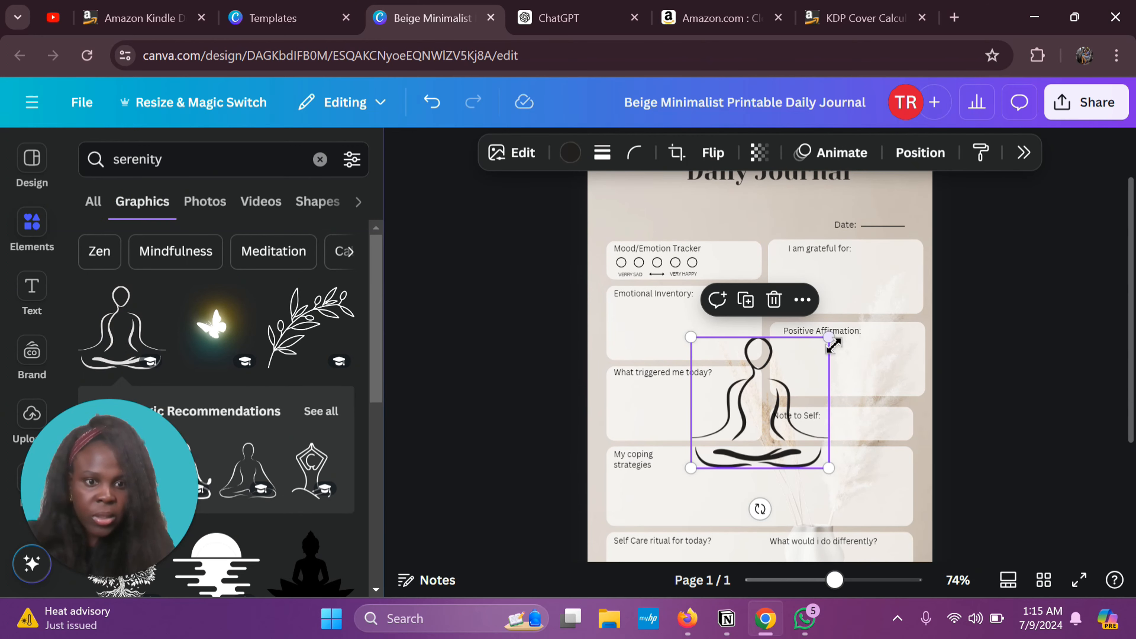
left_click_drag(829, 337, 904, 264)
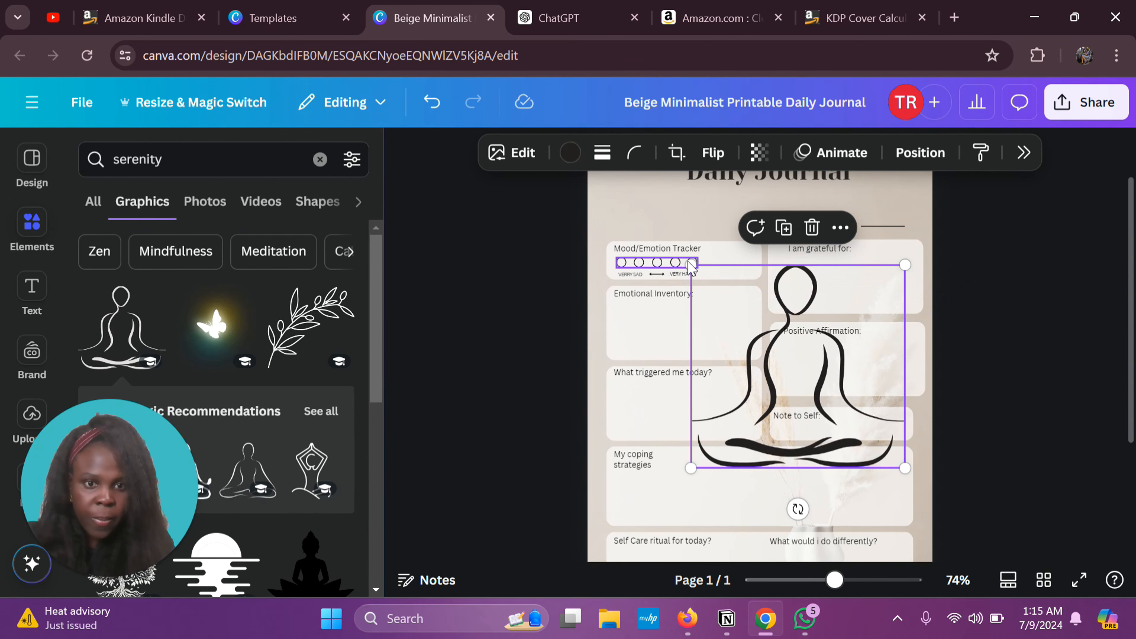
left_click_drag(692, 264, 644, 221)
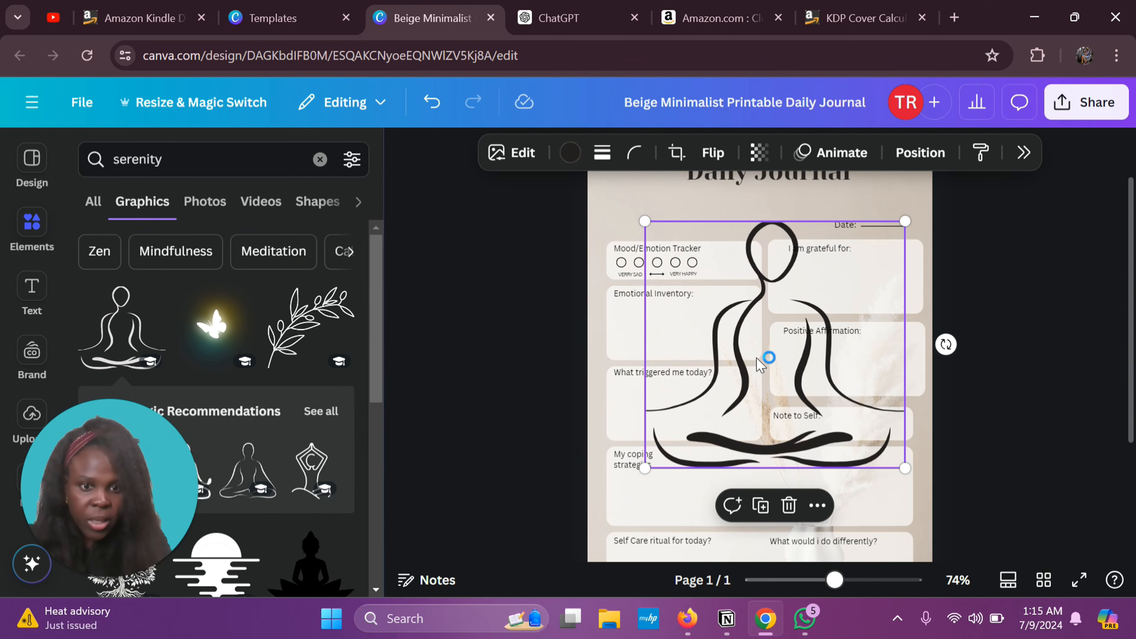
left_click_drag(759, 358, 748, 414)
mouse_move(894, 521)
left_mouse_down()
mouse_move(895, 543)
mouse_move(883, 537)
left_mouse_up()
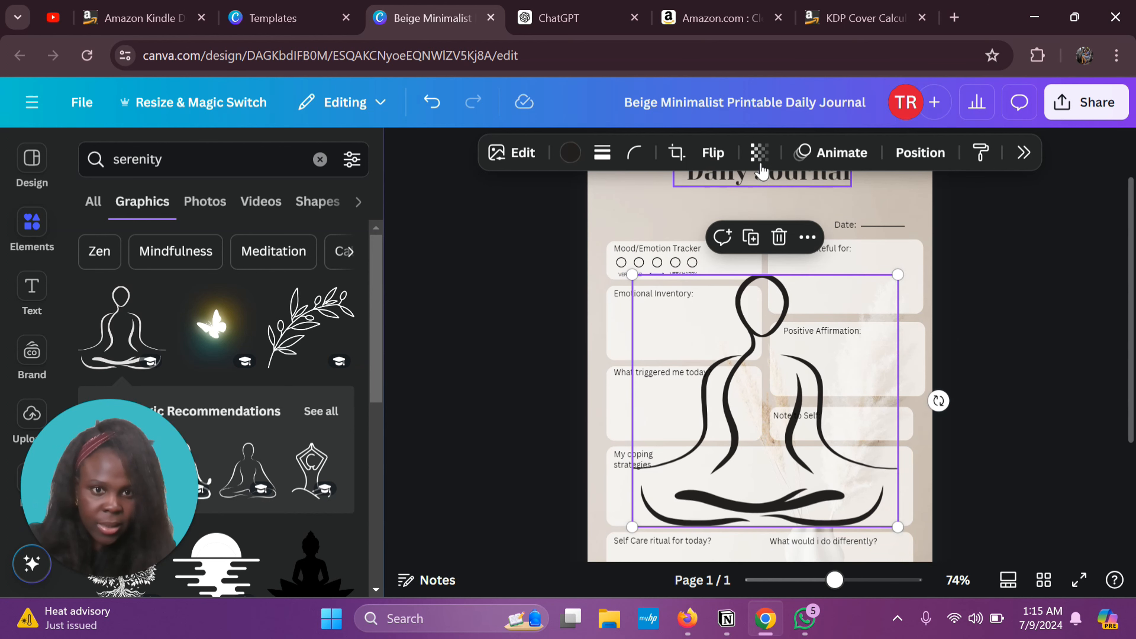
Set the meditating figure's transparency to 6 so it works as a faint background, and check the page.
left_click(760, 159)
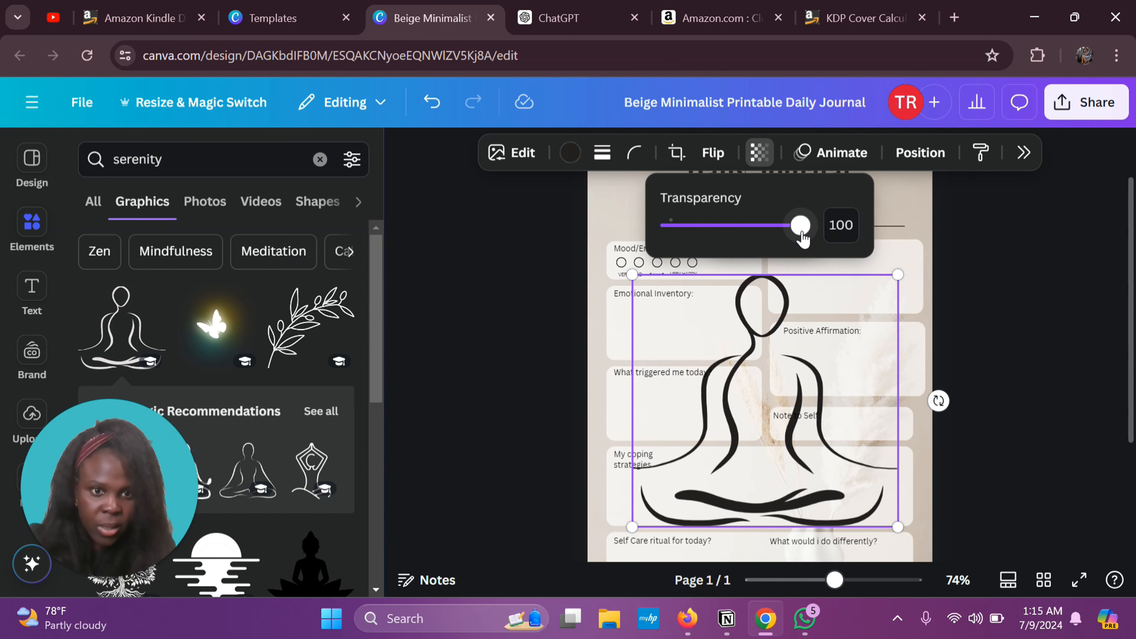
left_click_drag(803, 238, 689, 257)
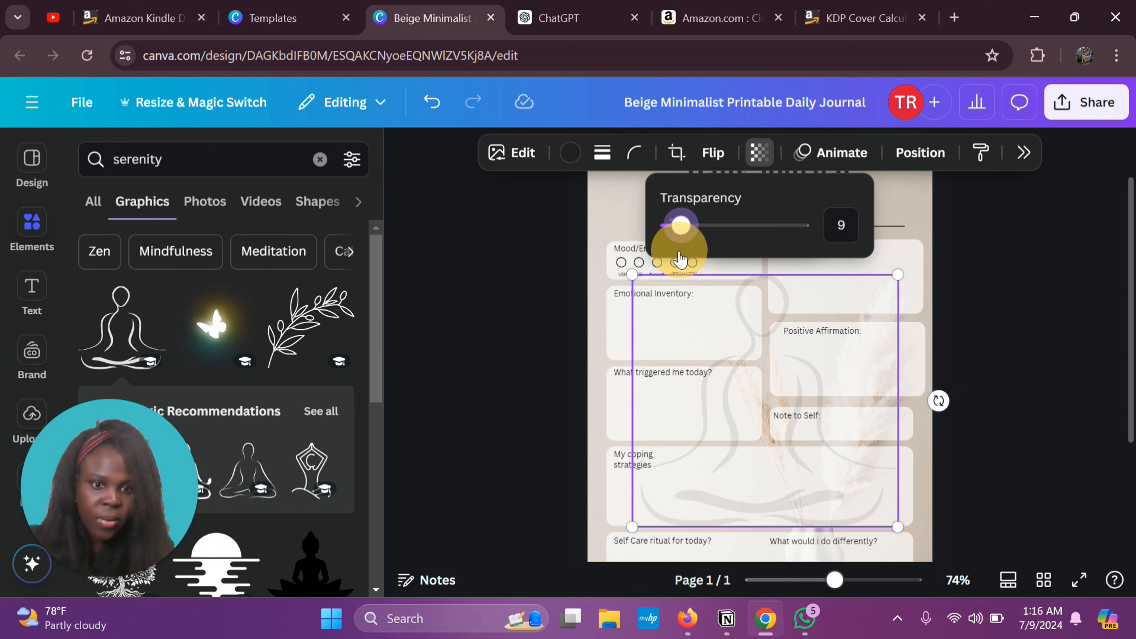
left_click_drag(677, 259, 672, 242)
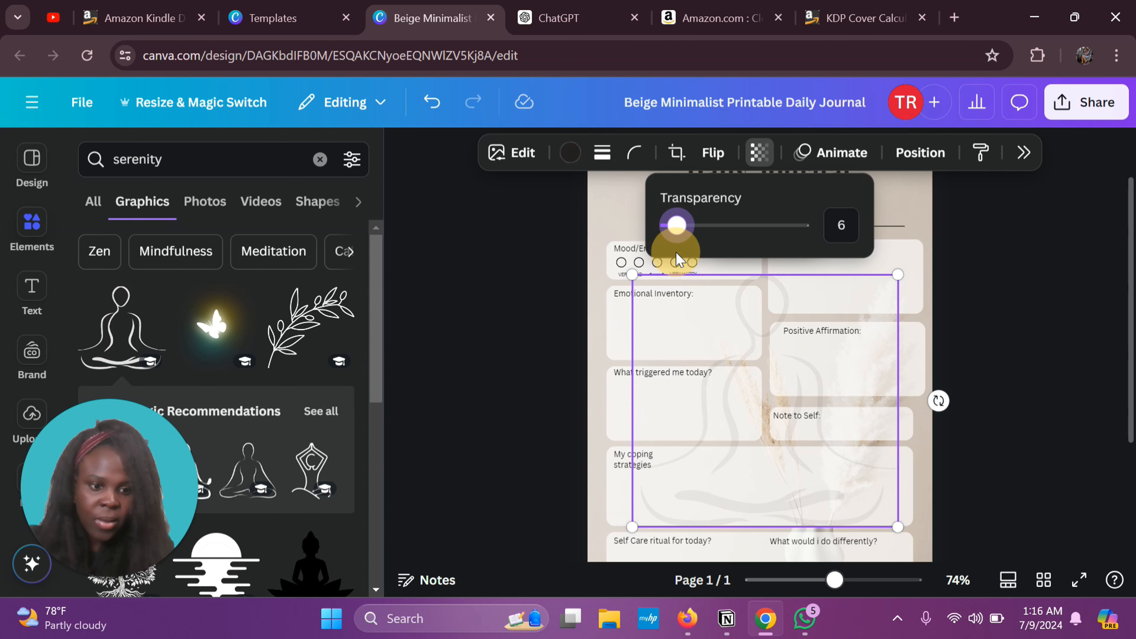
left_click(951, 339)
left_click(950, 338)
scroll(957, 335, "down", 3)
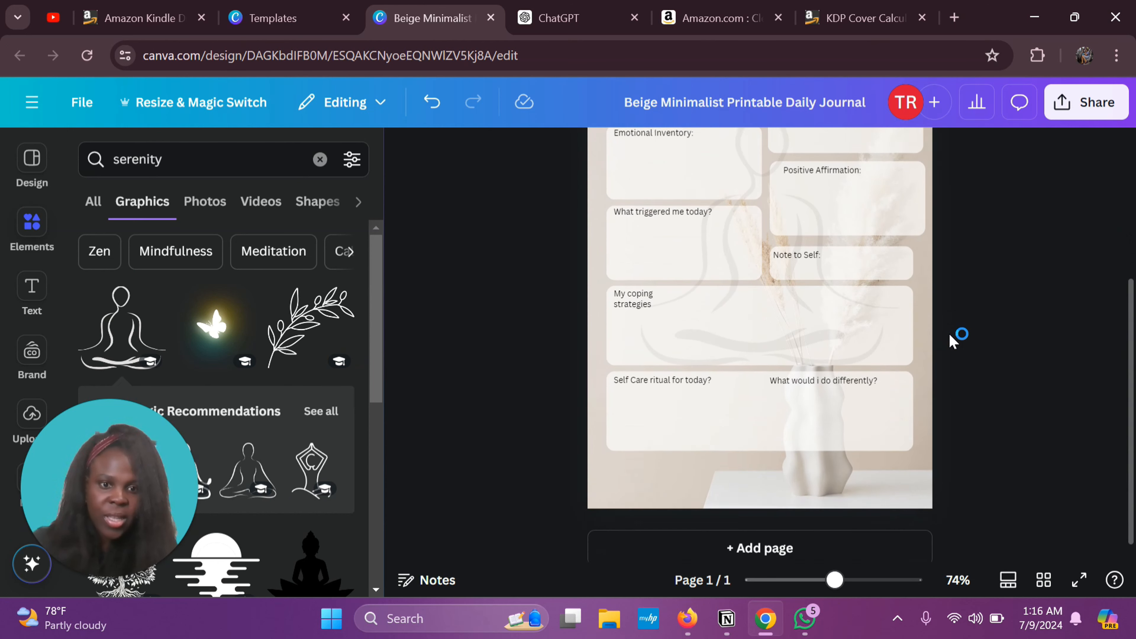
scroll(953, 339, "up", 2)
scroll(950, 338, "up", 1)
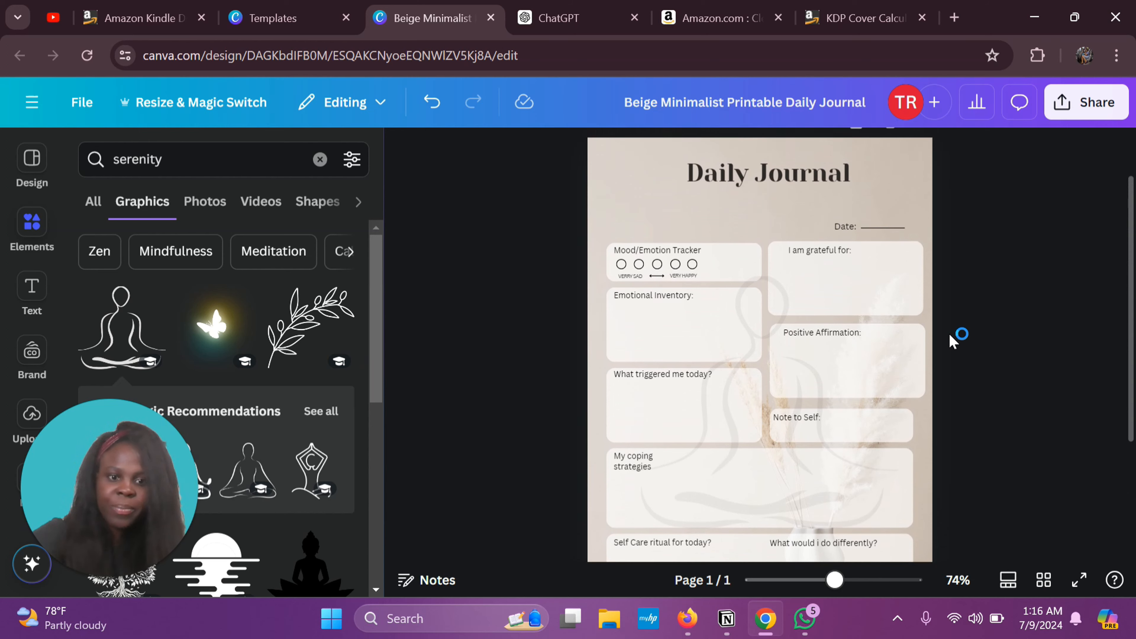
scroll(951, 339, "up", 1)
Try the glowing white butterfly graphic above the "Mood/Emotion Tracker" box and flip it horizontally.
scroll(268, 371, "down", 10)
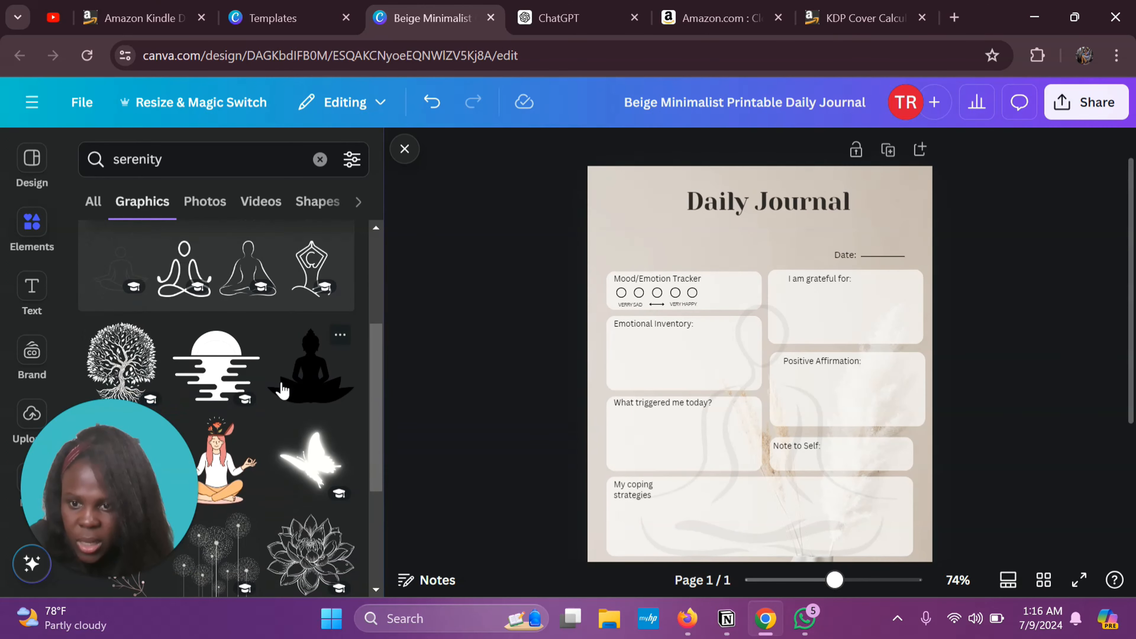
scroll(282, 389, "up", 2)
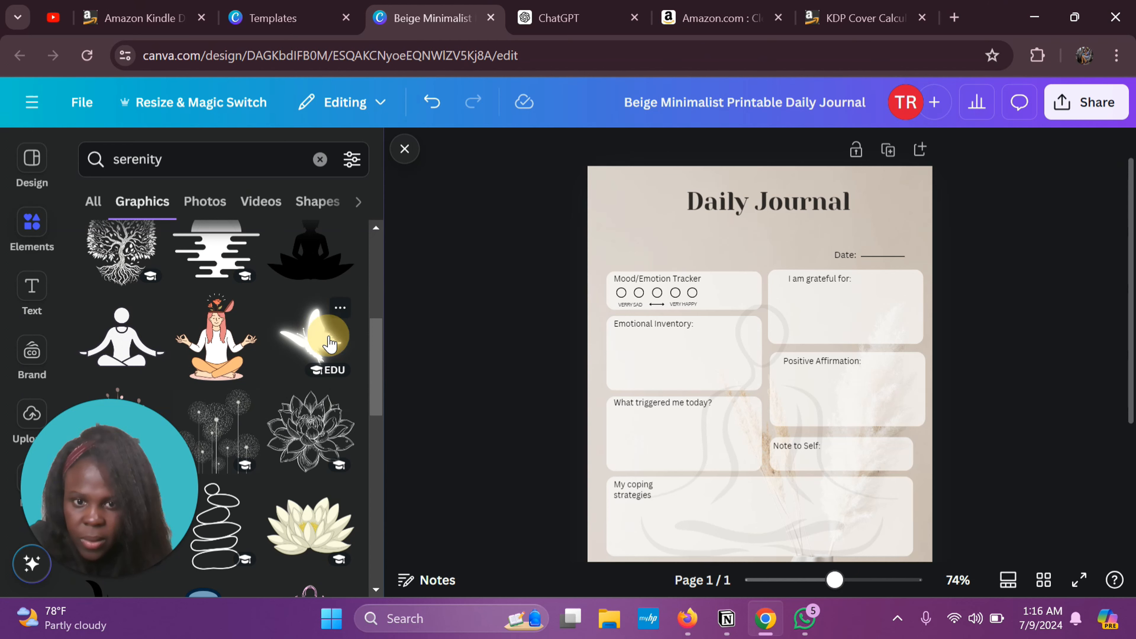
left_click(330, 344)
left_click_drag(776, 386, 643, 223)
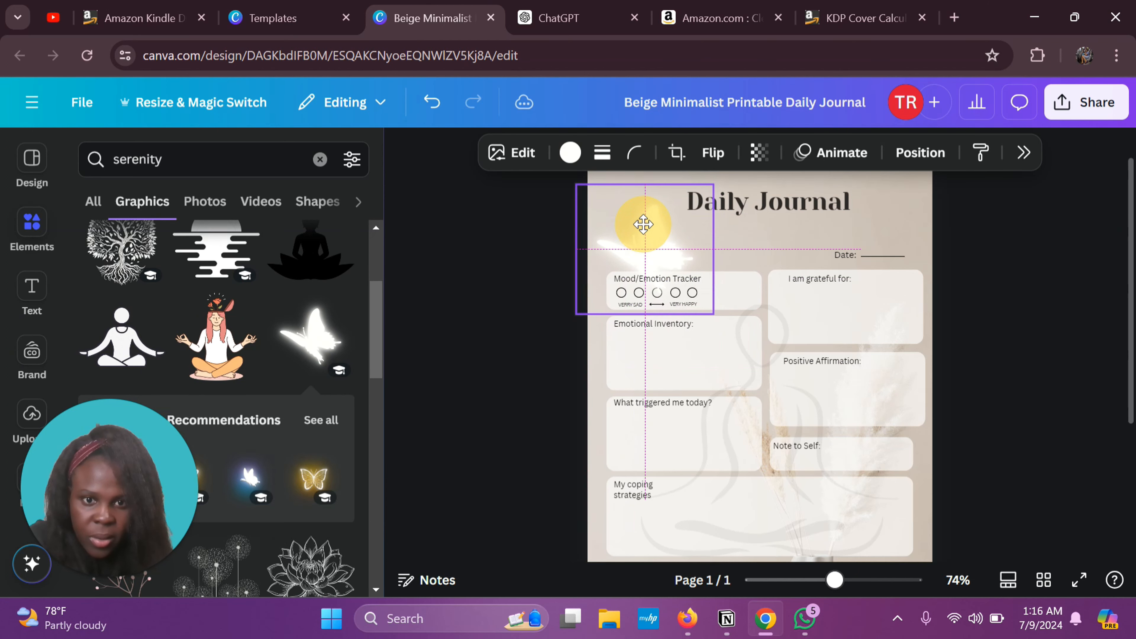
left_click(716, 154)
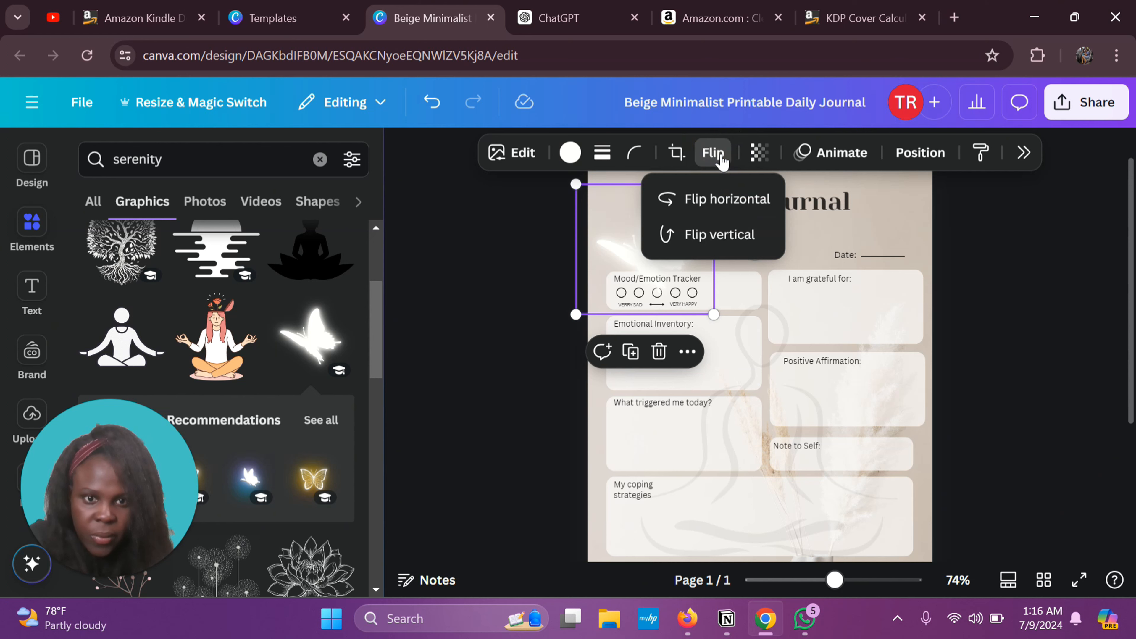
left_click(715, 199)
left_click(729, 255)
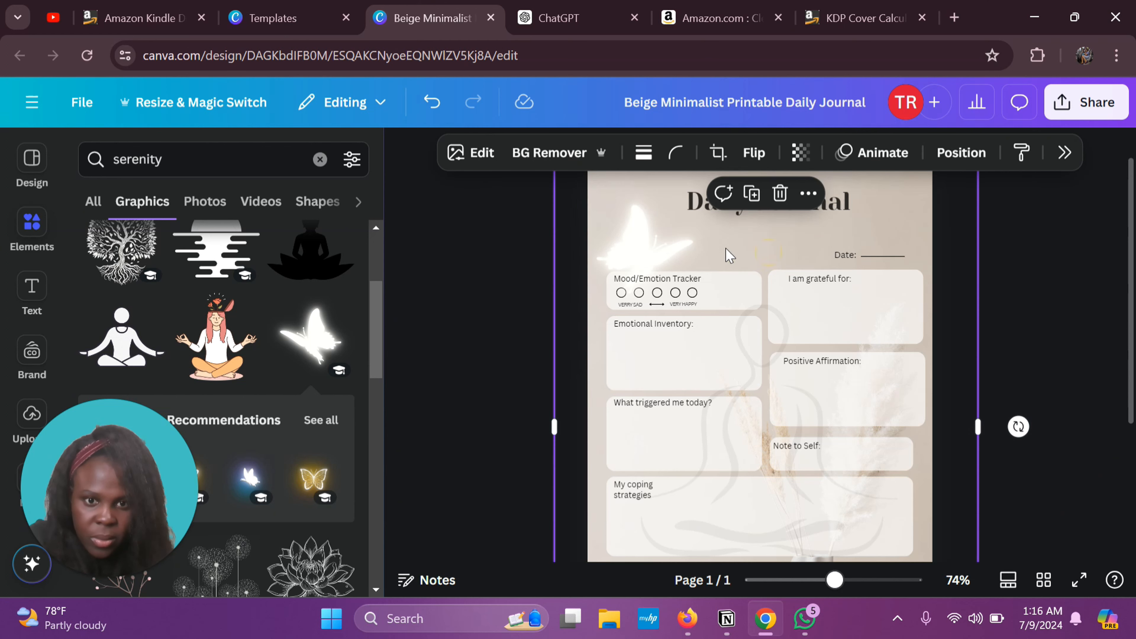
Shrink the white butterfly, try it beside the start of the "Daily Journal" title, and delete it.
left_click(653, 253)
left_click_drag(714, 184, 653, 228)
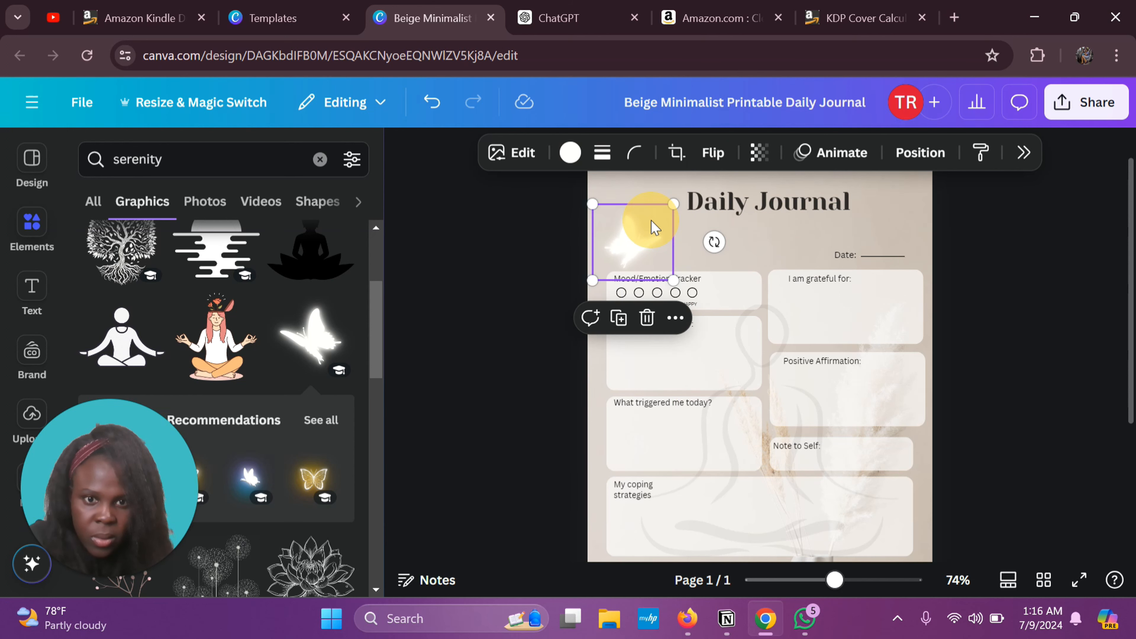
left_click(773, 242)
left_click(630, 274)
left_click_drag(629, 276, 669, 230)
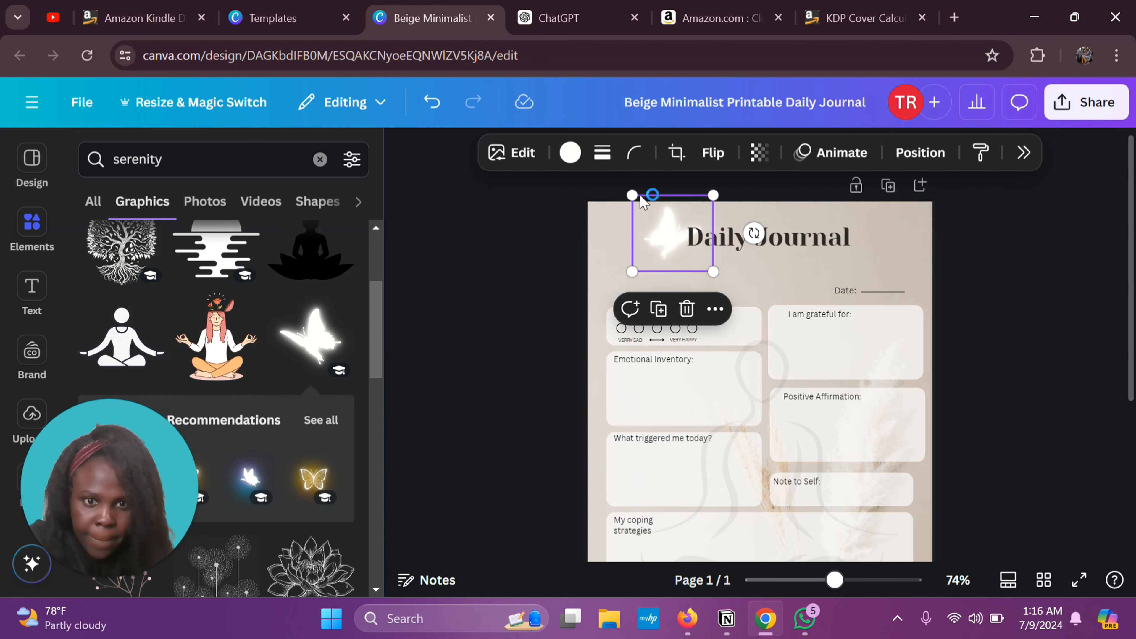
left_click(689, 308)
Add the white butterfly with the yellow and teal glow, flip it horizontally and move it near the "Daily Journal" title.
scroll(222, 320, "up", 4)
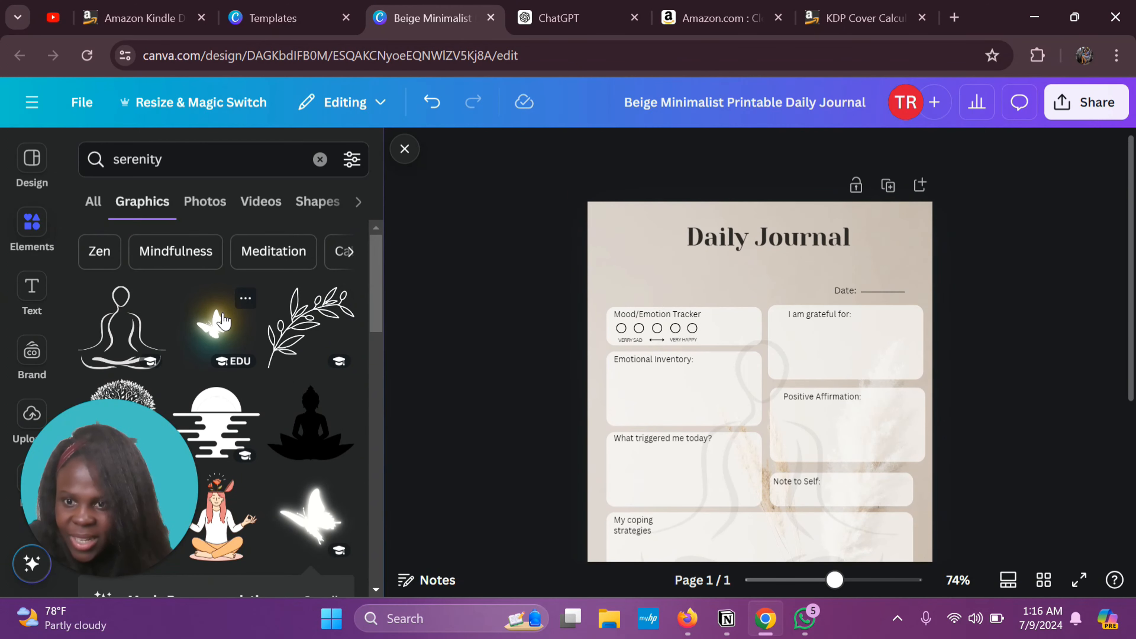
left_click(222, 321)
left_click_drag(805, 465, 765, 289)
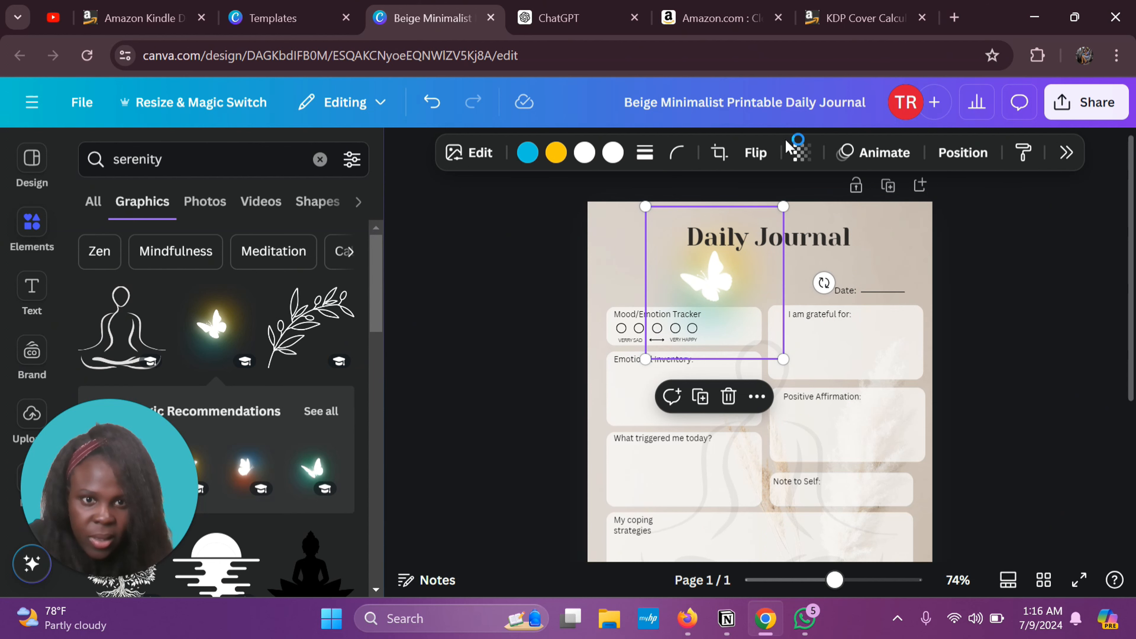
left_click(755, 153)
left_click(716, 206)
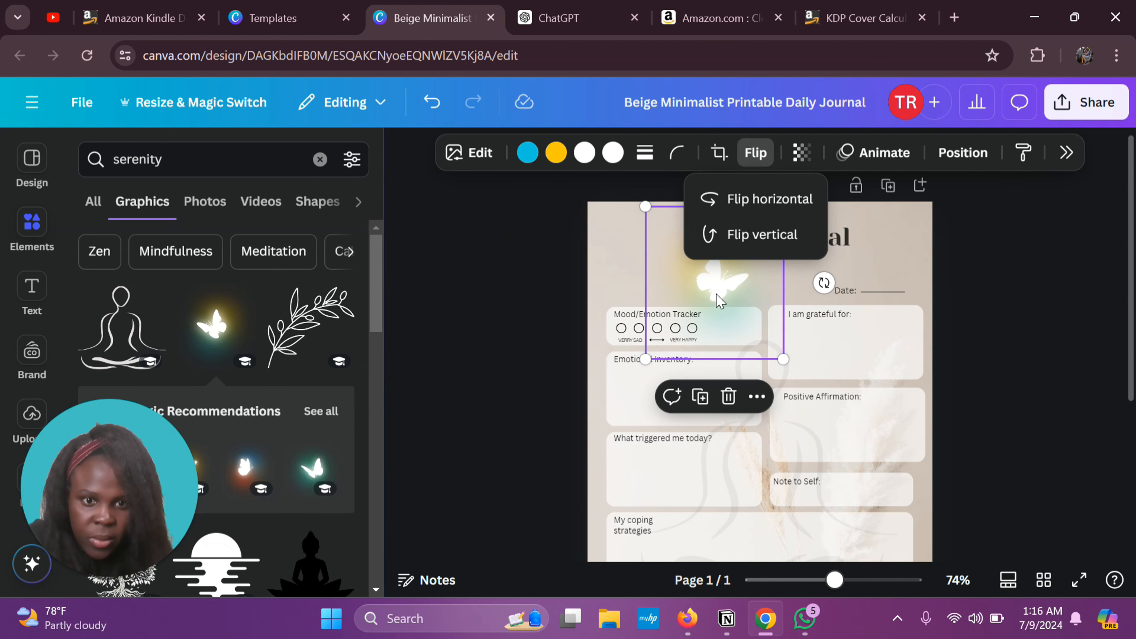
left_click_drag(720, 300, 673, 261)
Flip the glowing butterfly back horizontally, shrink it to about three quarters and place it at the start of the "Daily Journal" title.
left_click(755, 153)
left_click(718, 210)
left_click_drag(725, 302, 708, 271)
left_click_drag(667, 233, 686, 247)
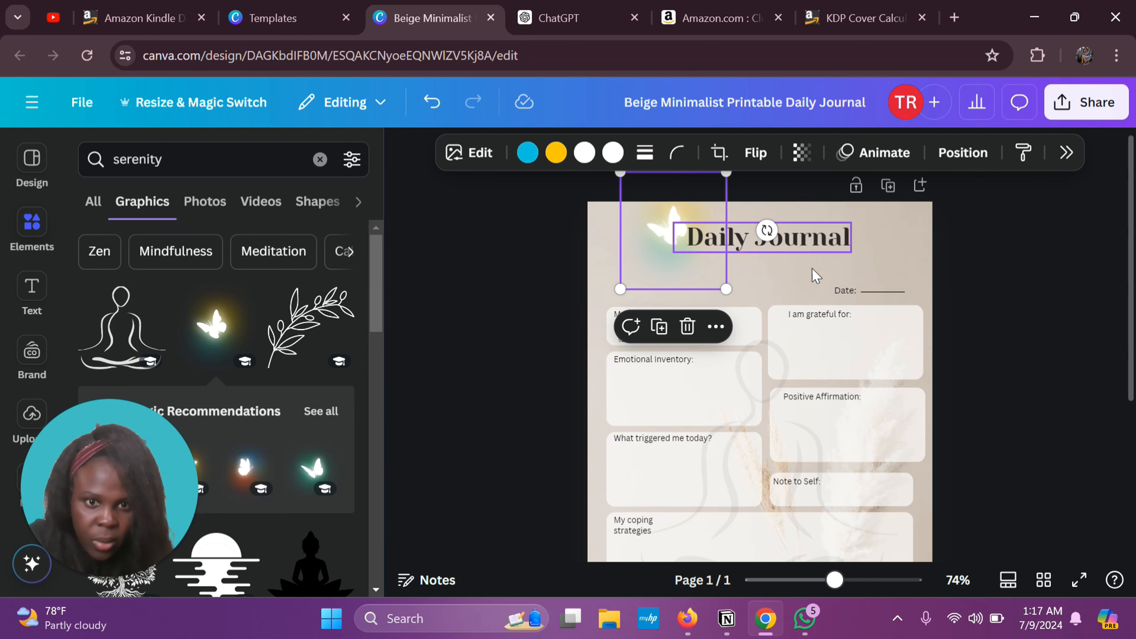
left_click(1008, 309)
left_click(1004, 311)
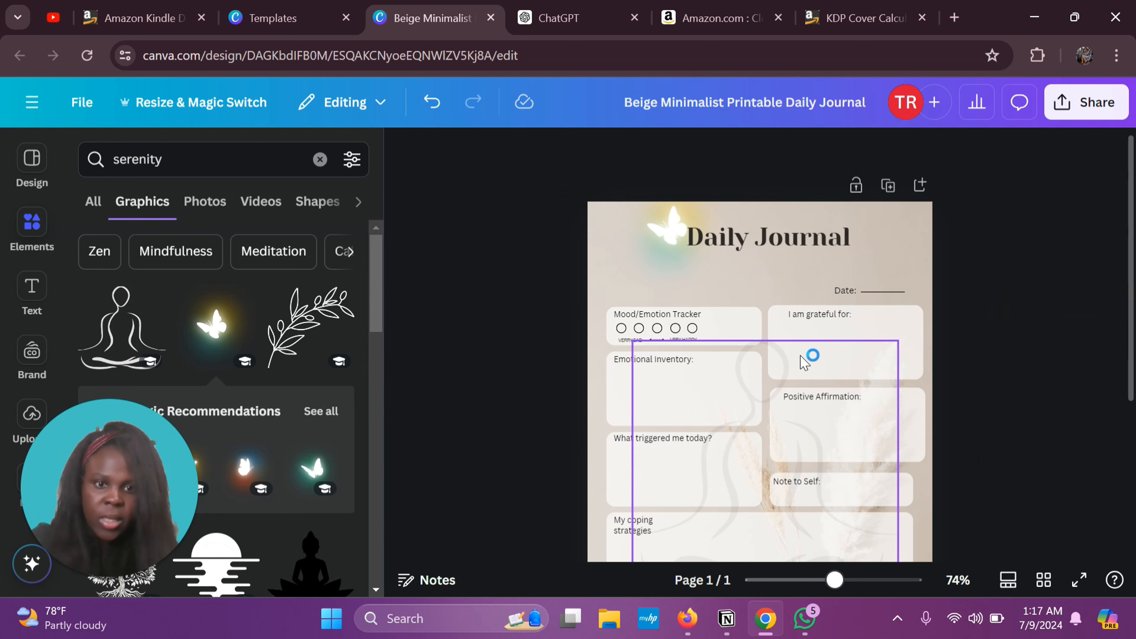
Add the blue stacked stones with lotus graphic from the serenity results and shrink it to a small icon at the page's left edge.
scroll(811, 355, "down", 4)
scroll(801, 360, "up", 3)
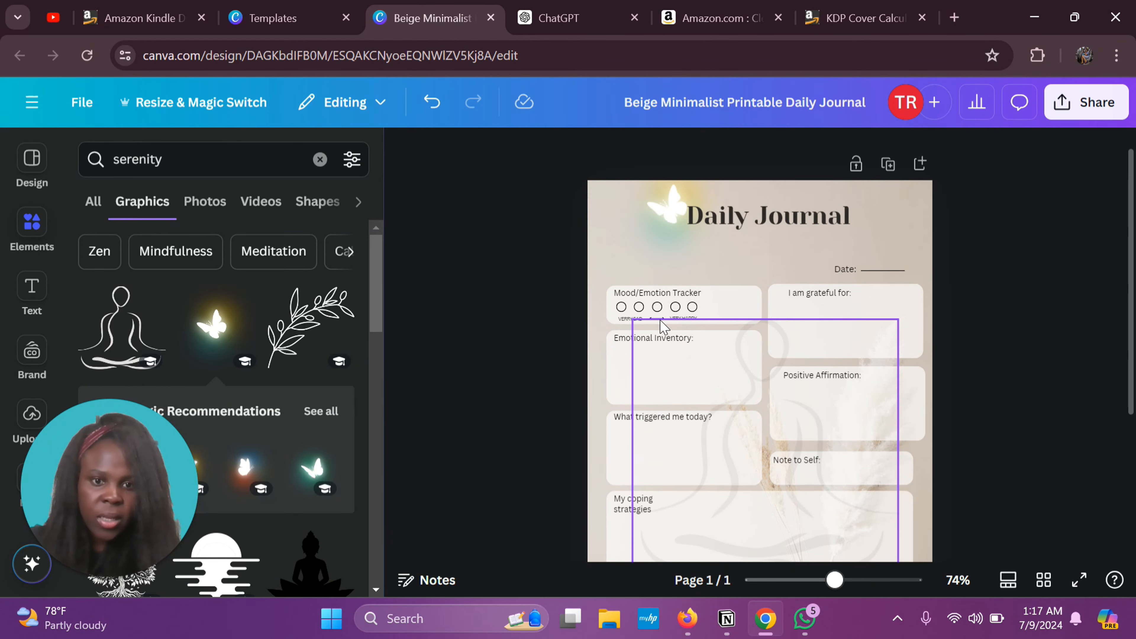
scroll(279, 371, "down", 4)
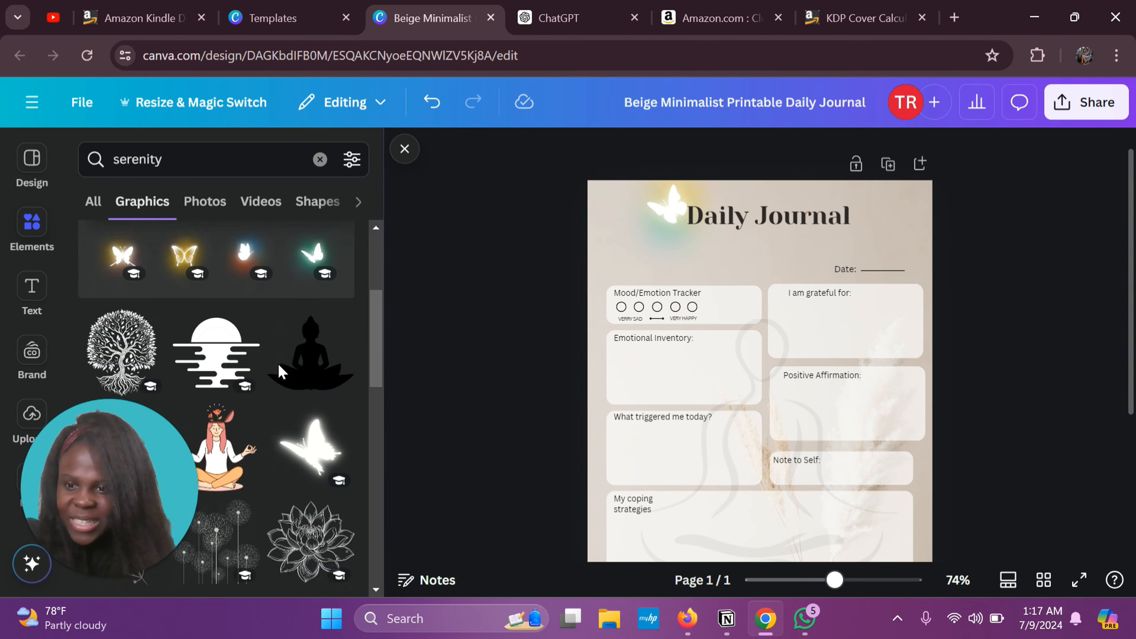
scroll(279, 371, "down", 5)
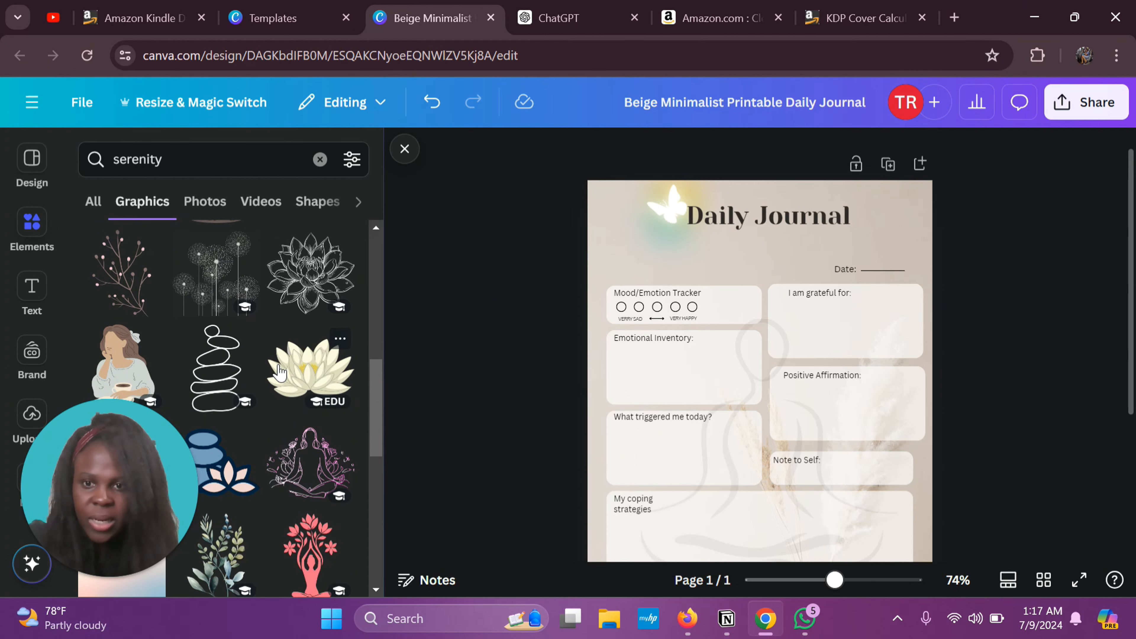
scroll(328, 364, "down", 1)
scroll(318, 427, "down", 1)
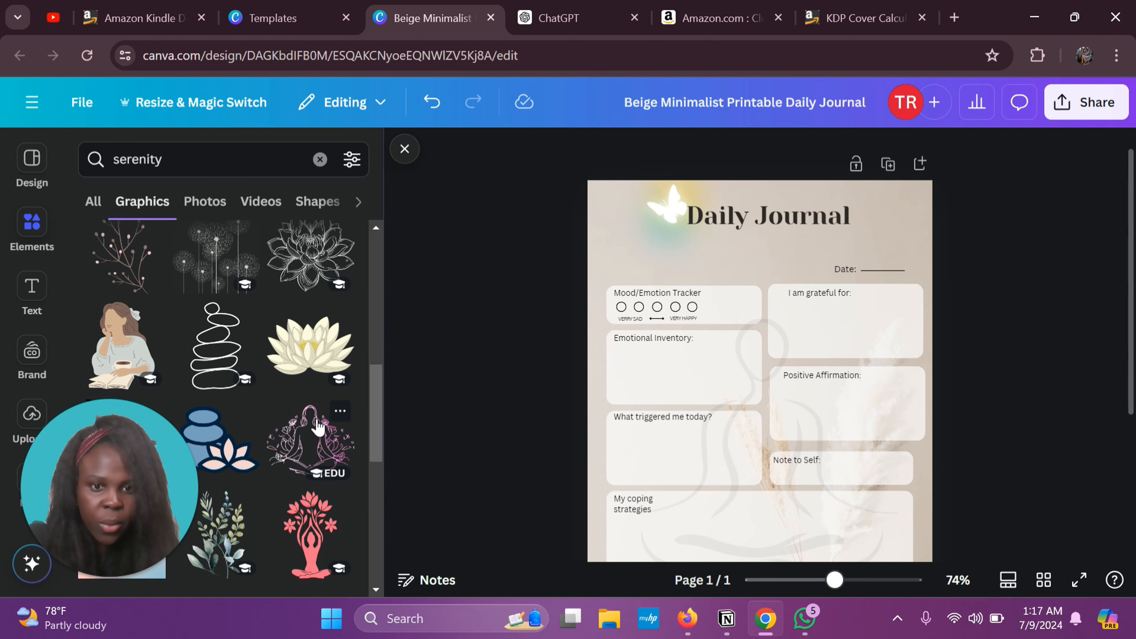
scroll(318, 428, "down", 2)
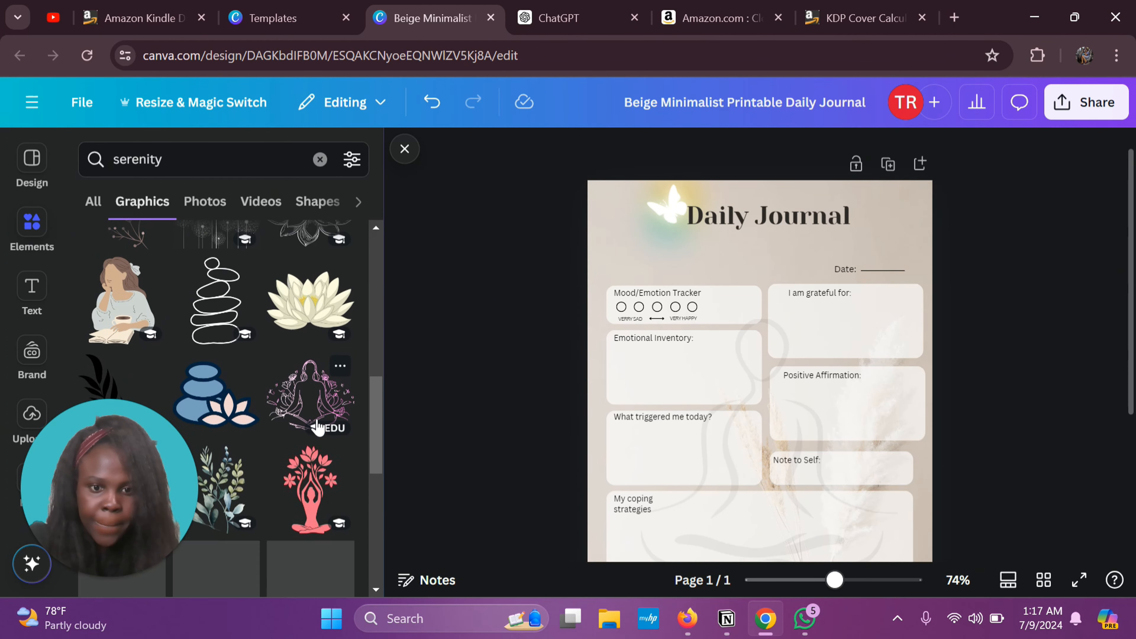
scroll(318, 427, "up", 2)
scroll(318, 428, "down", 3)
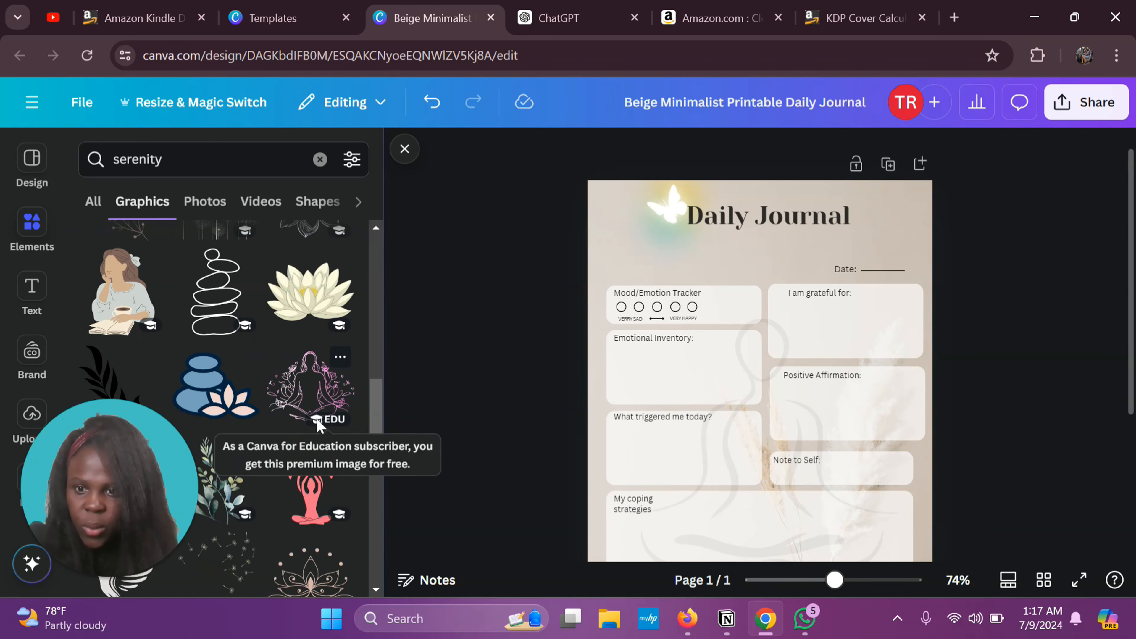
left_click(215, 385)
left_click_drag(828, 395, 638, 380)
Move the small stones and lotus graphic onto the lower-left corner of the "Self Care ritual for today?" box.
scroll(1014, 330, "down", 3)
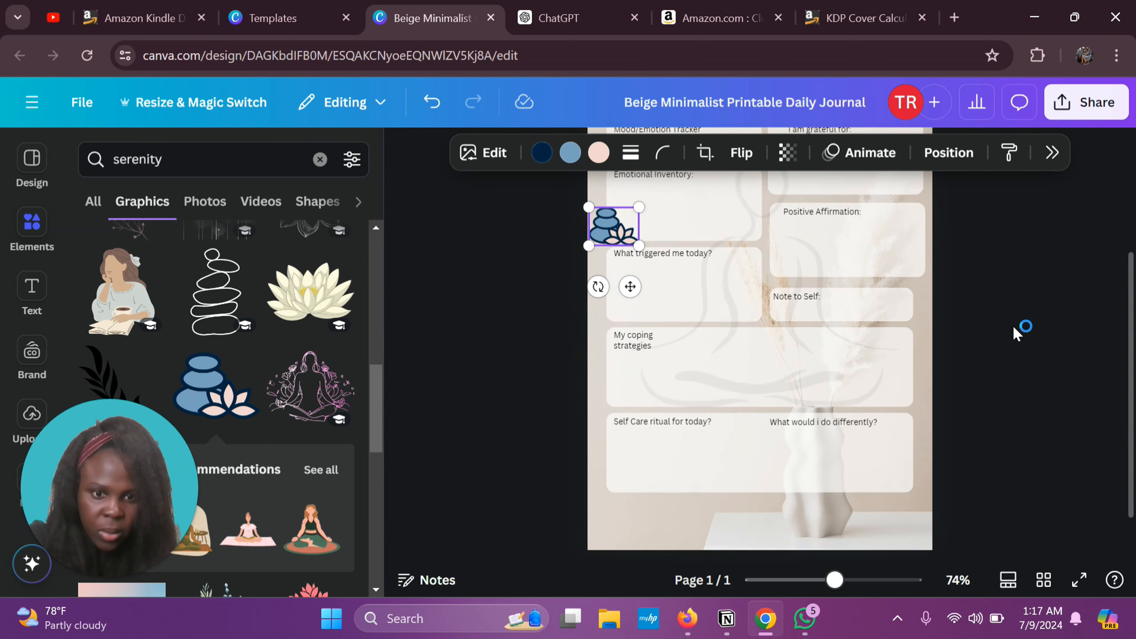
scroll(1022, 329, "up", 1)
left_click_drag(610, 239, 620, 494)
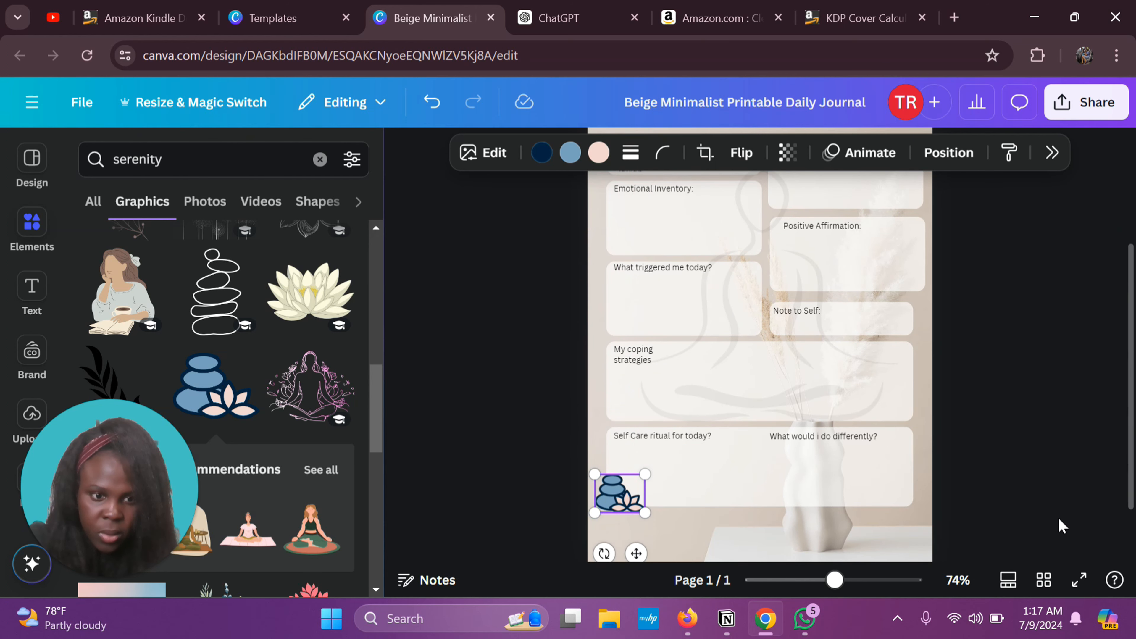
left_click(1005, 514)
scroll(856, 469, "up", 3)
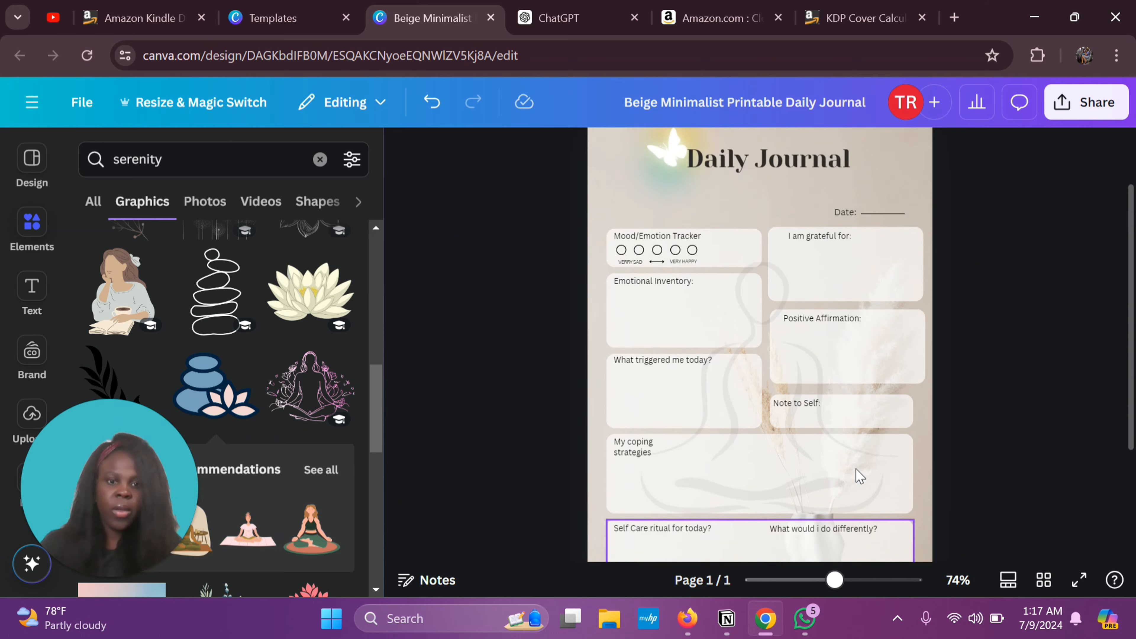
scroll(855, 469, "down", 4)
scroll(855, 468, "up", 4)
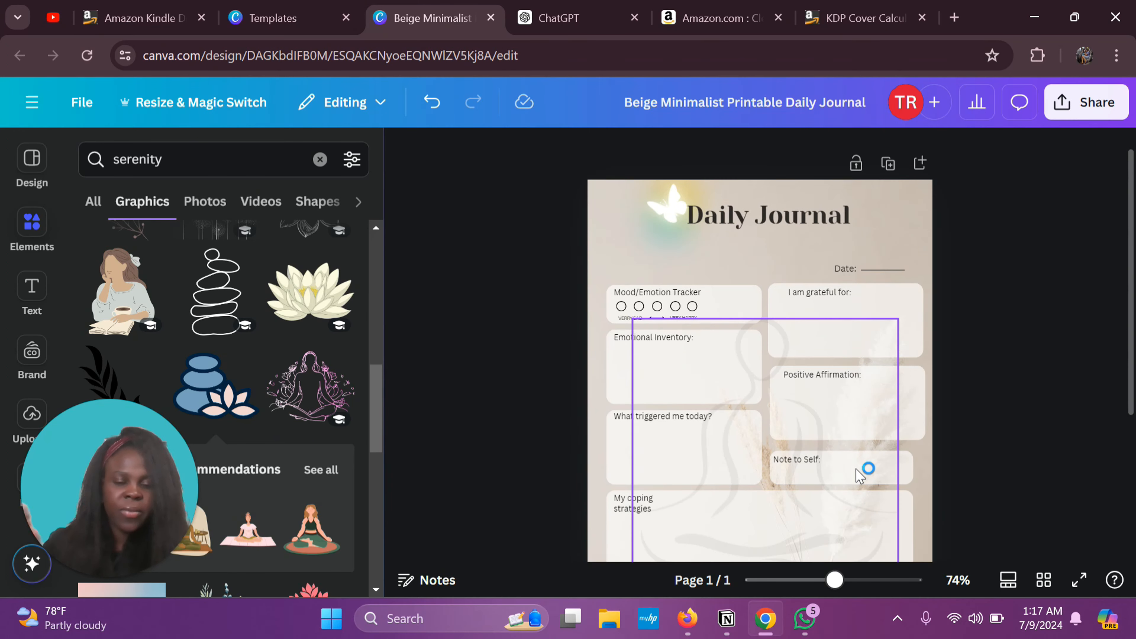
scroll(939, 361, "down", 2)
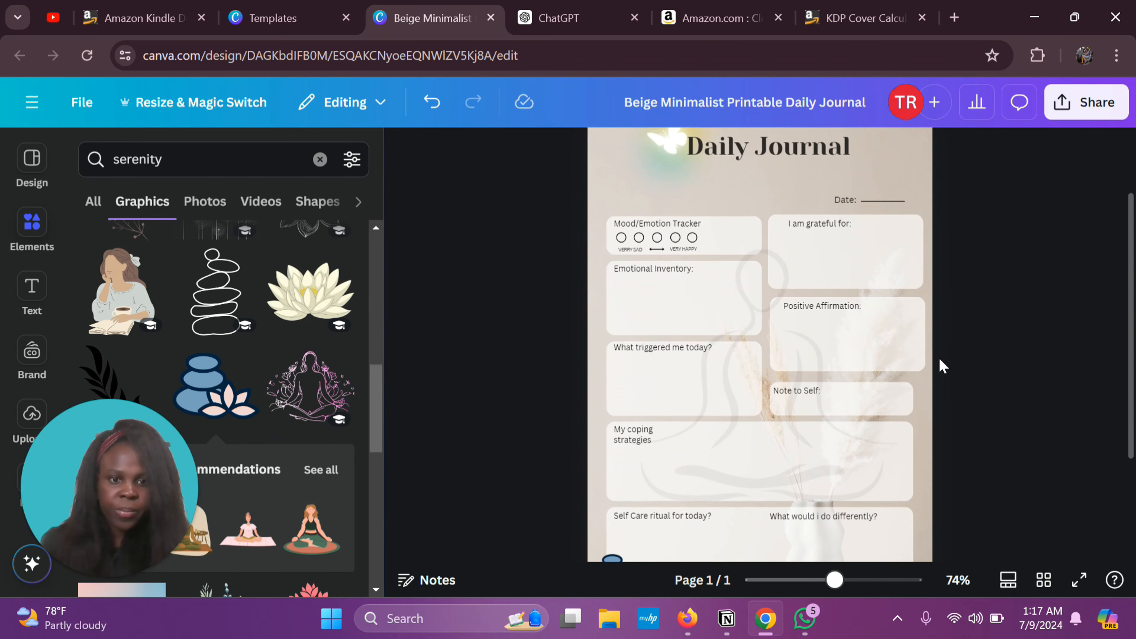
scroll(942, 367, "up", 1)
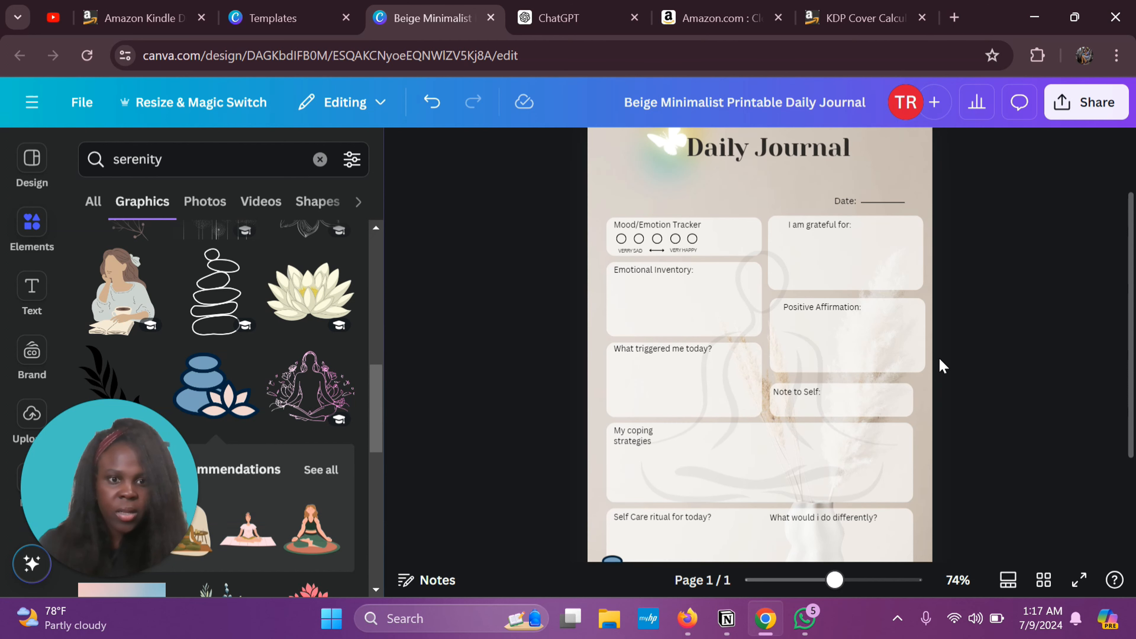
scroll(940, 364, "down", 3)
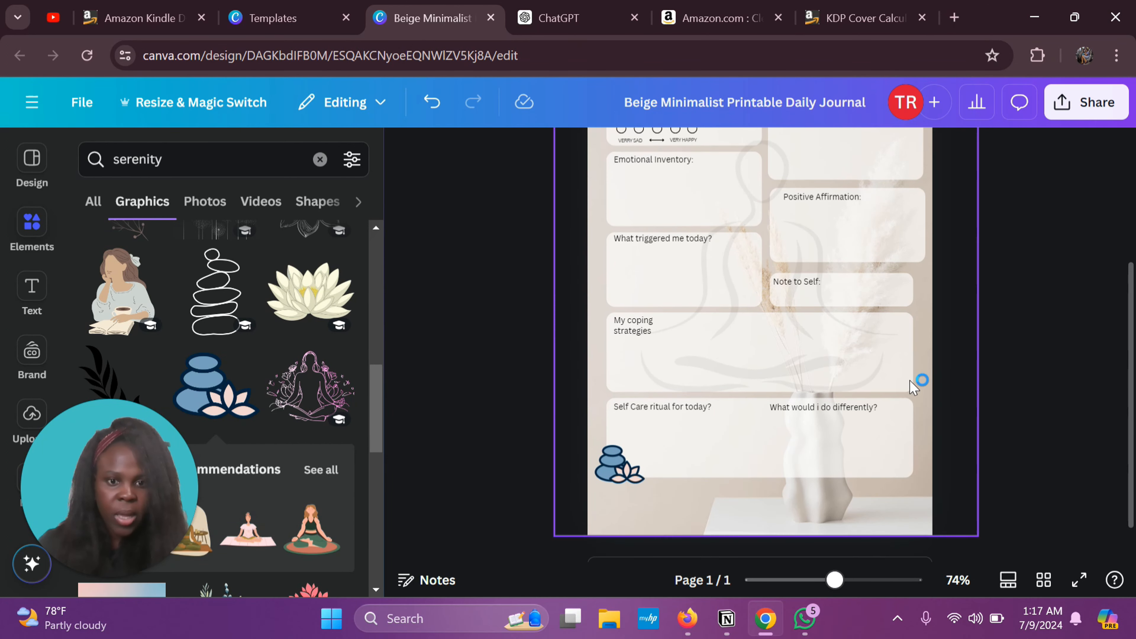
scroll(988, 347, "up", 3)
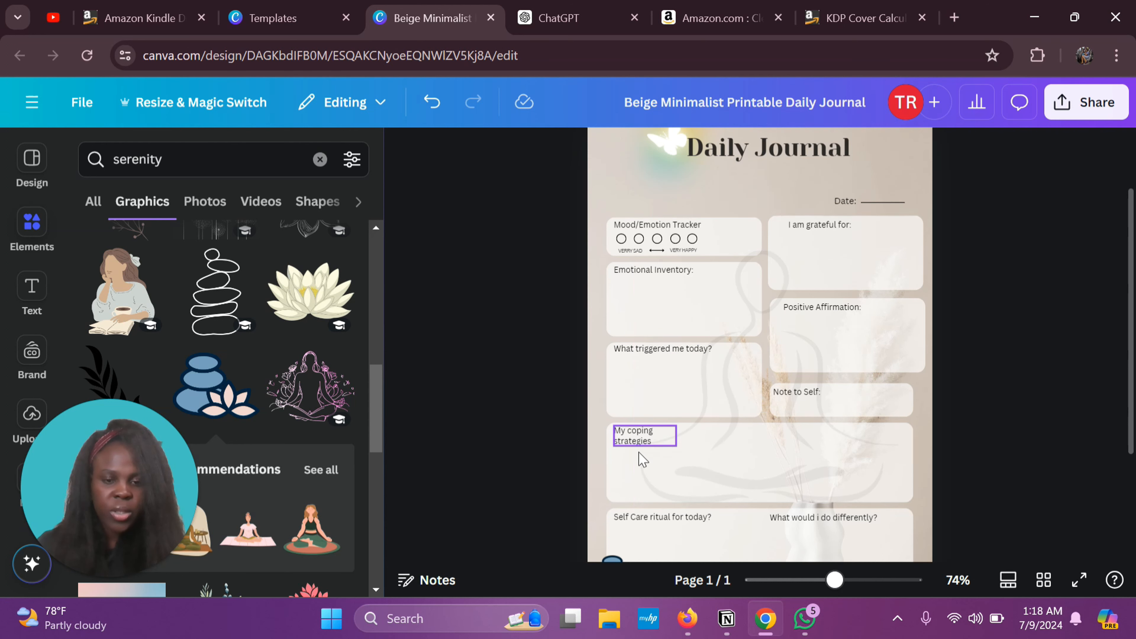
scroll(642, 459, "down", 2)
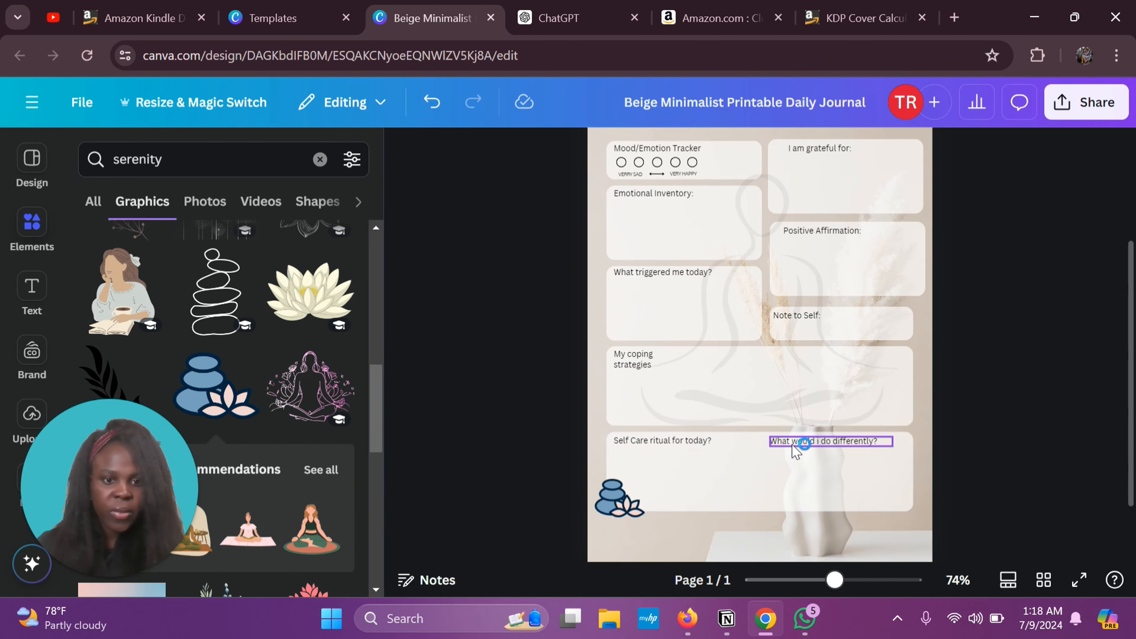
scroll(800, 449, "down", 2)
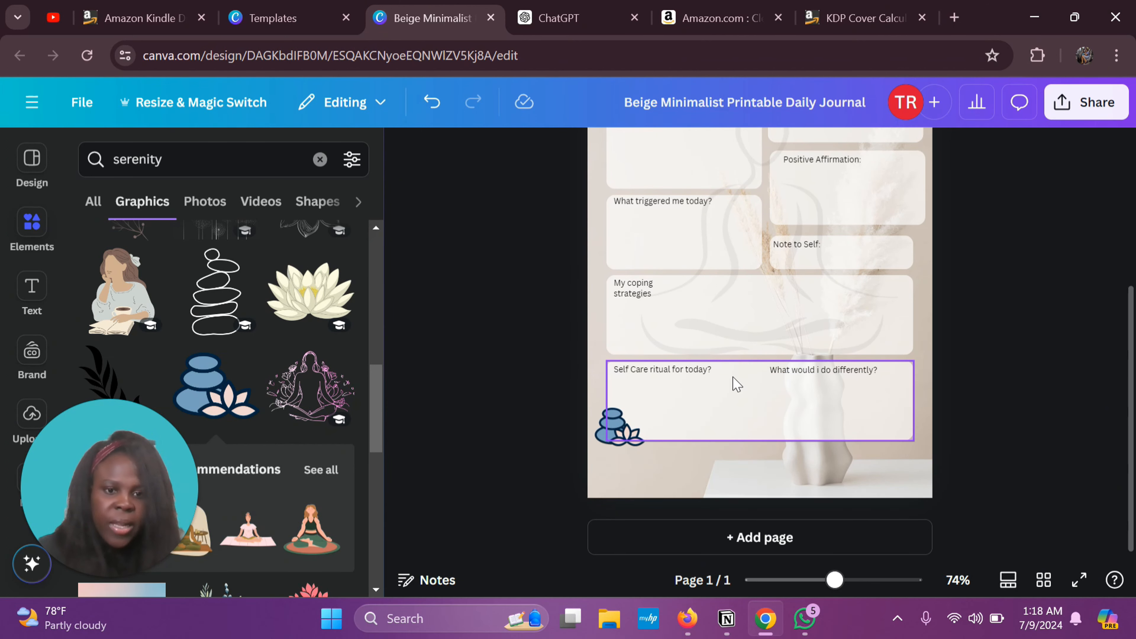
Add the leafy branch line graphic from the serenity results, shrink it and rotate it upright between "Self Care ritual for today?" and "What would i do differently?".
scroll(245, 419, "down", 10)
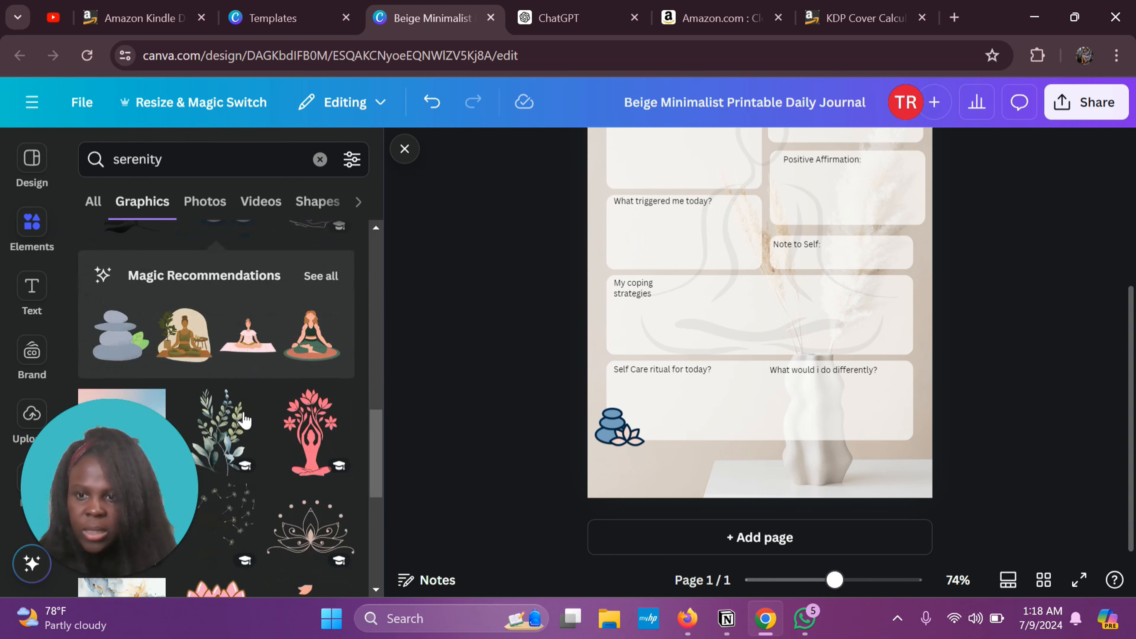
scroll(245, 419, "down", 10)
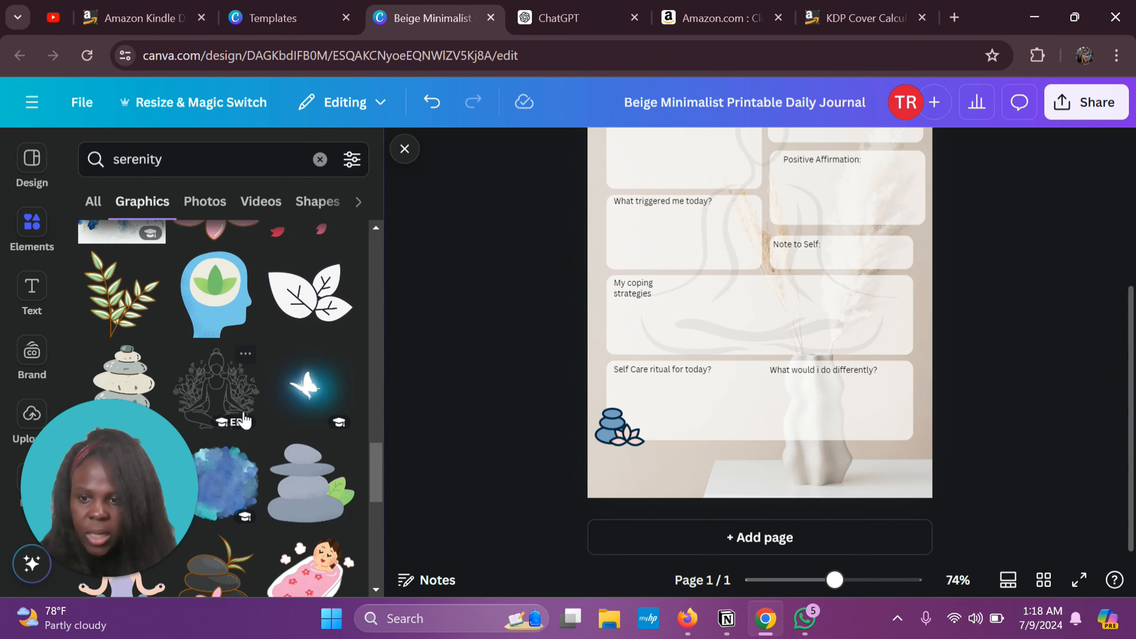
scroll(245, 420, "down", 10)
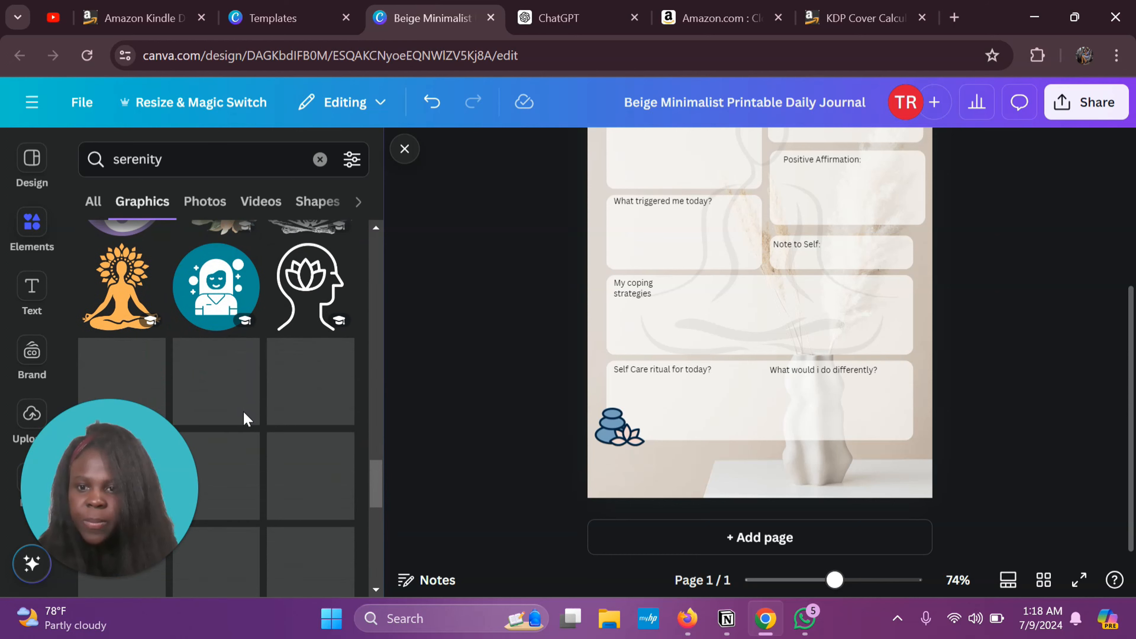
scroll(245, 420, "down", 2)
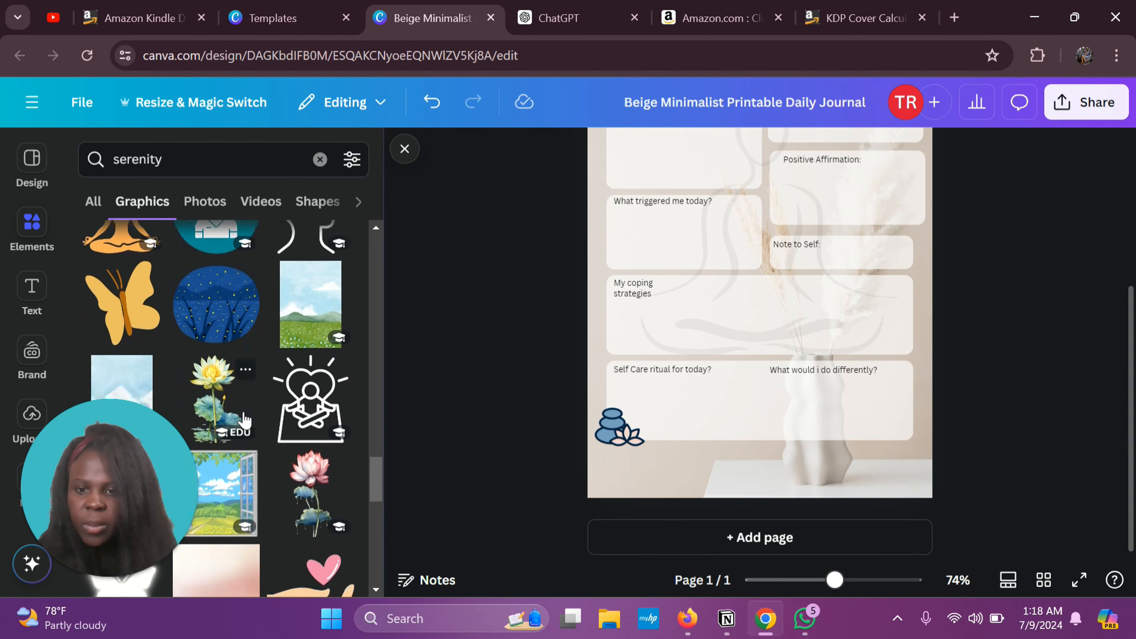
scroll(245, 420, "down", 6)
scroll(245, 420, "up", 20)
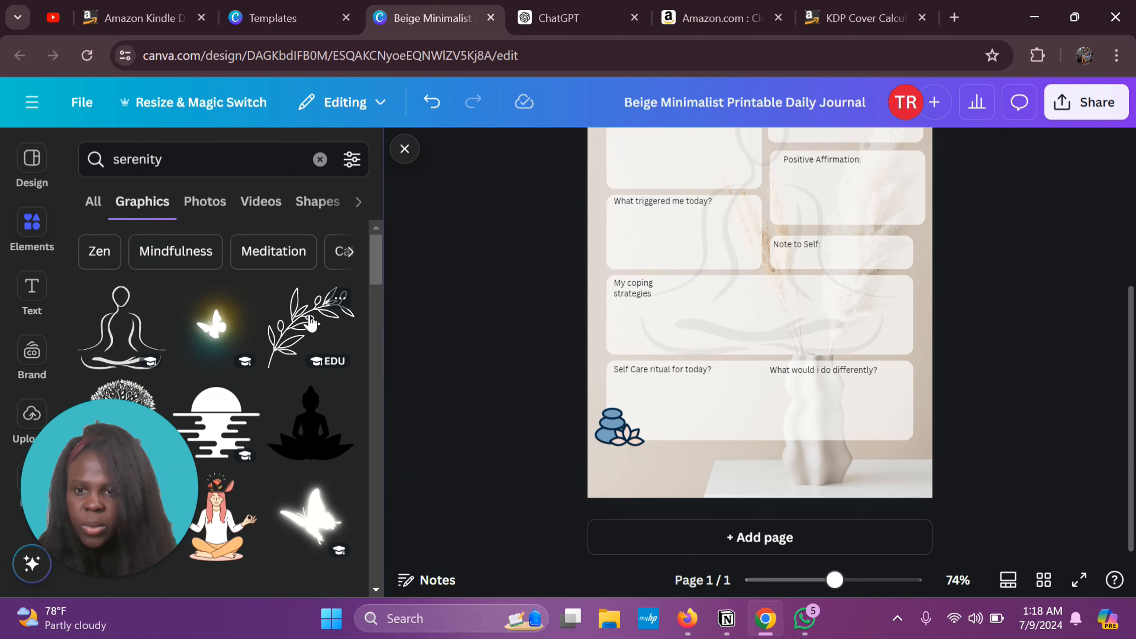
left_click(310, 321)
left_click_drag(754, 270, 760, 392)
left_click_drag(851, 307, 754, 368)
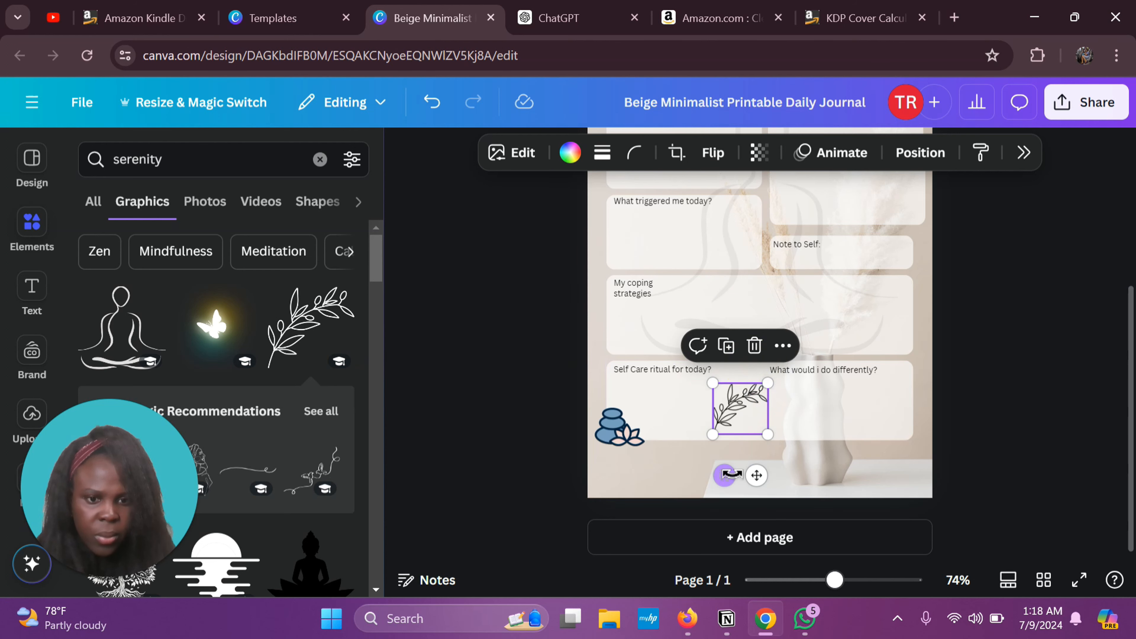
left_click_drag(728, 474, 751, 399)
left_click(1046, 395)
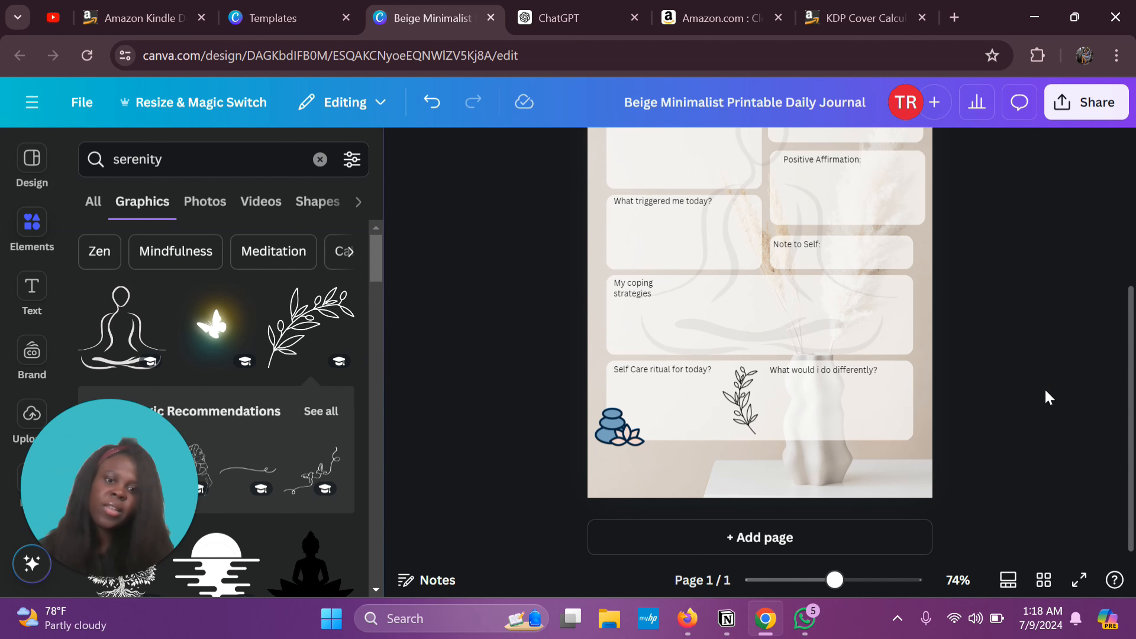
Review the whole Daily Journal page layout, from the title down to the self-care section and its graphics.
scroll(1048, 397, "up", 2)
scroll(1049, 397, "down", 1)
scroll(1048, 397, "up", 3)
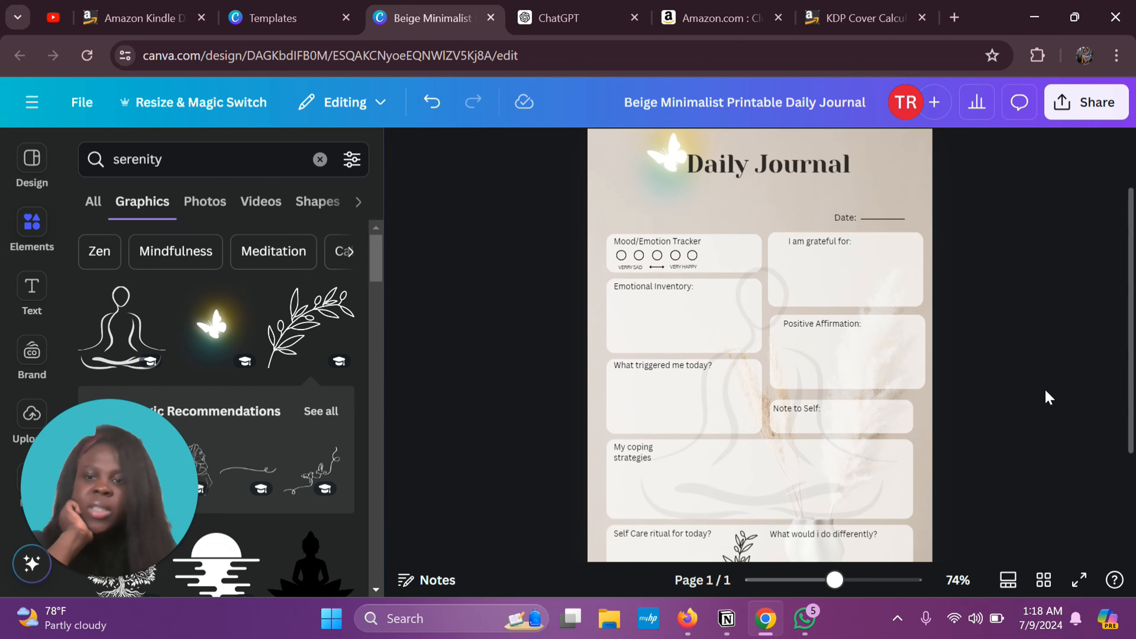
scroll(1049, 397, "up", 2)
scroll(1048, 397, "down", 2)
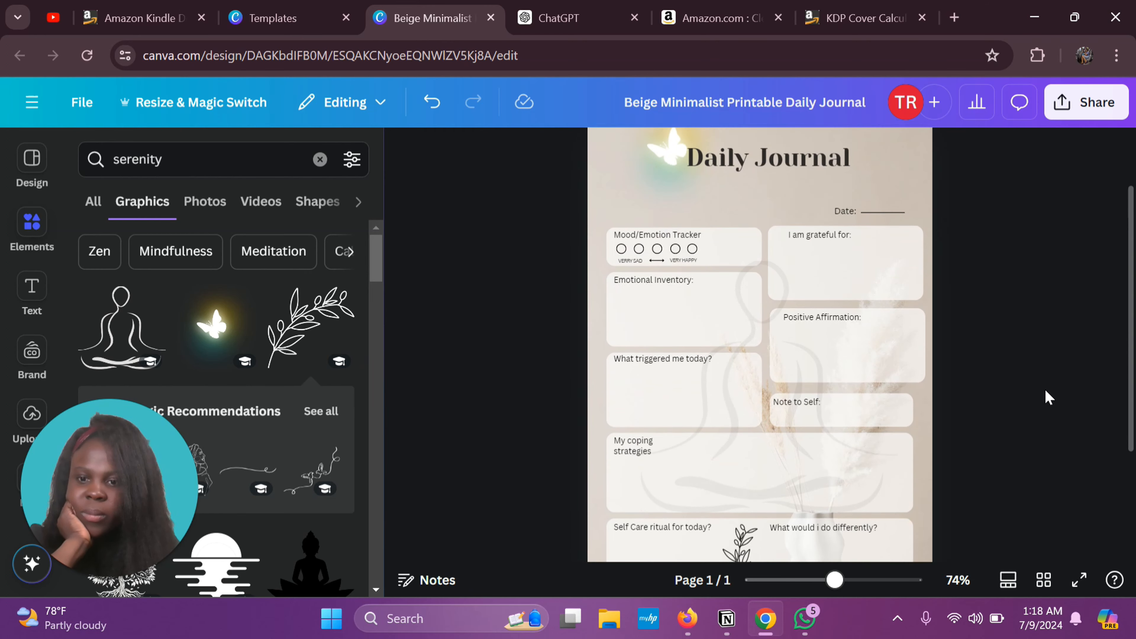
scroll(1049, 397, "down", 2)
scroll(991, 285, "up", 2)
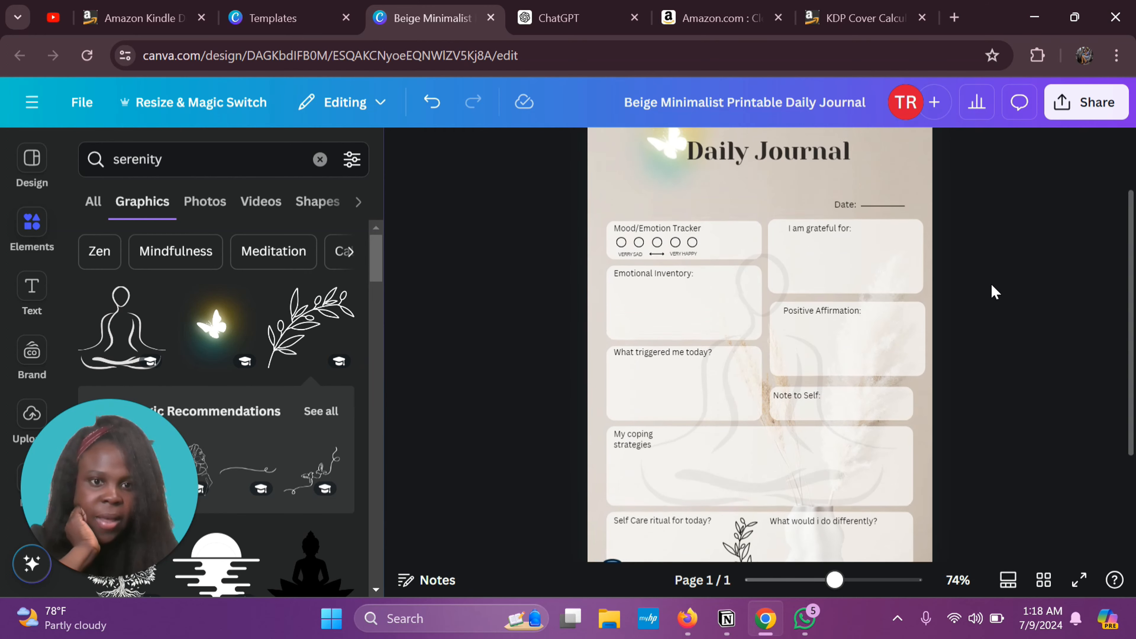
scroll(991, 285, "down", 4)
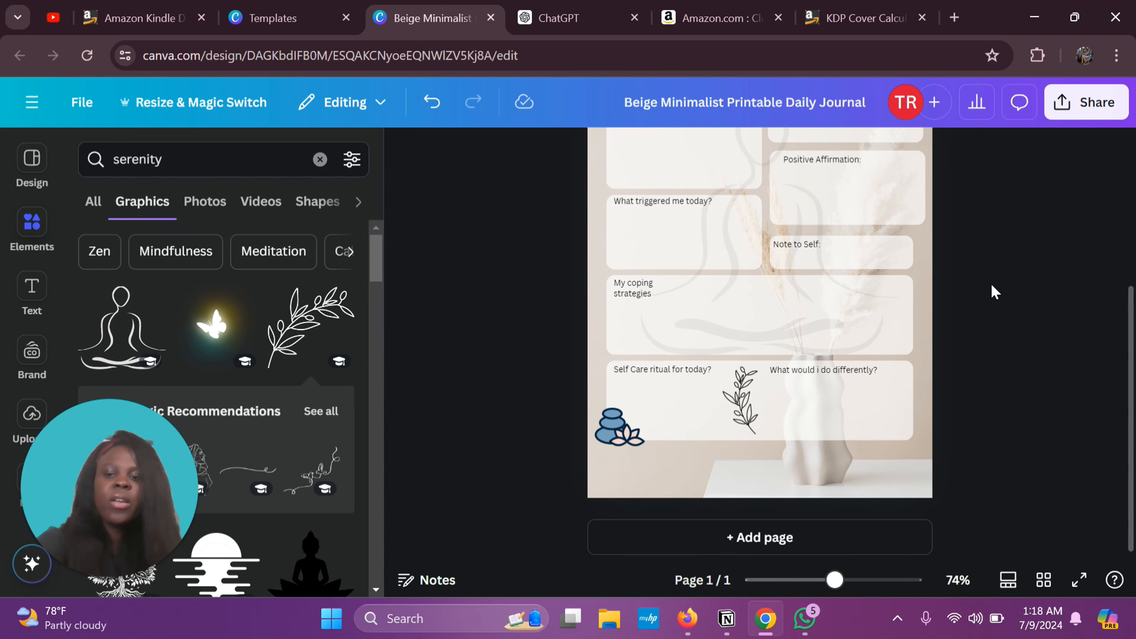
scroll(996, 425, "up", 4)
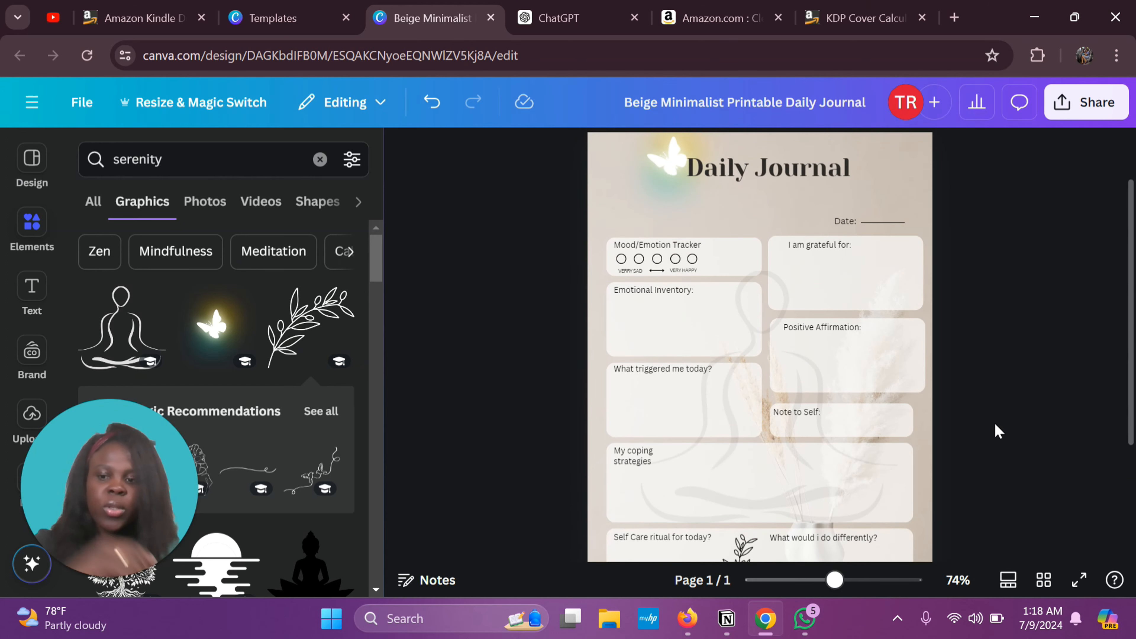
scroll(987, 458, "up", 2)
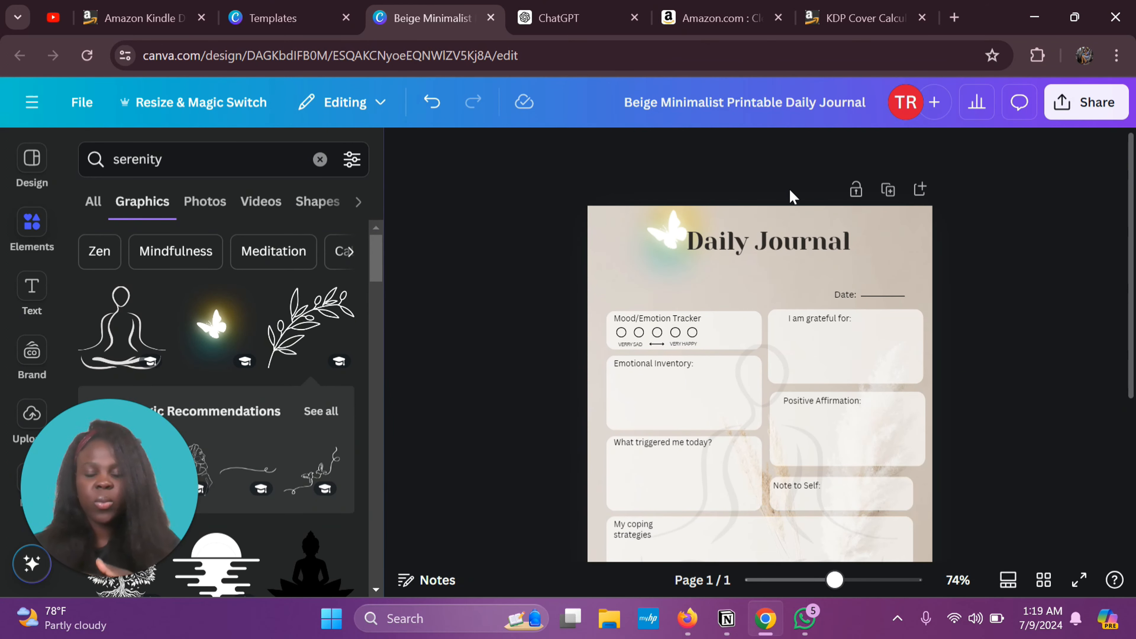
scroll(789, 286, "down", 6)
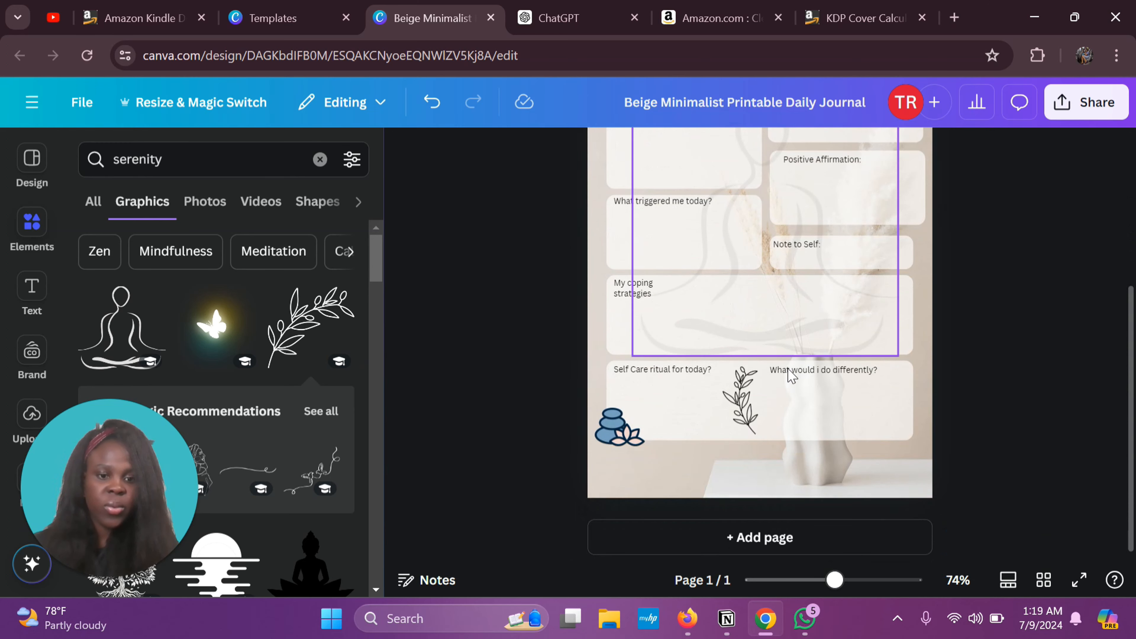
scroll(971, 431, "up", 2)
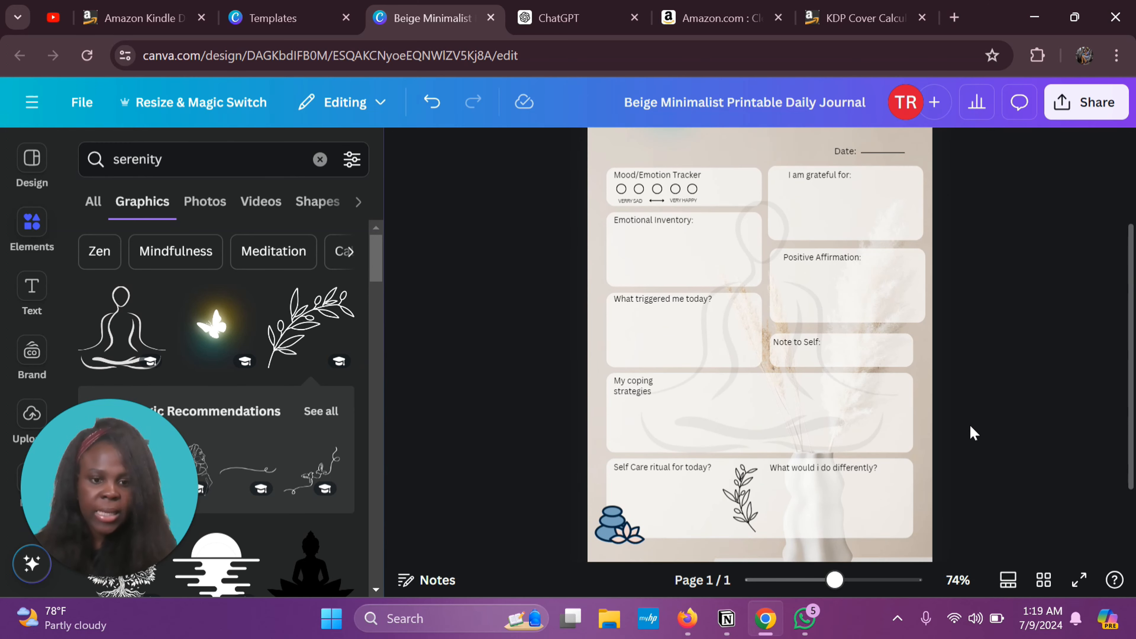
Duplicate the Daily Journal page and look over the copy and the original.
scroll(969, 423, "down", 1, "ctrl")
scroll(969, 424, "up", 3)
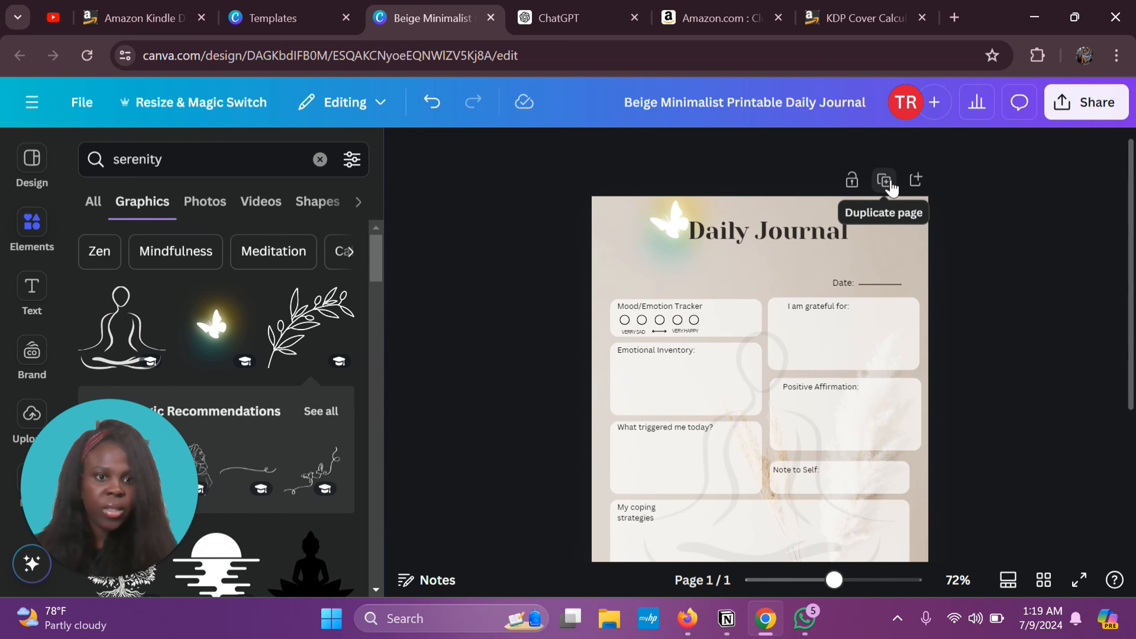
left_click(890, 185)
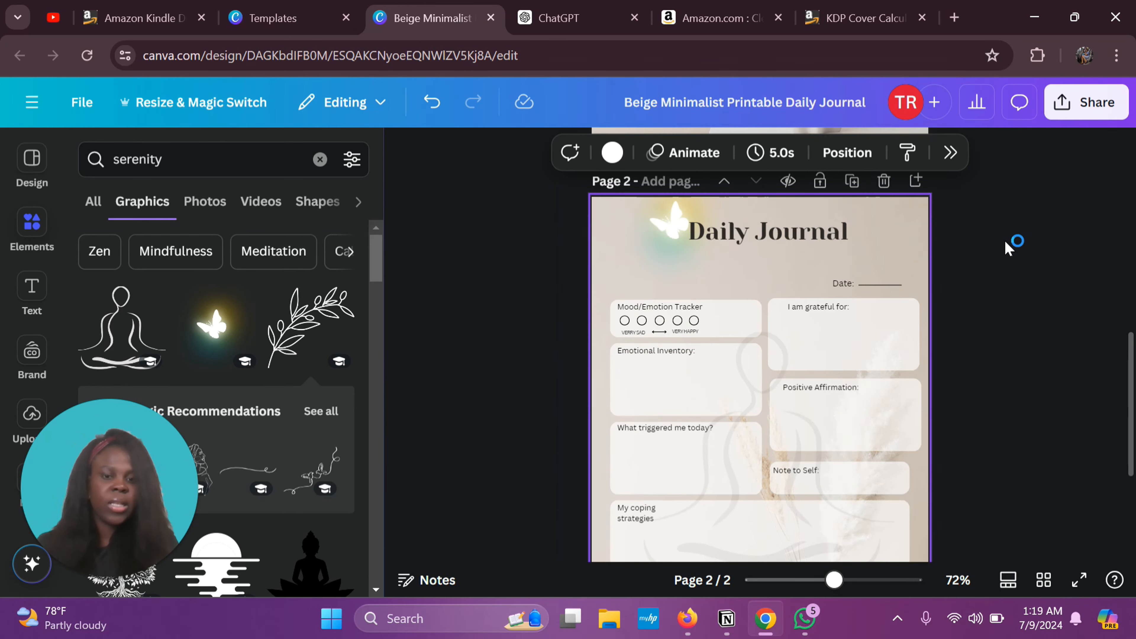
scroll(1005, 242, "down", 4)
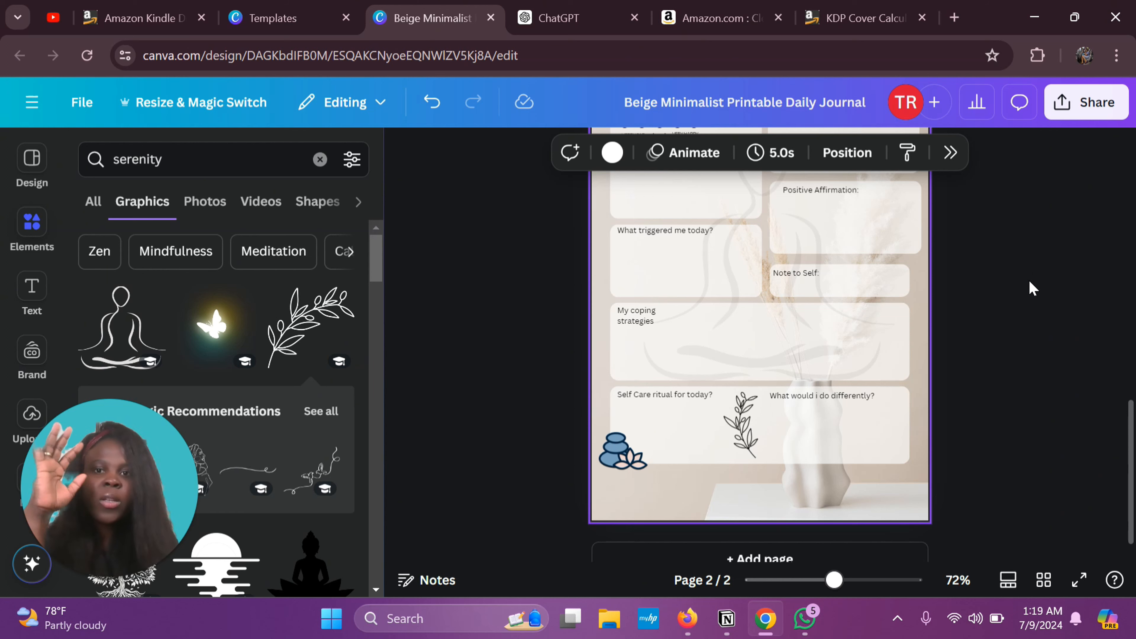
scroll(1028, 281, "up", 10)
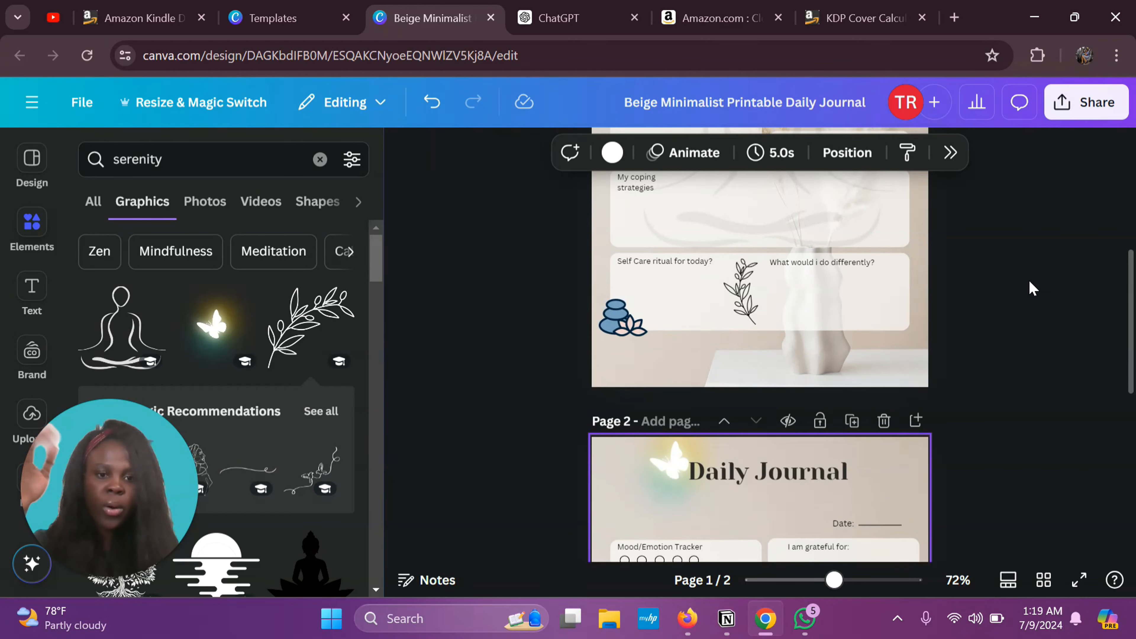
scroll(1029, 278, "up", 4)
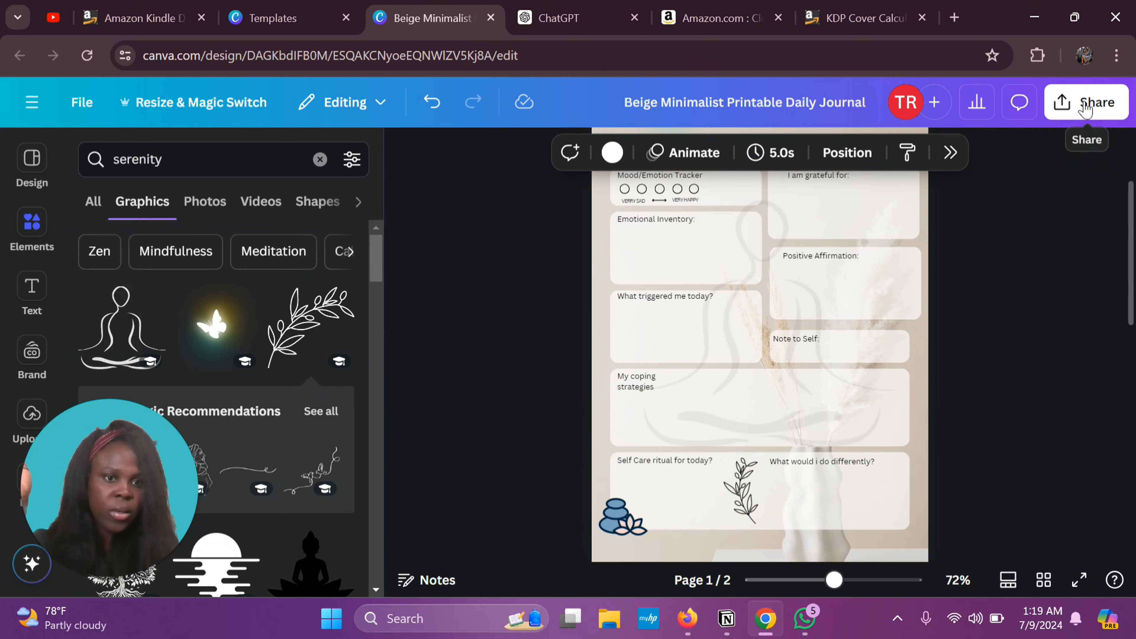
Download all pages of the journal as PDF Print with the CMYK (best for professional printing) color profile.
left_click(1088, 105)
scroll(975, 316, "down", 3)
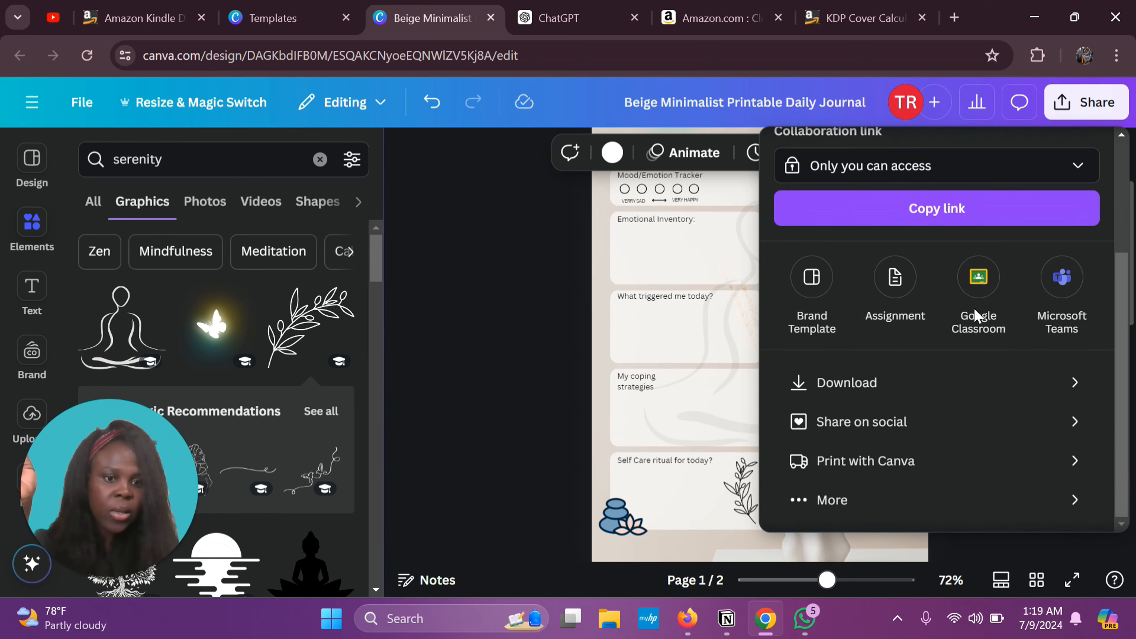
left_click(899, 383)
left_click(924, 231)
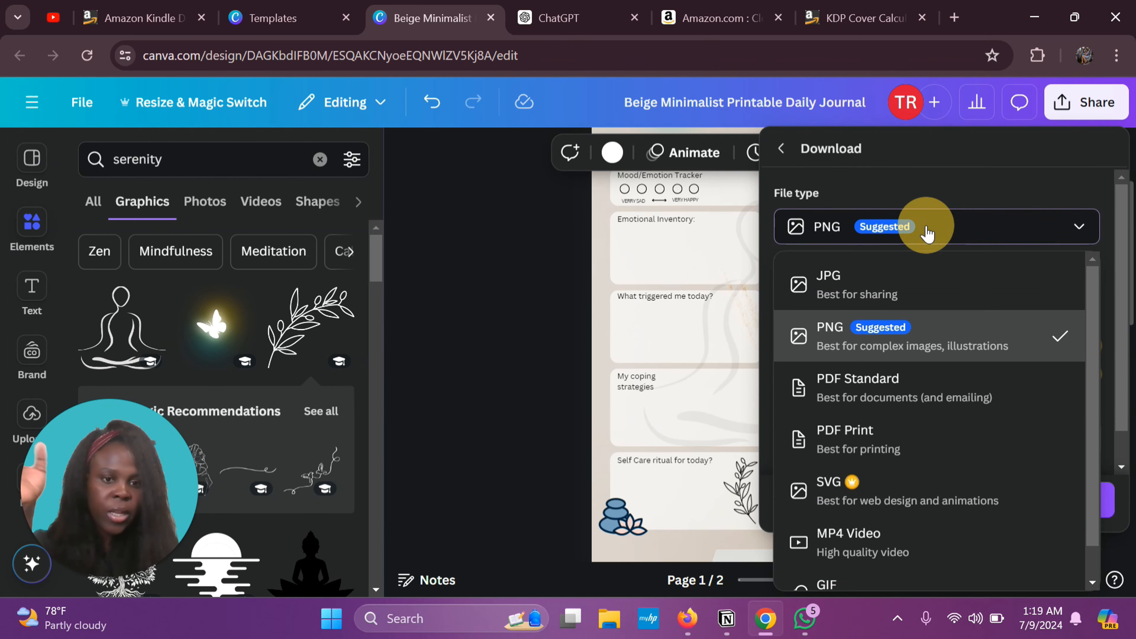
scroll(948, 370, "down", 1)
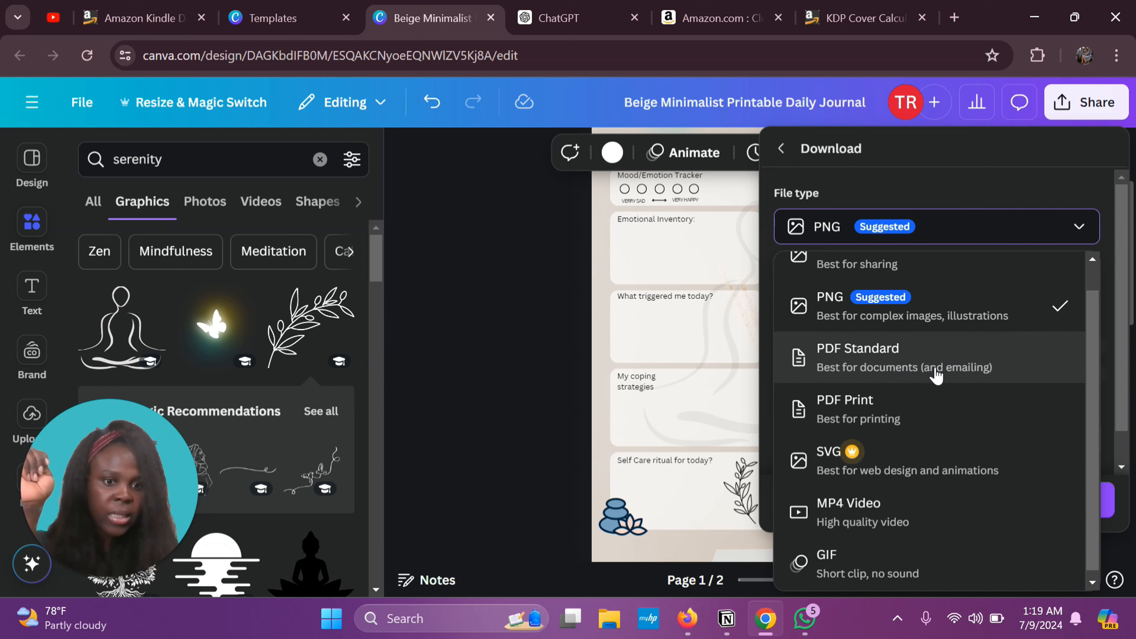
left_click(868, 415)
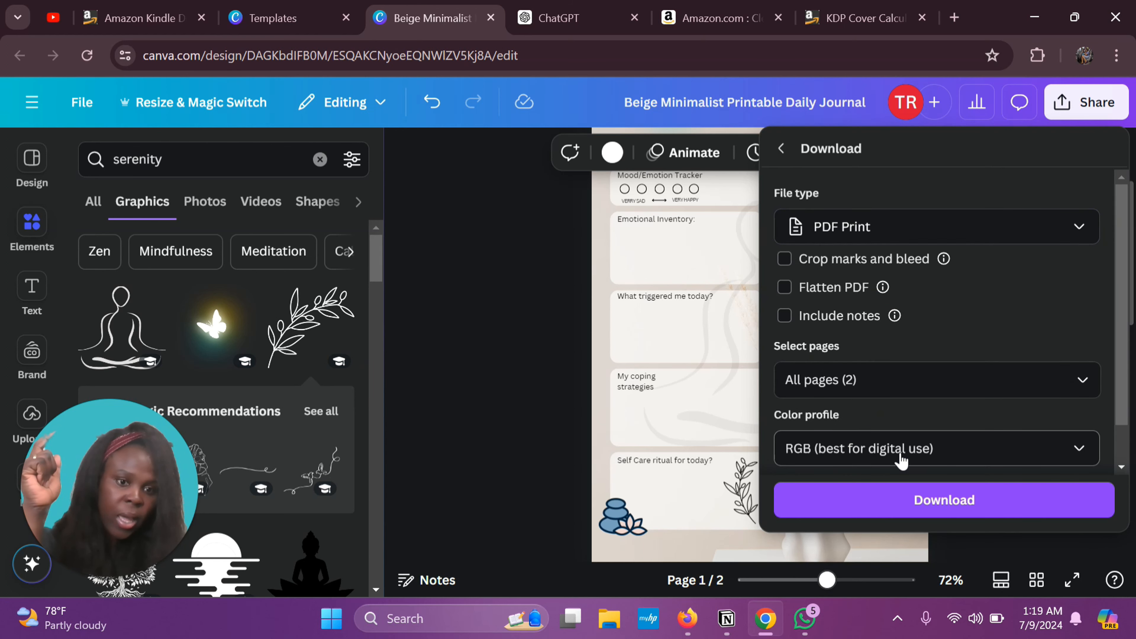
left_click(901, 460)
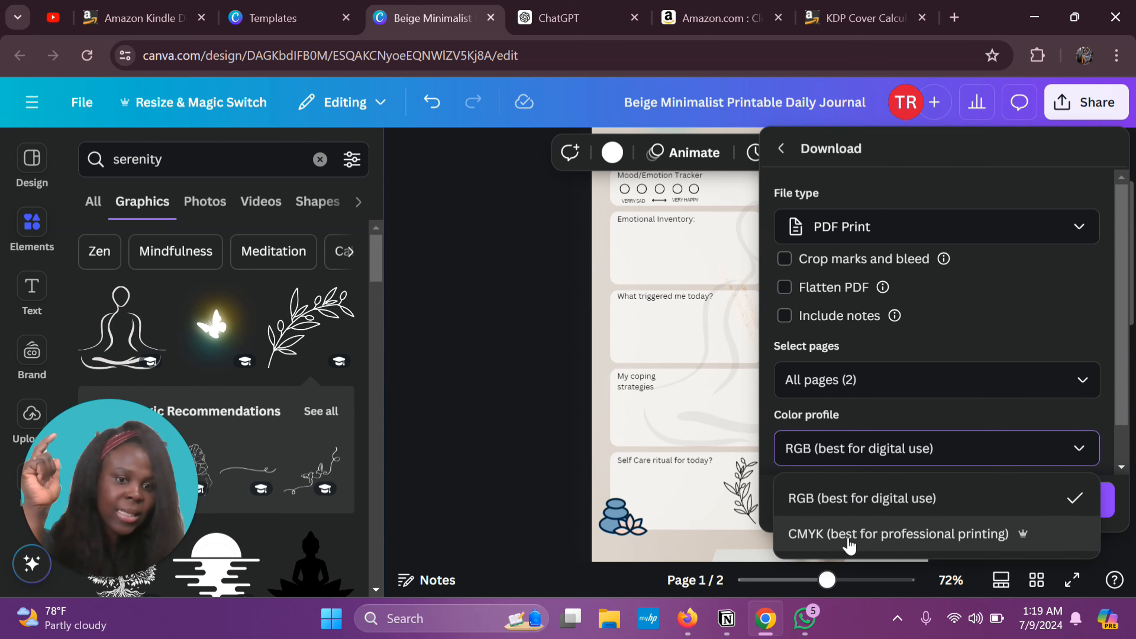
left_click(924, 539)
left_click(917, 513)
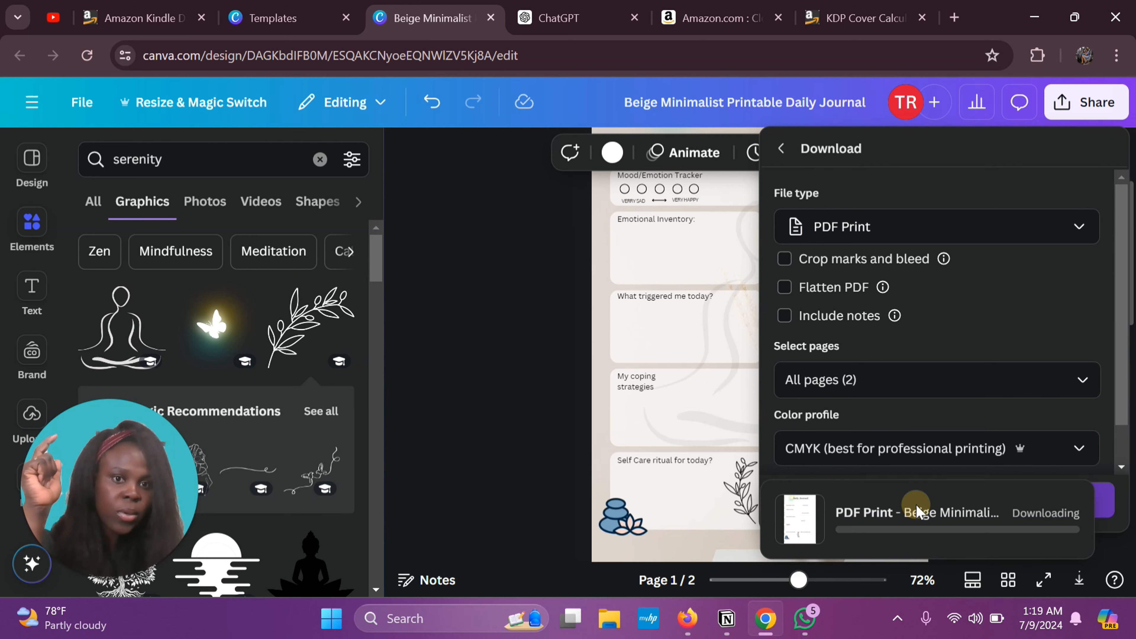
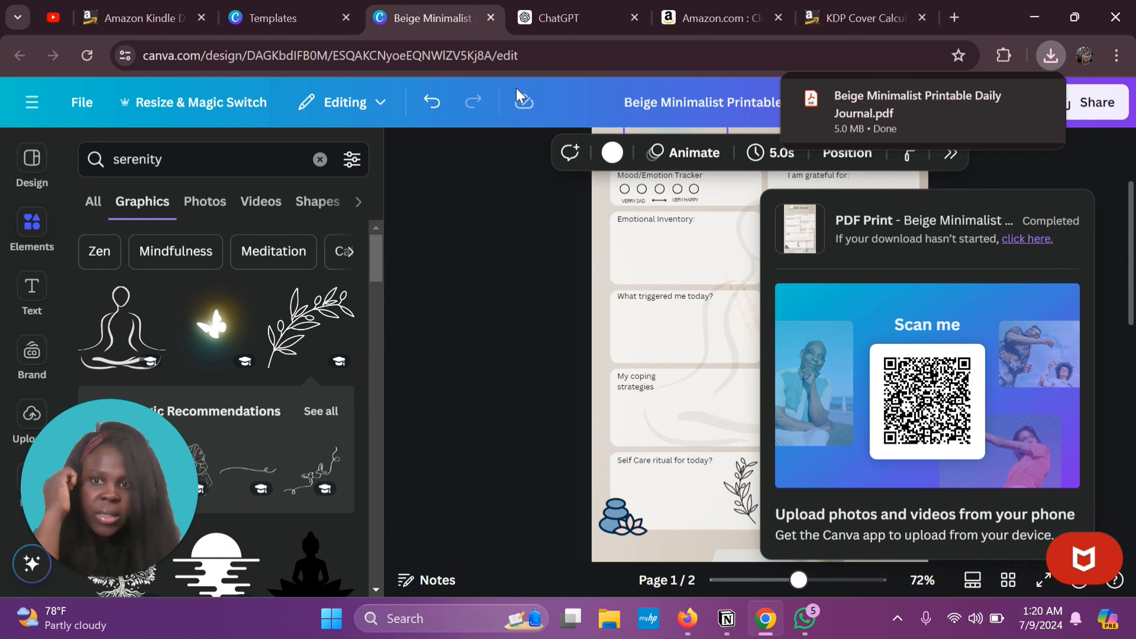
Close the journal design and the open template preview, and return to browsing the mental health journals templates.
left_click(491, 18)
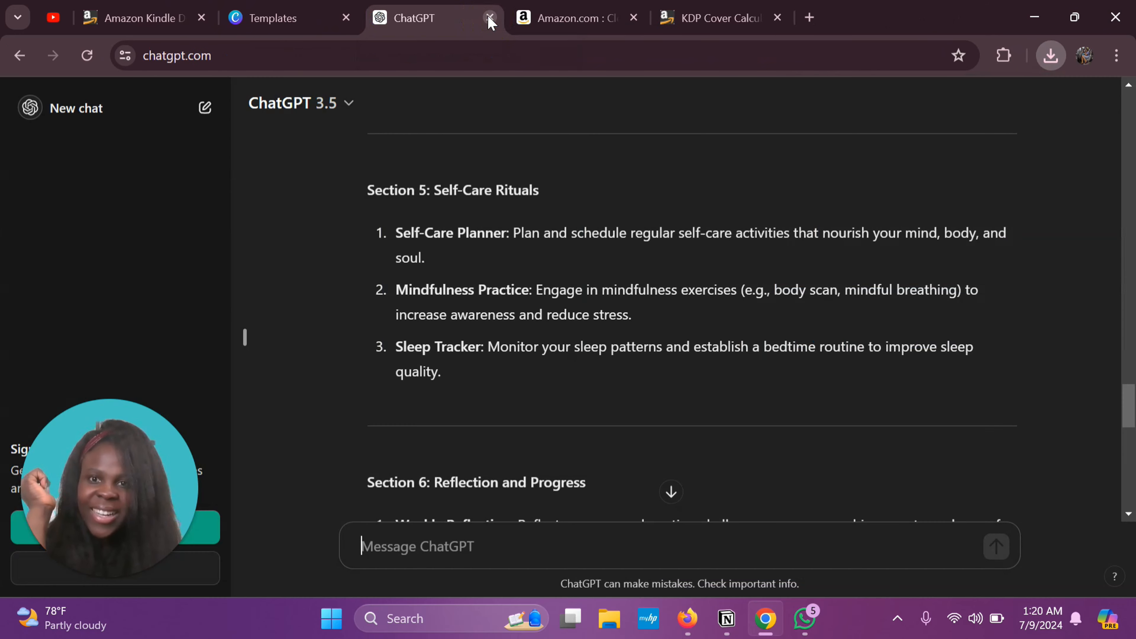
left_click(252, 19)
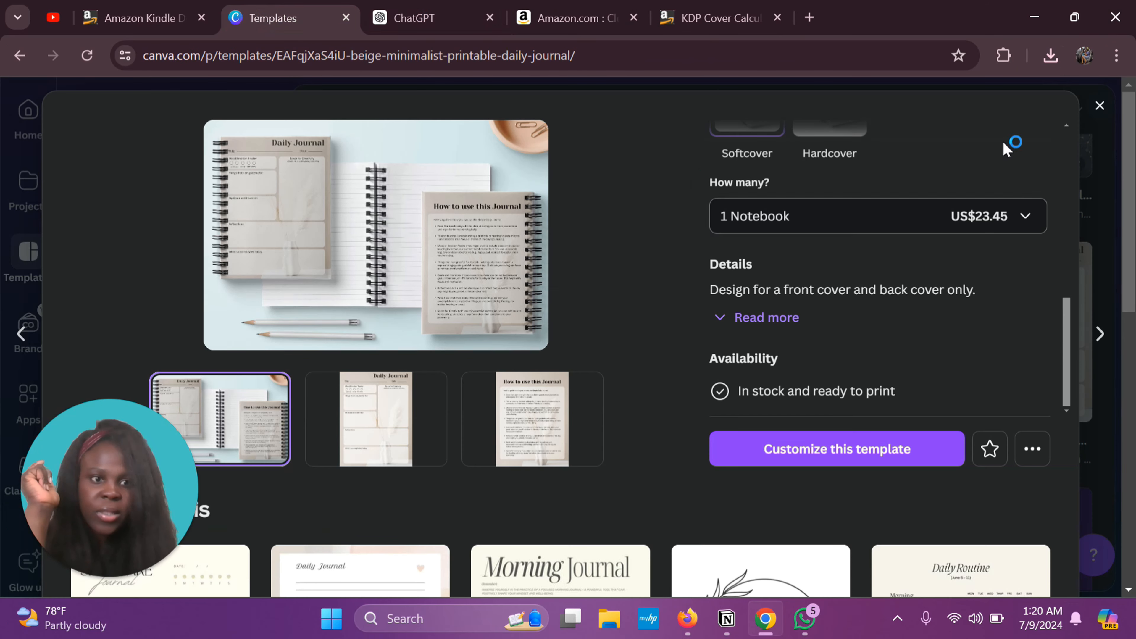
left_click(1096, 113)
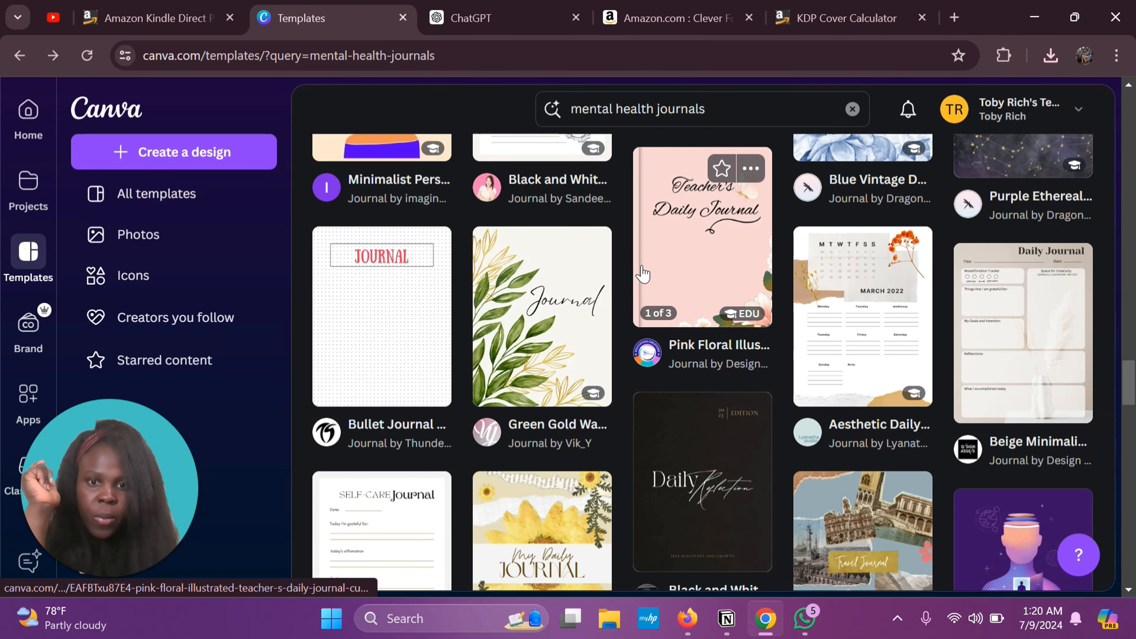
scroll(642, 273, "up", 1)
scroll(642, 273, "up", 7)
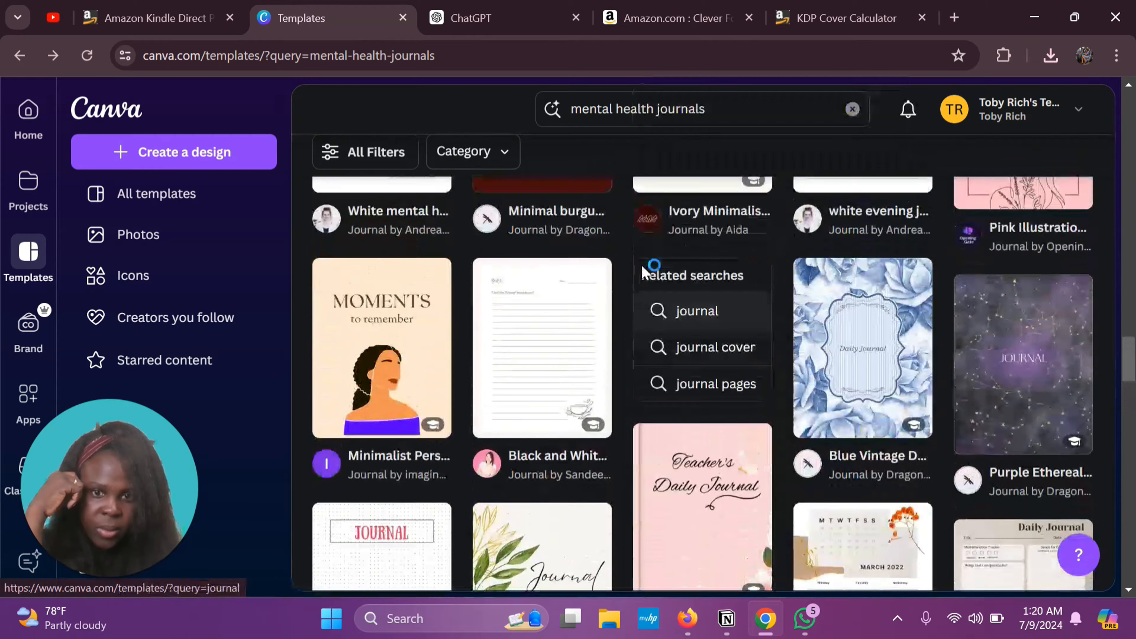
Start a new custom-size design and set its units to inches.
scroll(643, 273, "up", 8)
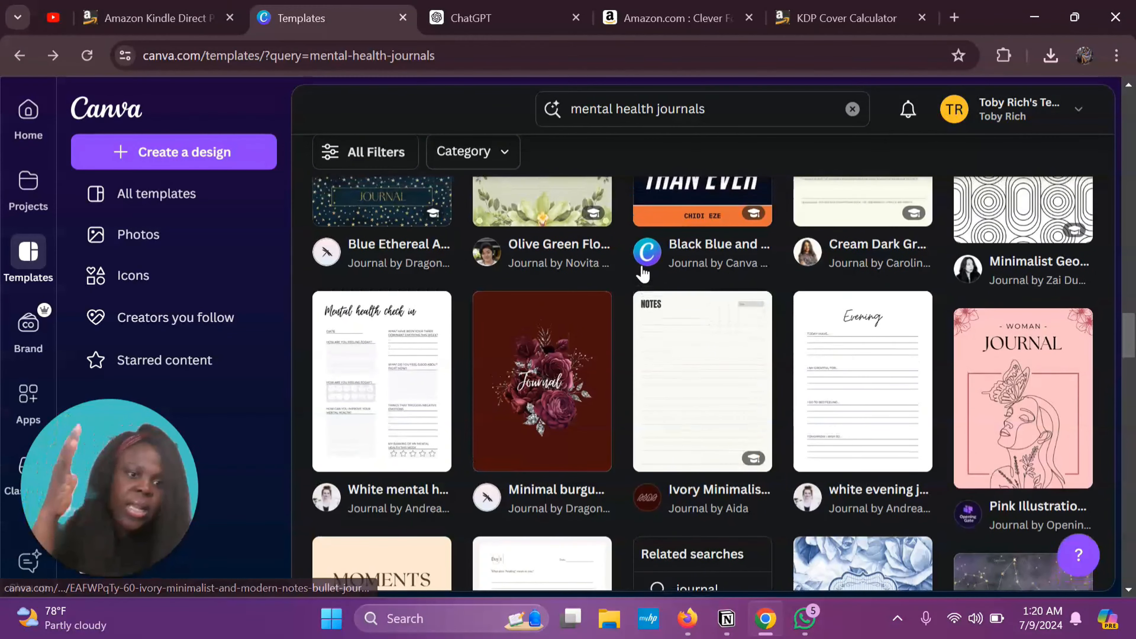
scroll(642, 273, "up", 10)
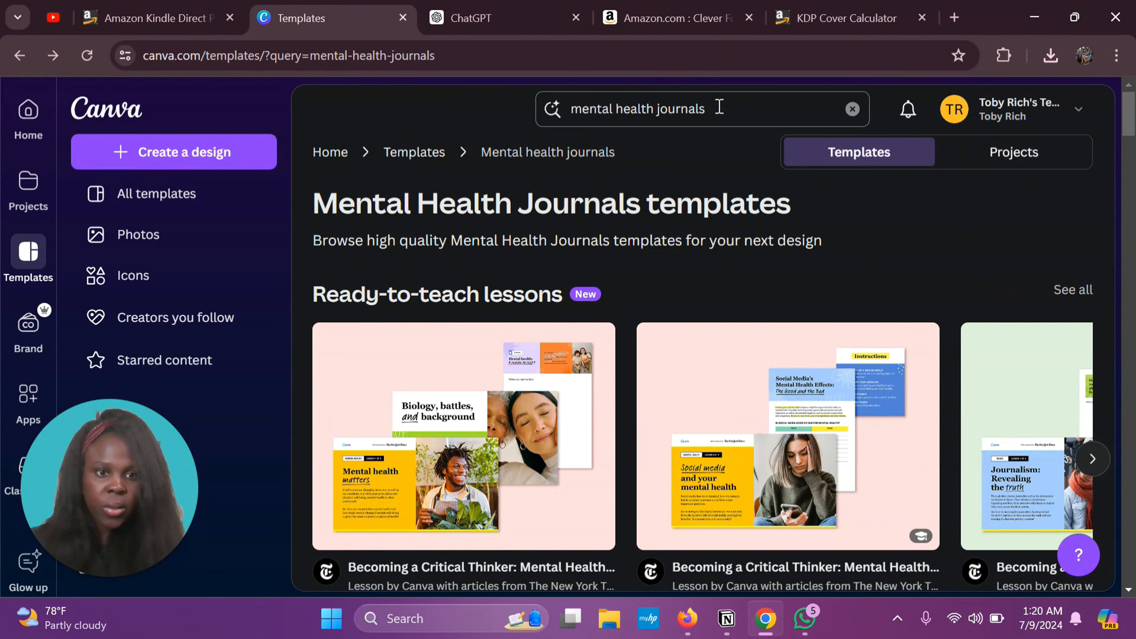
left_click(186, 157)
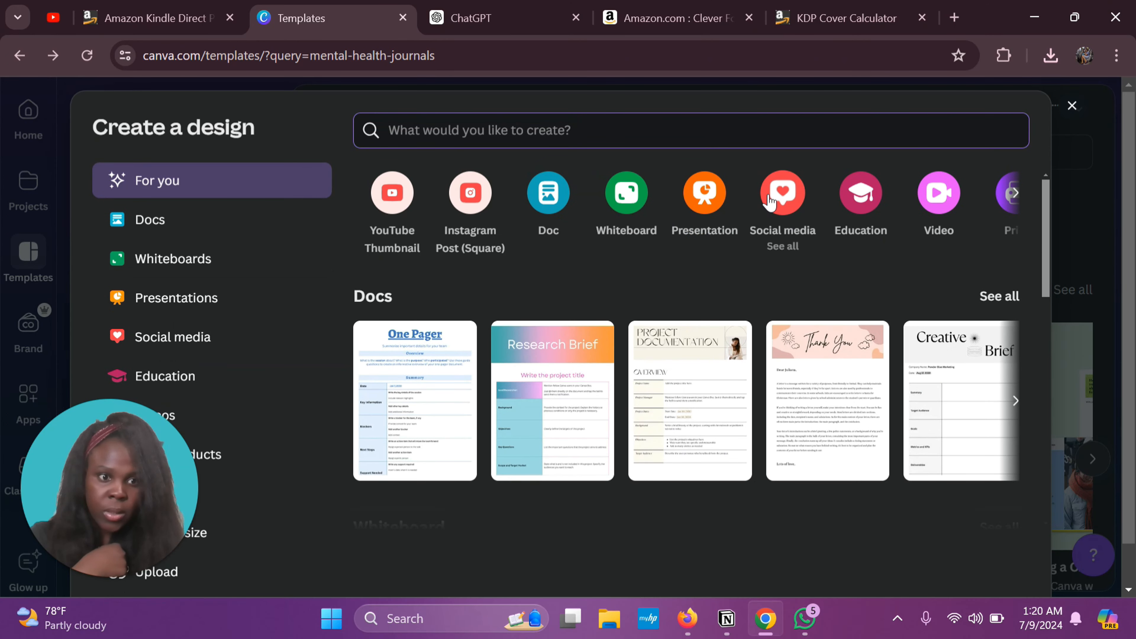
scroll(783, 192, "right", 5)
left_click(824, 195)
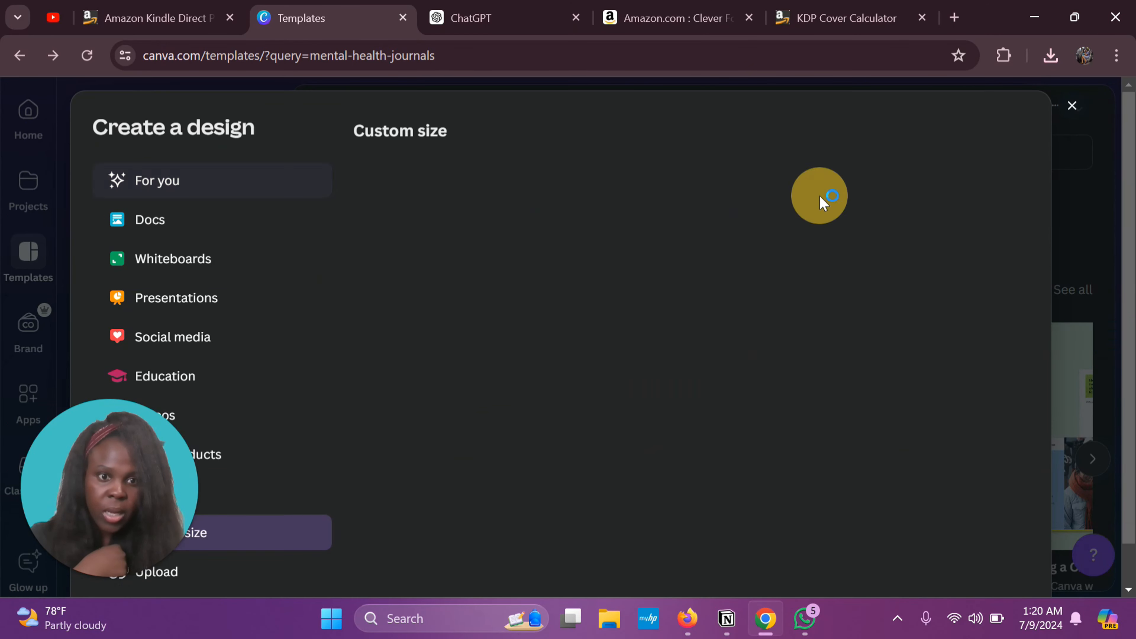
left_click(863, 212)
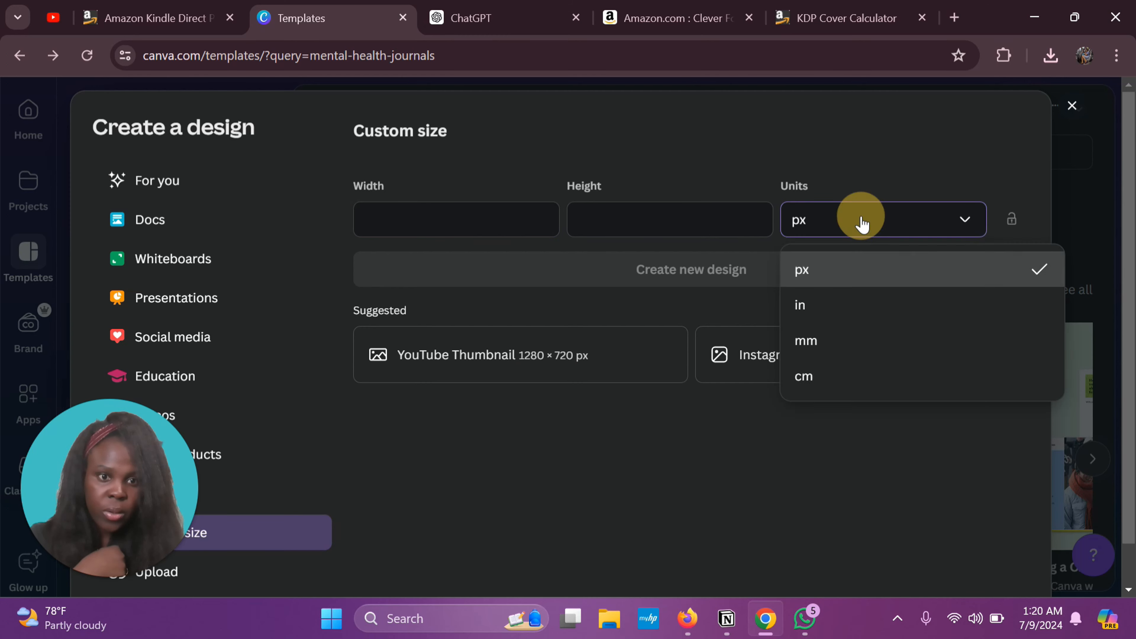
left_click(837, 309)
Switch to the KDP Cover Calculator and check the full cover width and height, glancing at the Clever Fox journal listing.
left_click(822, 20)
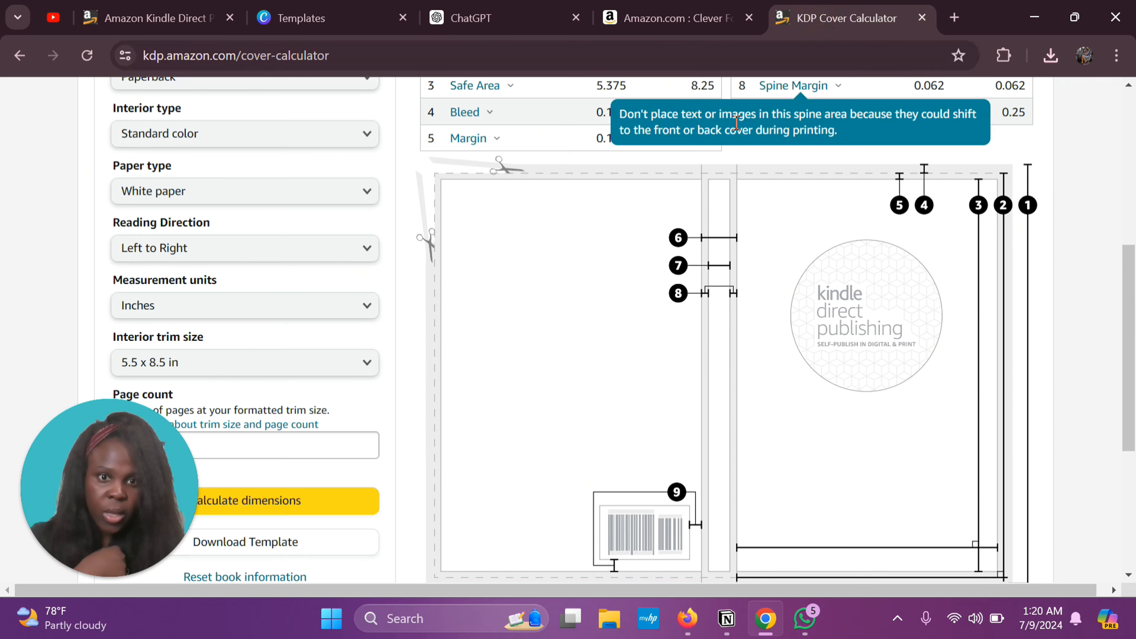
scroll(703, 202, "up", 4)
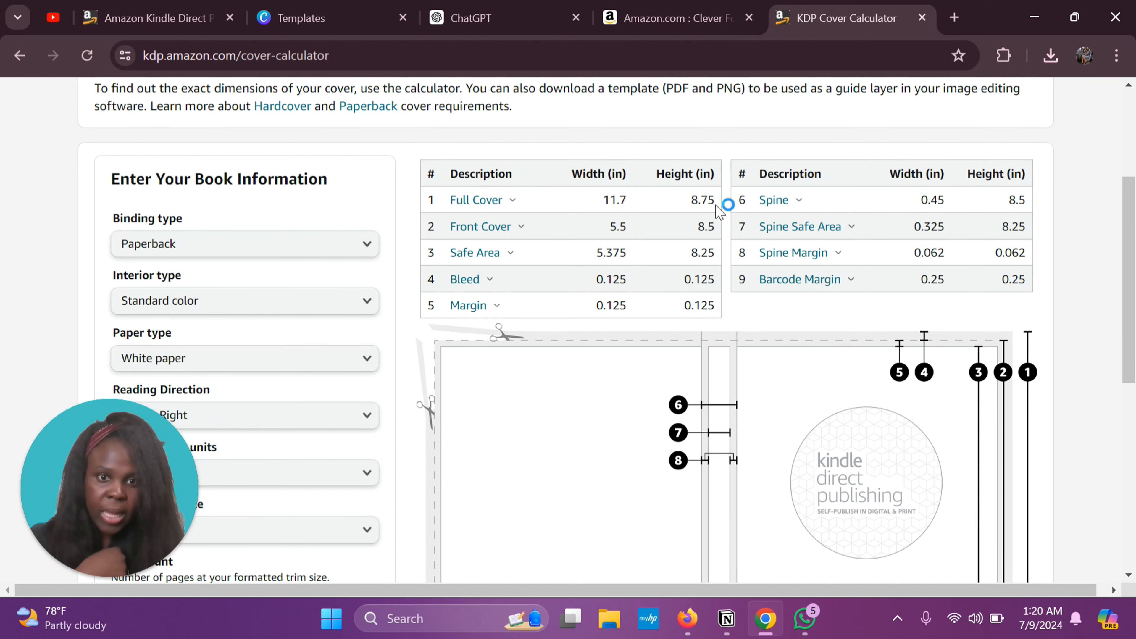
left_click(668, 18)
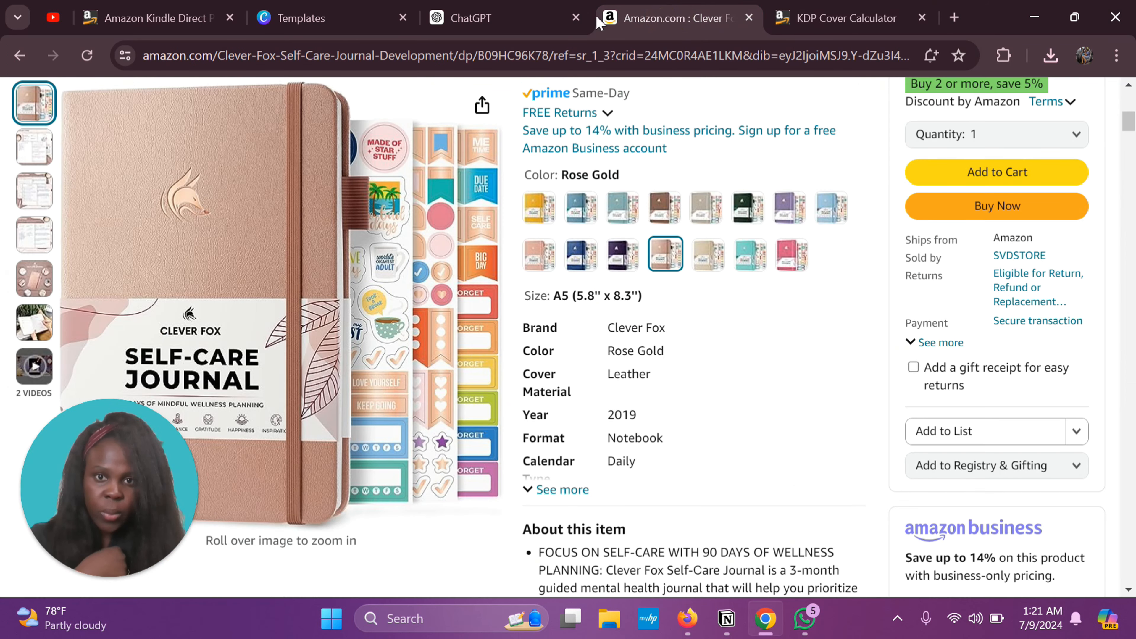
left_click(813, 19)
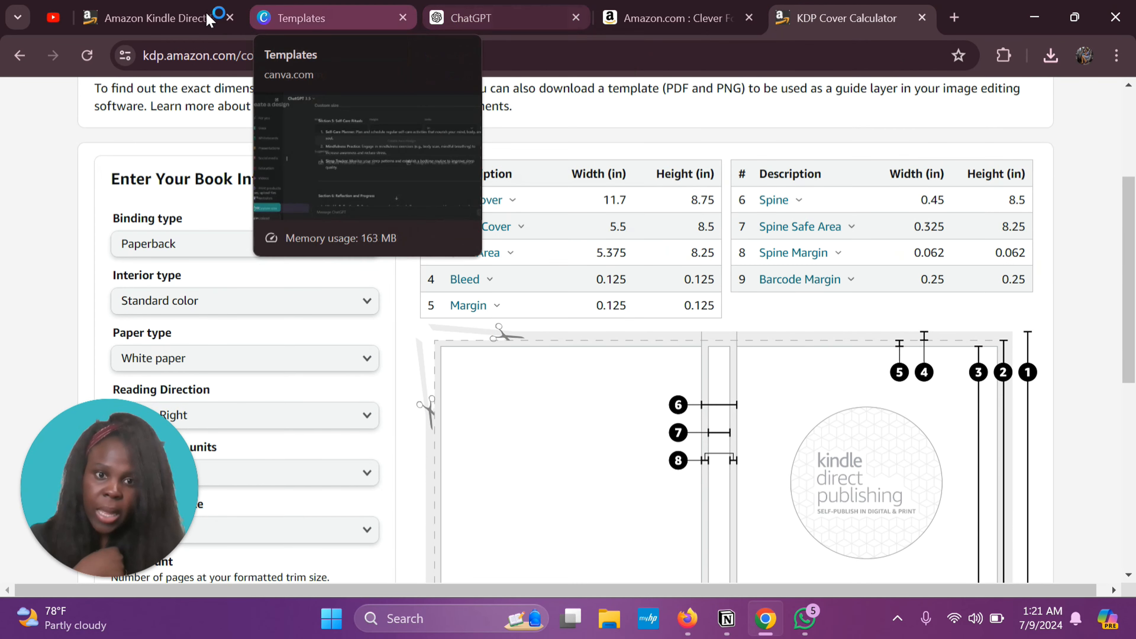
Return to Canva and create the custom design with a width of 11.7 in and a height of 8.75 in.
left_click(323, 19)
left_click(448, 216)
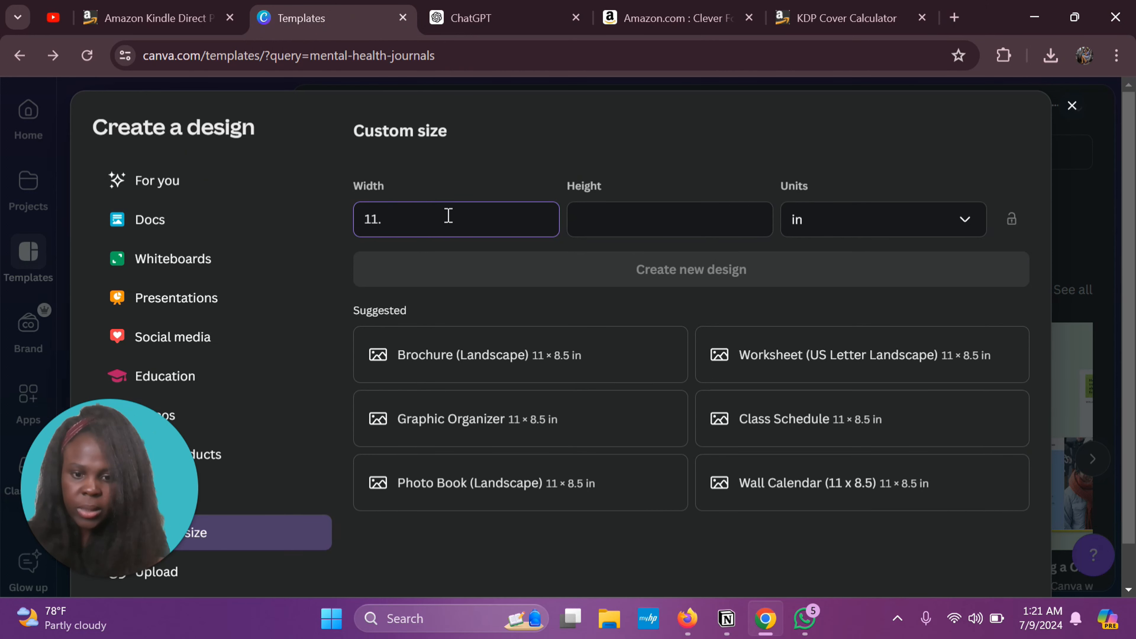
left_click(609, 226)
type("8.75")
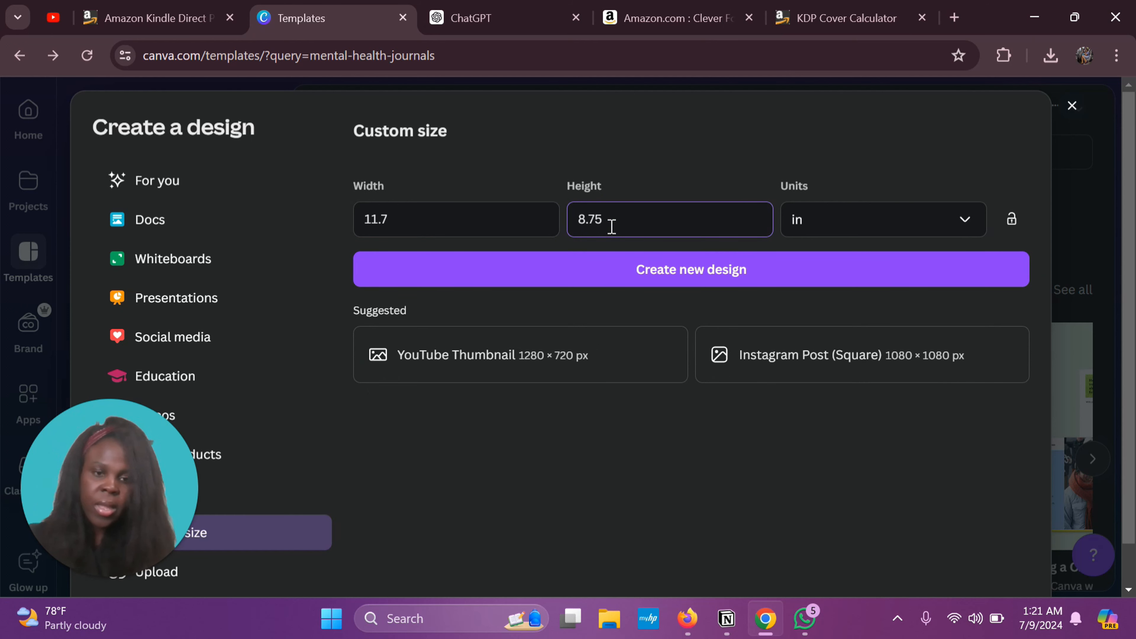
left_click(754, 269)
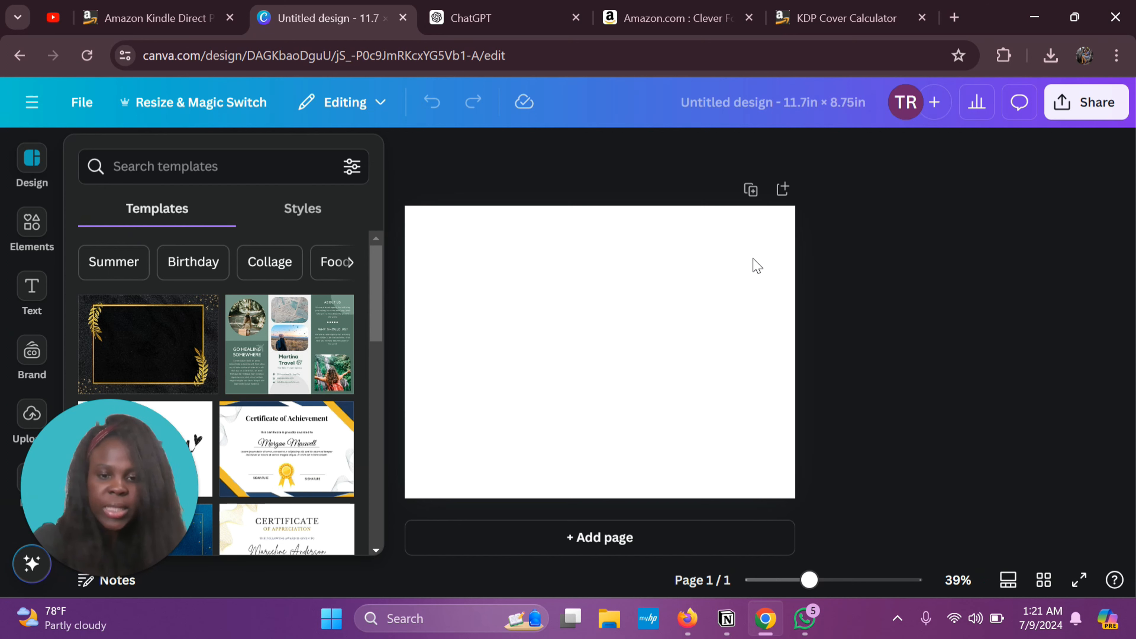
Search the blank page's background colors for sage.
left_click(750, 321)
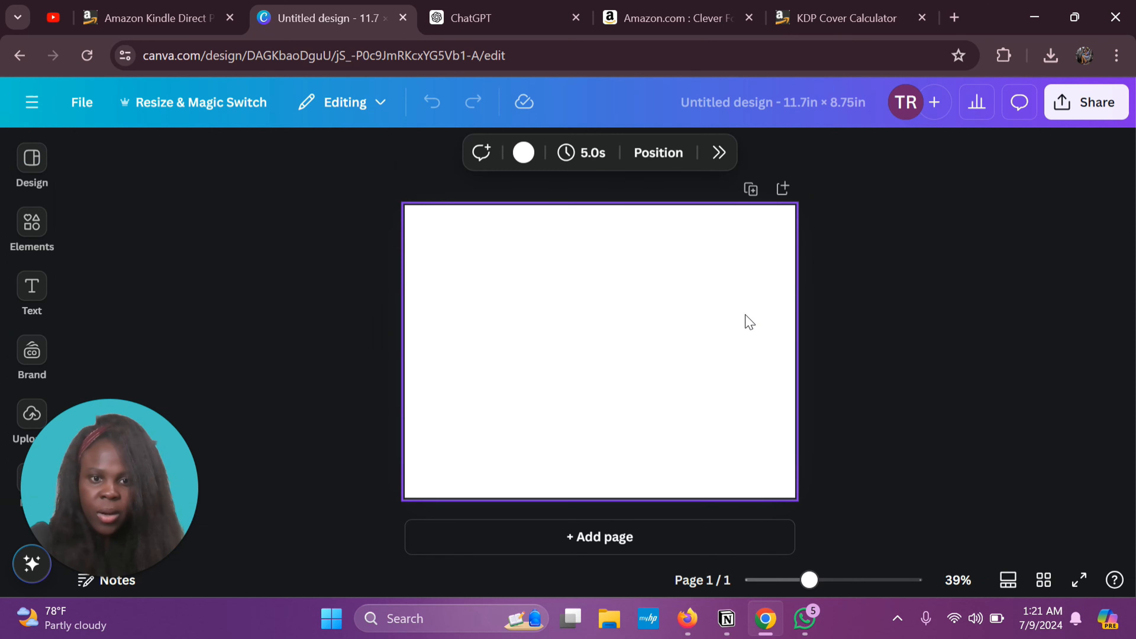
left_click(522, 157)
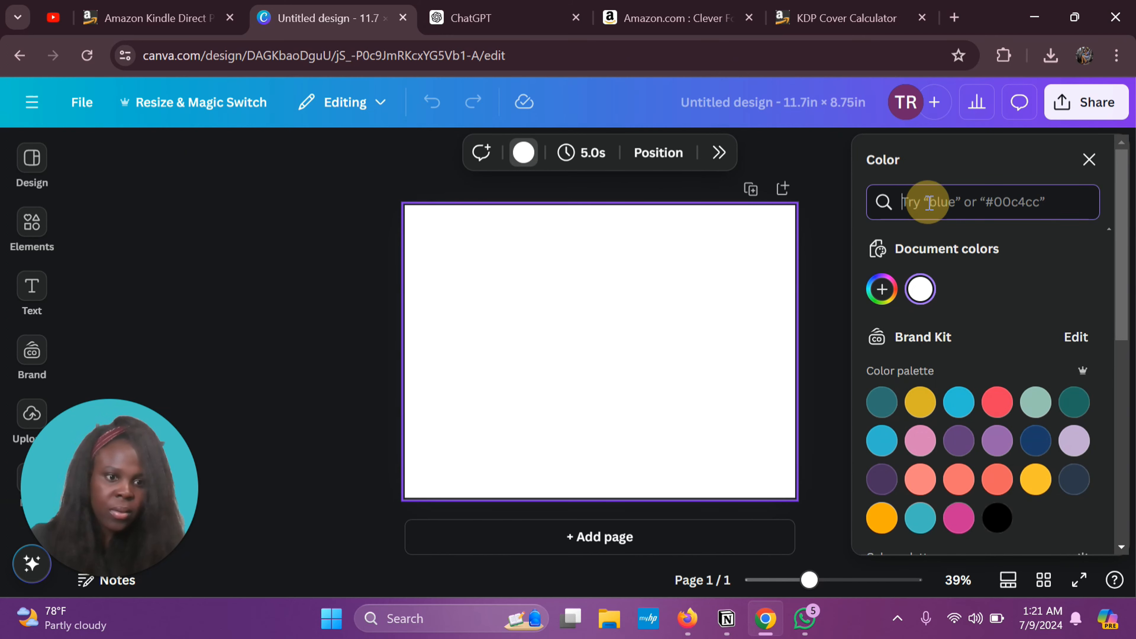
type("sage")
key("Return")
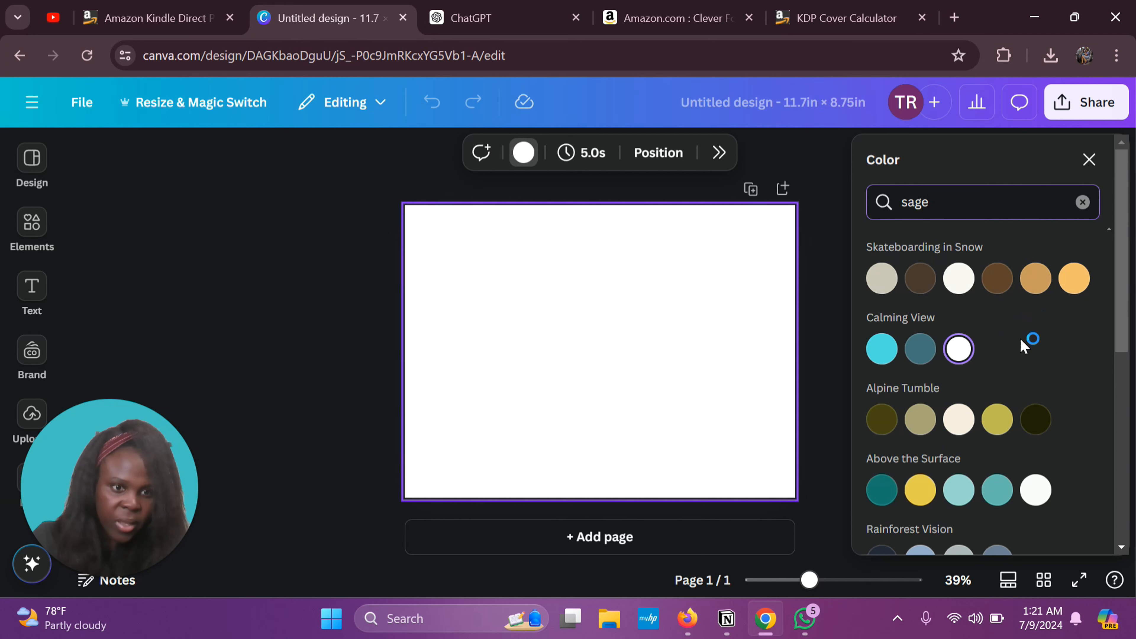
Try the dark olive #454411 as the page background, and replace it with the sage green #738561 from the Cotton Candy palette.
scroll(1012, 402, "down", 1)
scroll(1012, 403, "down", 1)
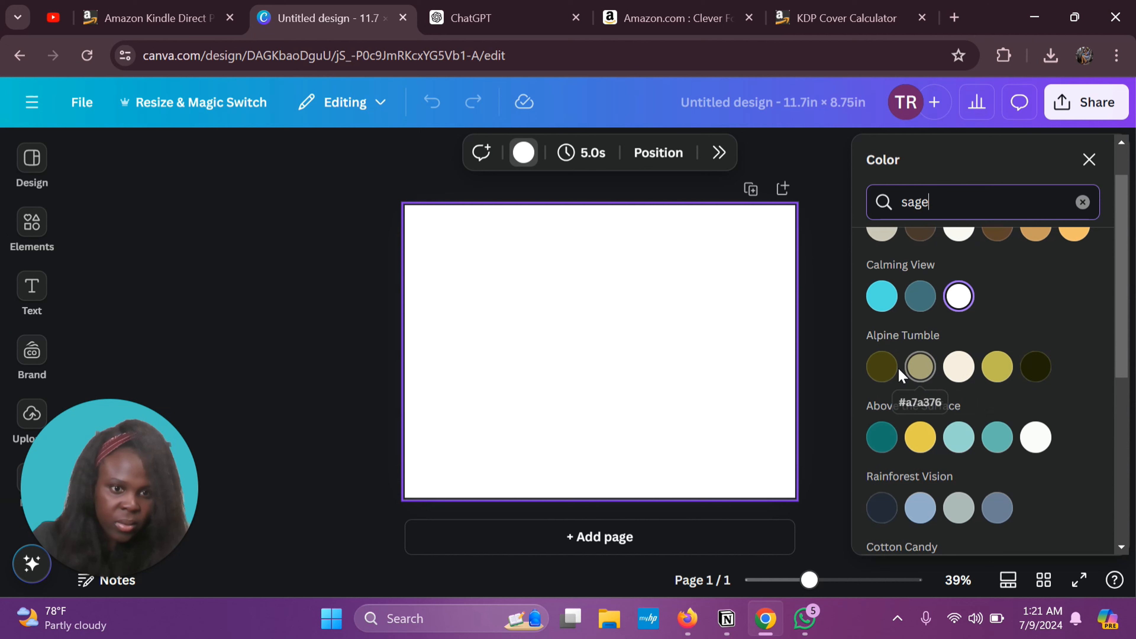
scroll(887, 375, "down", 5)
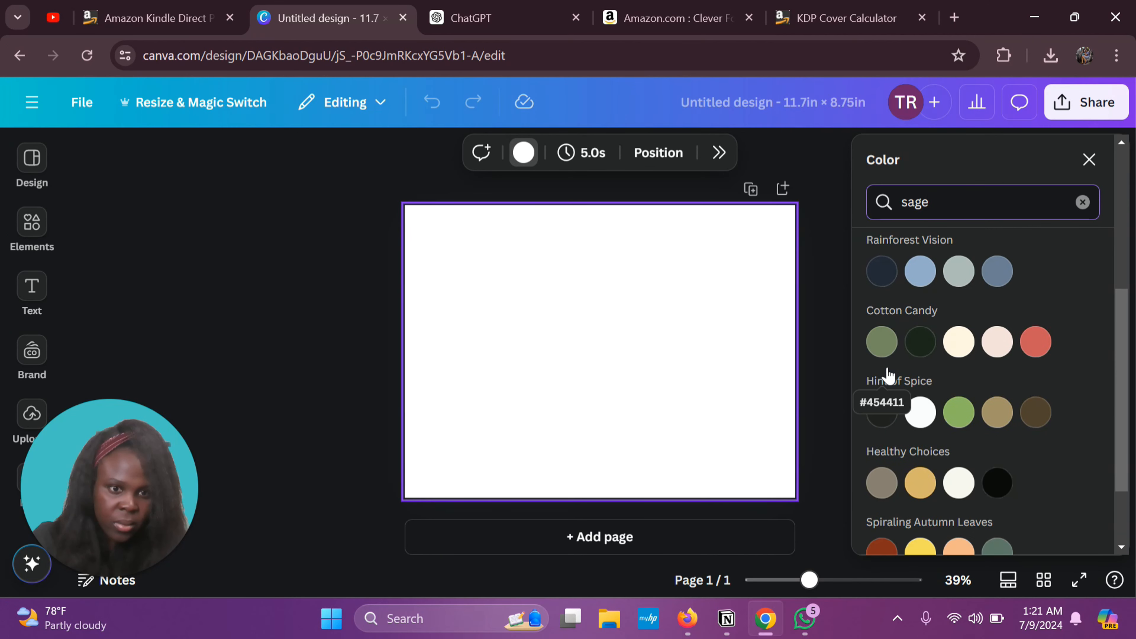
scroll(887, 375, "down", 2)
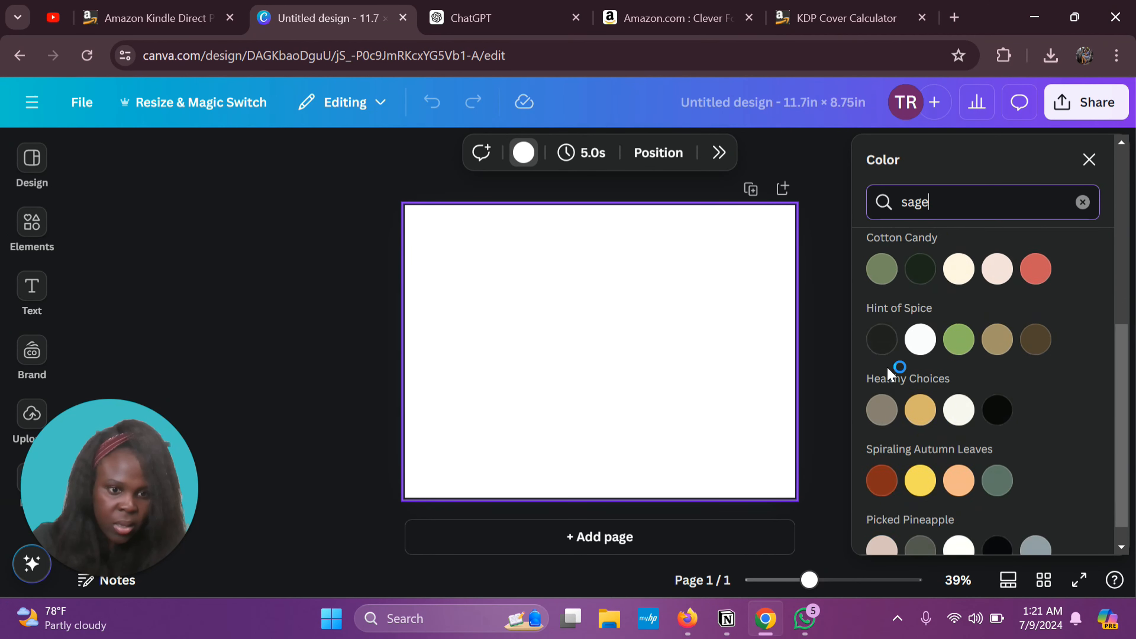
scroll(888, 371, "up", 7)
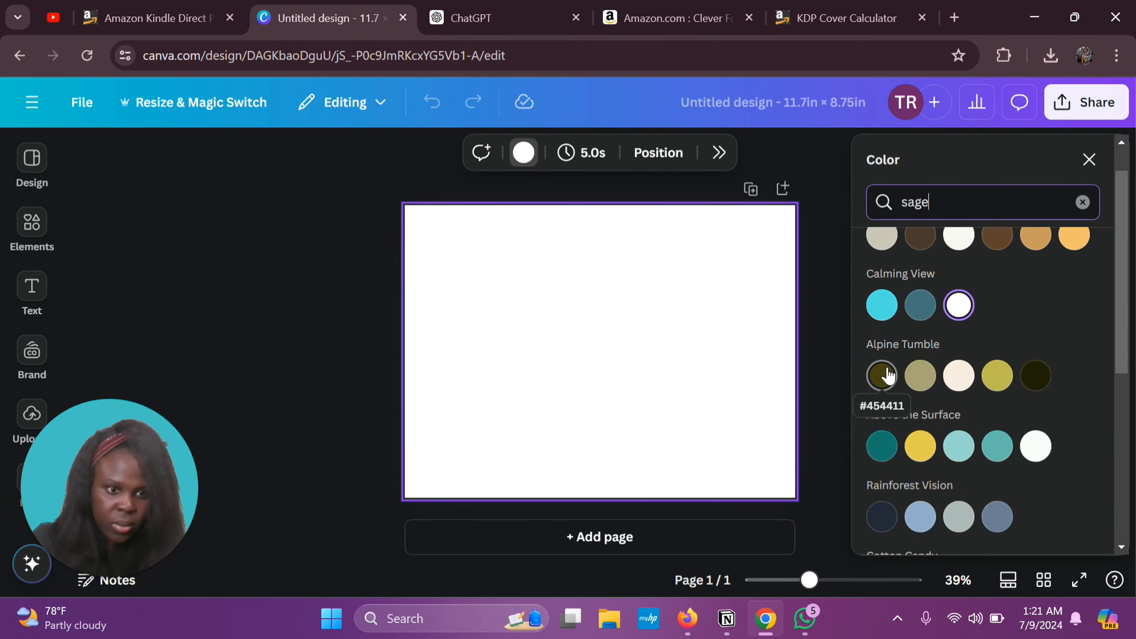
scroll(887, 368, "up", 1)
scroll(887, 367, "down", 1)
left_click(887, 368)
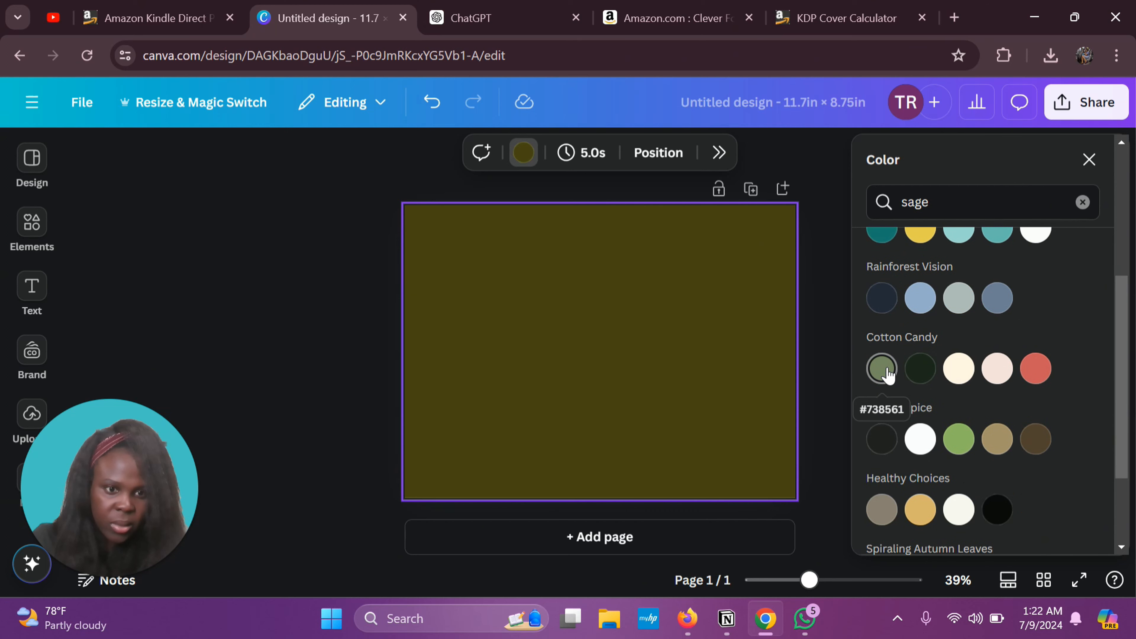
left_click(888, 375)
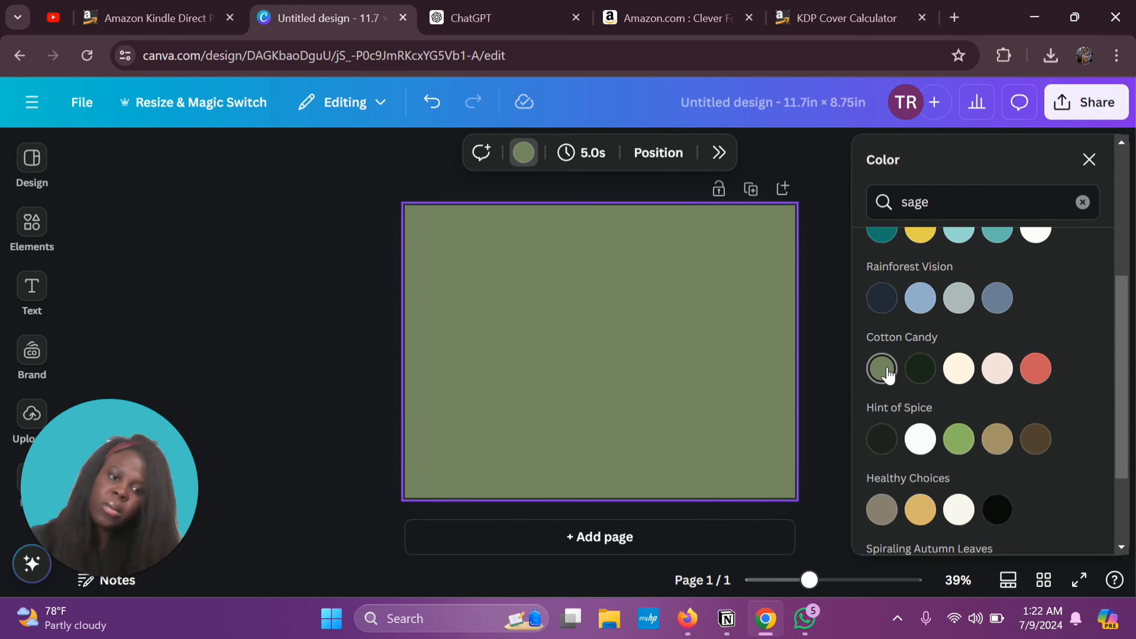
scroll(888, 375, "down", 3)
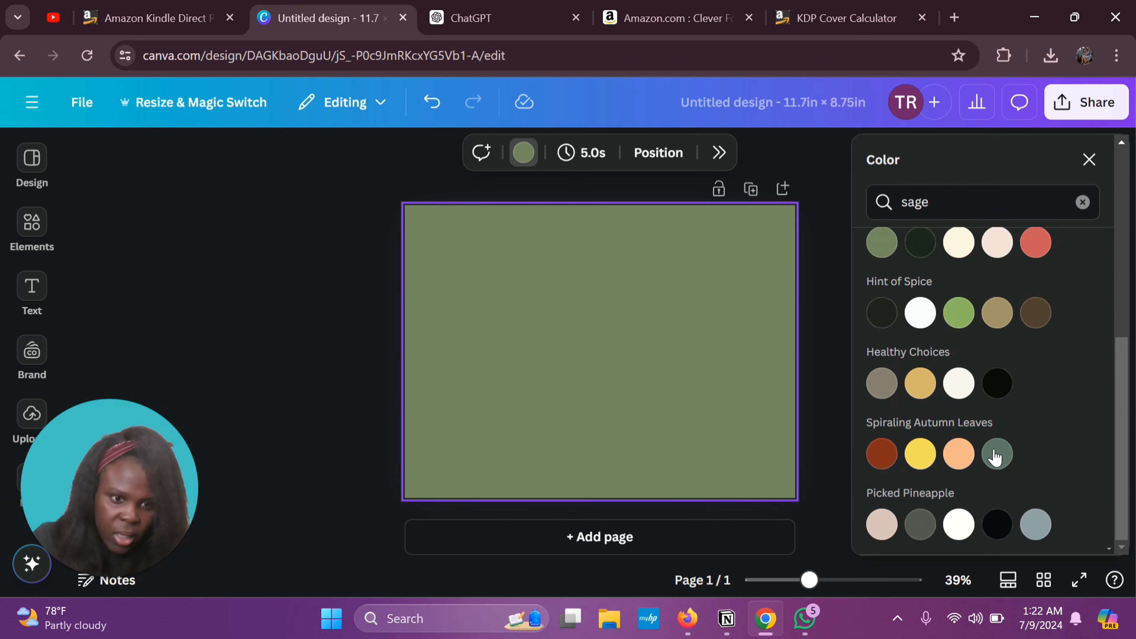
left_click(591, 536)
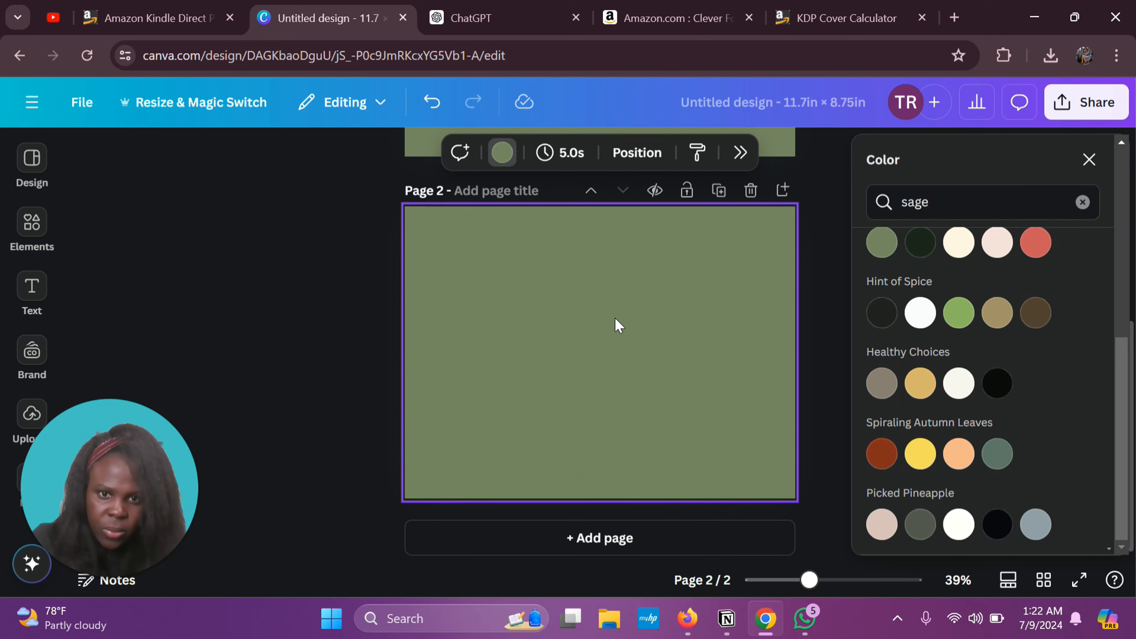
left_click(750, 191)
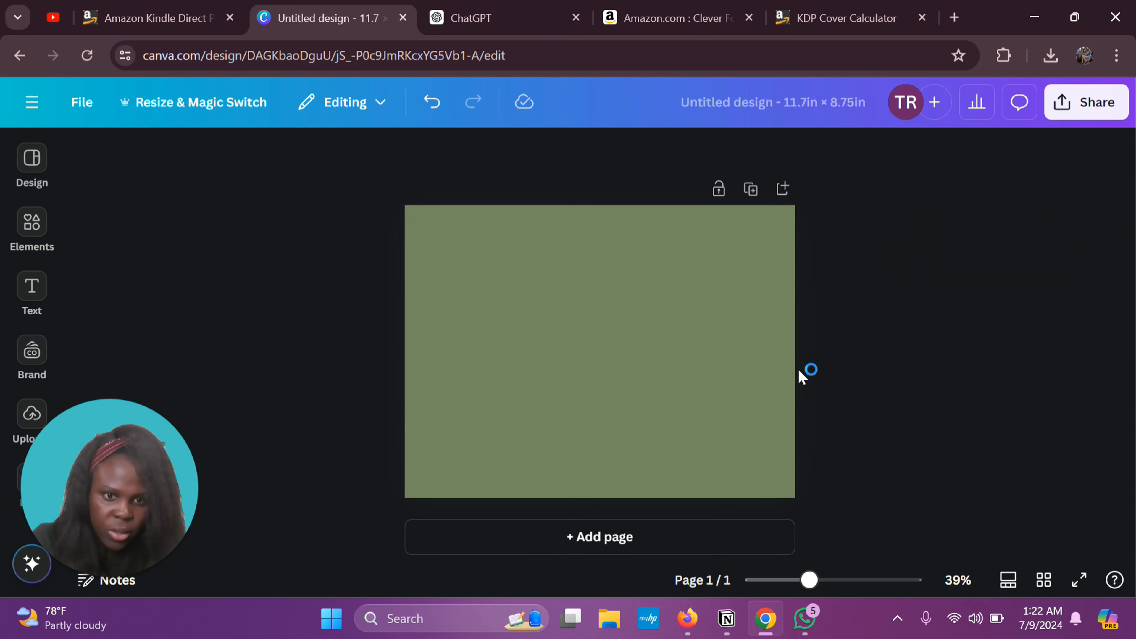
left_click(732, 367)
left_click(523, 152)
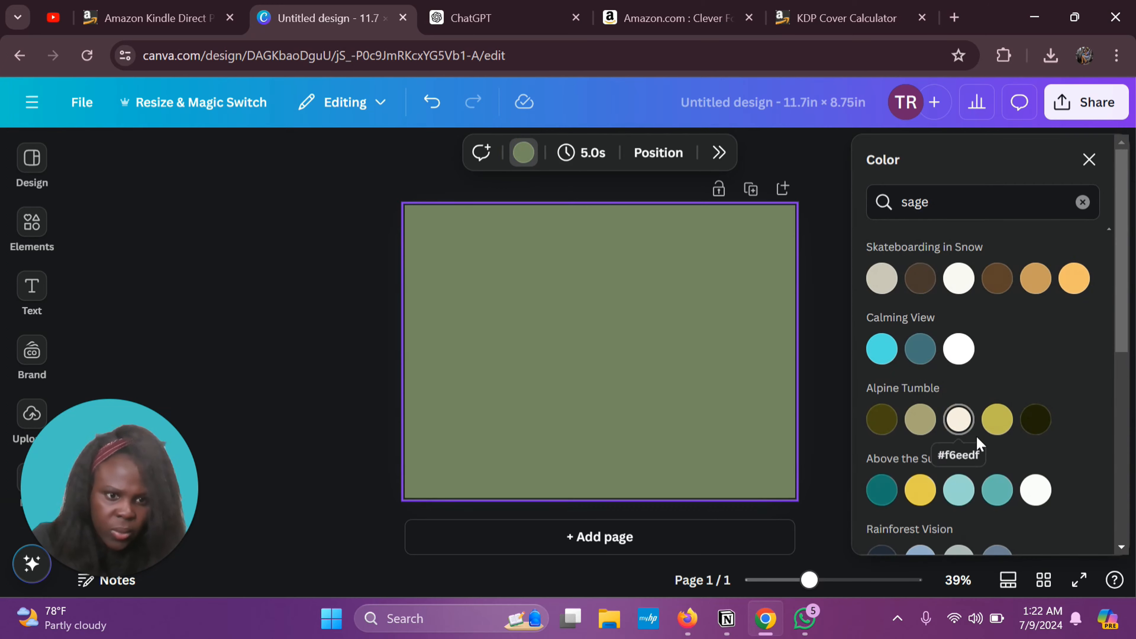
Review the cover layout diagram and dimensions in the KDP Cover Calculator, and return to the Canva cover design, closing its color options.
left_click(836, 16)
scroll(815, 397, "down", 5)
scroll(815, 396, "down", 2)
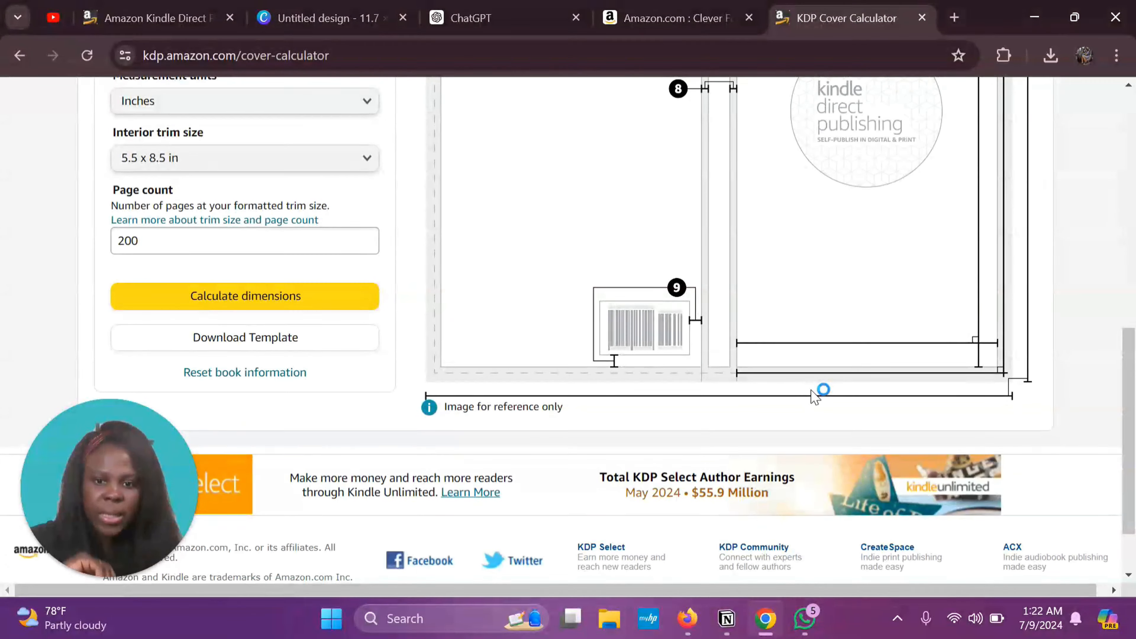
scroll(817, 389, "up", 6)
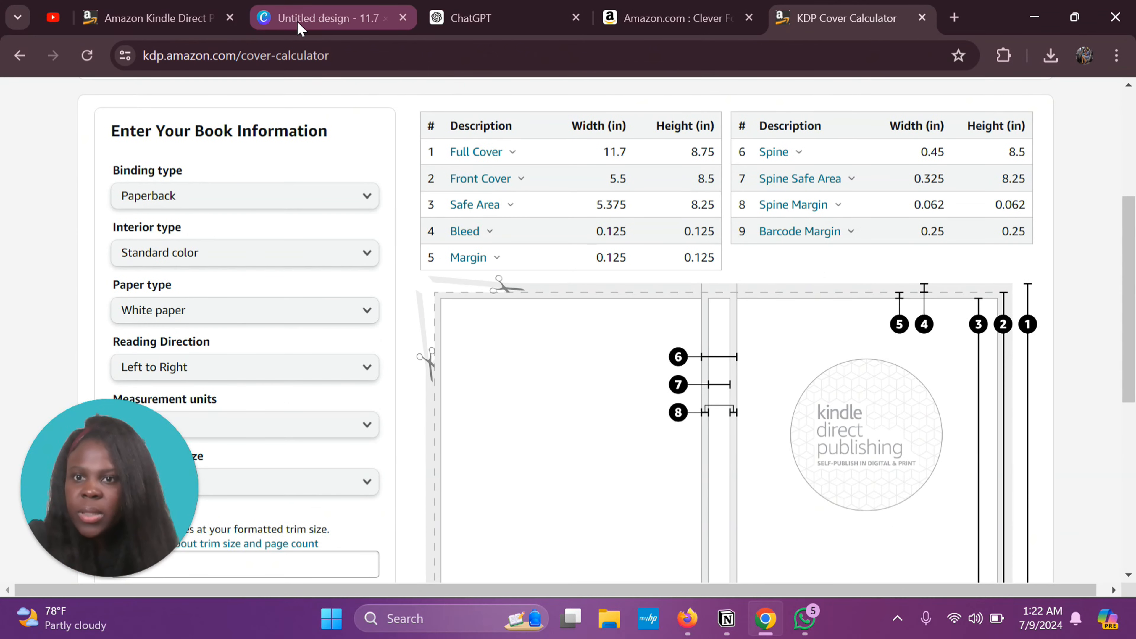
left_click(304, 19)
left_click(1088, 160)
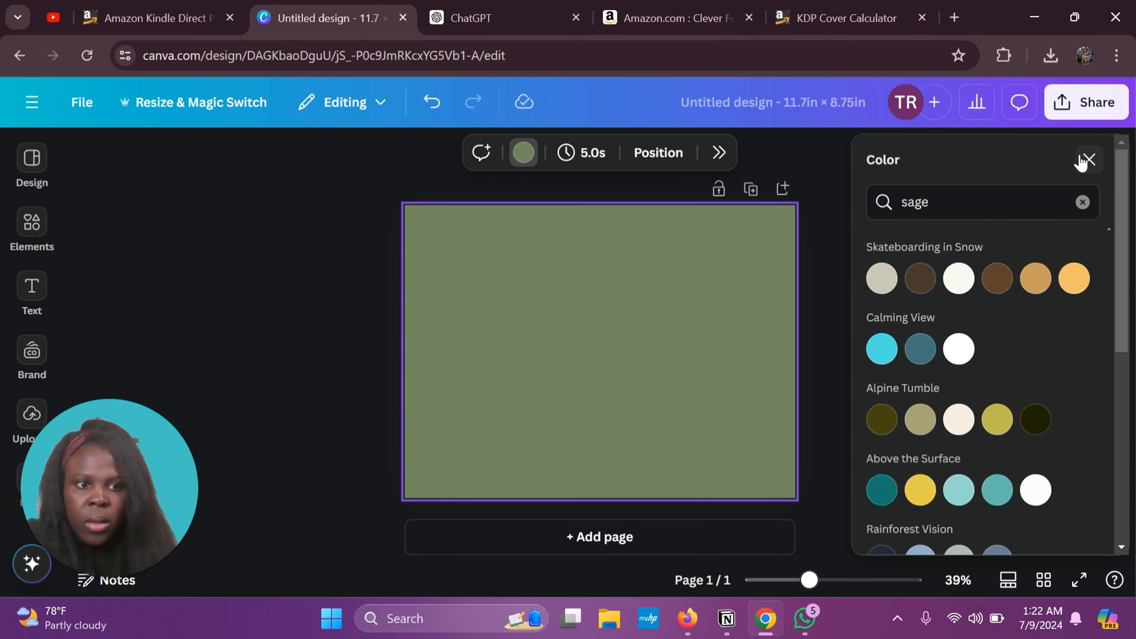
Search the design elements for "serenity" and limit the results to graphics.
left_click(32, 226)
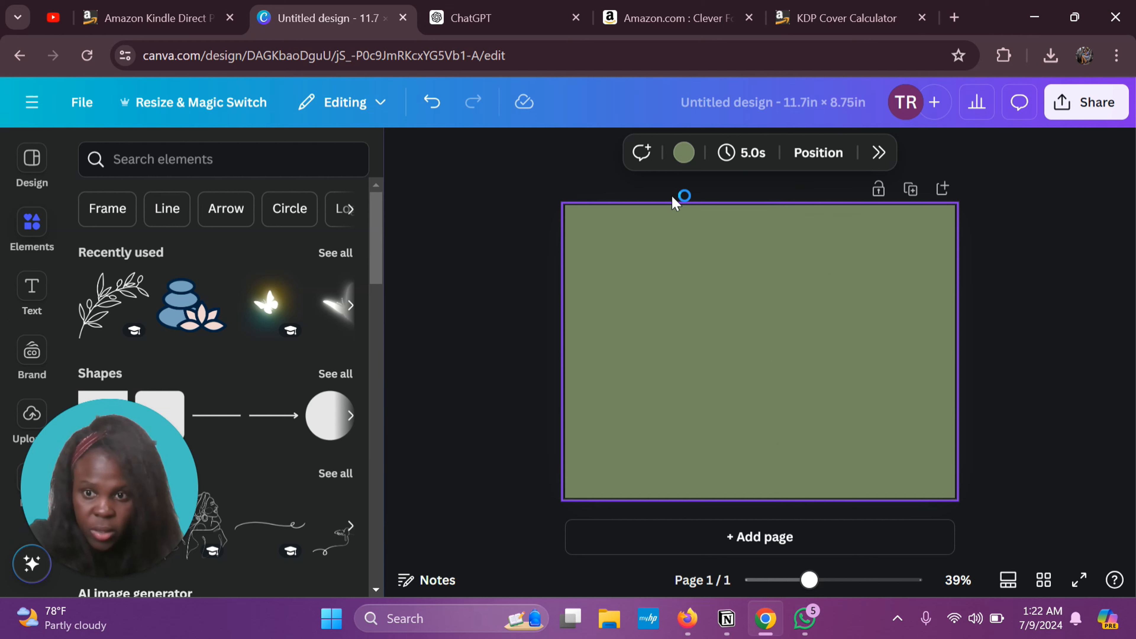
left_click(197, 165)
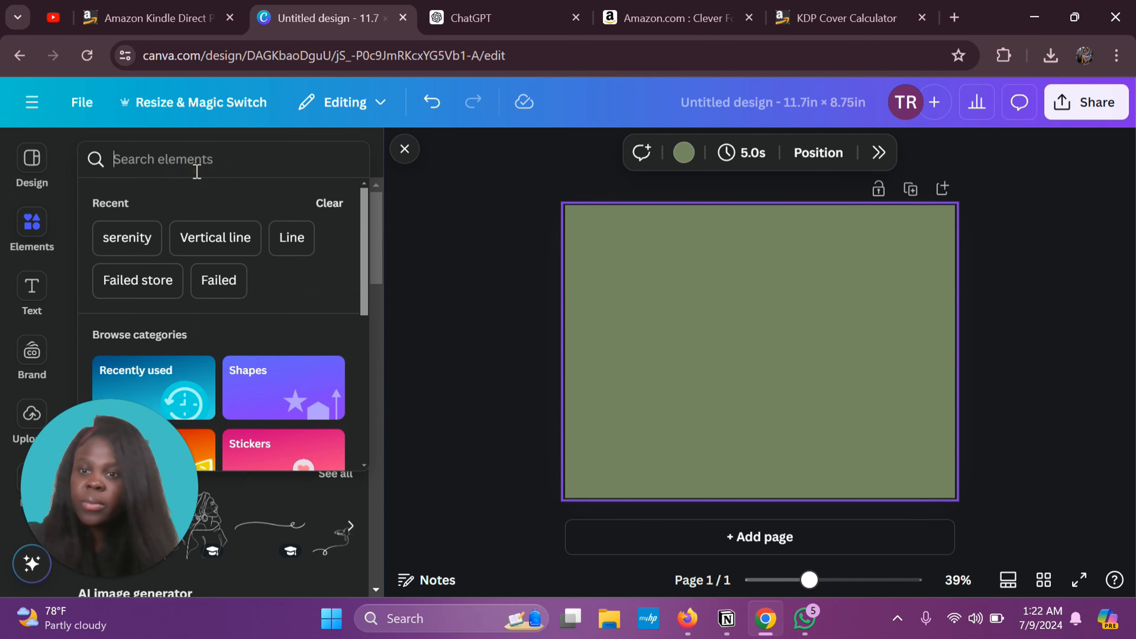
left_click(127, 240)
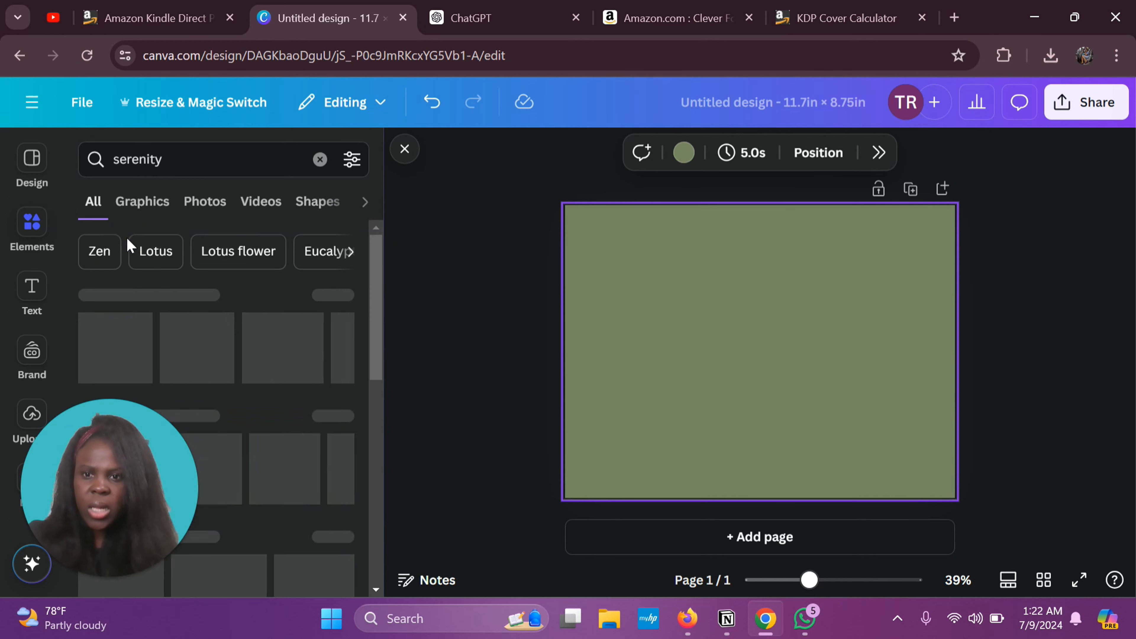
scroll(263, 401, "down", 5)
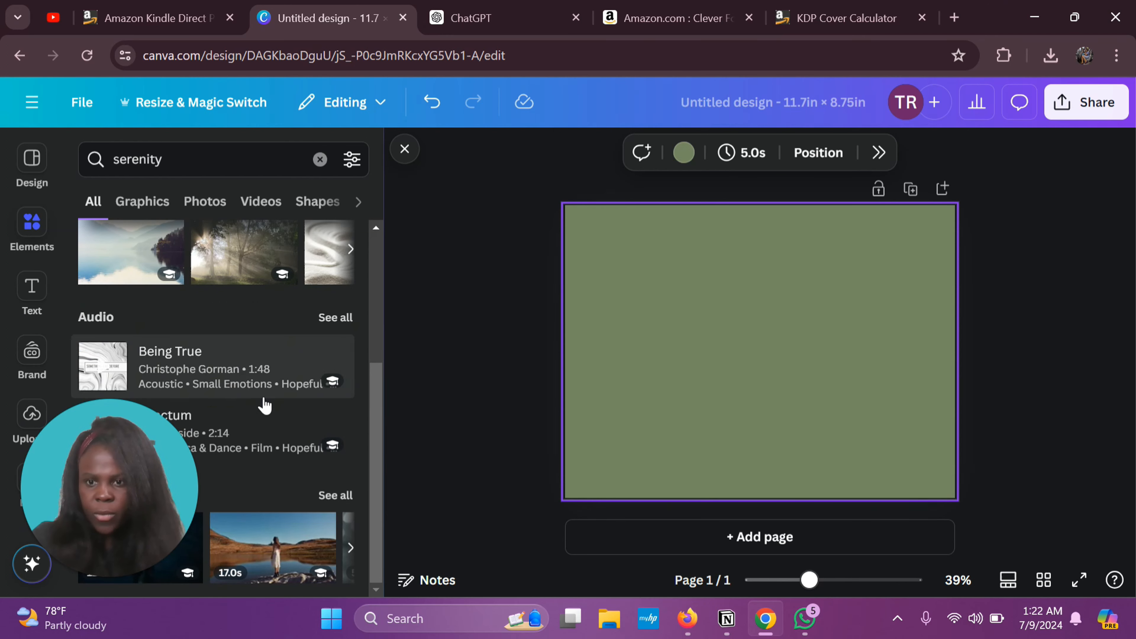
left_click(159, 202)
scroll(311, 478, "down", 3)
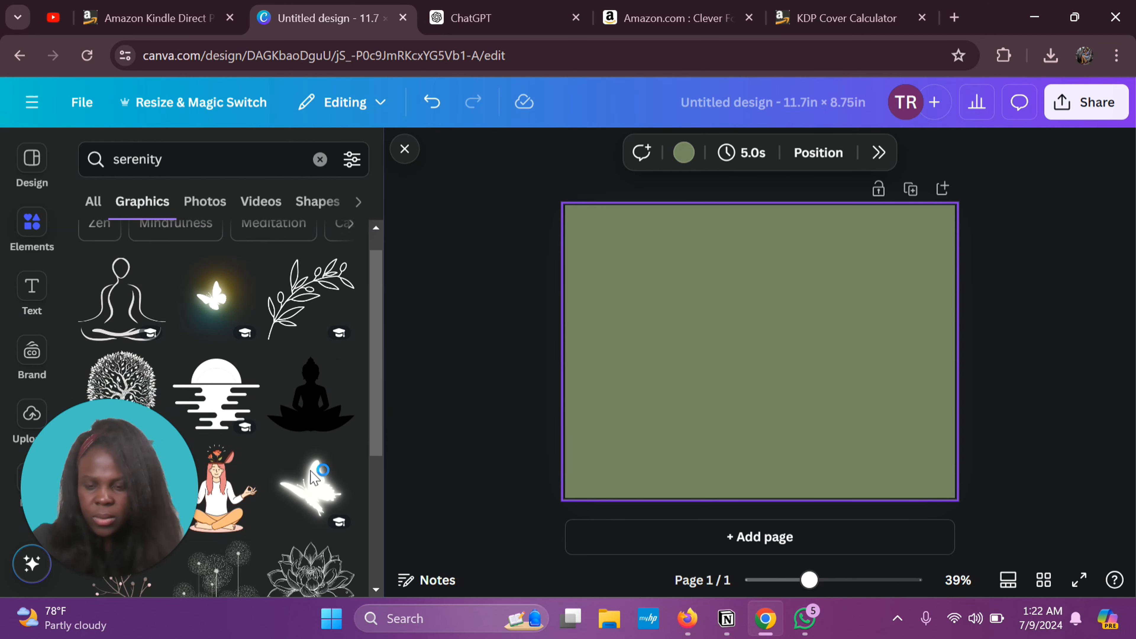
Browse the serenity graphics and add the pink lotus flower to the cover.
scroll(311, 477, "down", 7)
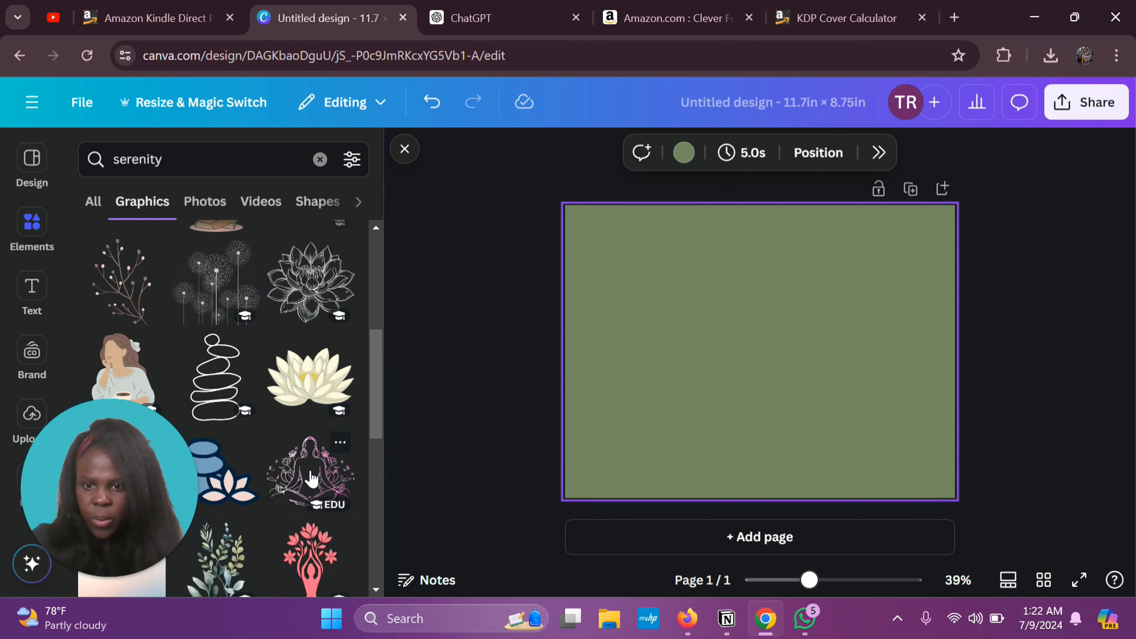
scroll(311, 471, "down", 10)
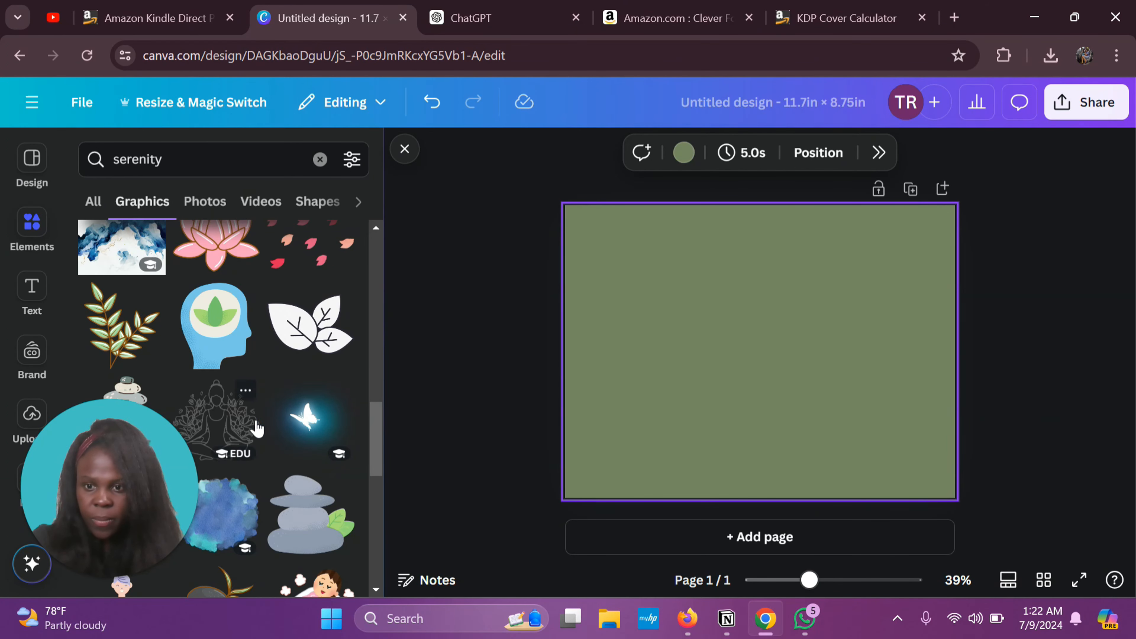
scroll(312, 478, "down", 7)
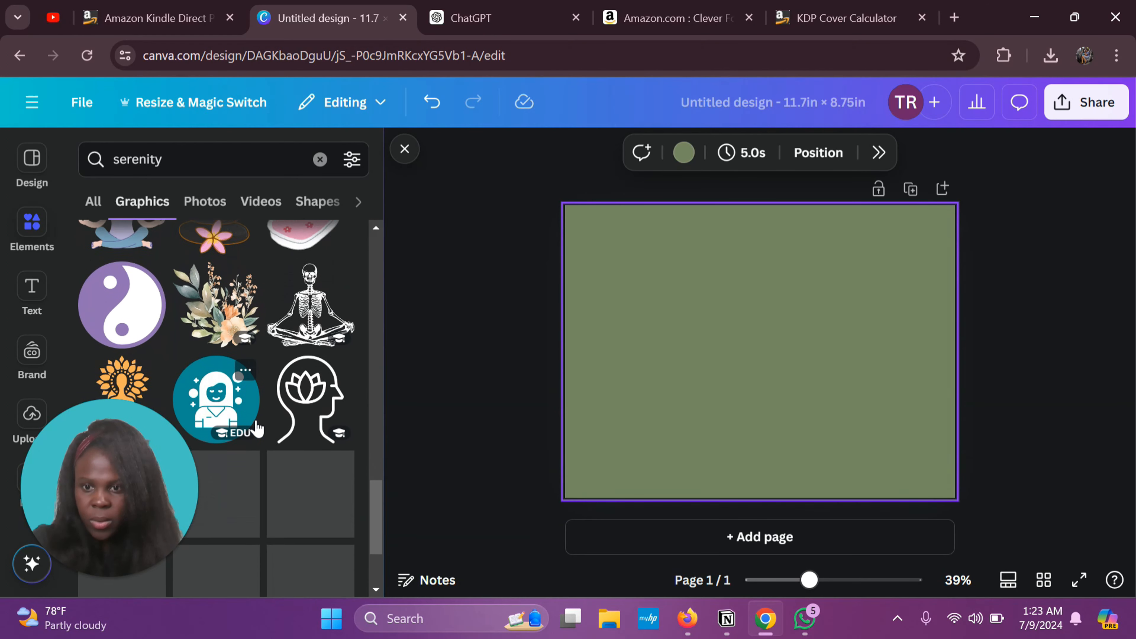
scroll(257, 428, "up", 8)
scroll(257, 427, "up", 2)
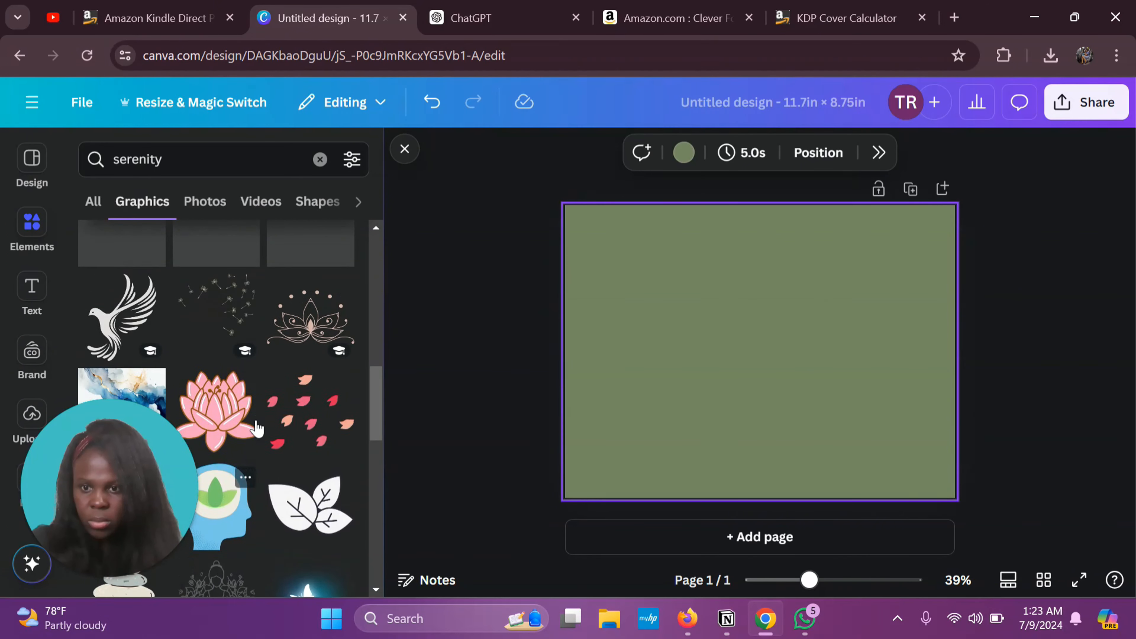
left_click(234, 424)
Find the line-art figure in a seated meditation pose among the serenity graphics and add it to the cover.
scroll(237, 403, "down", 5)
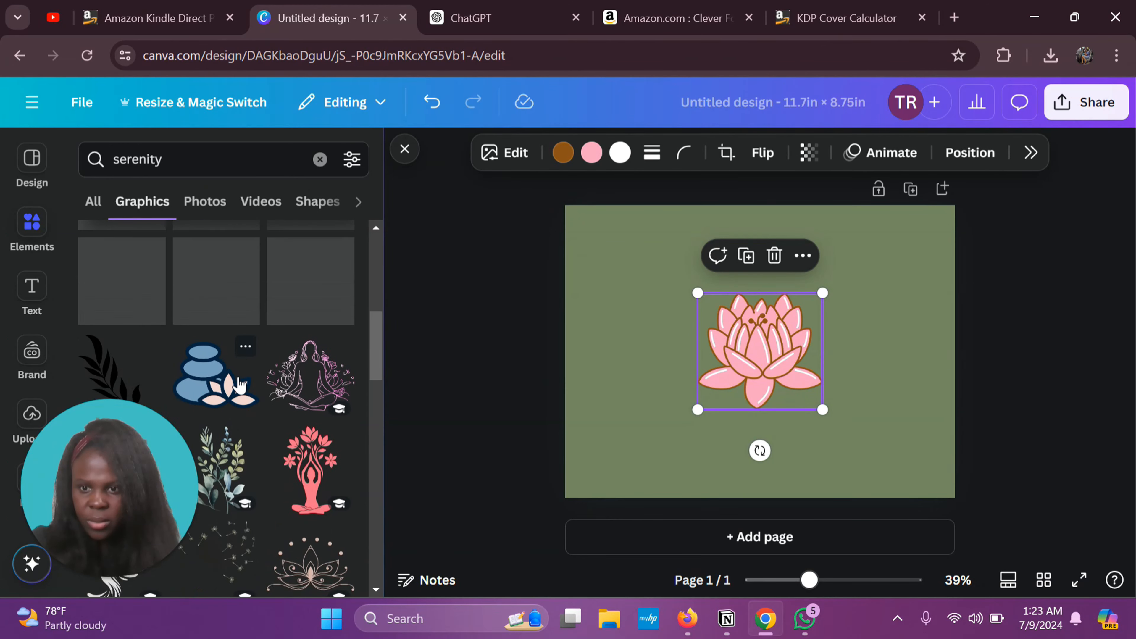
scroll(239, 384, "up", 5)
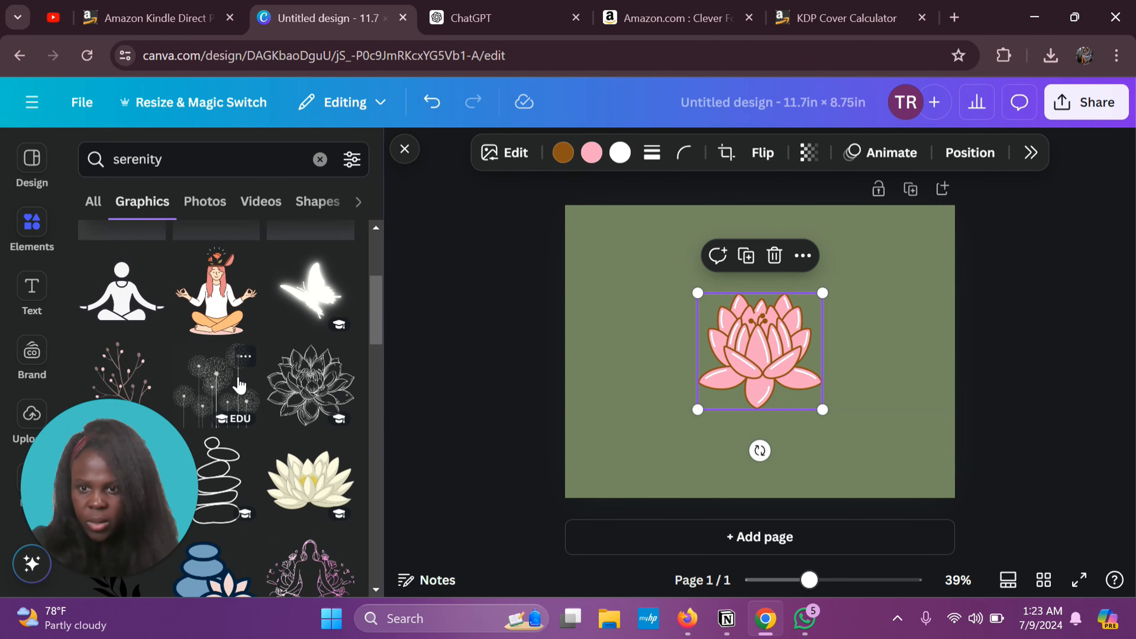
scroll(239, 384, "up", 5)
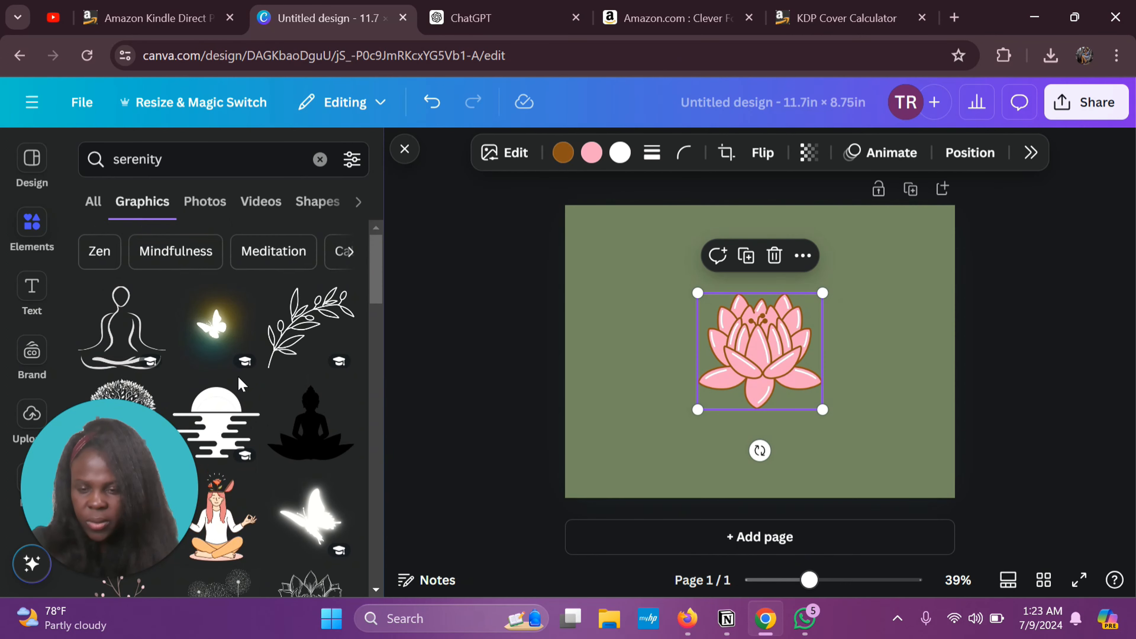
scroll(237, 375, "down", 2)
scroll(237, 375, "up", 2)
scroll(237, 375, "down", 1)
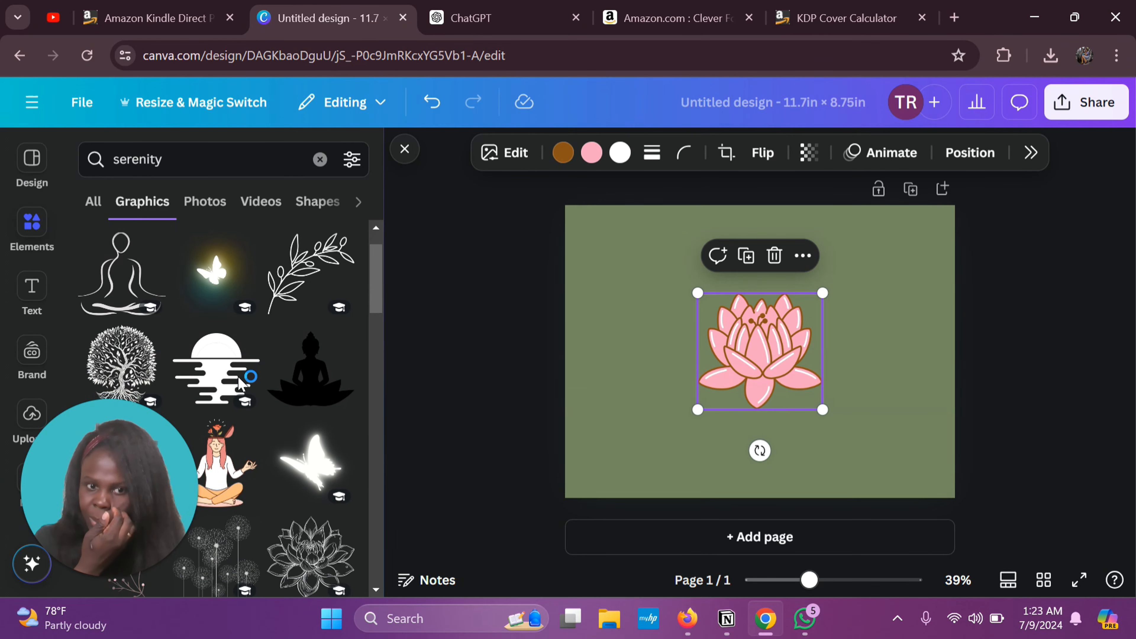
scroll(237, 374, "up", 1)
left_click(121, 339)
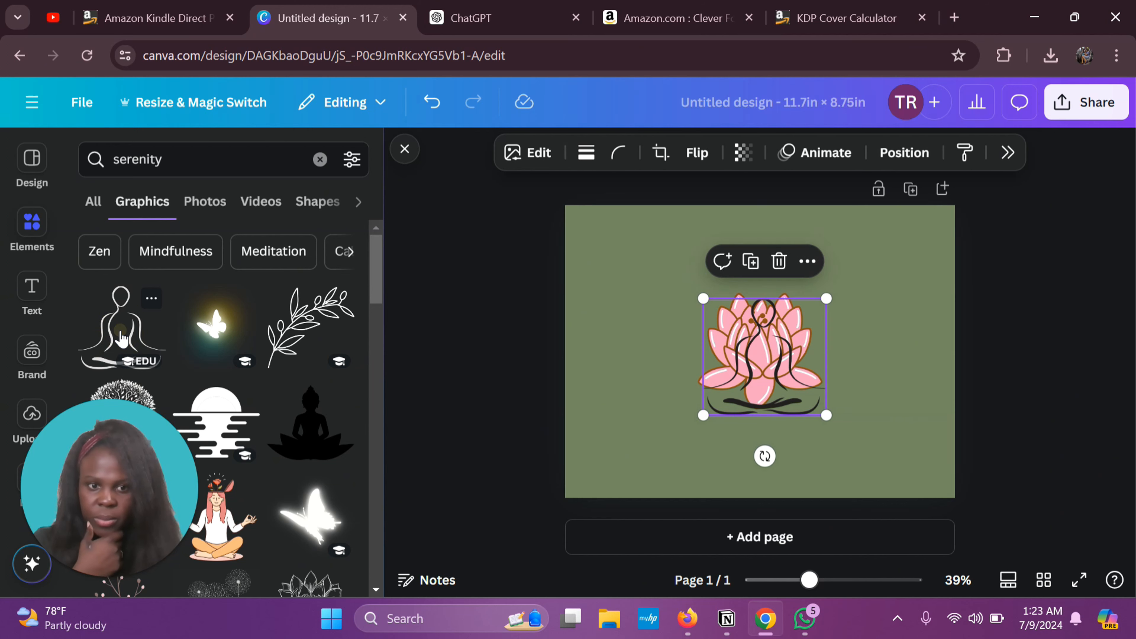
Move the meditation figure to the right half of the cover and the lotus left of it, level with each other.
left_click_drag(745, 327, 846, 373)
left_click(761, 355)
left_click_drag(761, 356, 685, 368)
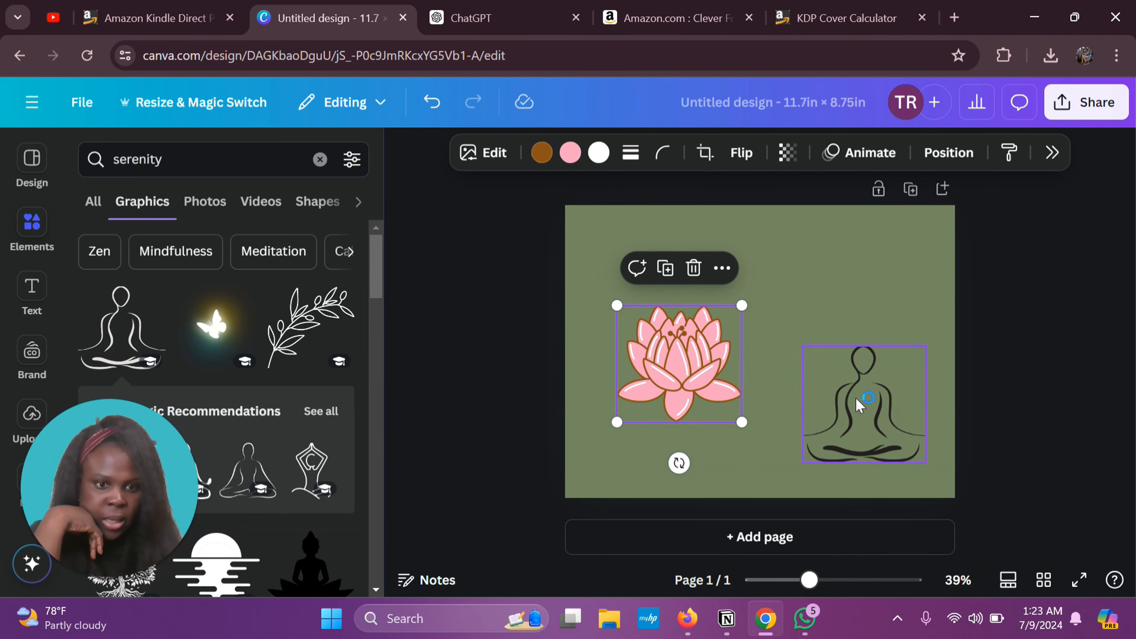
left_click_drag(859, 405, 854, 357)
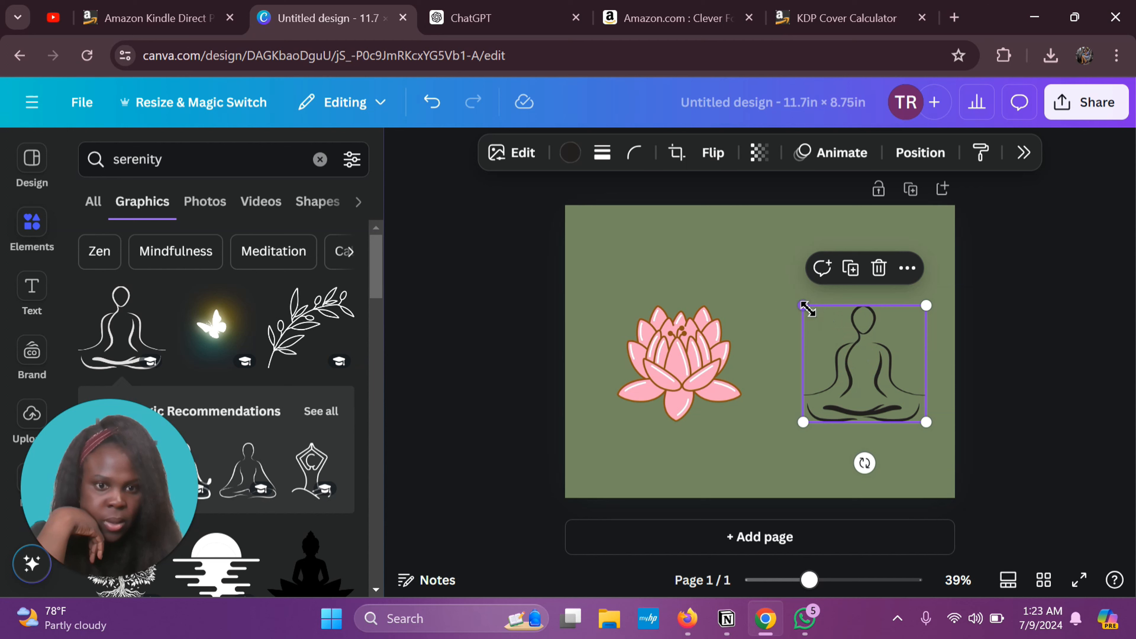
Enlarge the meditation figure slightly and delete the pink lotus from the cover.
left_click_drag(804, 307, 682, 361)
left_click(679, 362)
left_click_drag(637, 411, 696, 404)
left_click(723, 323)
left_click(862, 362)
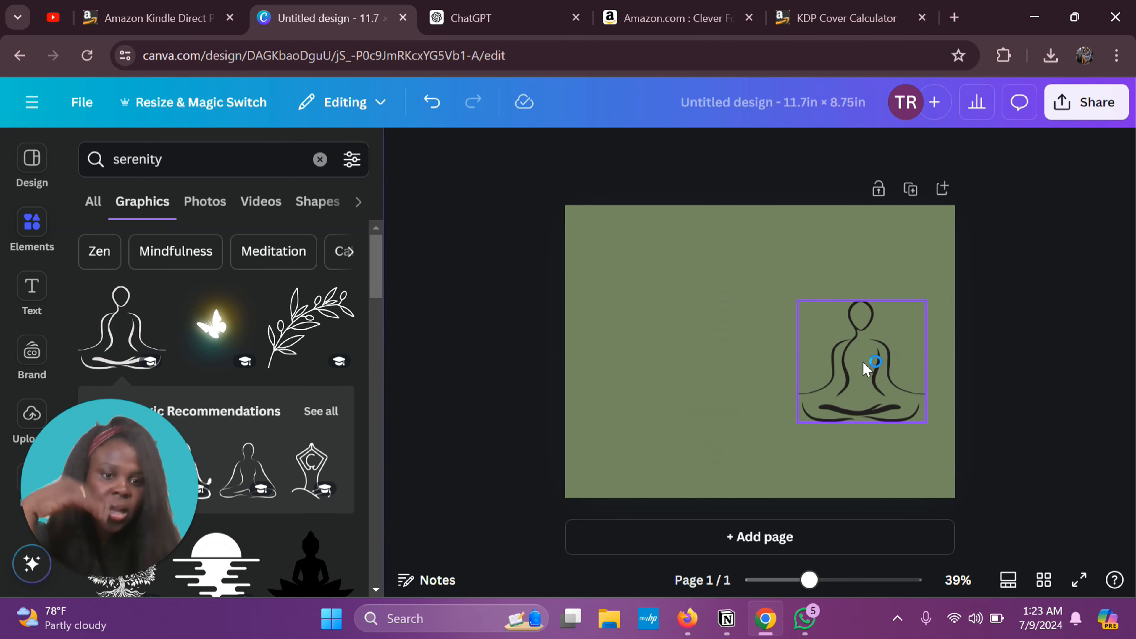
Enlarge the meditation figure a little more and shift it lower on the front cover.
left_click_drag(797, 423, 791, 428)
left_click(852, 394)
left_click_drag(853, 395, 852, 405)
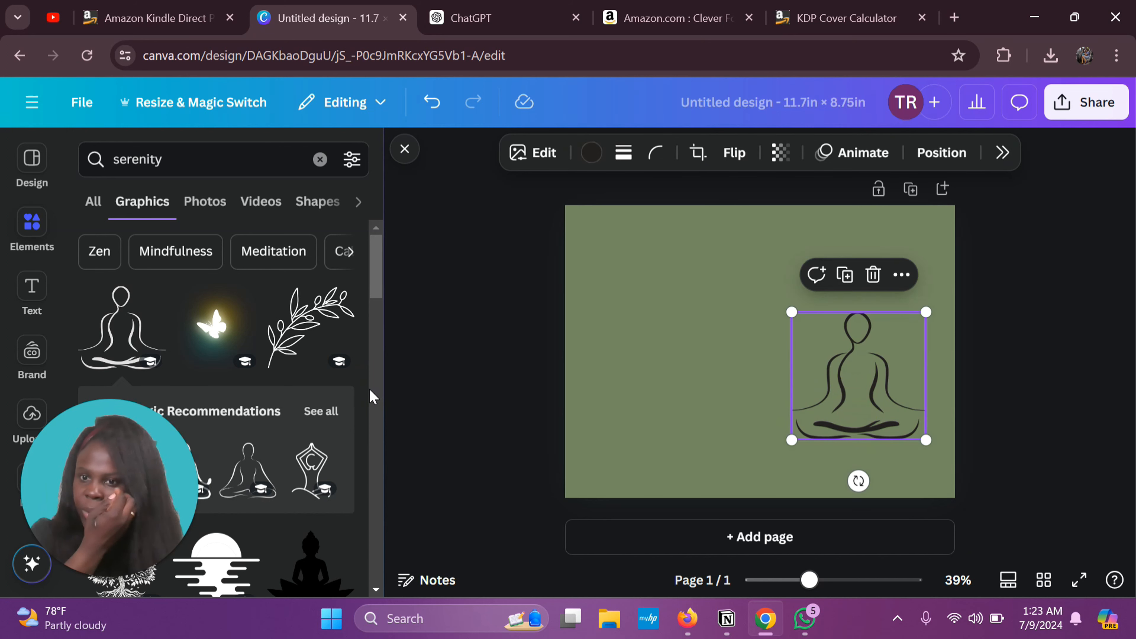
Browse the text styles and add a title reading "SERENITY" in the brand kit's League Gothic style.
left_click(33, 296)
scroll(220, 411, "down", 5)
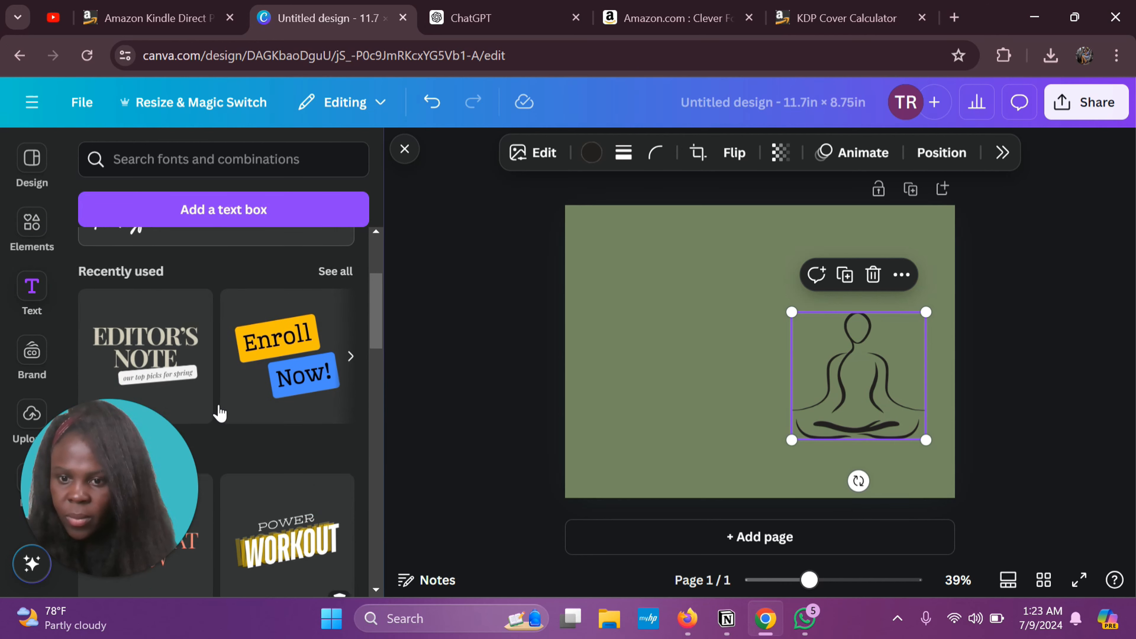
scroll(219, 408, "down", 10)
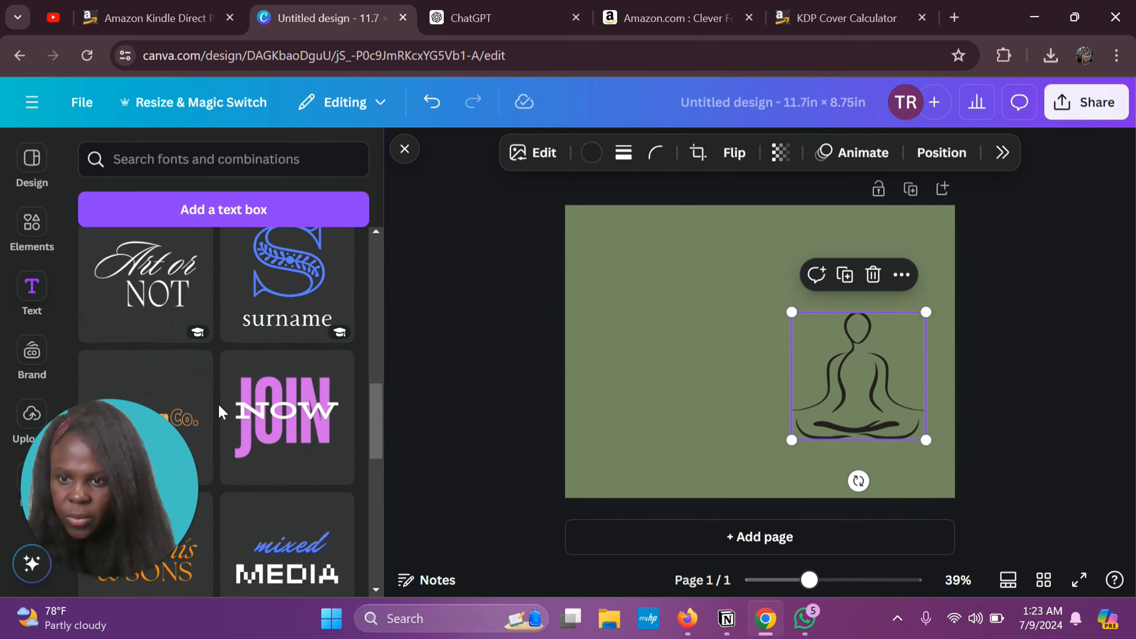
scroll(220, 410, "down", 10)
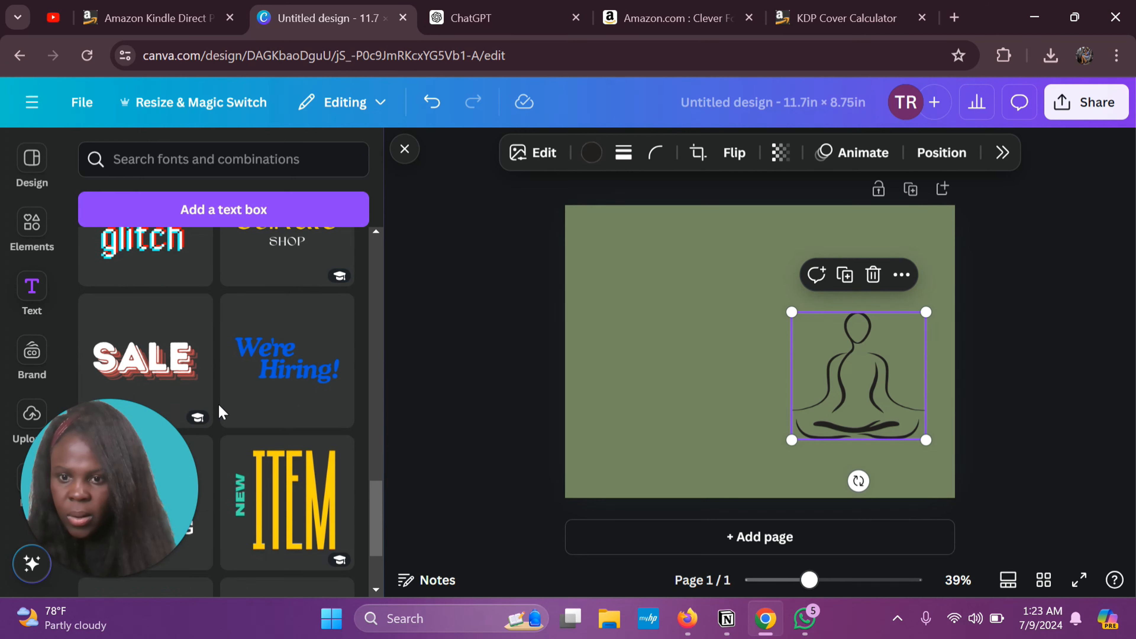
scroll(218, 403, "up", 20)
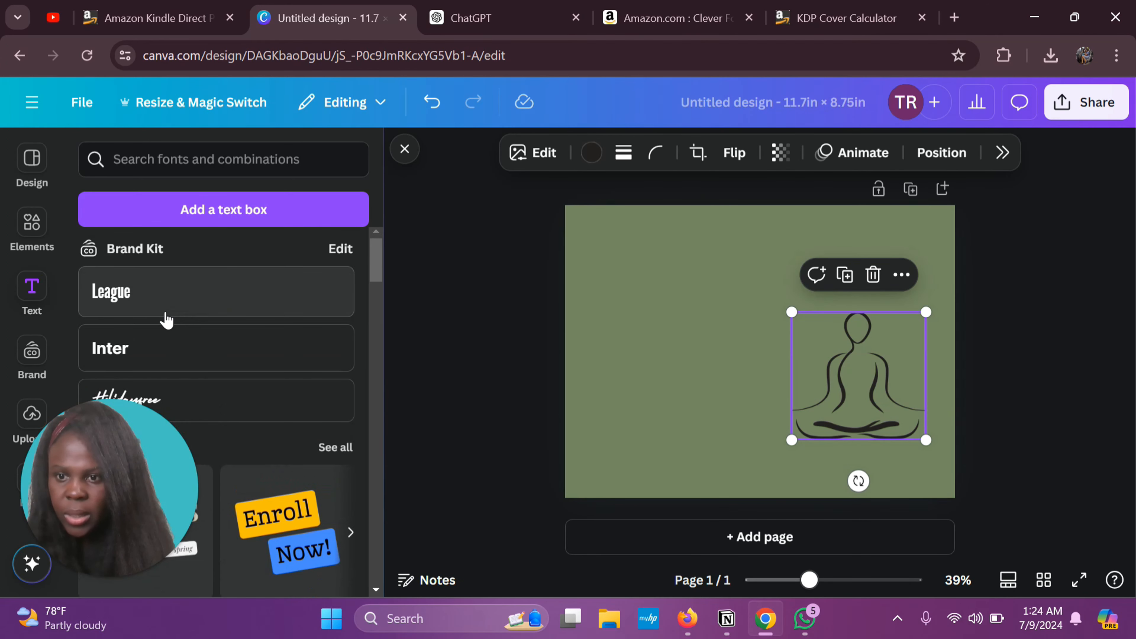
scroll(172, 300, "down", 2)
scroll(171, 299, "up", 2)
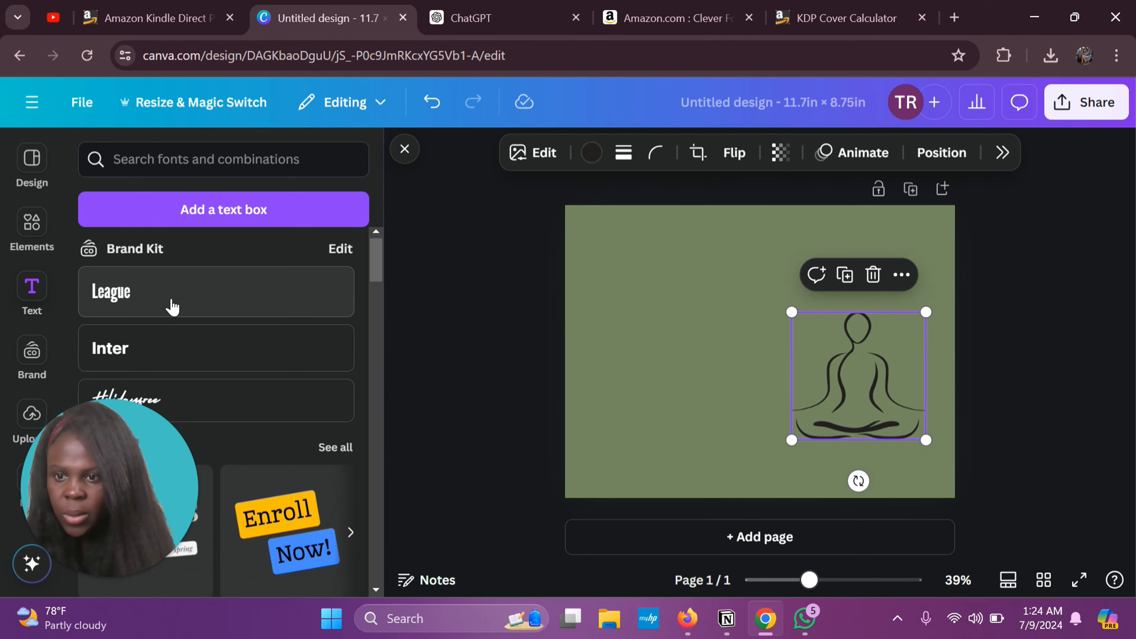
left_click(161, 304)
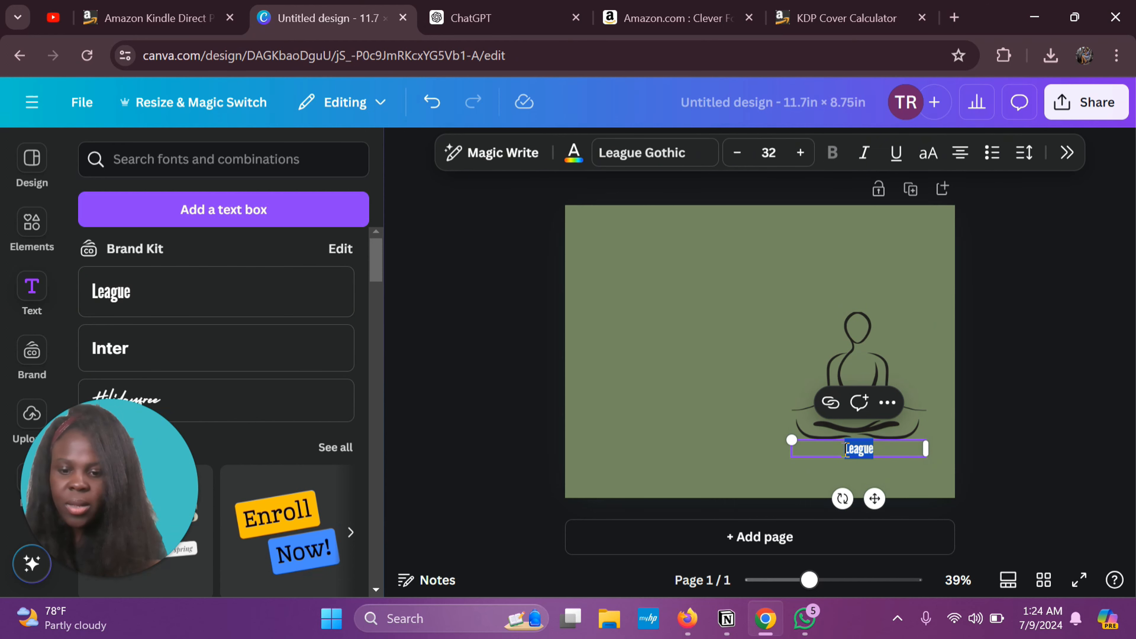
type("SERENITY")
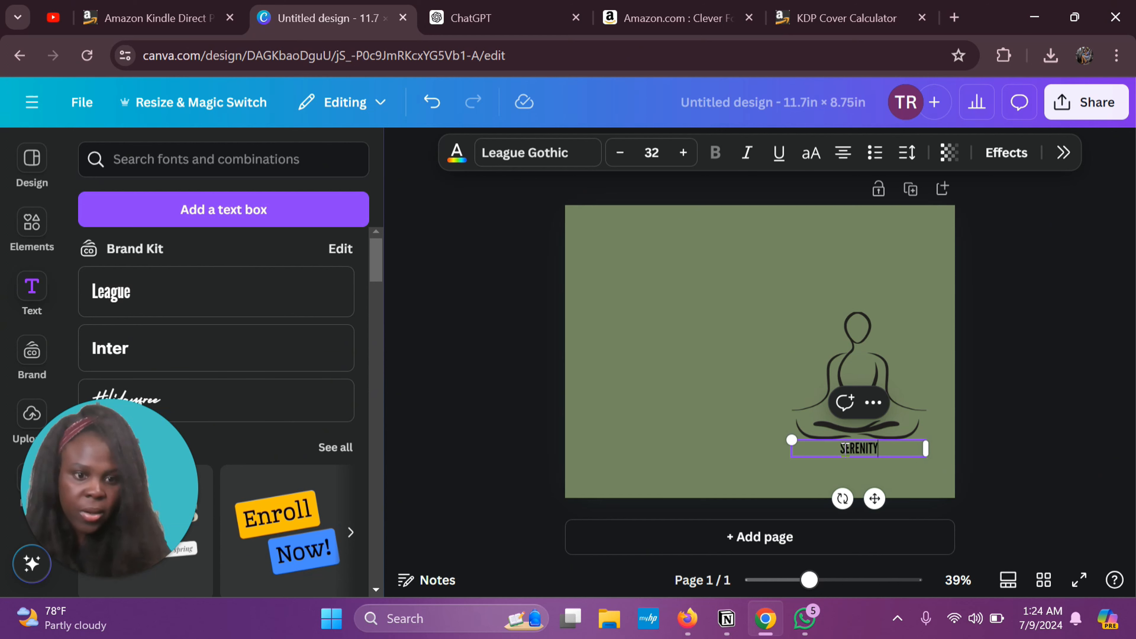
left_click(908, 469)
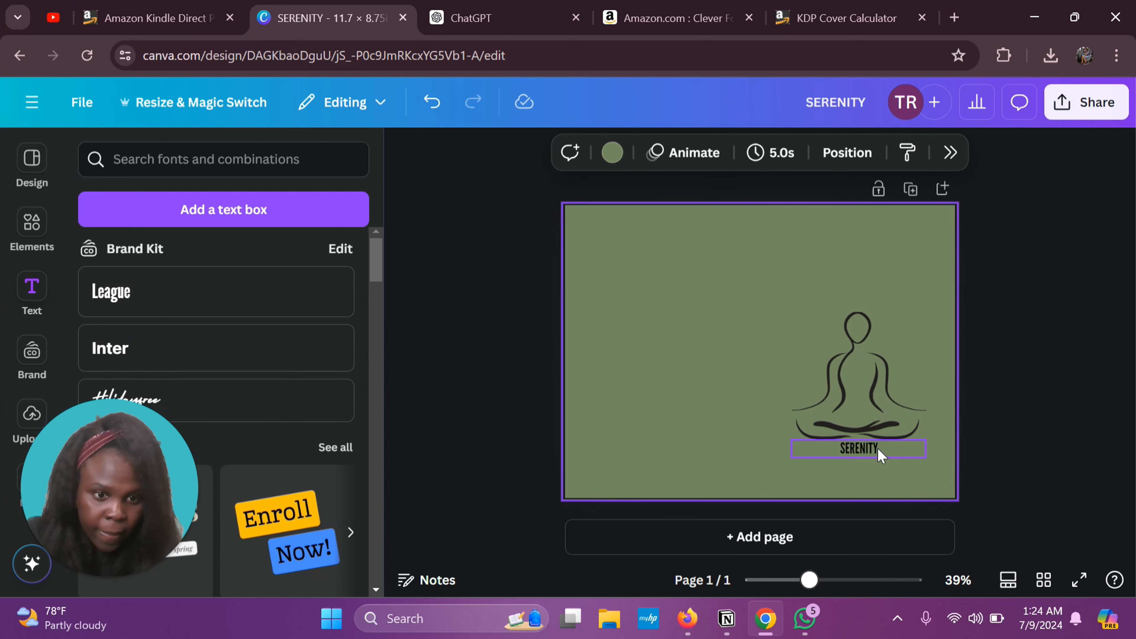
Move the SERENITY title above the meditation figure, enlarge it to font size 54.4 and center it over the figure.
left_click_drag(881, 450, 877, 274)
left_click_drag(794, 268, 696, 247)
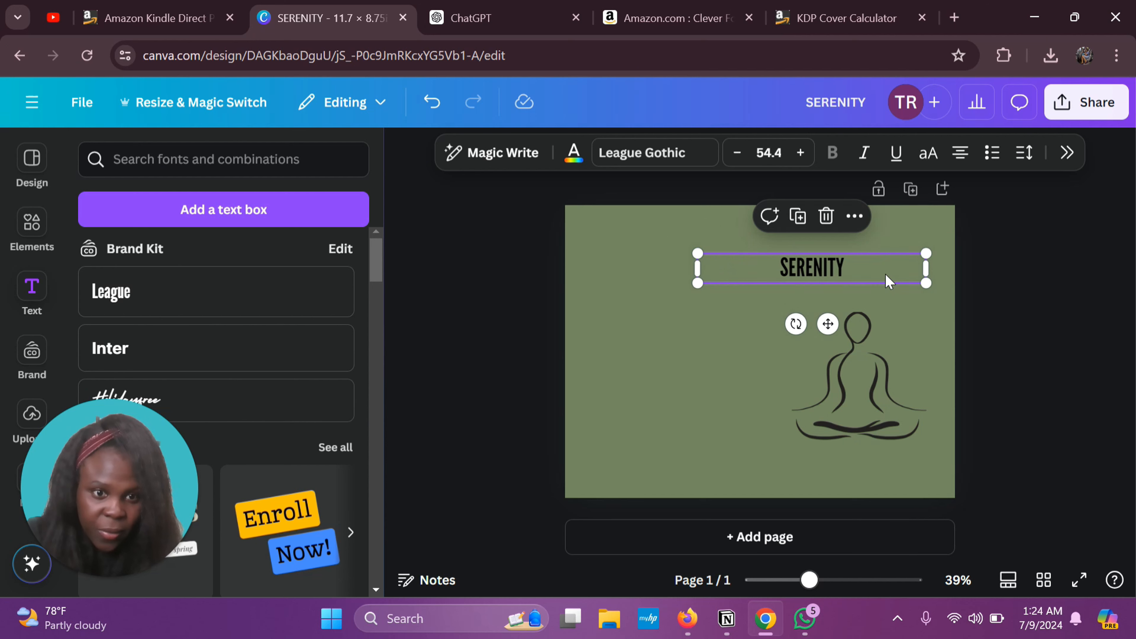
left_click_drag(886, 274, 938, 274)
left_click(984, 343)
Move the meditation figure up so it sits directly beneath the SERENITY title.
left_click(881, 369)
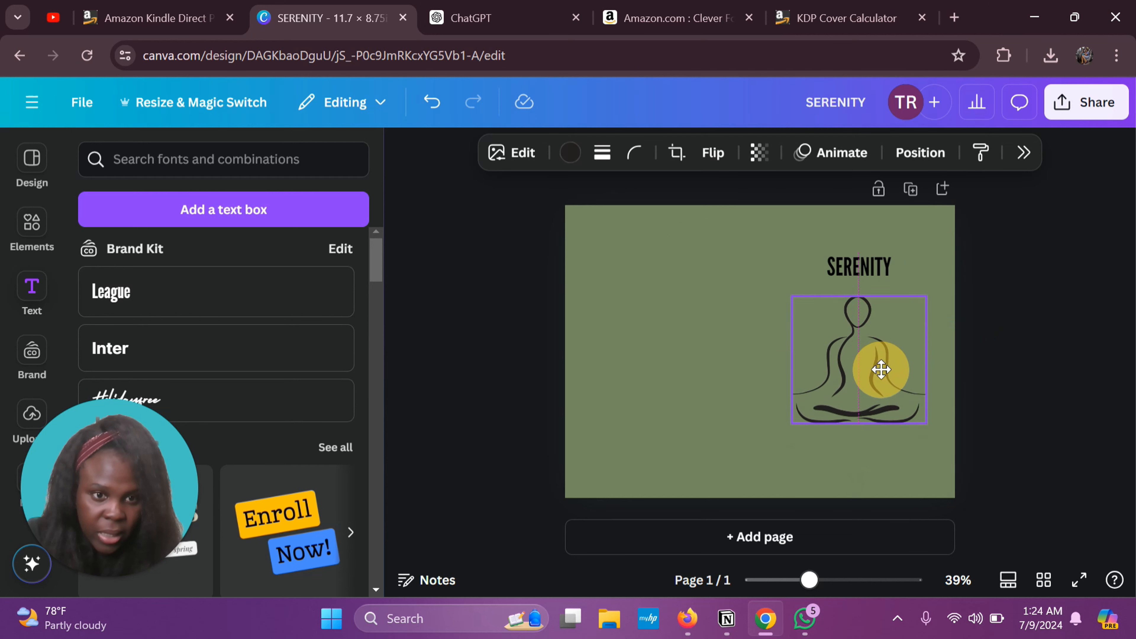
left_click_drag(881, 369, 882, 366)
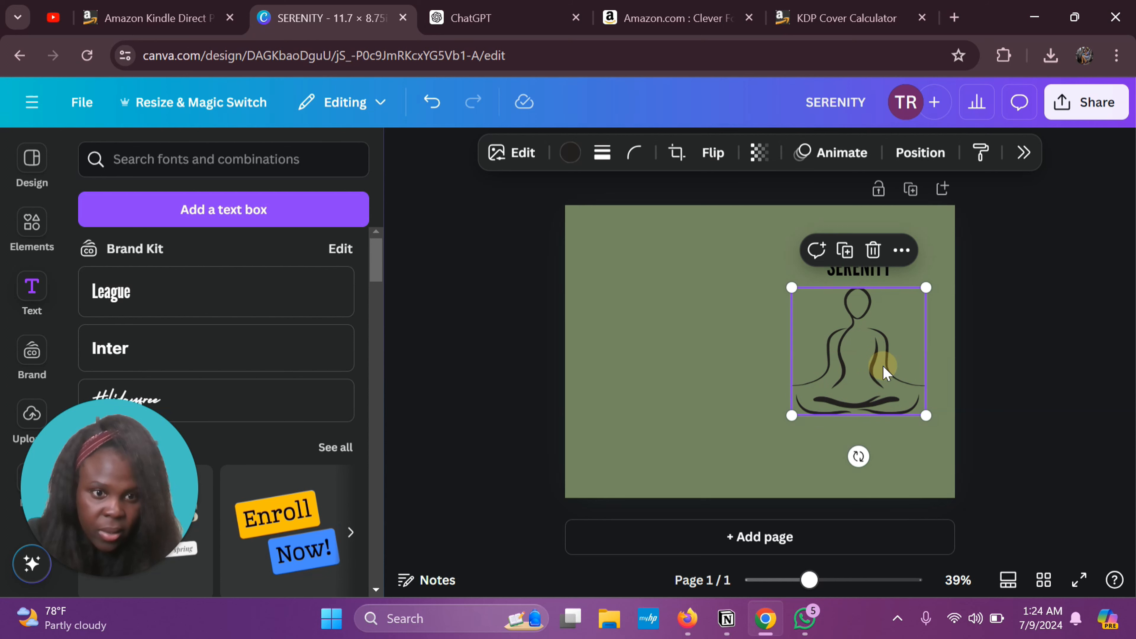
left_click(879, 441)
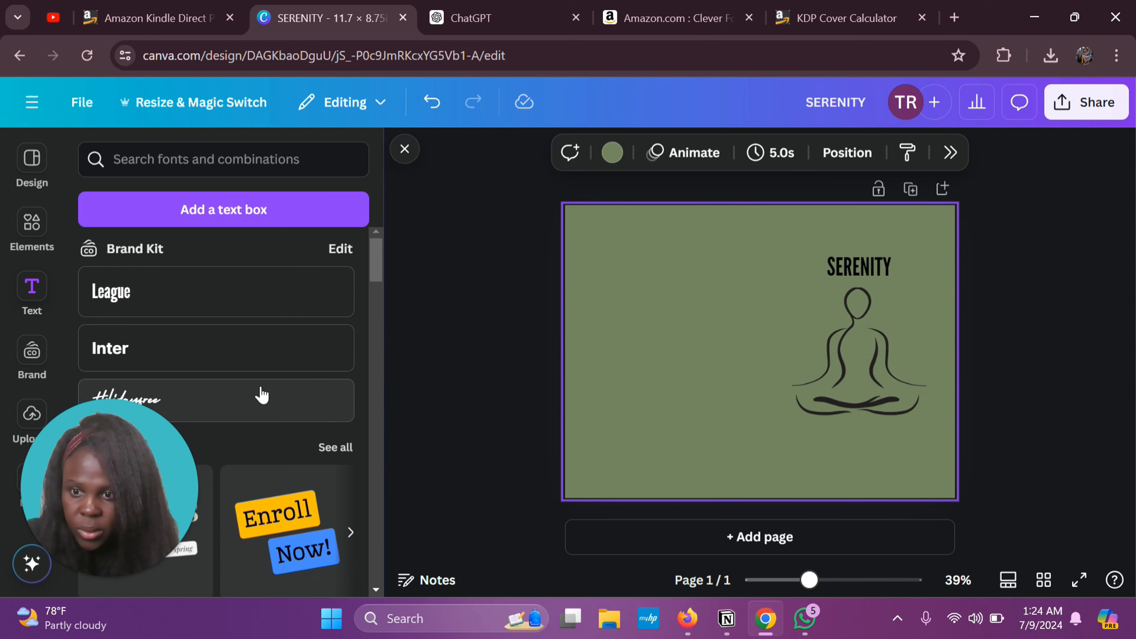
Add a subtitle reading "A mental health journal" in the brand kit's Inter style.
left_click(264, 361)
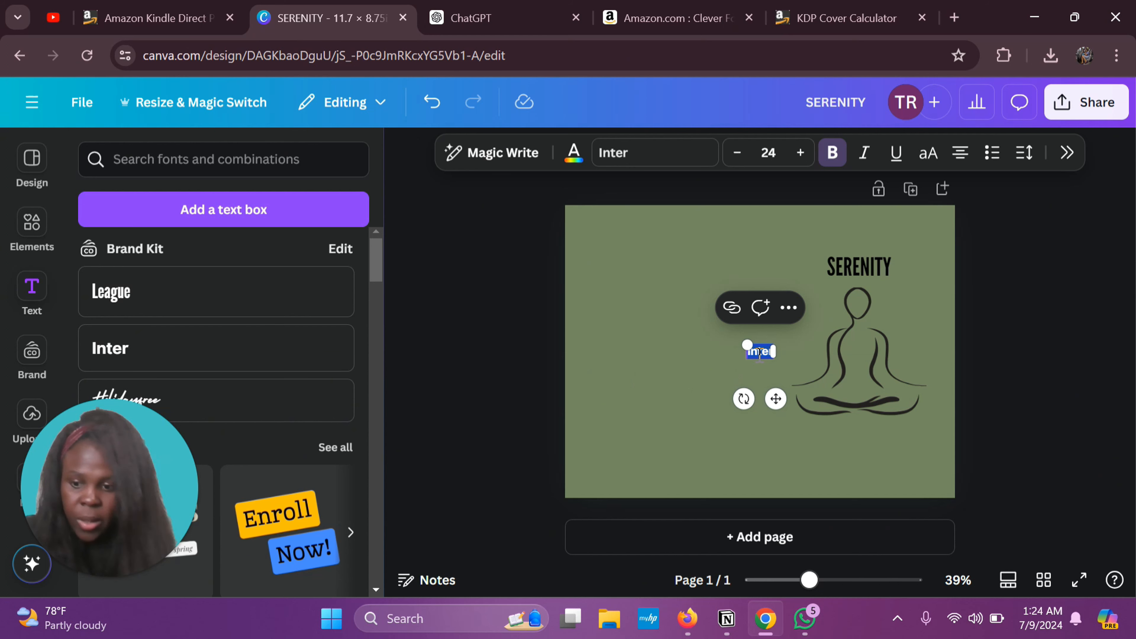
type("A menta")
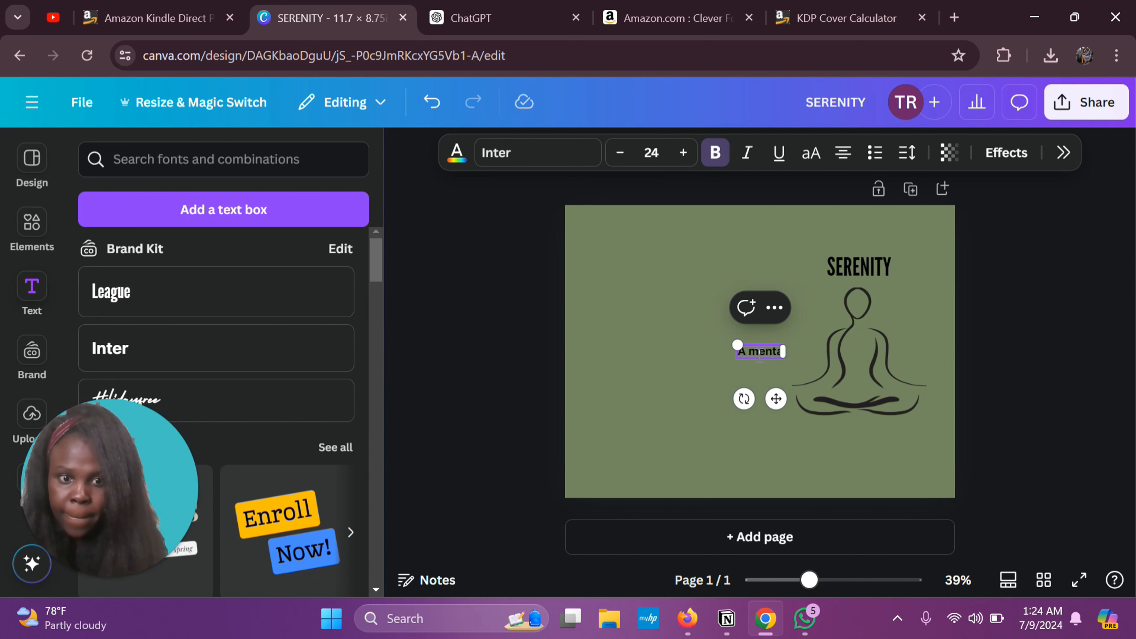
type("l hea")
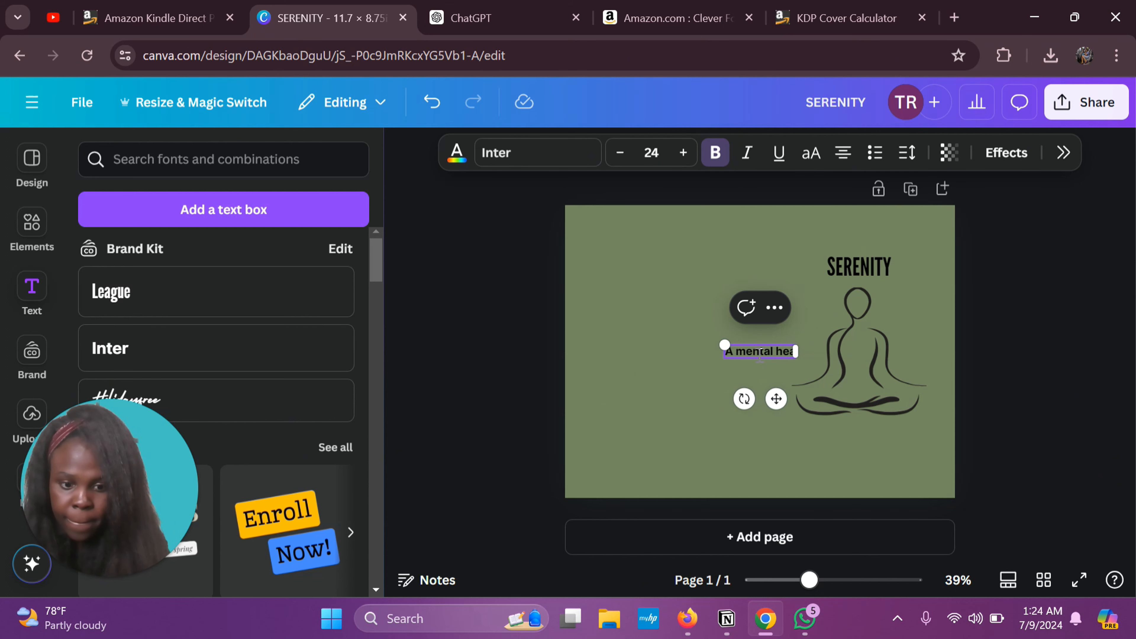
type("lth journal")
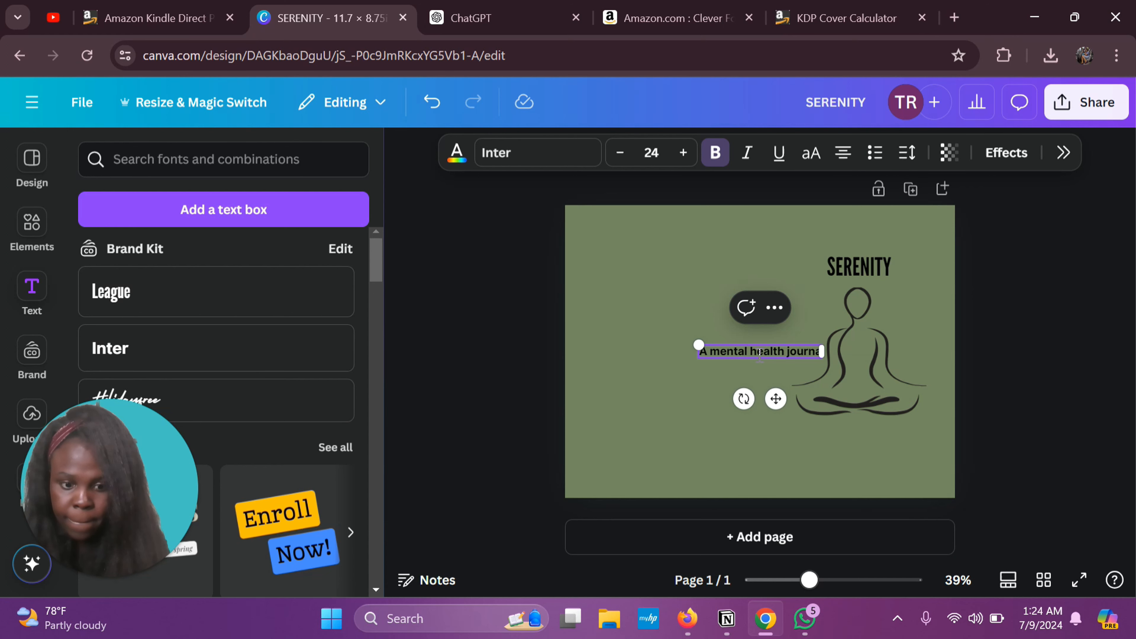
left_click(915, 455)
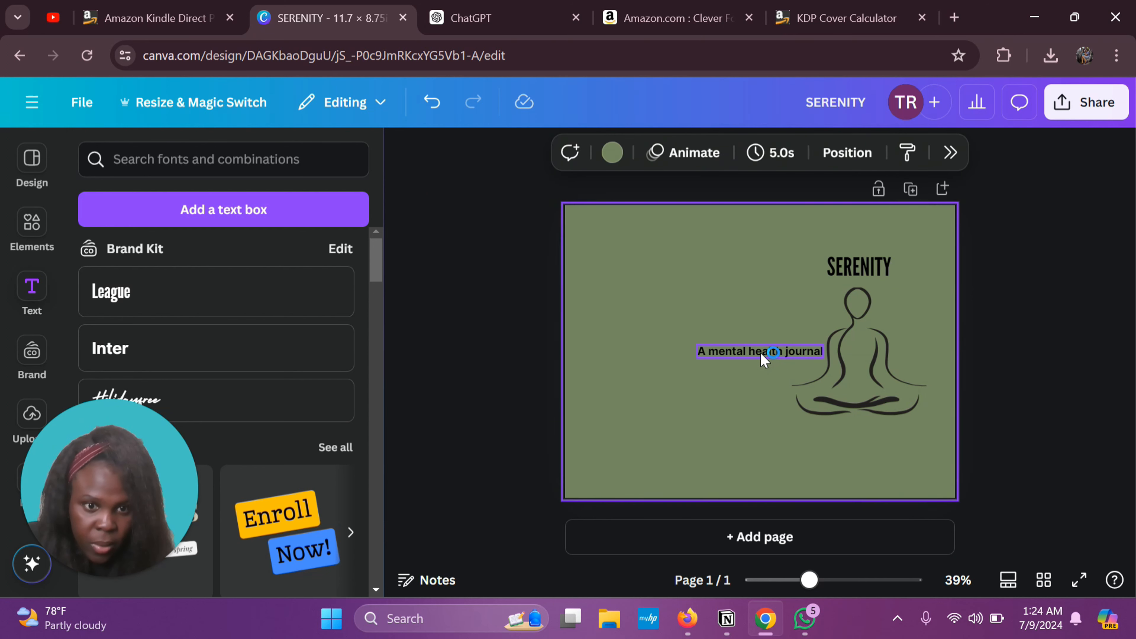
Center the "A mental health journal" subtitle beneath the meditation figure and enlarge the SERENITY title to font size 56.
mouse_move(760, 354)
left_mouse_down()
mouse_move(802, 434)
mouse_move(858, 447)
left_mouse_up()
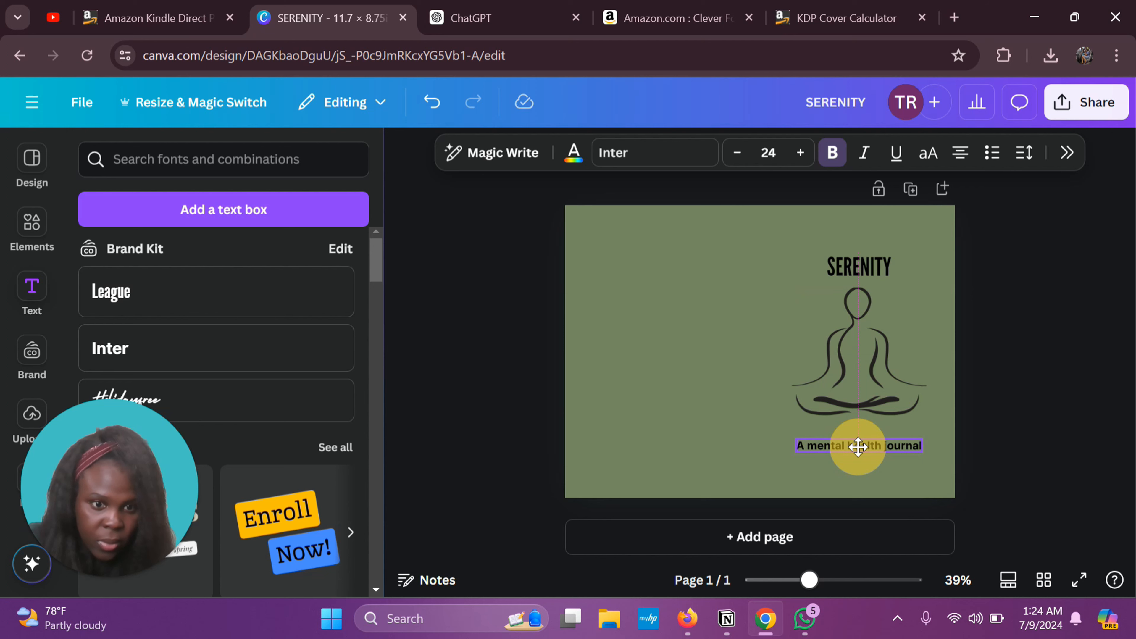
left_click(977, 467)
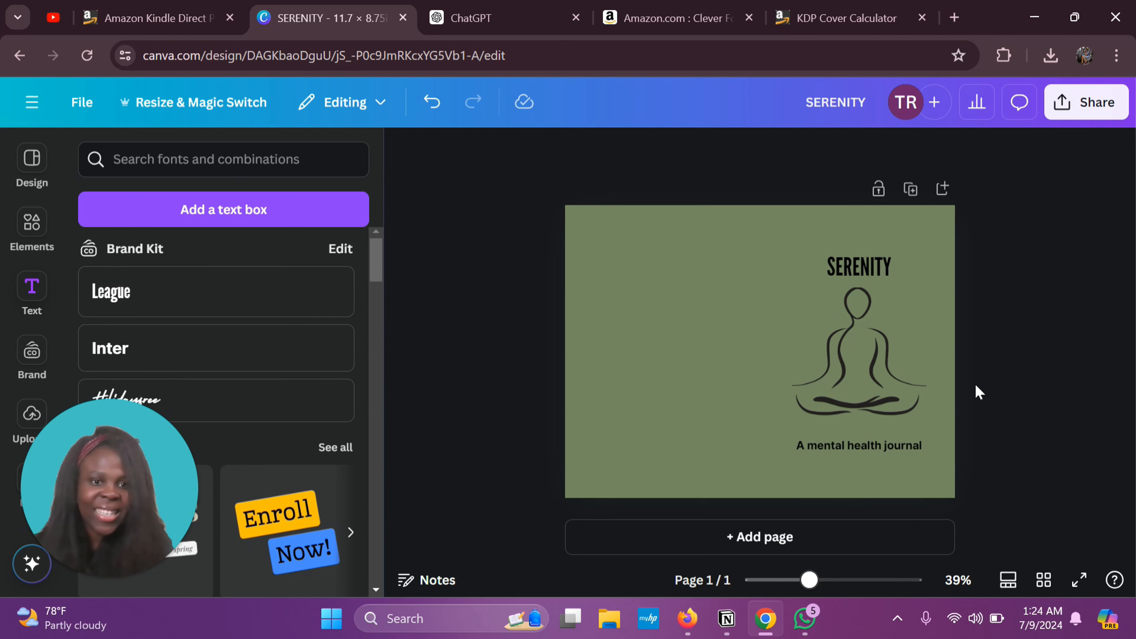
left_click(867, 268)
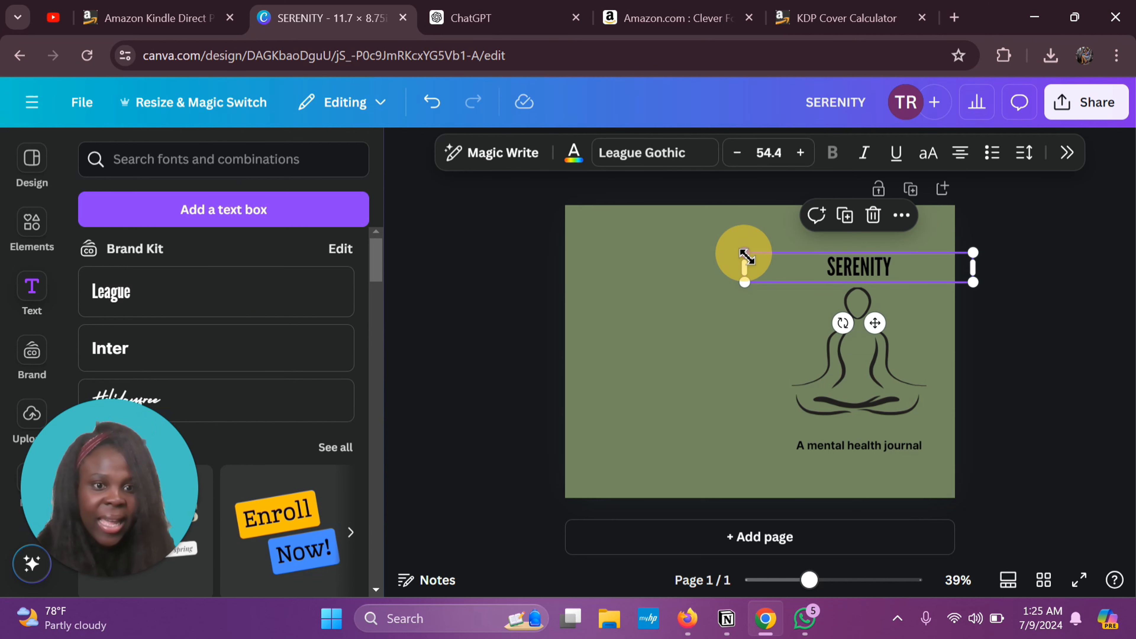
left_click_drag(742, 254, 738, 252)
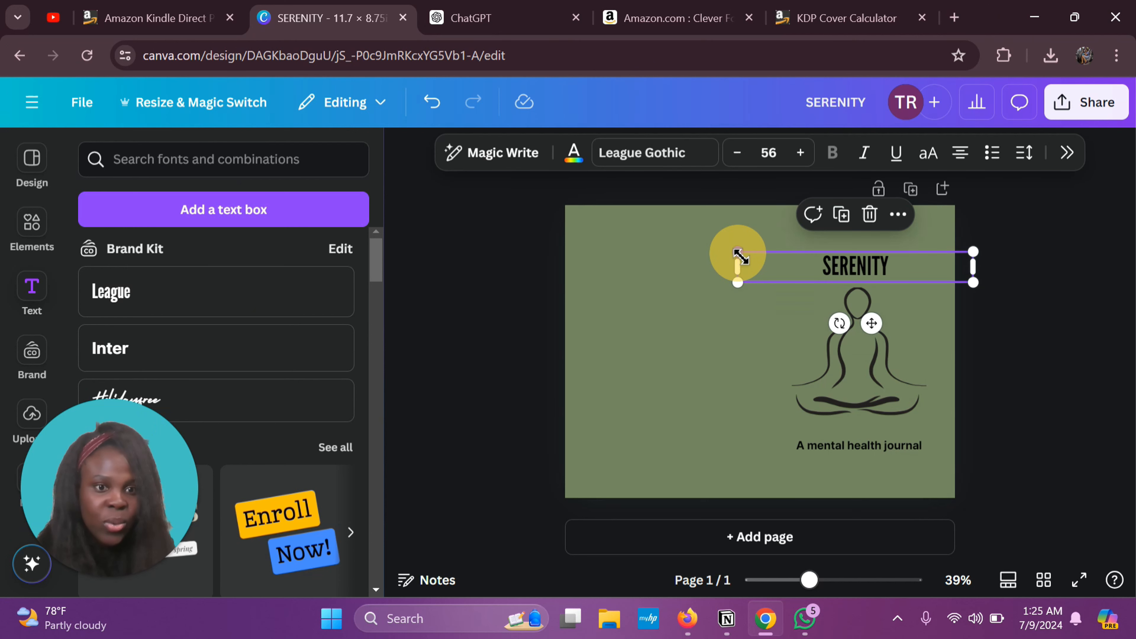
left_click(953, 341)
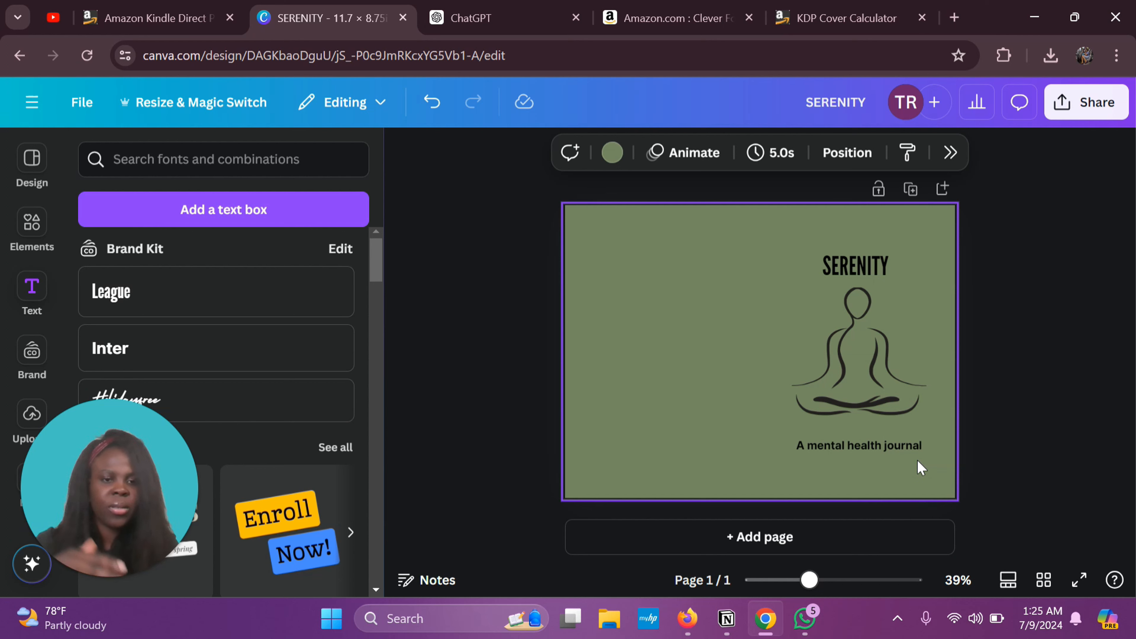
Download the cover as a flattened PDF Print file with the CMYK color profile.
left_click(1105, 119)
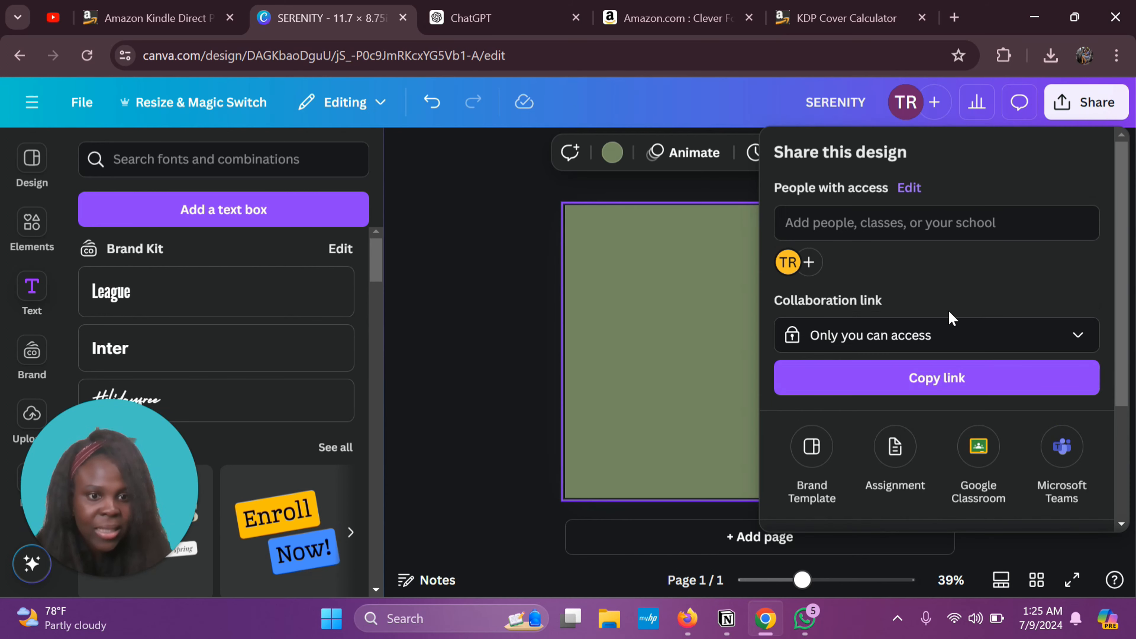
scroll(945, 323, "down", 4)
left_click(915, 380)
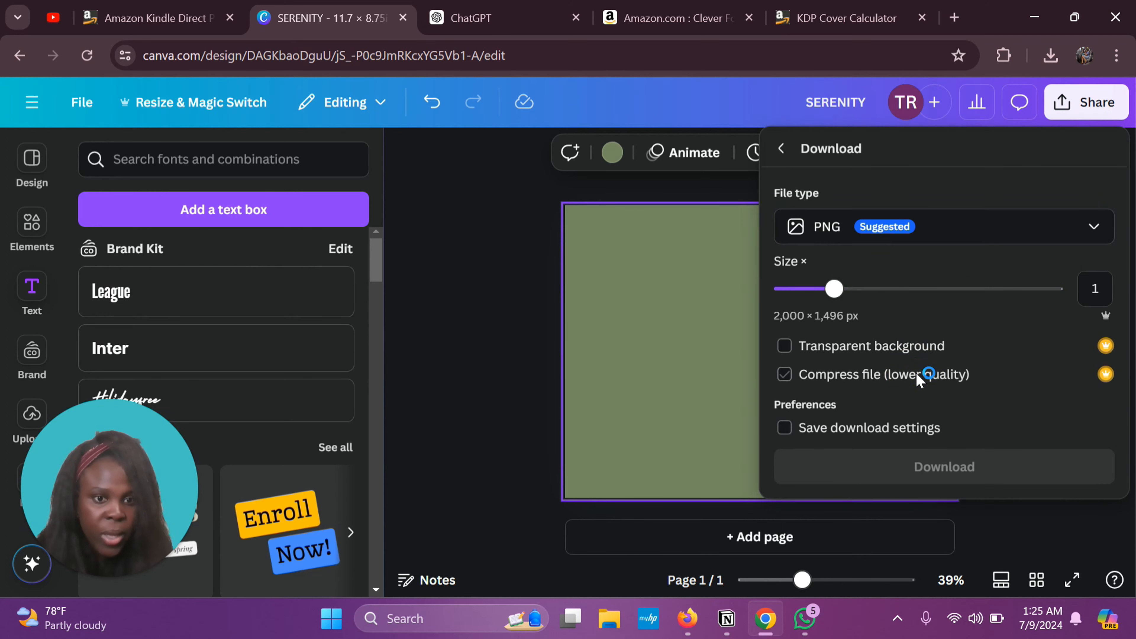
left_click(939, 226)
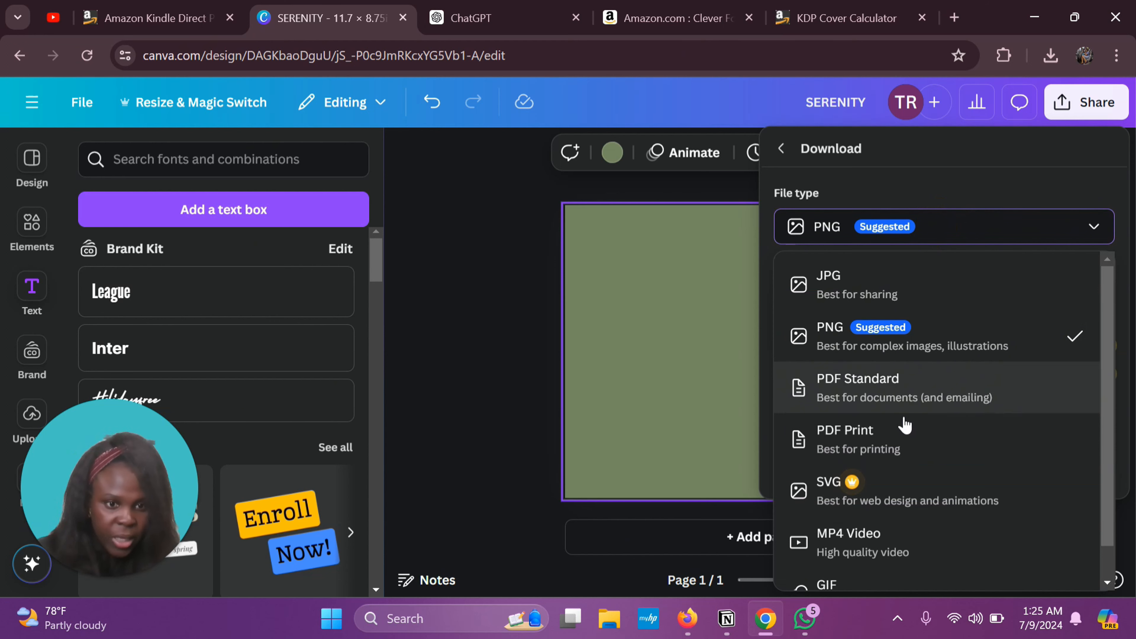
left_click(901, 433)
left_click(890, 379)
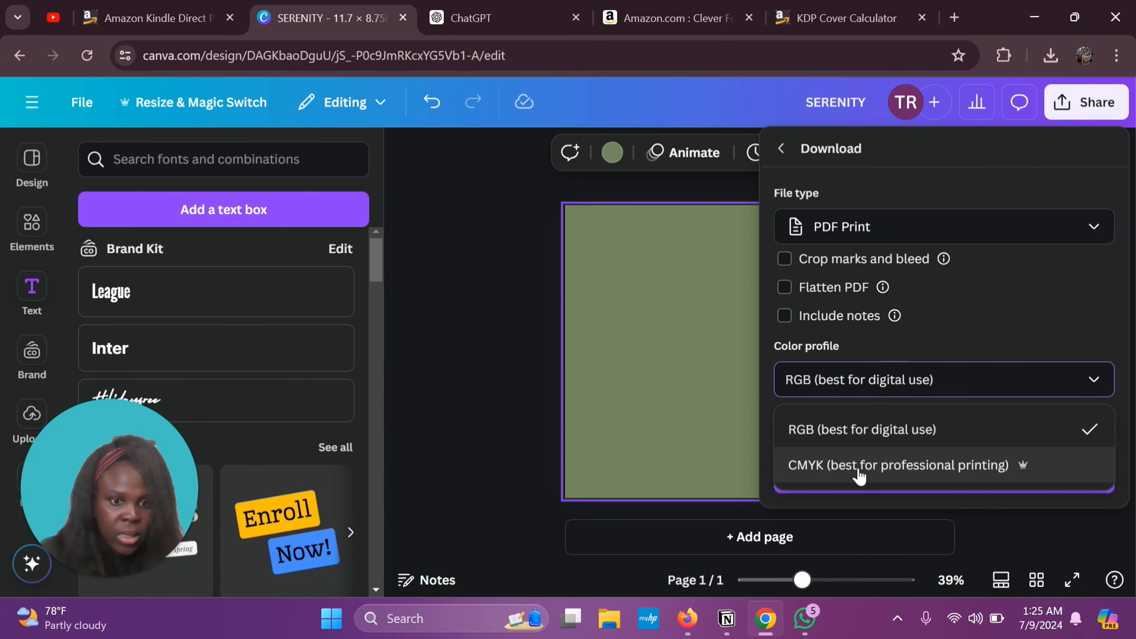
left_click(859, 469)
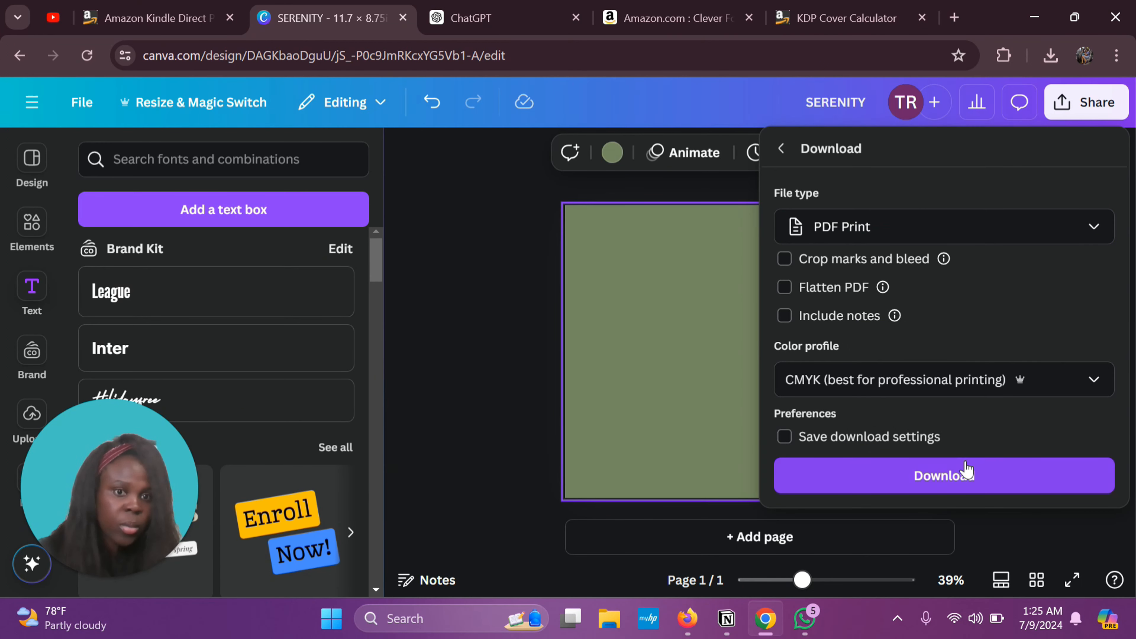
left_click(786, 288)
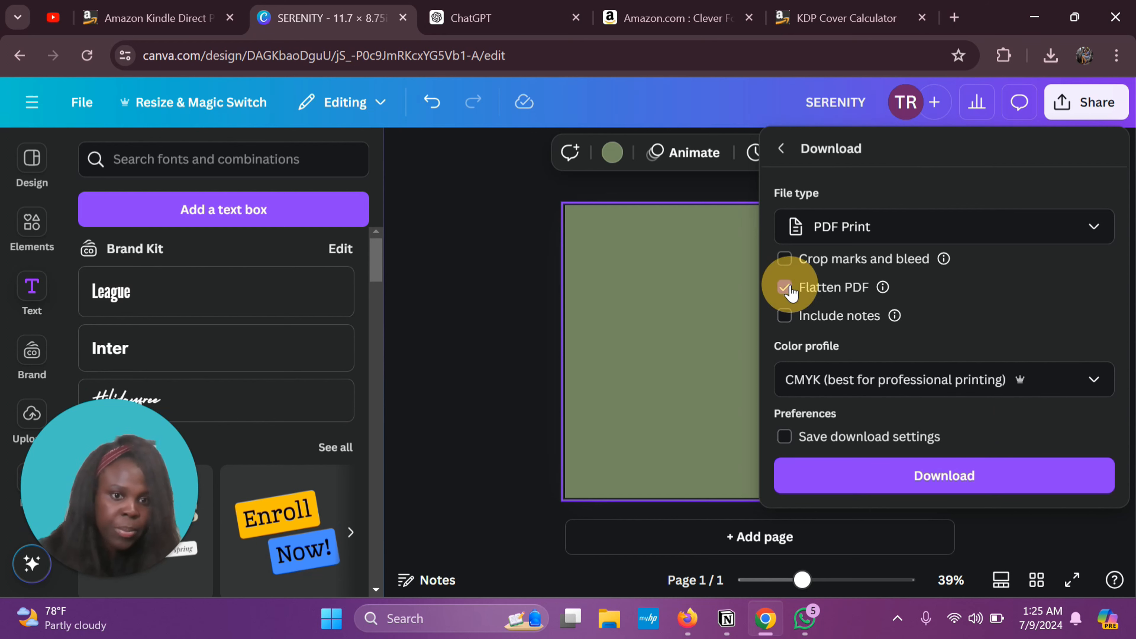
left_click(938, 473)
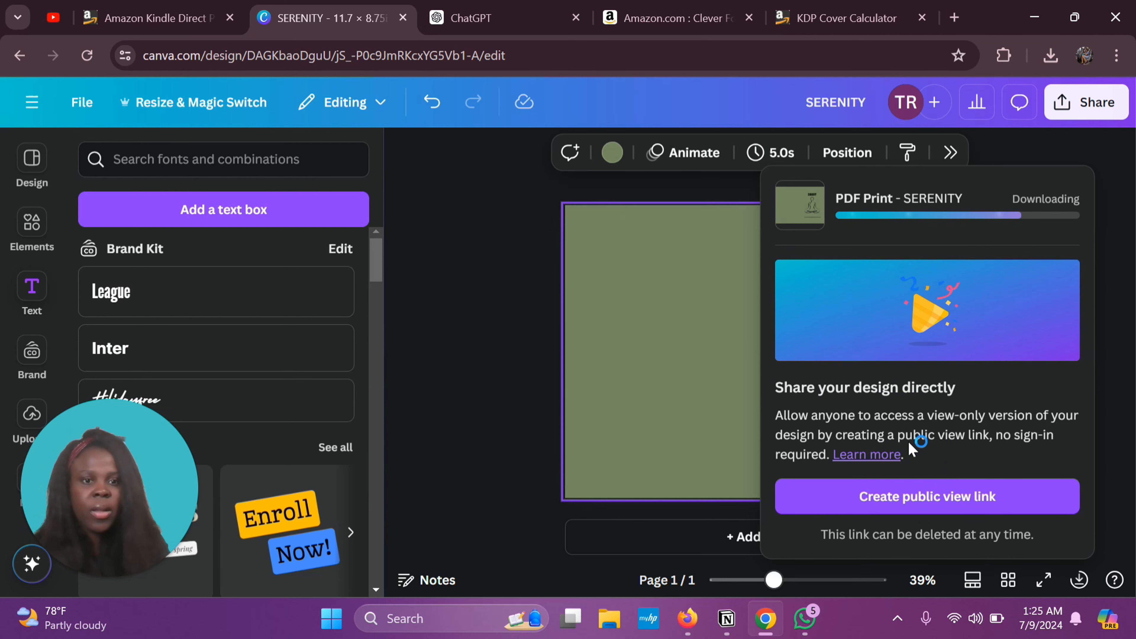
Switch to Kindle Direct Publishing and start creating a new paperback title.
left_click(166, 19)
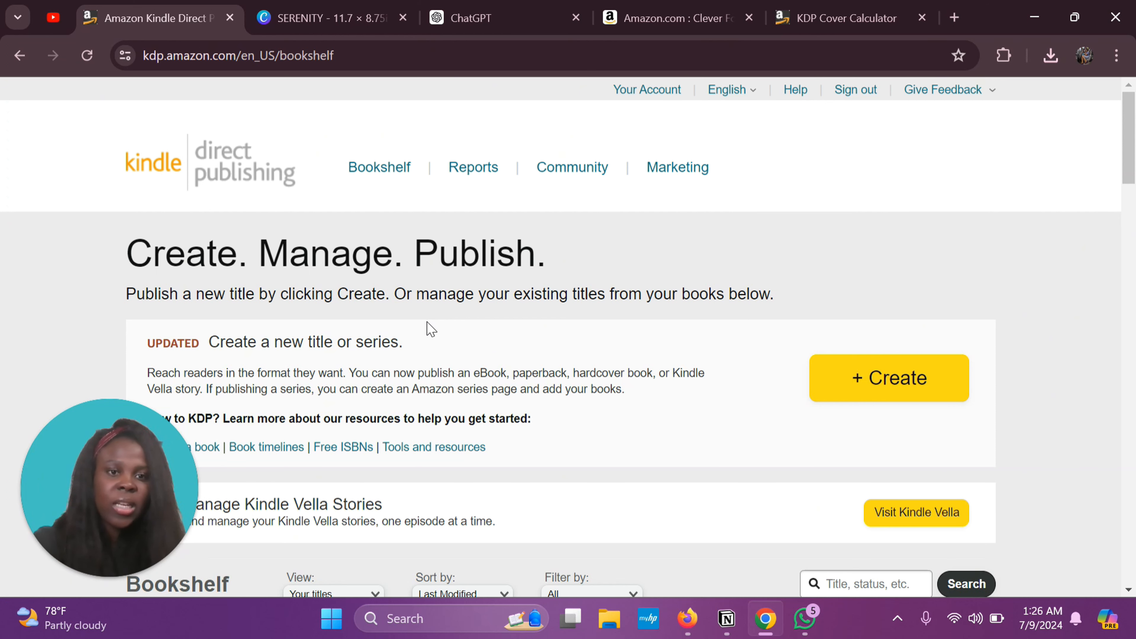
scroll(536, 365, "down", 10)
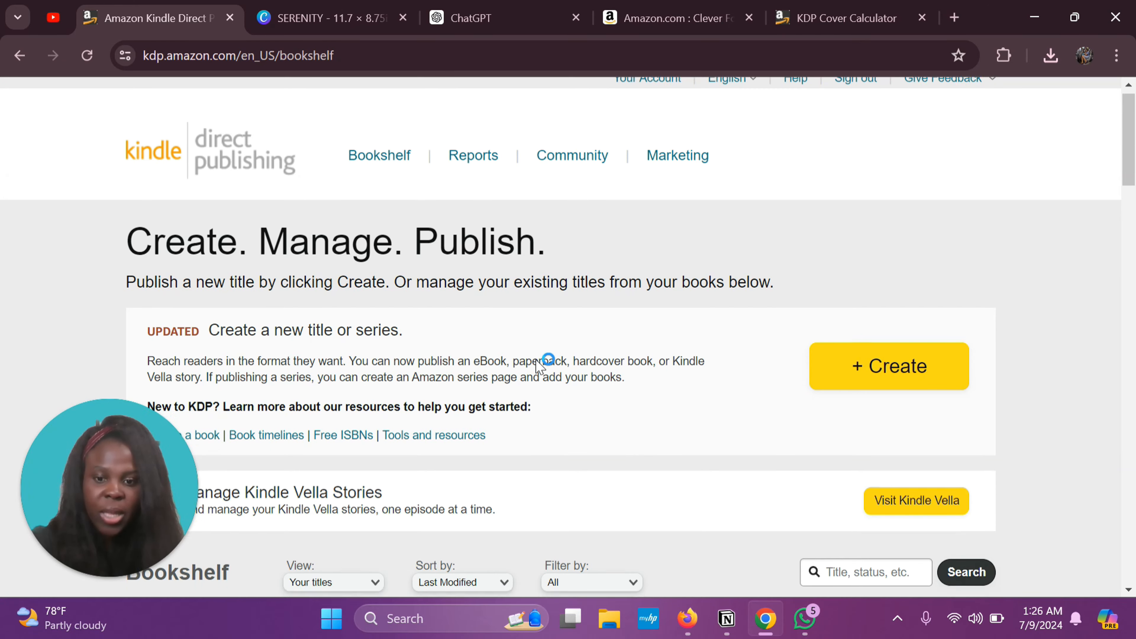
scroll(539, 365, "down", 10)
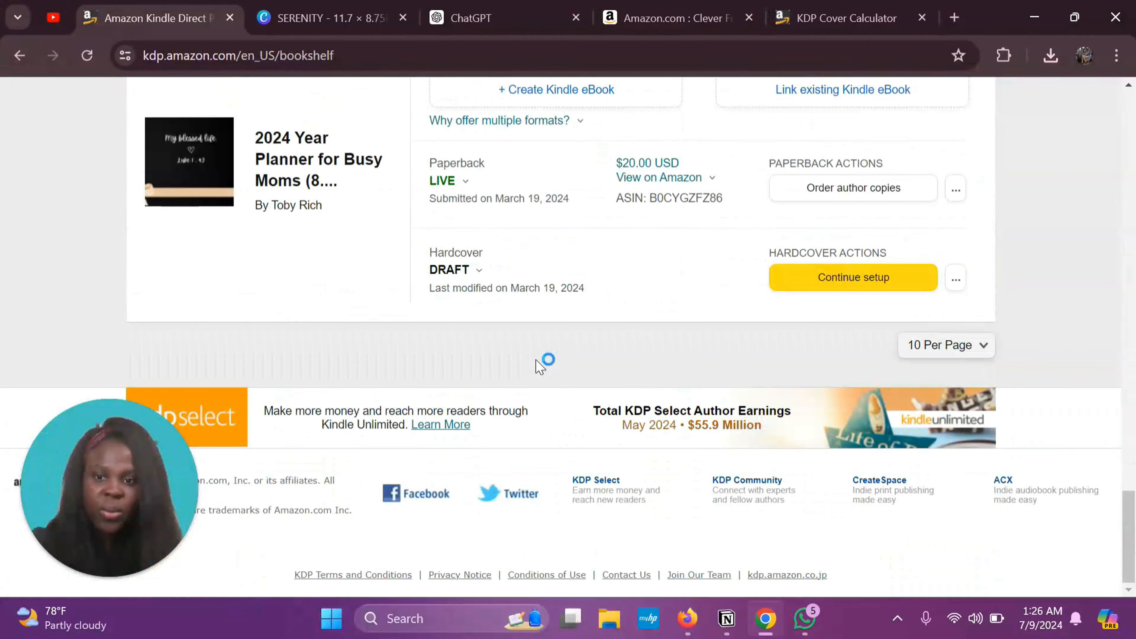
scroll(539, 367, "up", 10)
scroll(537, 366, "up", 15)
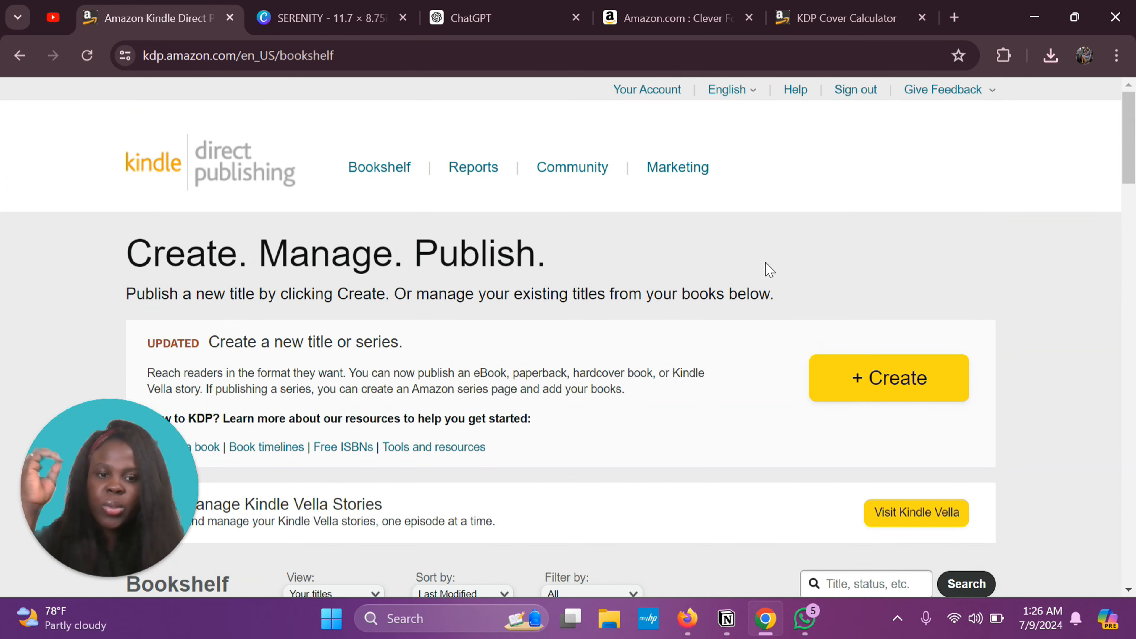
left_click(907, 379)
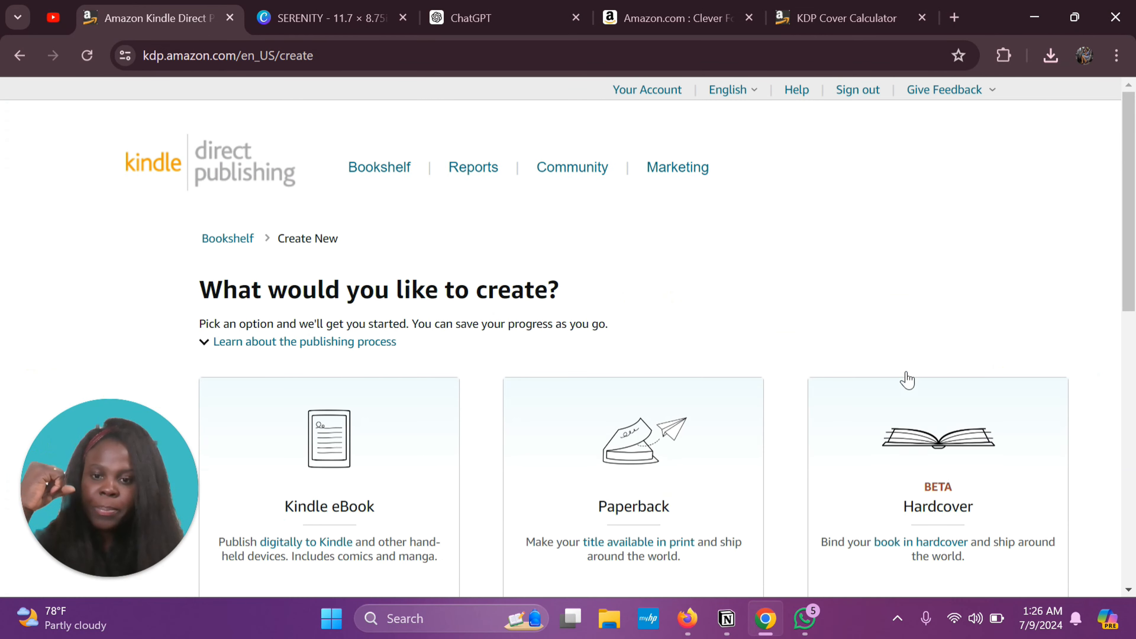
scroll(907, 379, "down", 1)
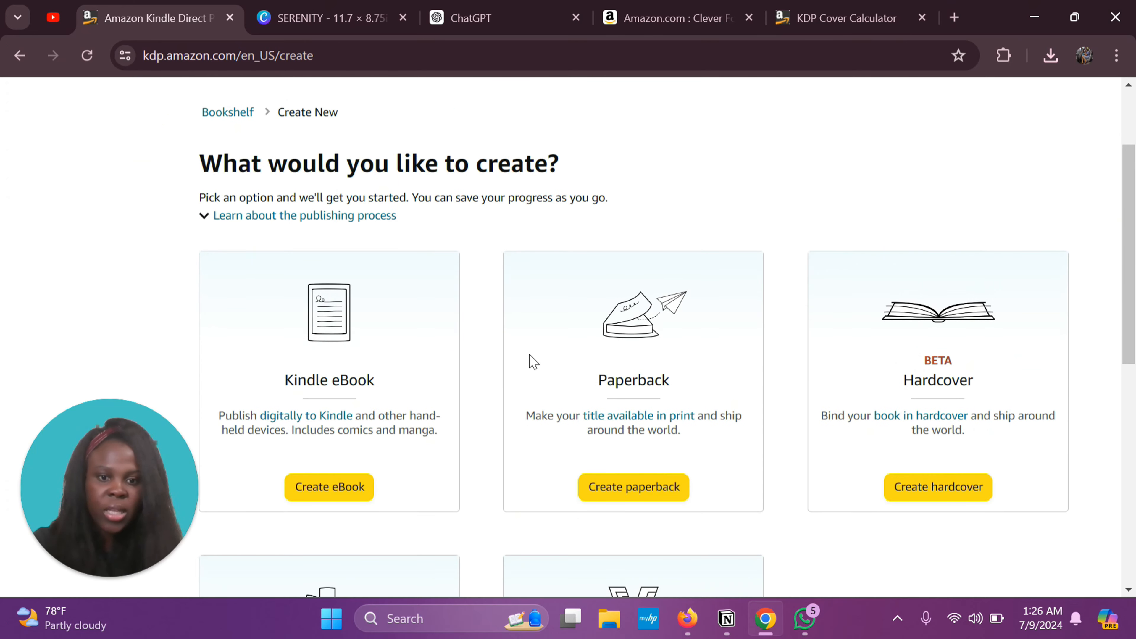
left_click(625, 497)
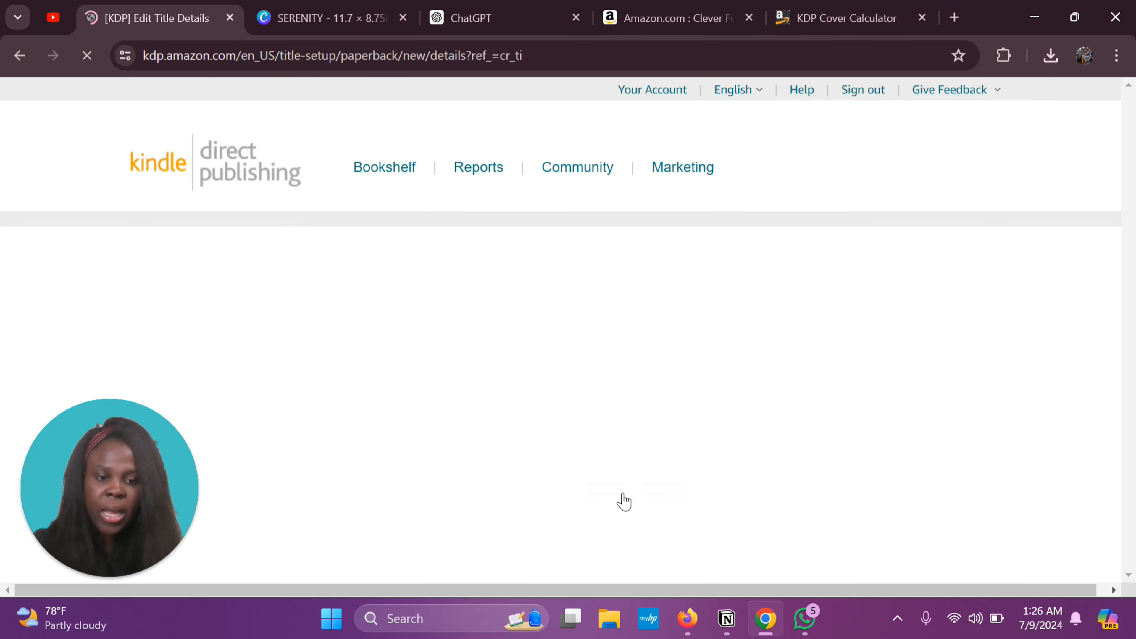
Enter "Serenity , A mental health journal" as the paperback's book title.
scroll(624, 501, "down", 1)
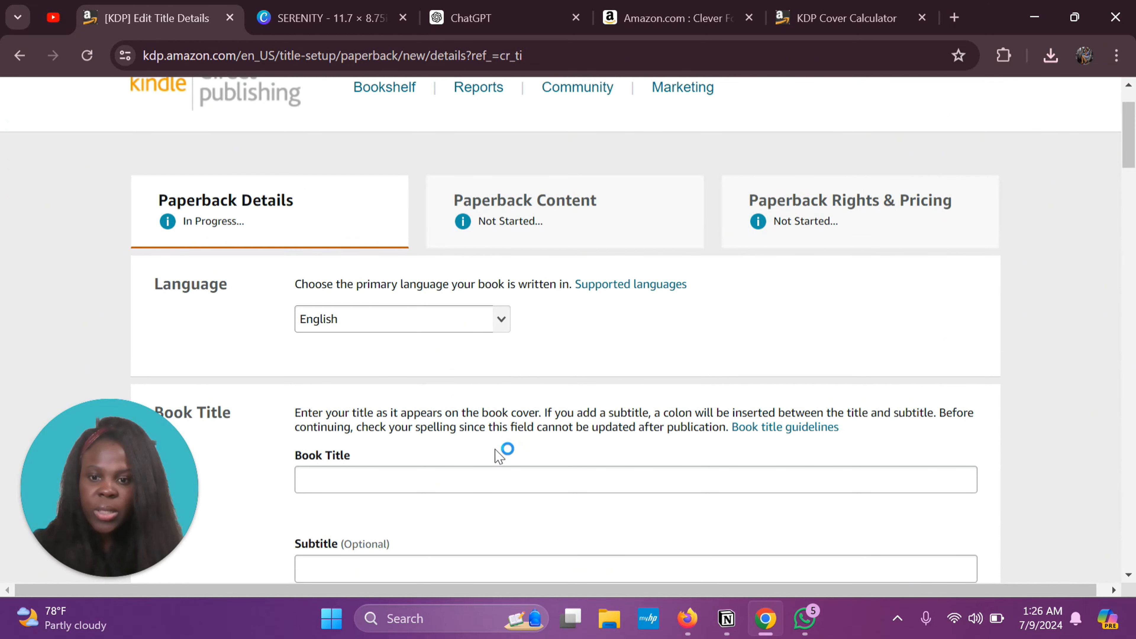
left_click(480, 477)
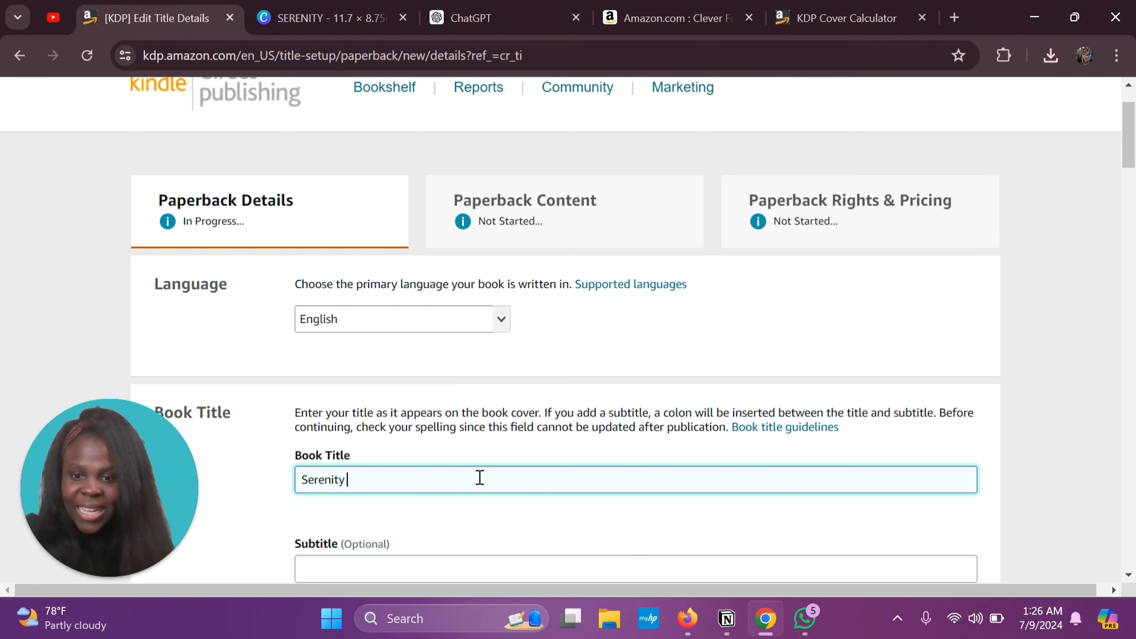
scroll(479, 477, "down", 1)
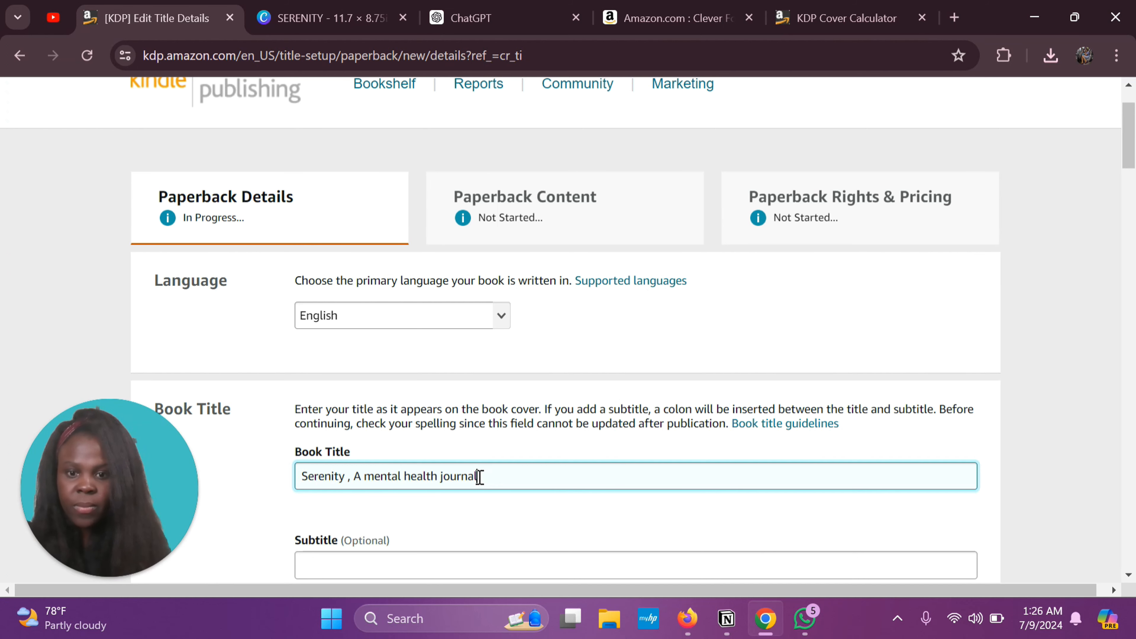
Skip the subtitle, series and edition number, and enter the primary author's first and last name.
scroll(552, 489, "down", 3)
scroll(416, 426, "down", 6)
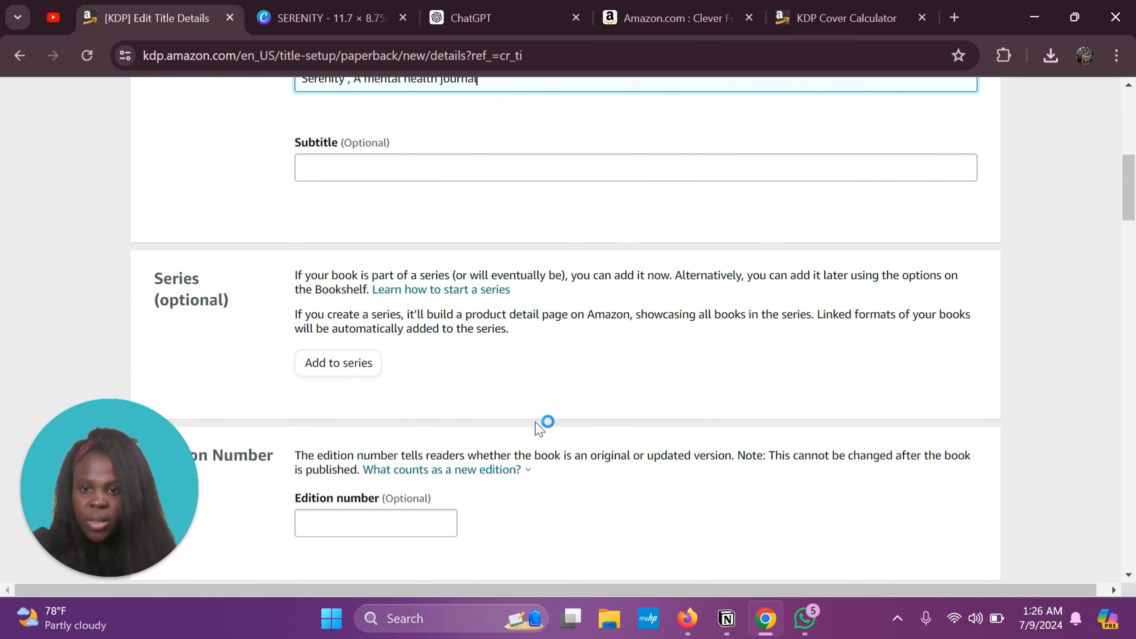
scroll(540, 423, "down", 4)
scroll(378, 349, "down", 3)
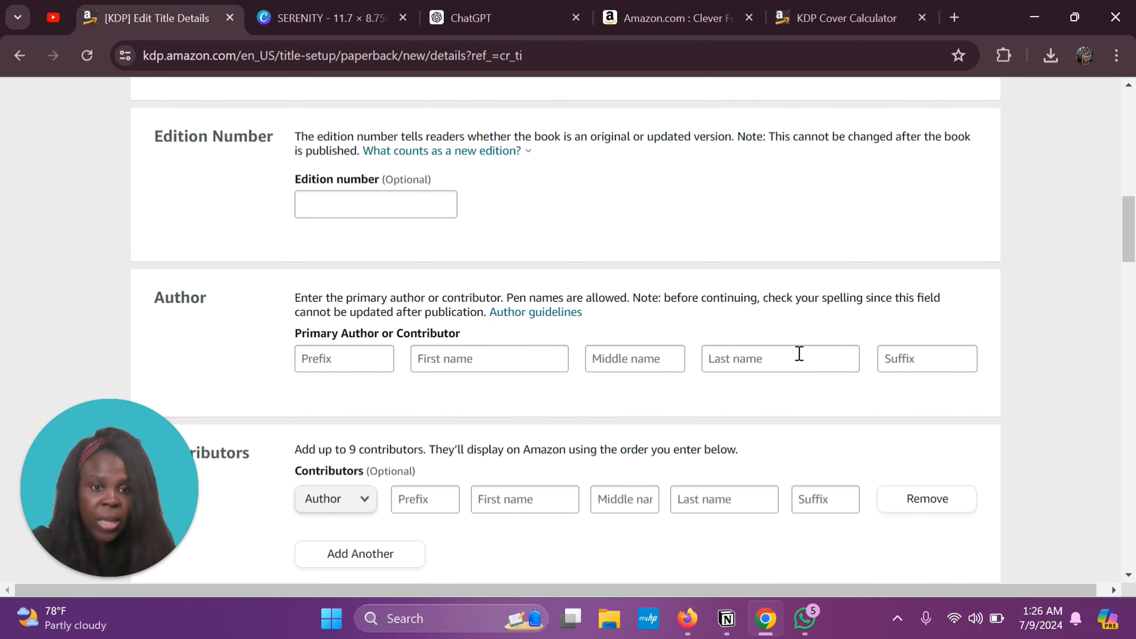
left_click(500, 358)
type("Toby")
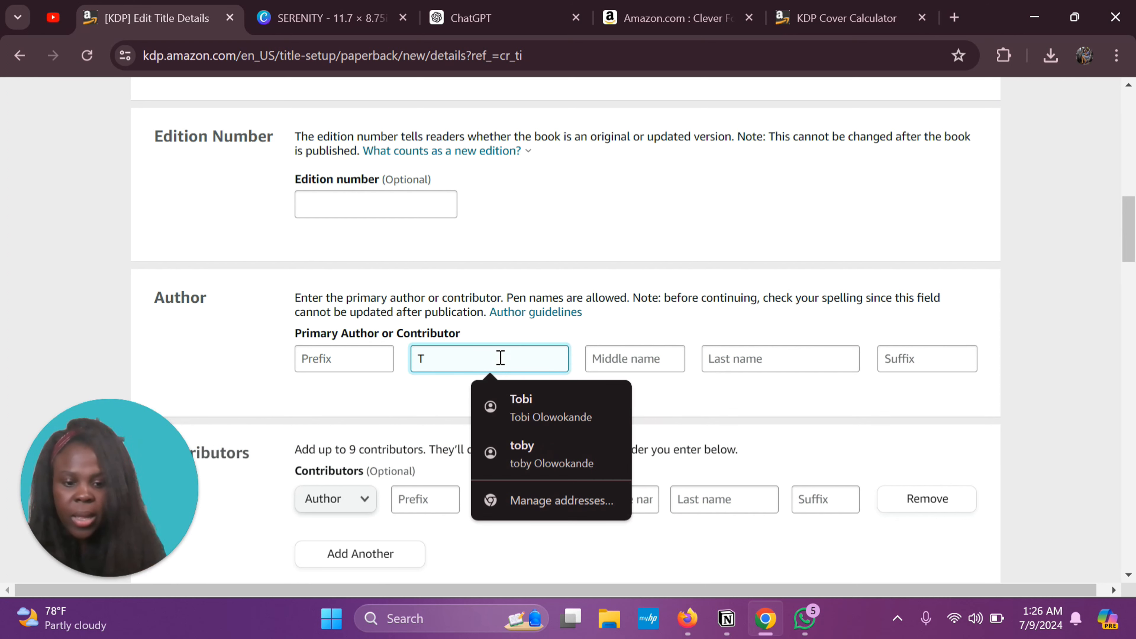
left_click(732, 355)
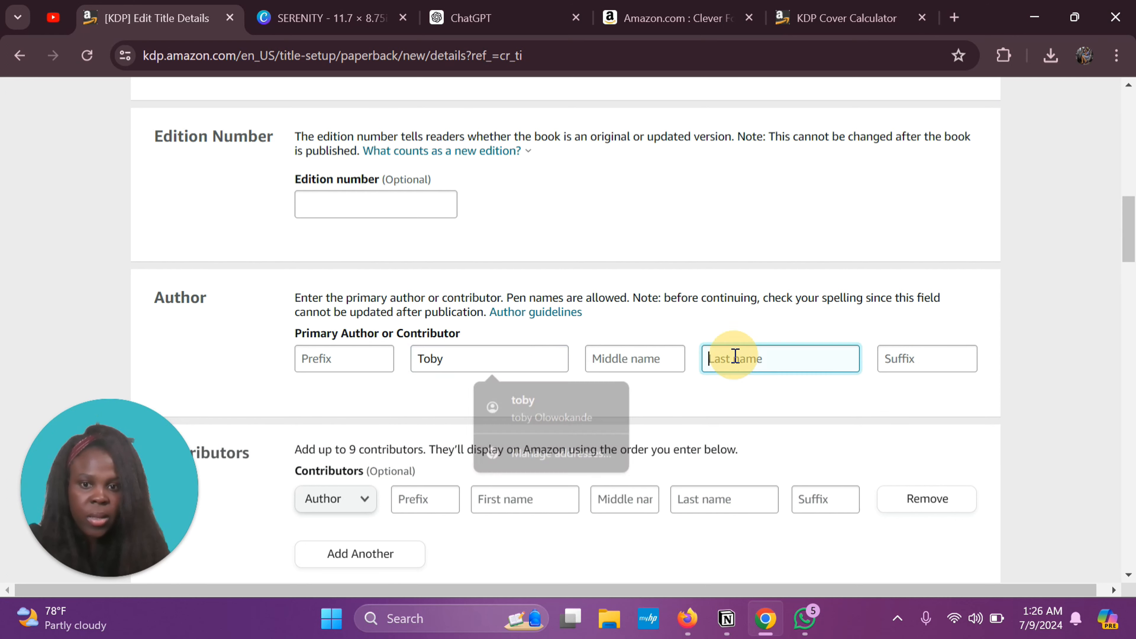
type("Rich")
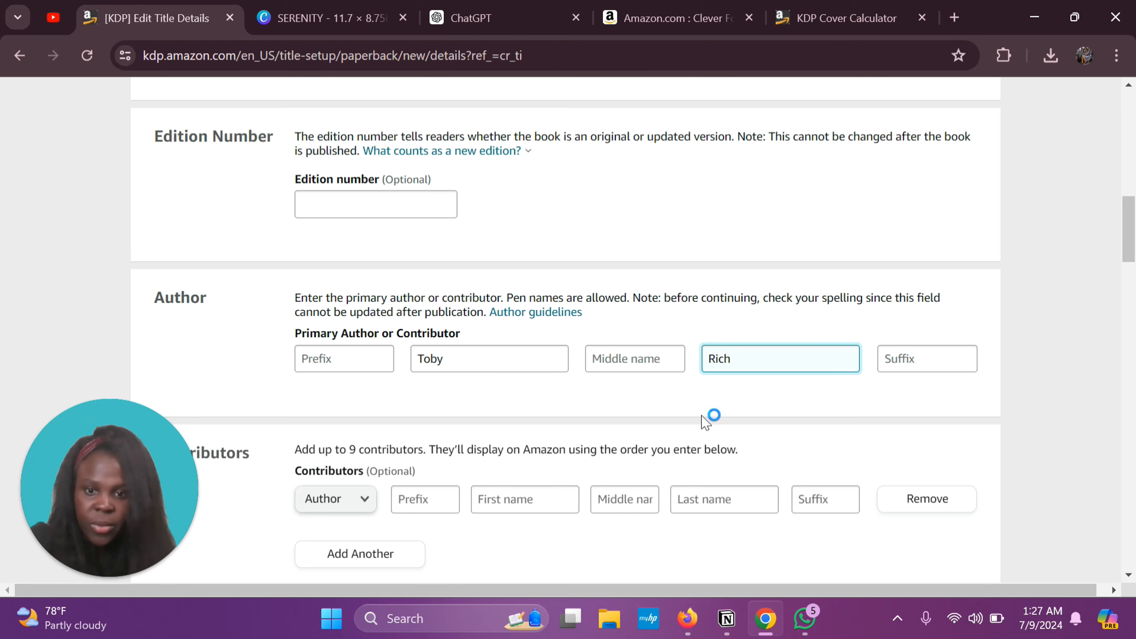
Activate the book description field, switch to ChatGPT and request a book description for Amazon KDP, for a mental health journal named serenity.
scroll(713, 416, "down", 5)
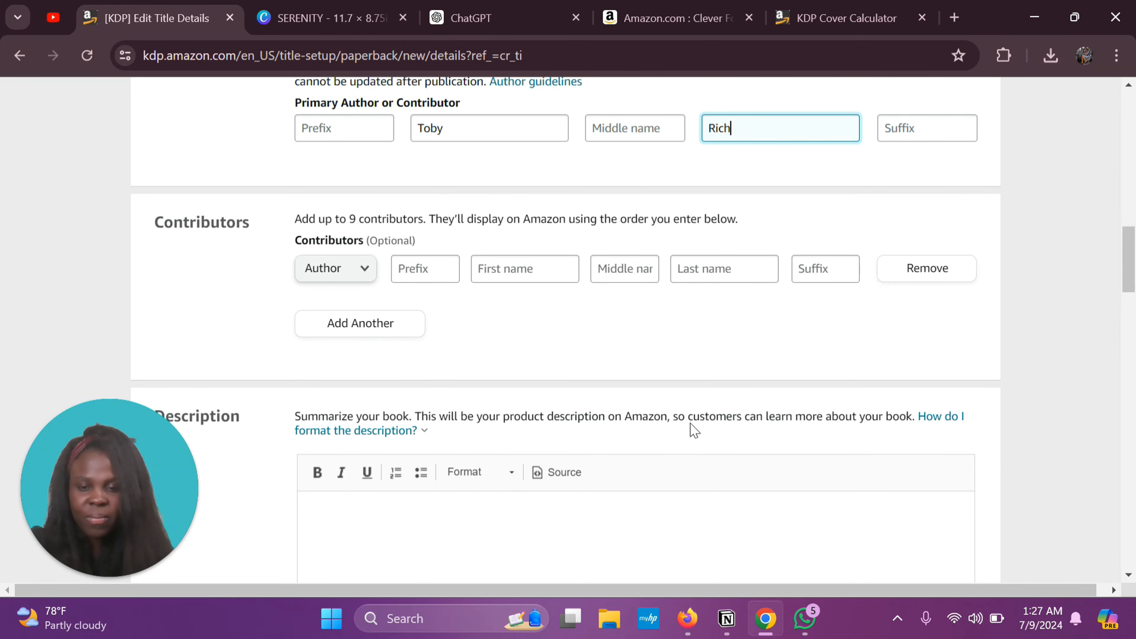
scroll(693, 431, "down", 3)
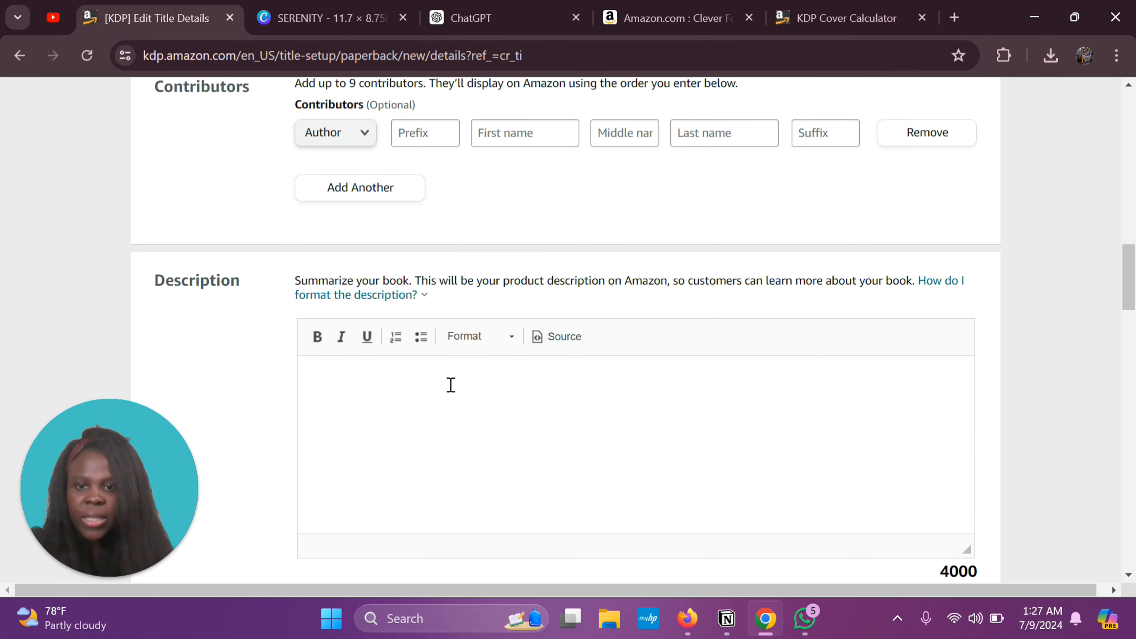
left_click(452, 391)
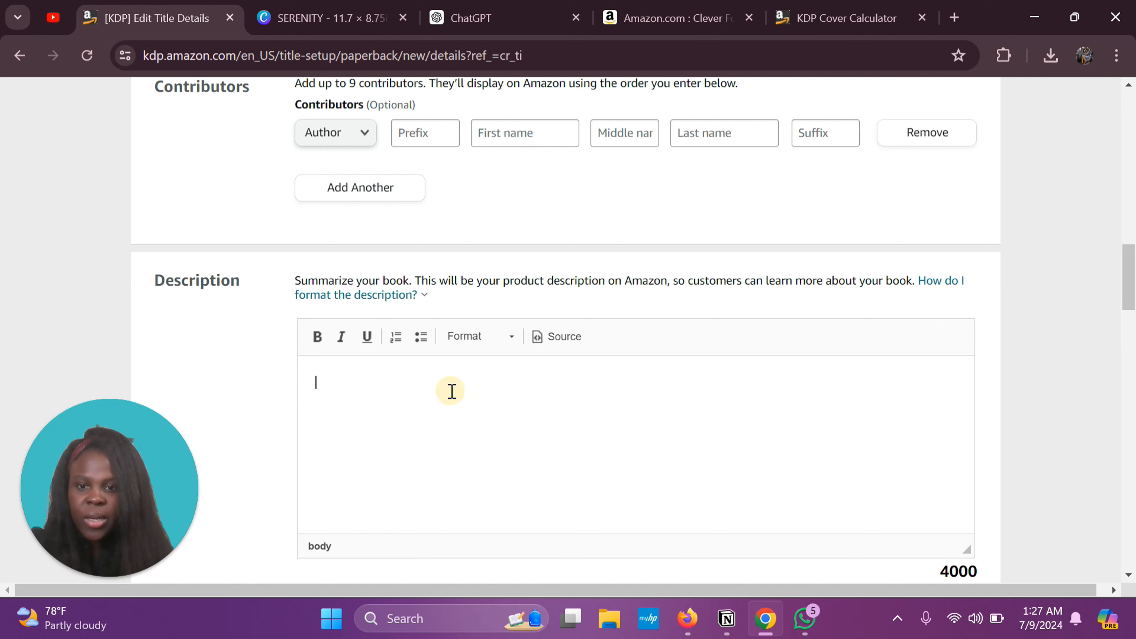
left_click(458, 16)
scroll(485, 480, "down", 10)
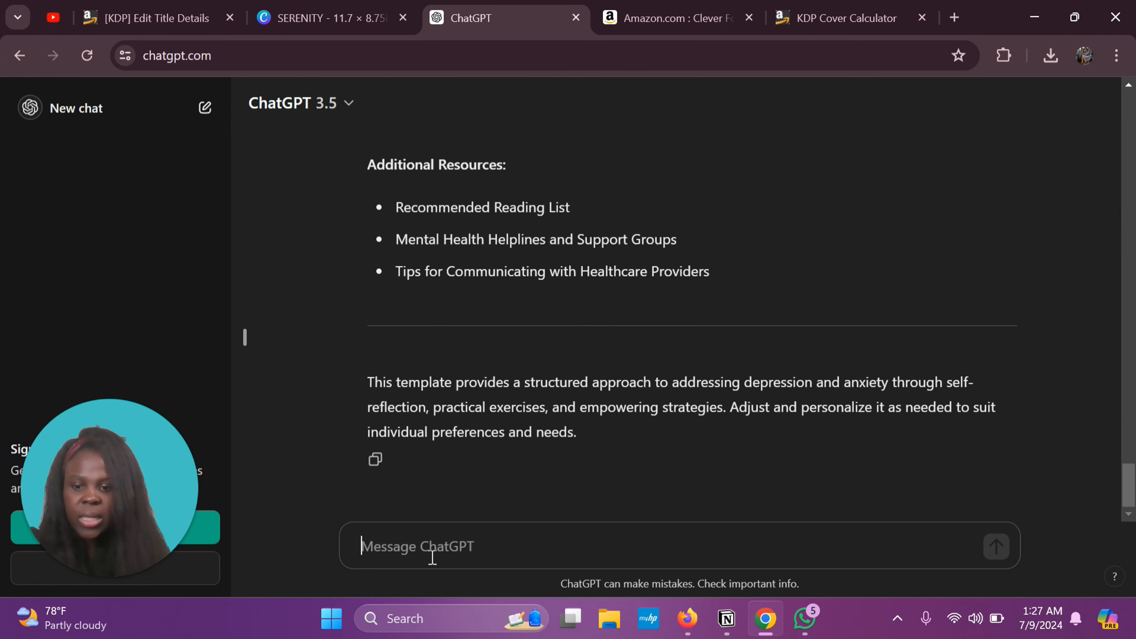
type("wr")
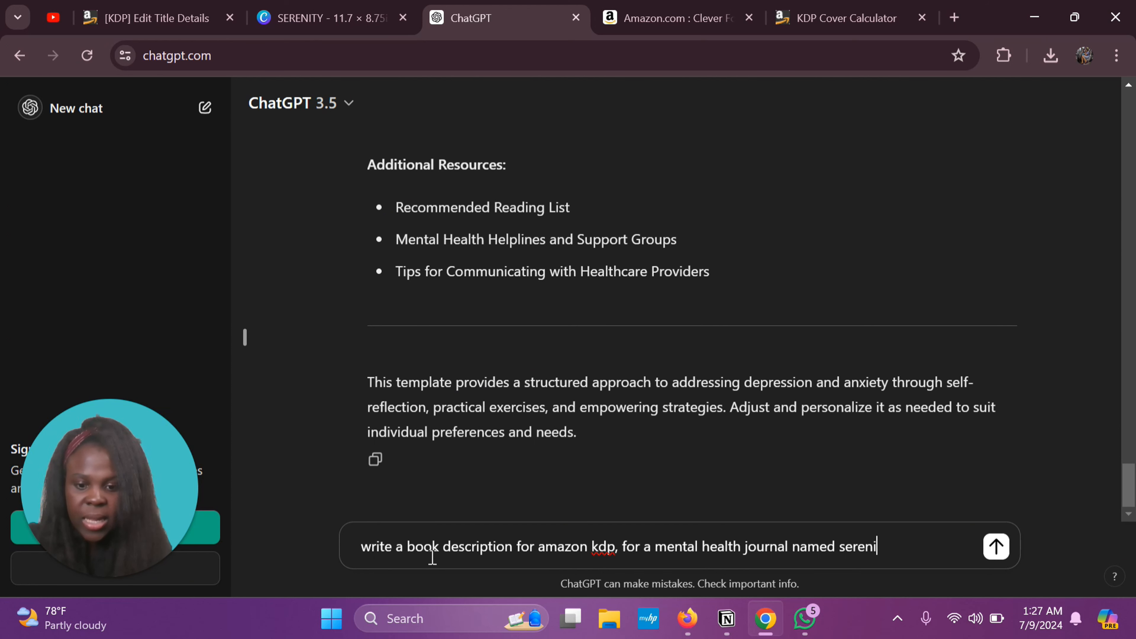
type("ty")
key("Return")
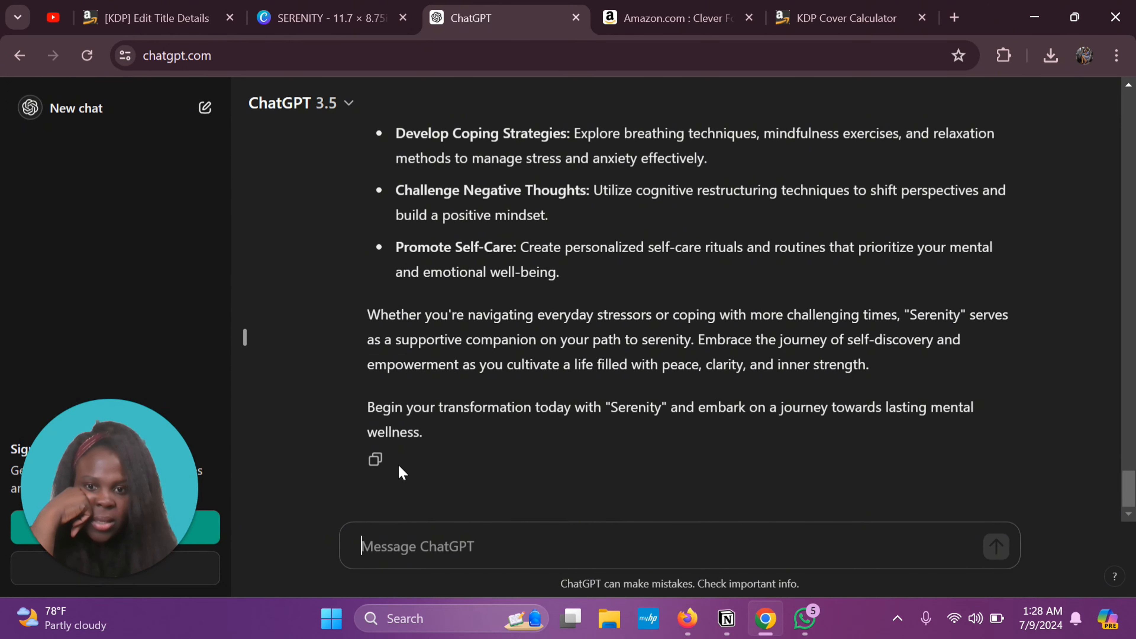
Copy ChatGPT's generated book description and paste it into the paperback's Description field in Kindle Direct Publishing.
left_click(375, 459)
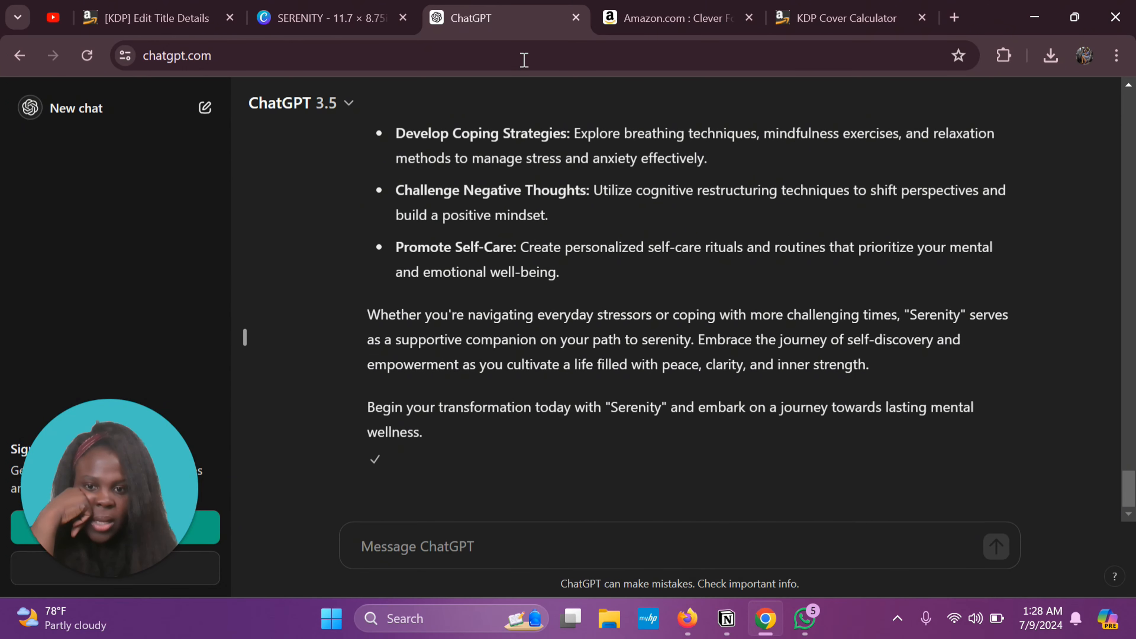
left_click(169, 27)
key("ctrl+v")
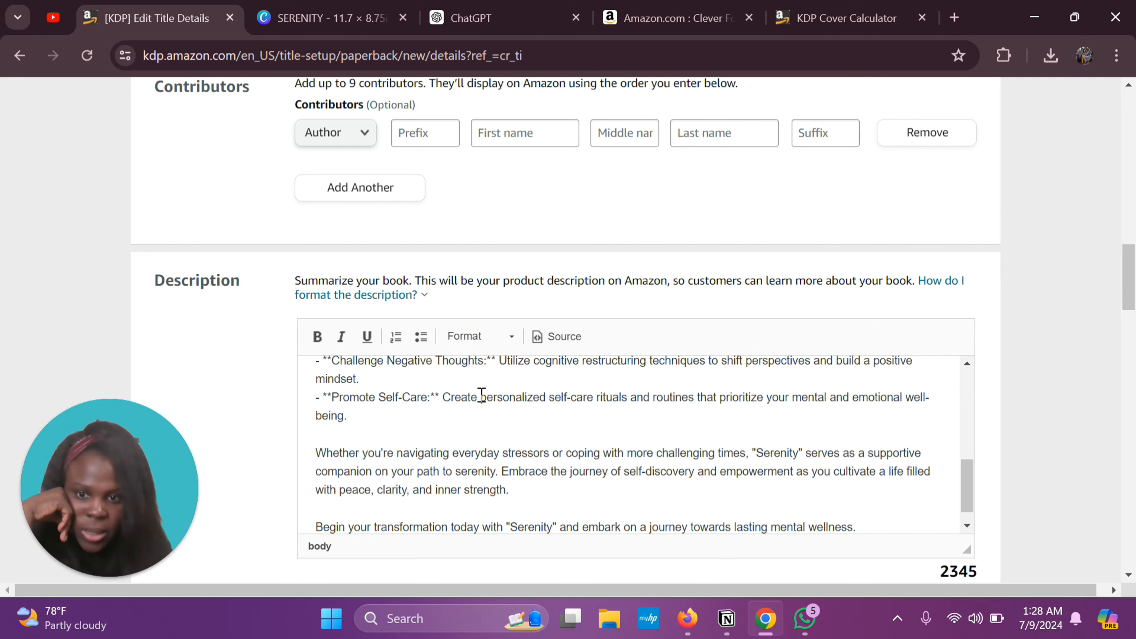
Delete the two asterisks following "Promote Self-Care:" in the book description.
right_click(422, 403)
left_click(438, 431)
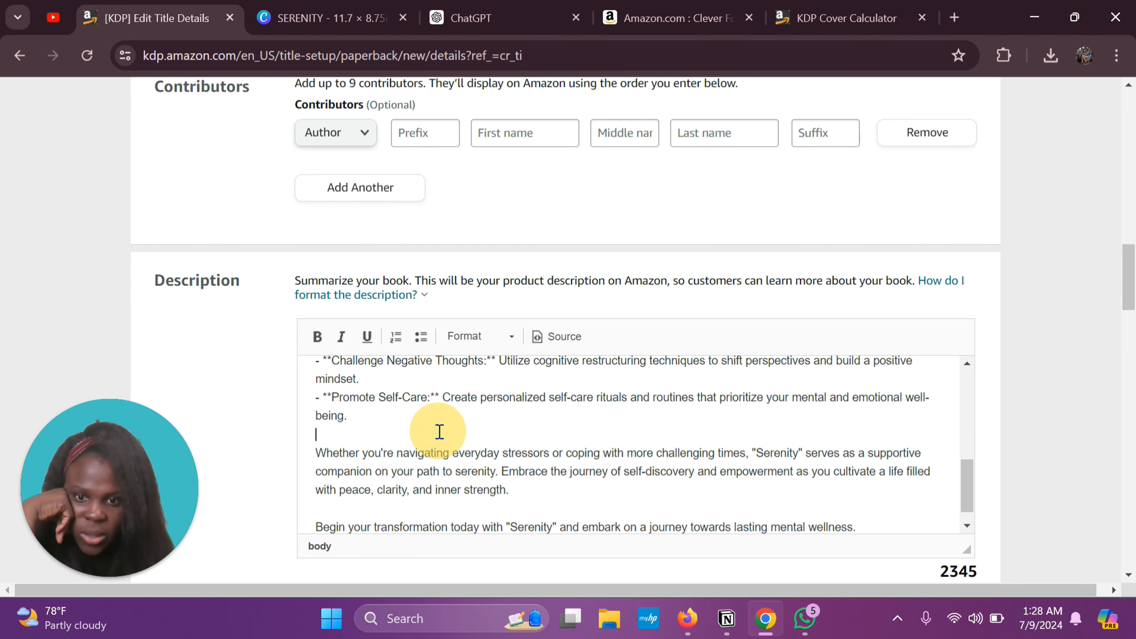
left_click(441, 397)
key("BackSpace")
key("BackSpace")
scroll(440, 397, "up", 7)
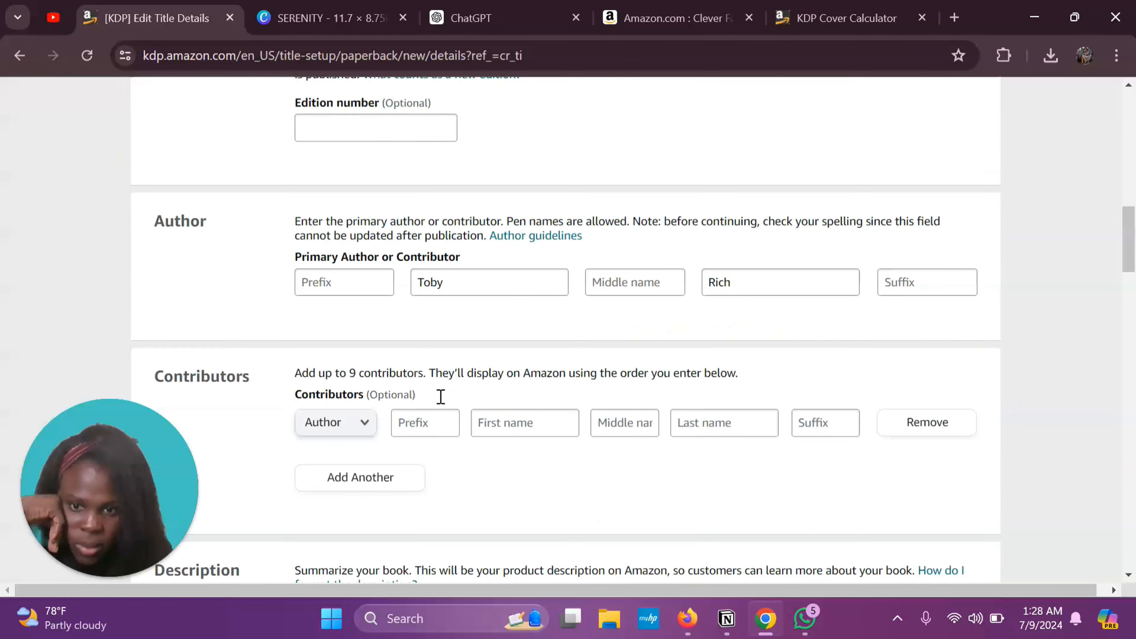
Delete the "Title: Serenity: A Mental Health Journal for Finding Peace" and "Description:" heading lines from the start of the book description.
scroll(440, 397, "down", 3)
scroll(440, 397, "down", 5)
scroll(441, 397, "up", 5)
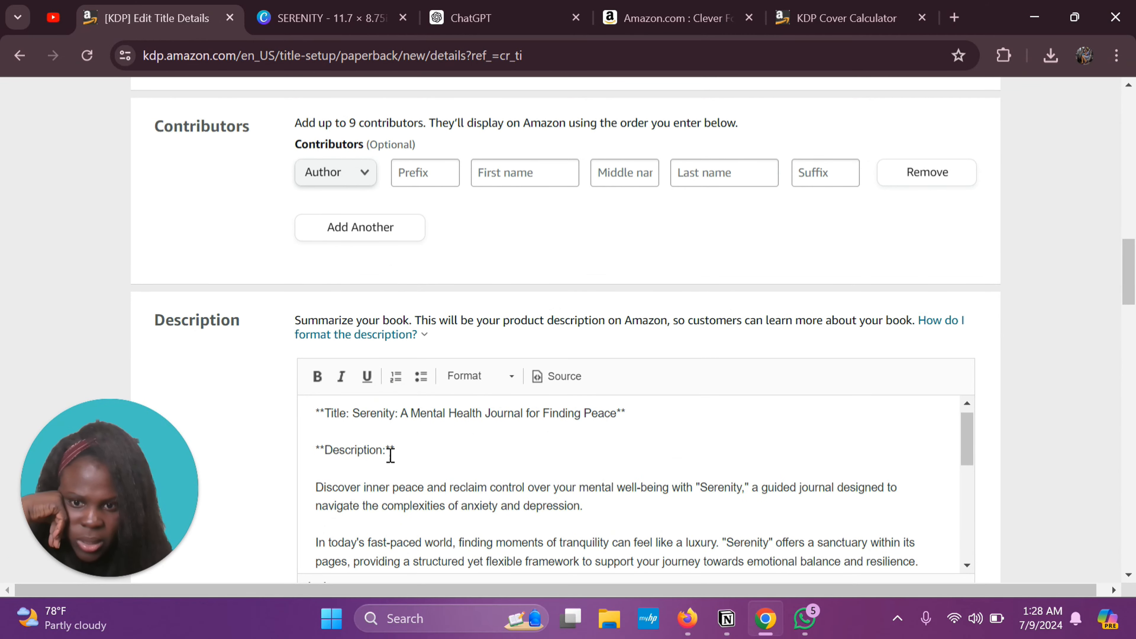
left_click_drag(360, 464, 302, 419)
key("BackSpace")
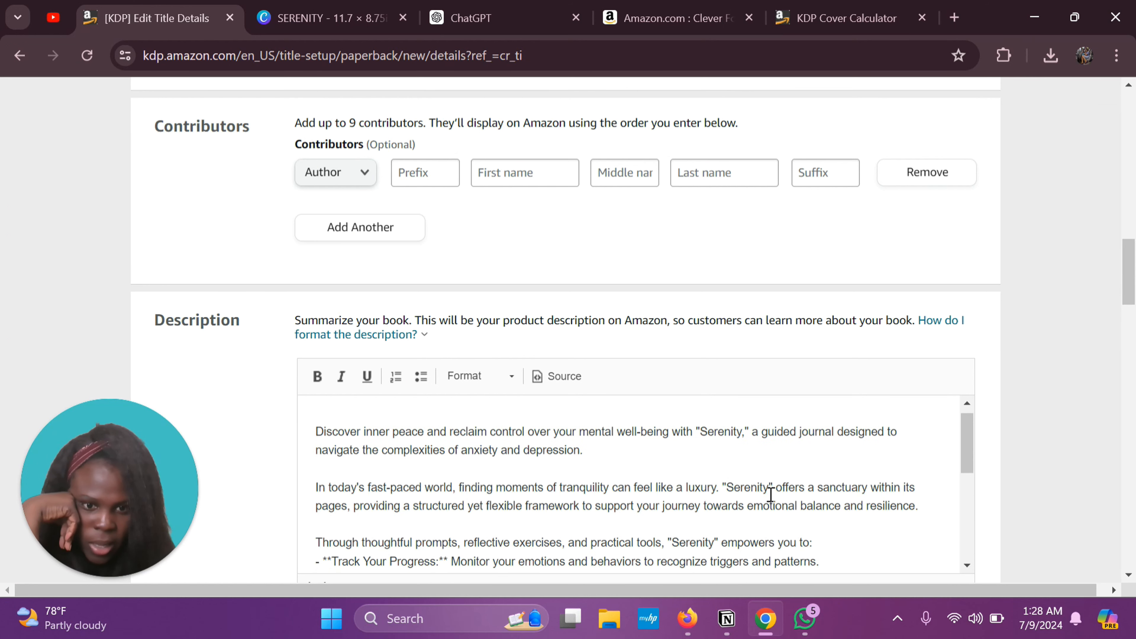
Review the rest of the description and declare ownership of the copyright and necessary publishing rights.
scroll(770, 494, "down", 5)
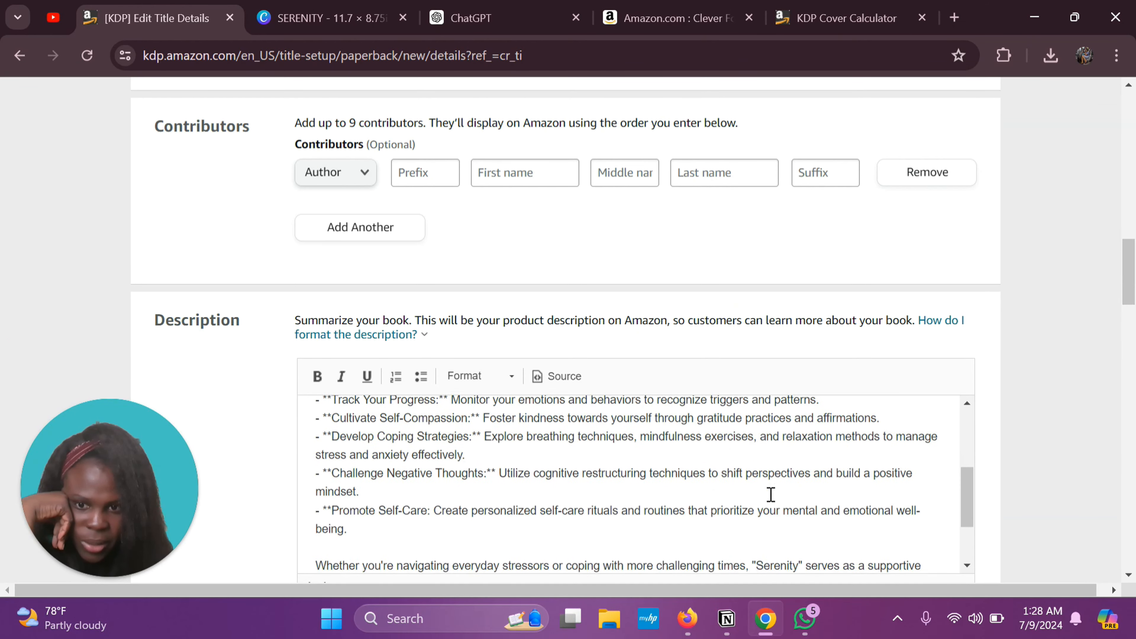
scroll(770, 495, "down", 2)
scroll(784, 478, "down", 1)
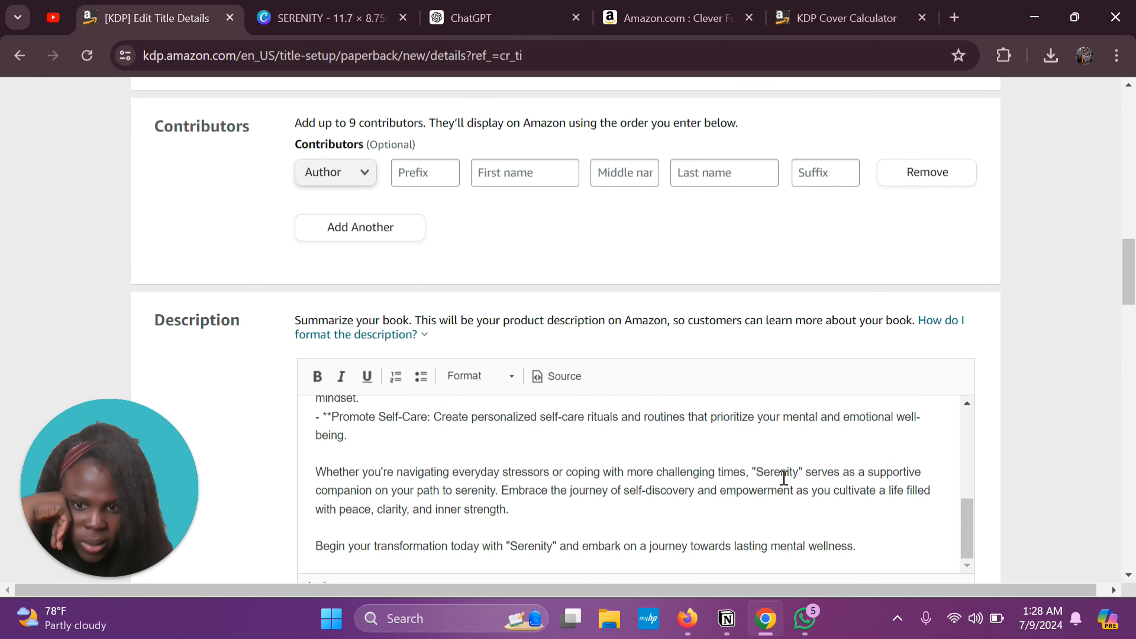
scroll(783, 477, "down", 6)
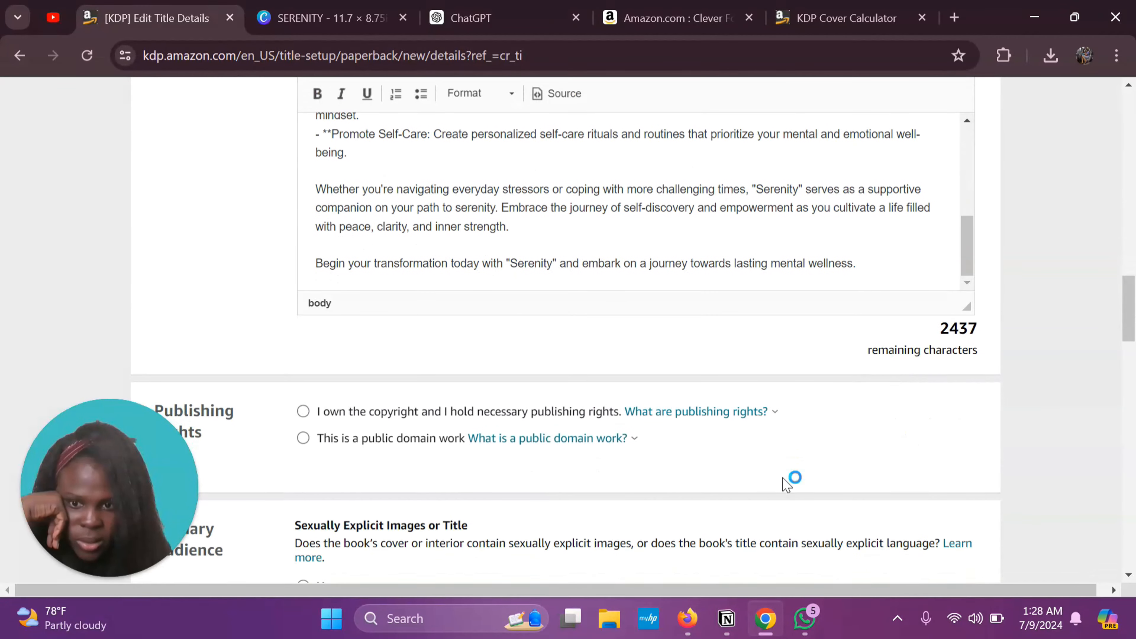
left_click(305, 413)
scroll(406, 424, "down", 6)
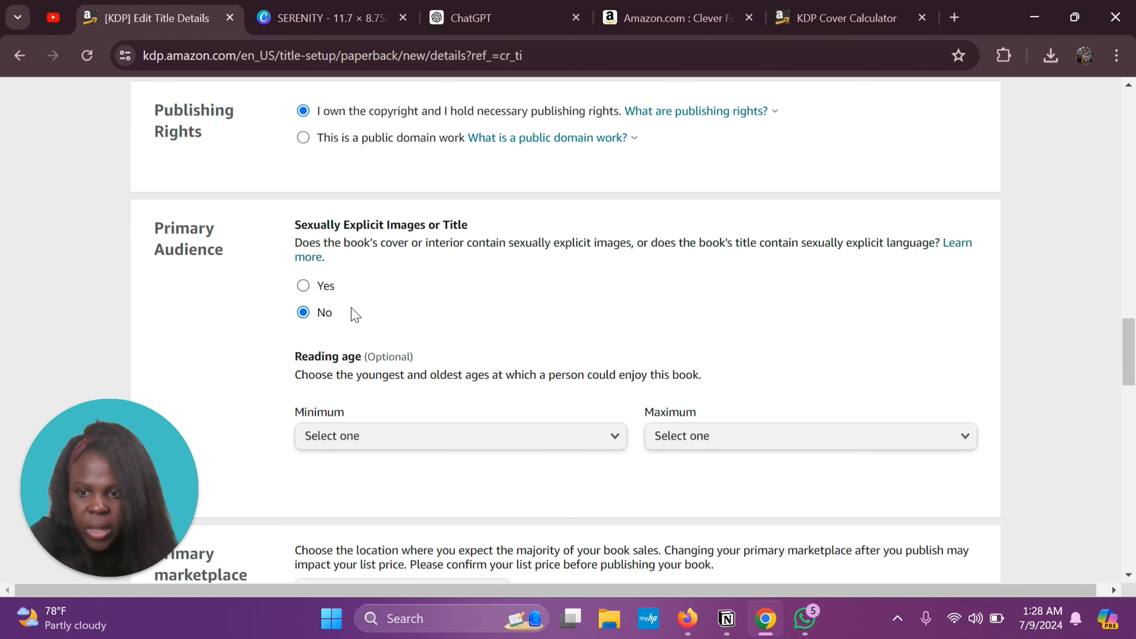
Set the book's reading age to a minimum of 6 and a maximum of 18+.
left_click(396, 436)
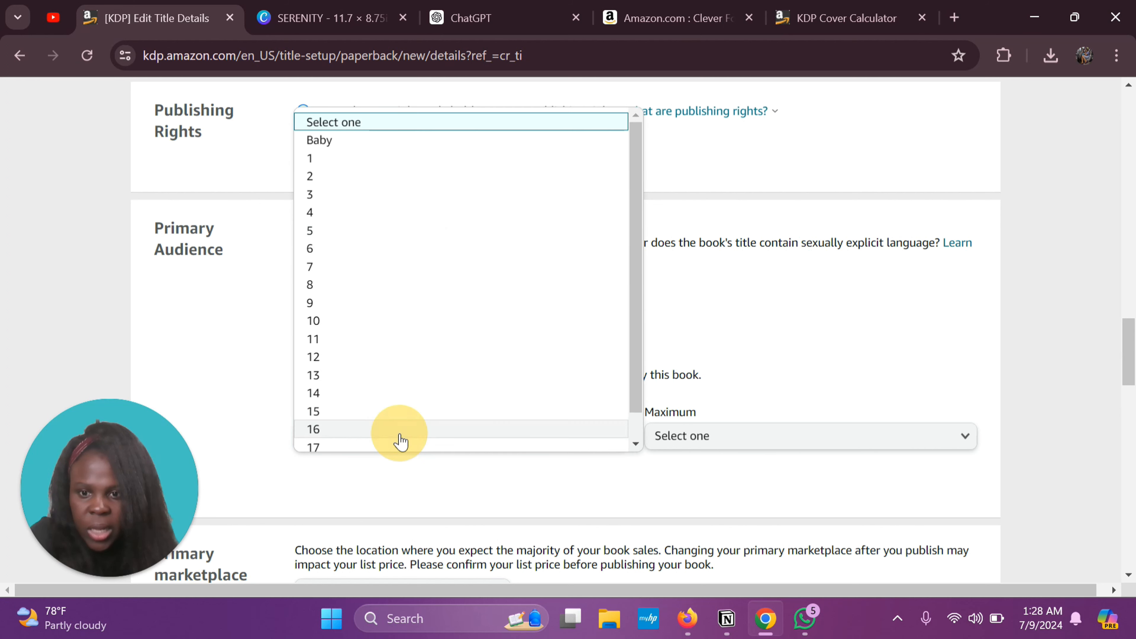
left_click(394, 250)
left_click(654, 435)
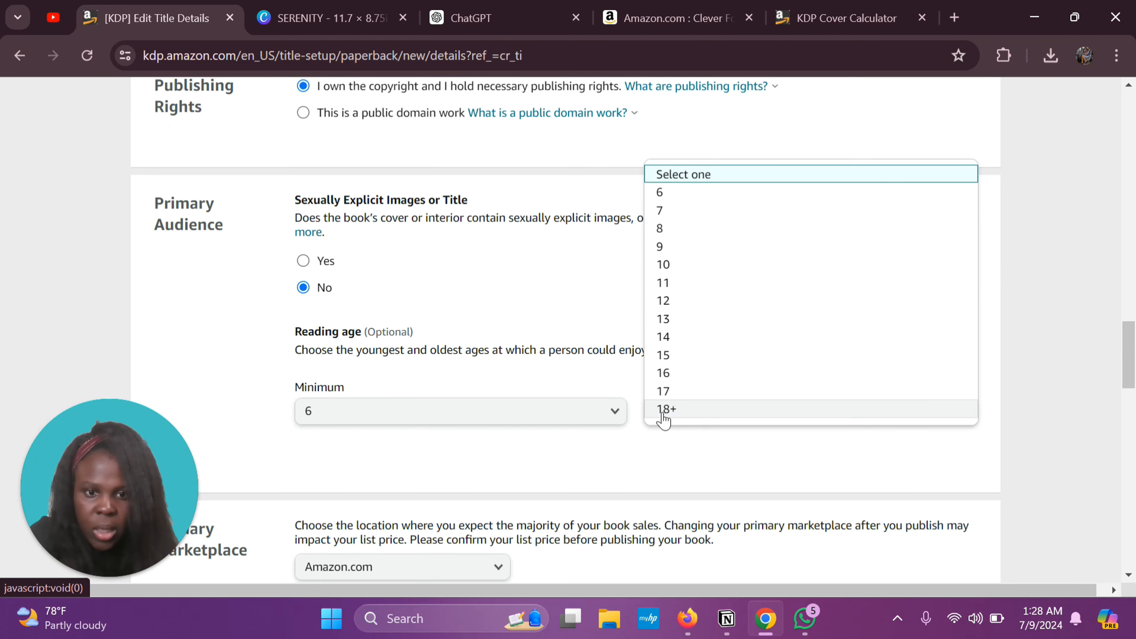
left_click(664, 410)
Keep Amazon.com as the primary marketplace and classify the paperback as a low-content book.
scroll(664, 418, "down", 4)
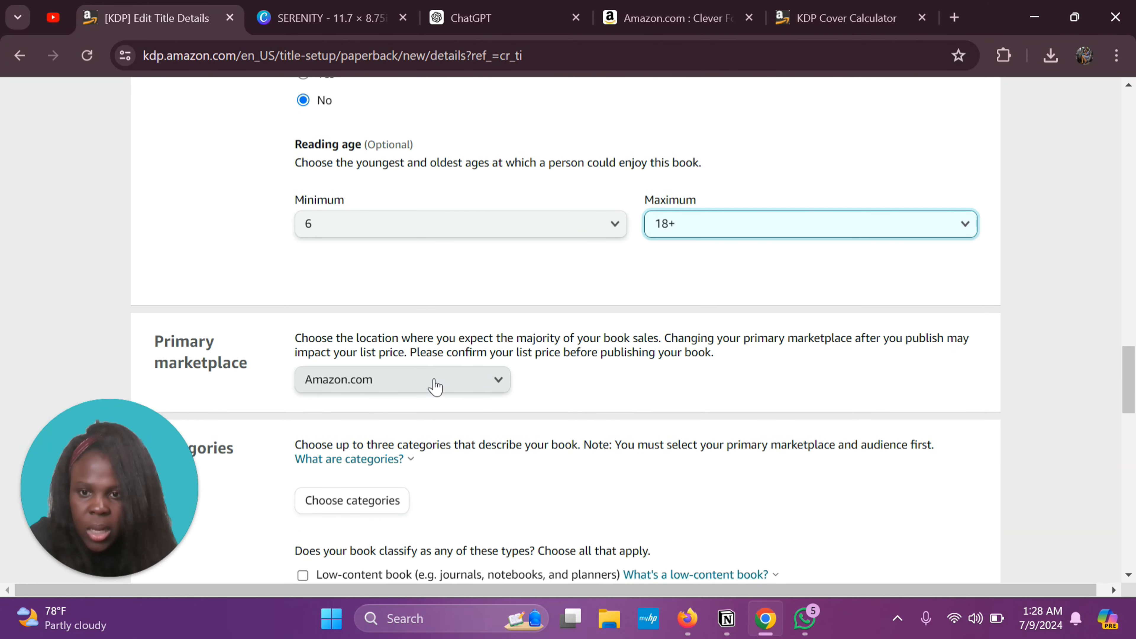
scroll(433, 386, "down", 2)
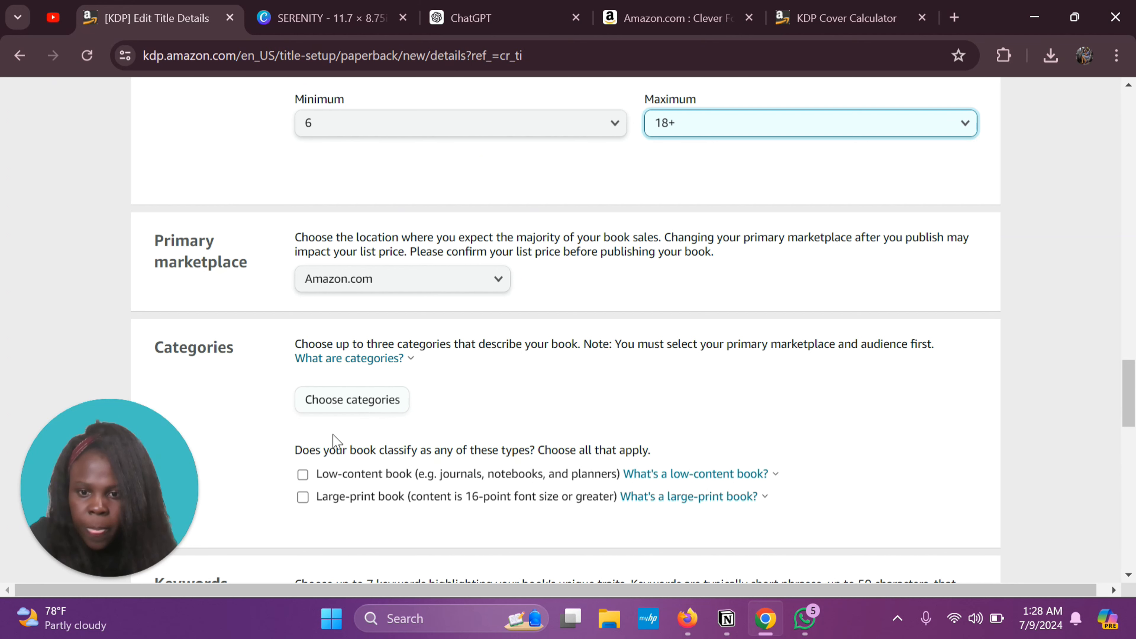
left_click(302, 474)
Enter "journals" and "mental health journal" as the first two keywords in the left-hand keyword column.
scroll(456, 428, "down", 4)
scroll(456, 429, "down", 1)
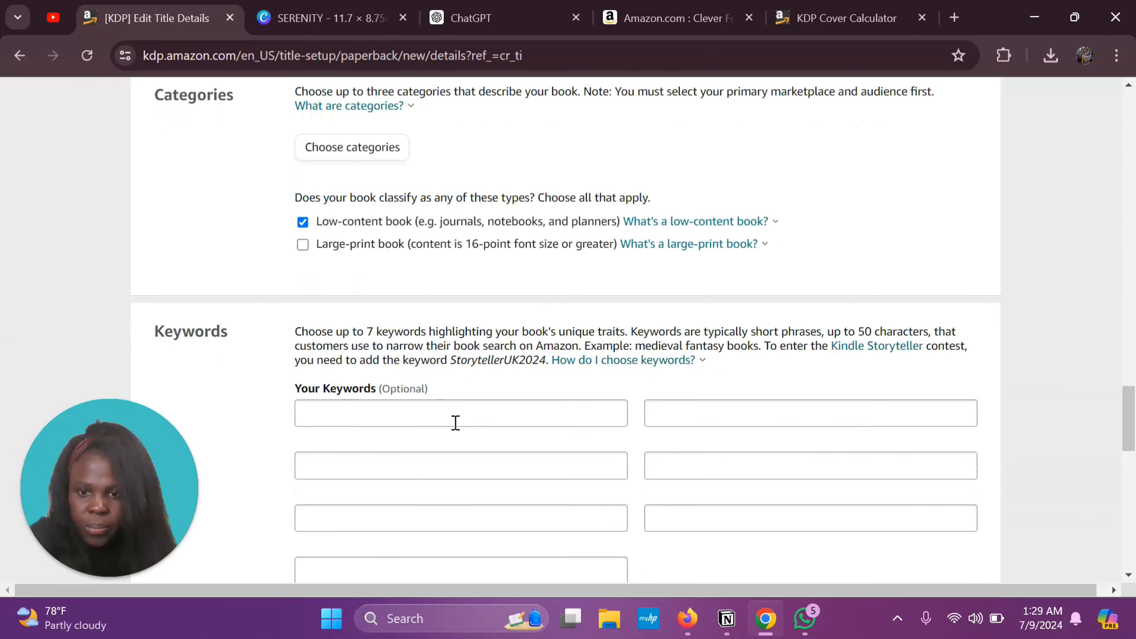
left_click(455, 423)
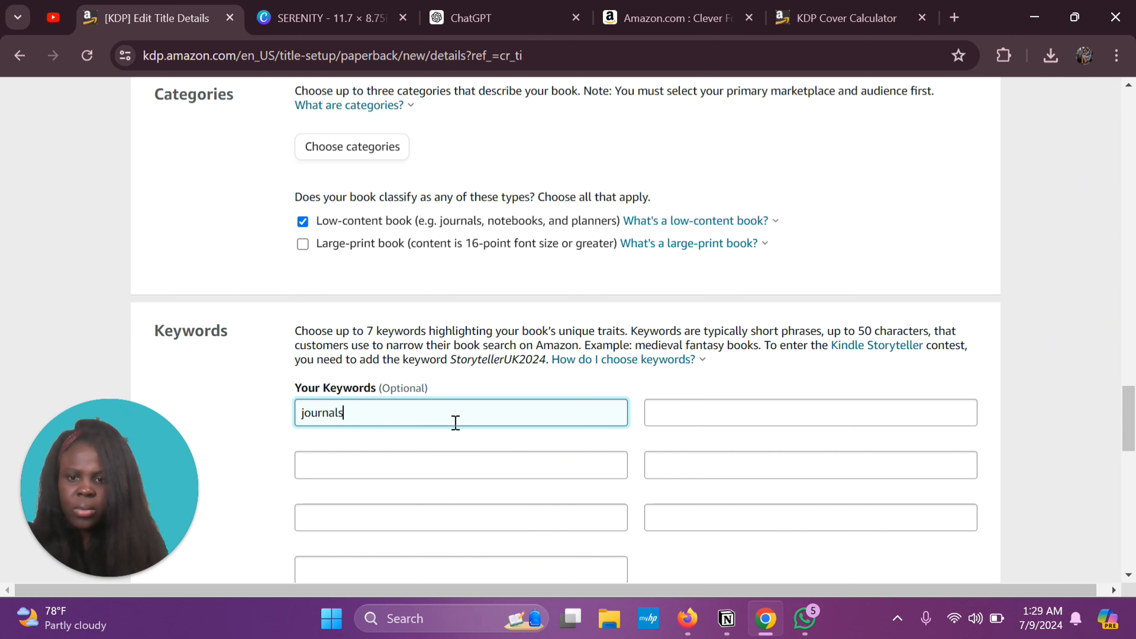
left_click(440, 465)
type("mental health journal")
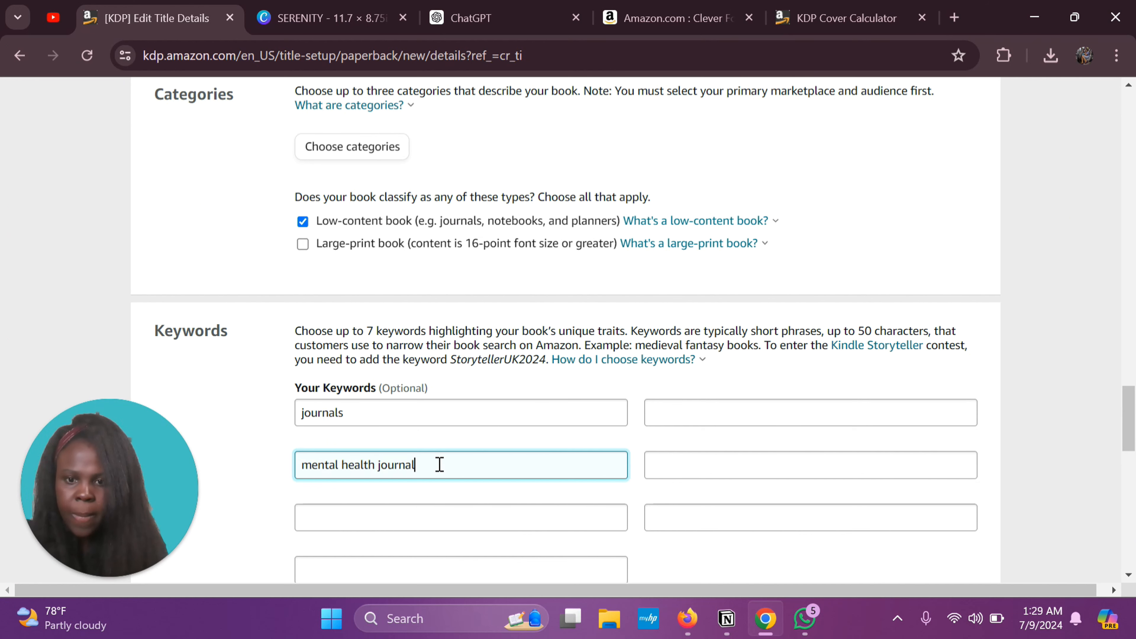
Leave the publication and release date options at their defaults and try to save the details and continue.
scroll(440, 464, "down", 8)
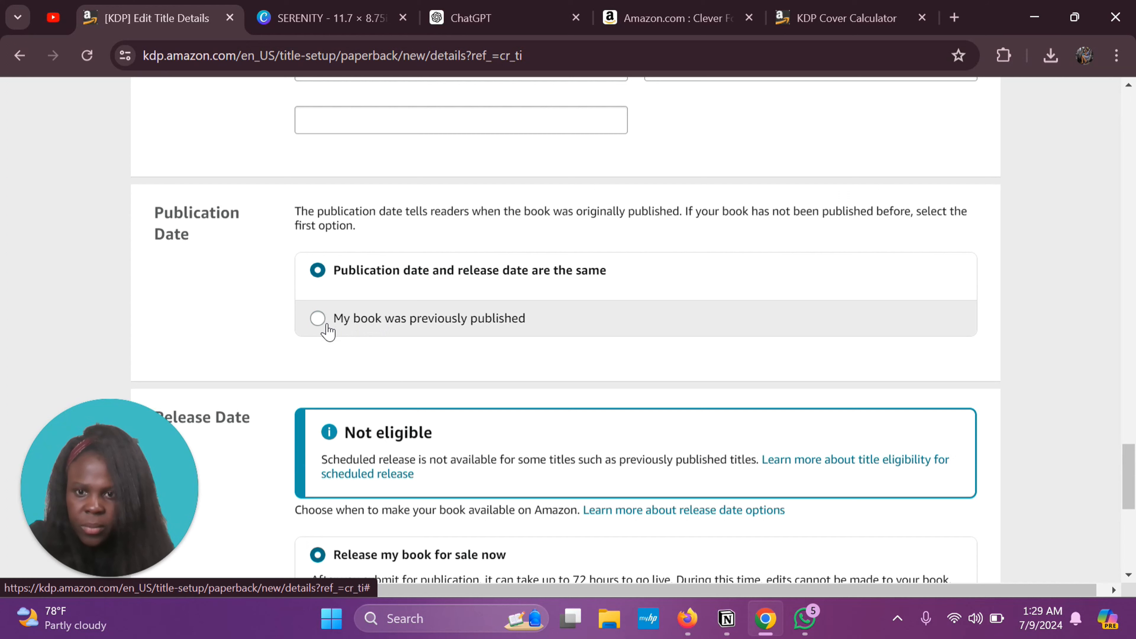
scroll(460, 397, "down", 4)
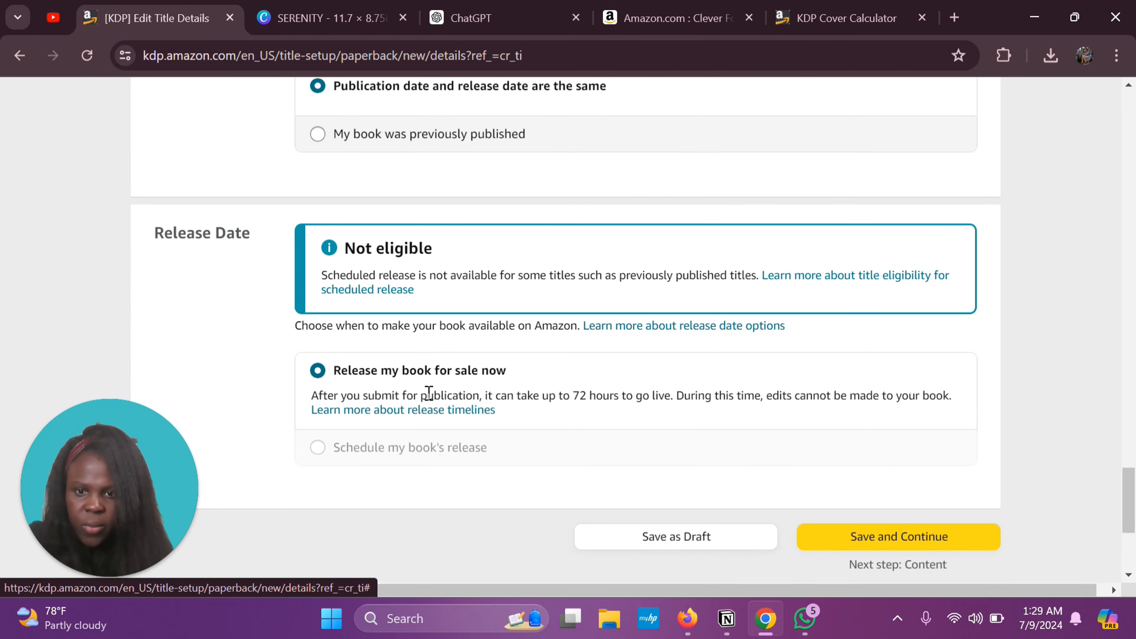
left_click(870, 539)
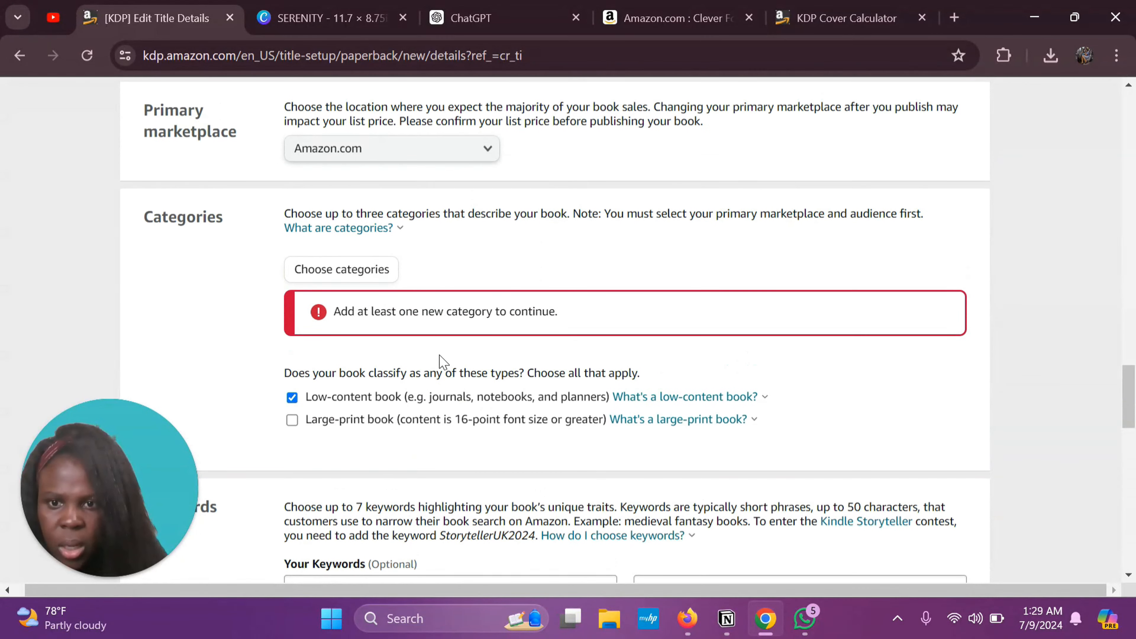
Open the book's category selection and choose Self-Help as the main category.
left_click(376, 266)
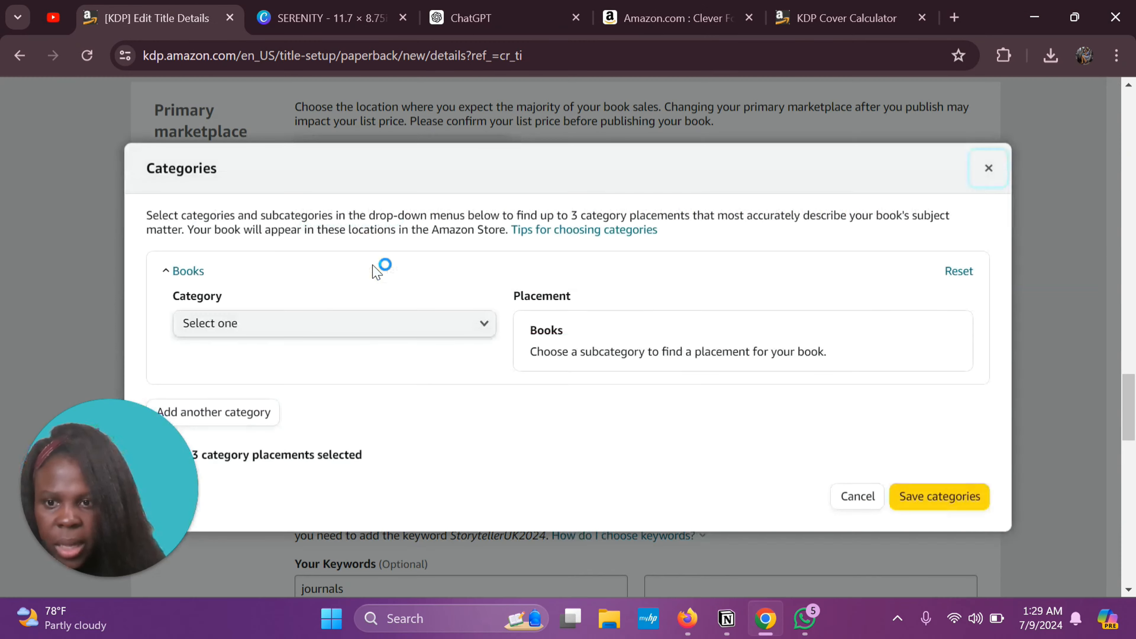
left_click(350, 326)
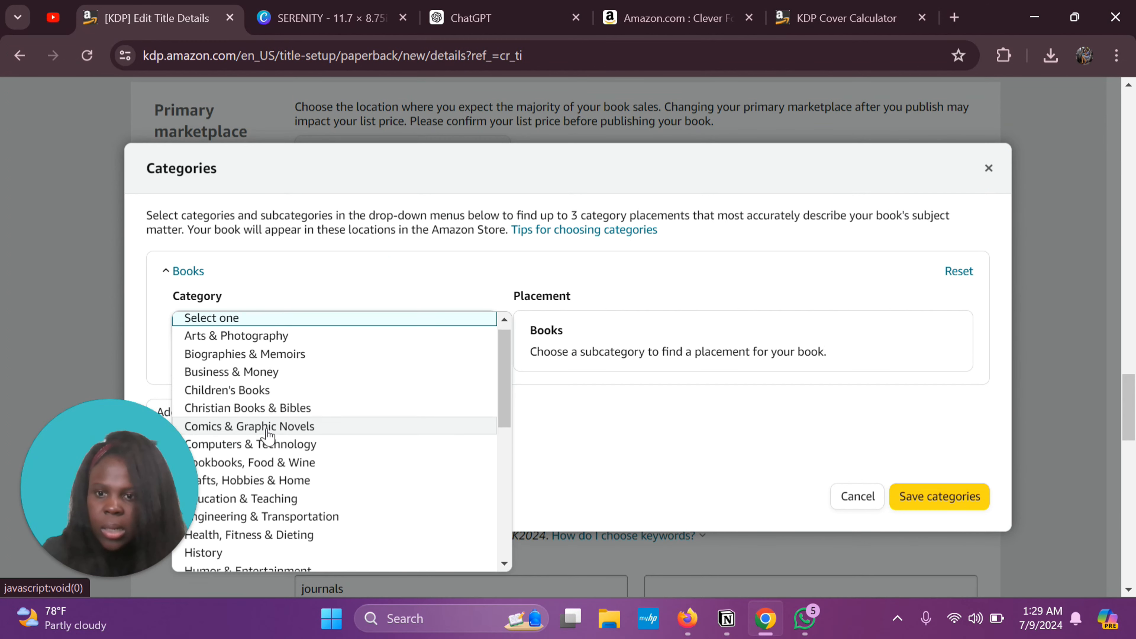
scroll(265, 428, "down", 3)
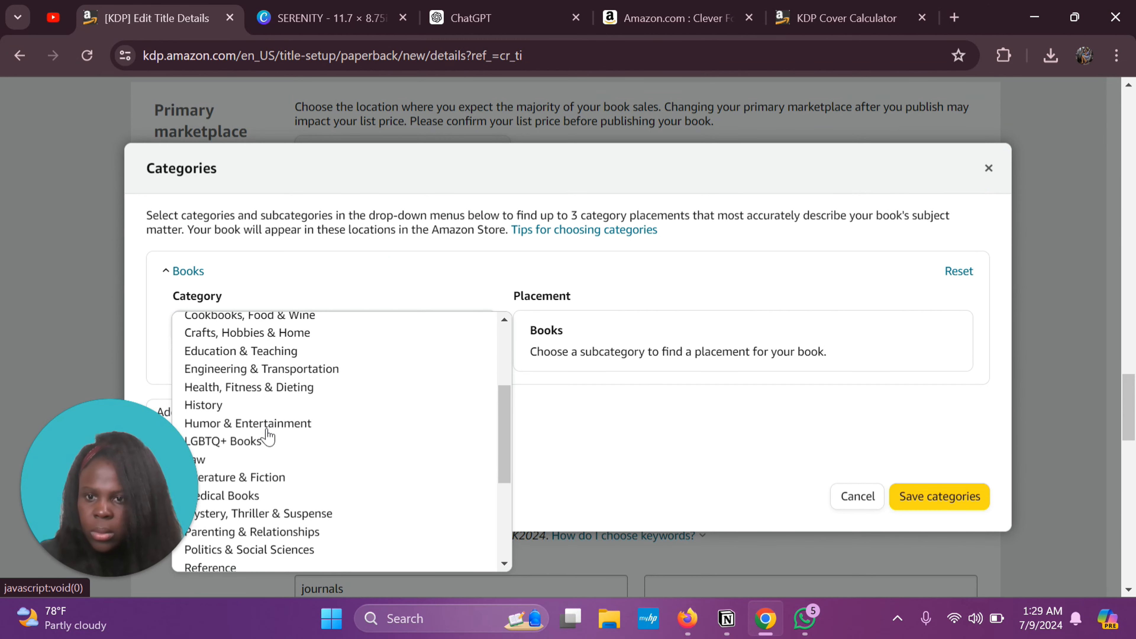
scroll(268, 434, "up", 3)
scroll(267, 437, "down", 2)
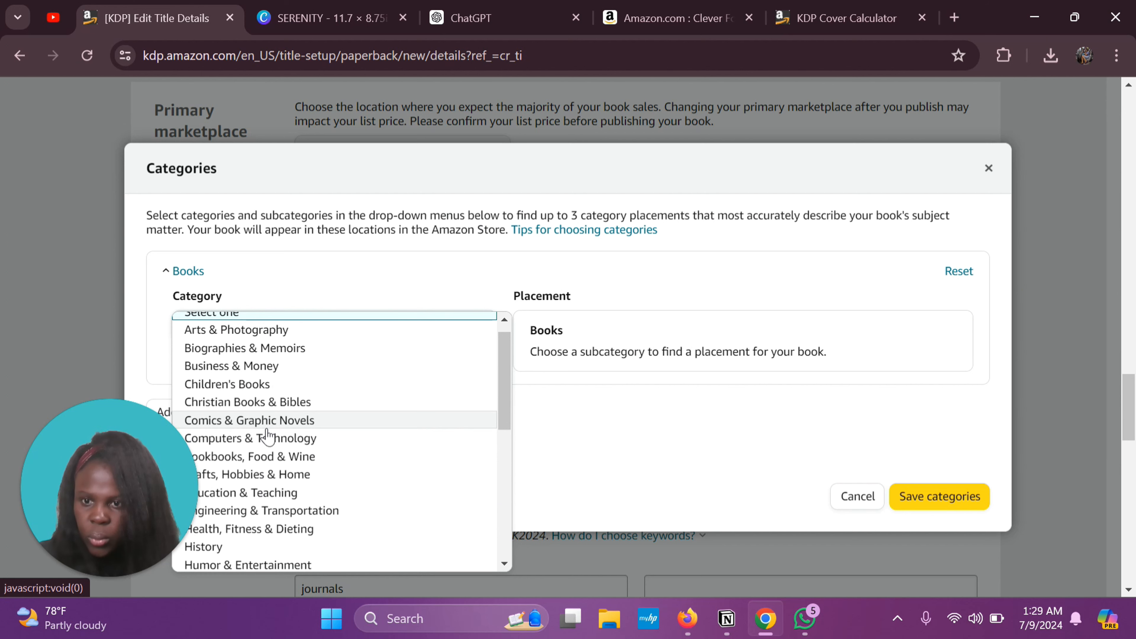
scroll(268, 436, "down", 5)
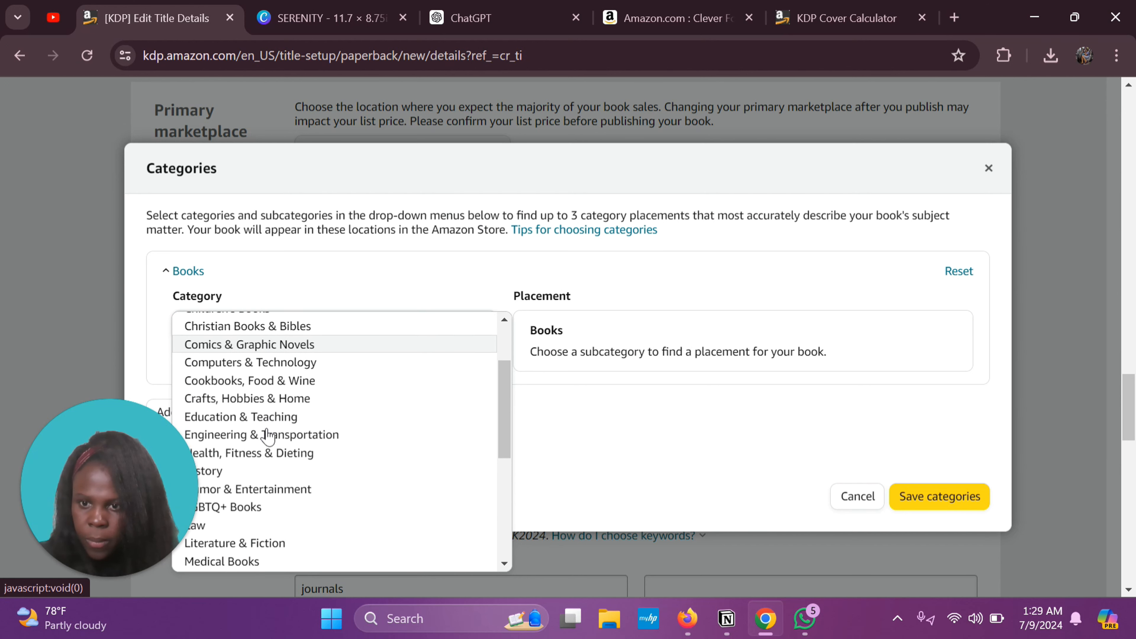
scroll(268, 436, "down", 5)
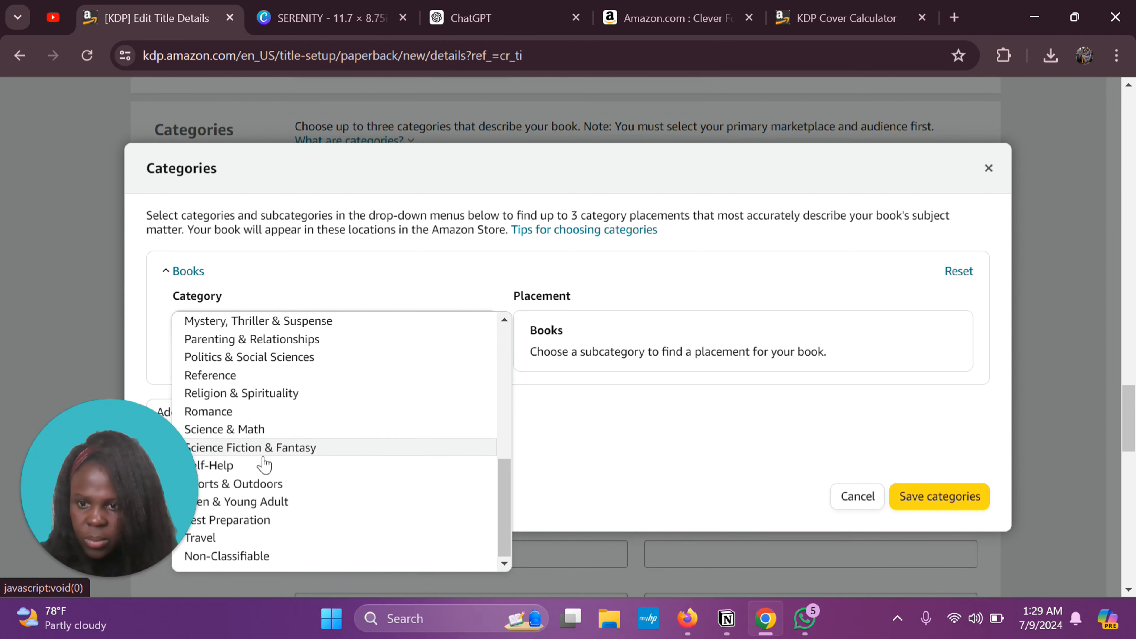
left_click(262, 465)
Choose the Personal Transformation subcategory with the Self Help placement and save the categories.
left_click(345, 384)
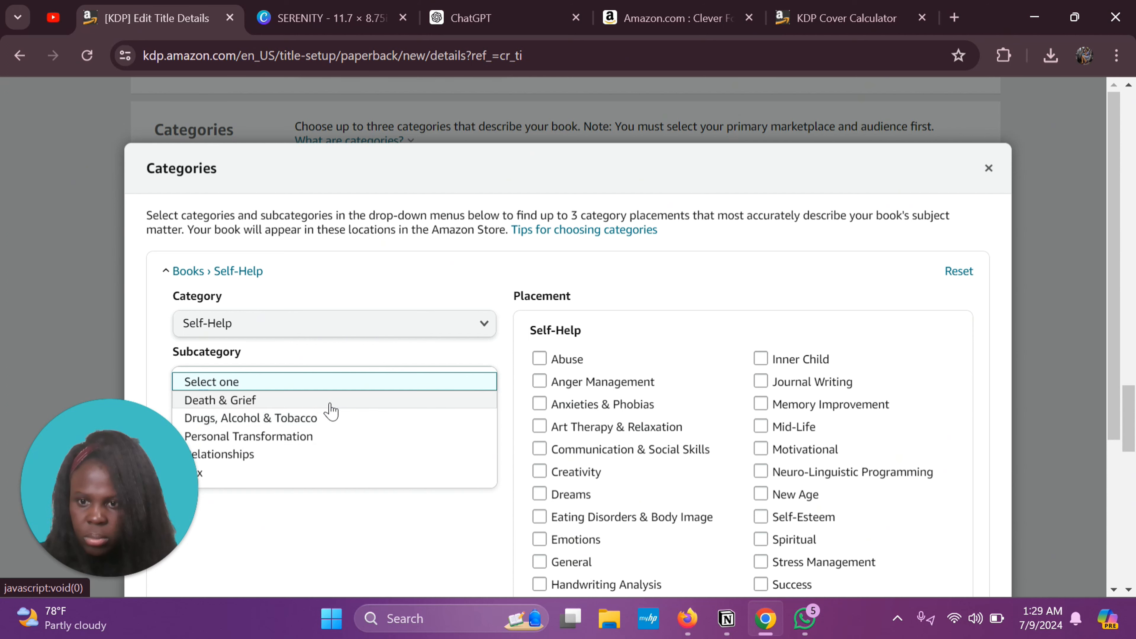
left_click(324, 439)
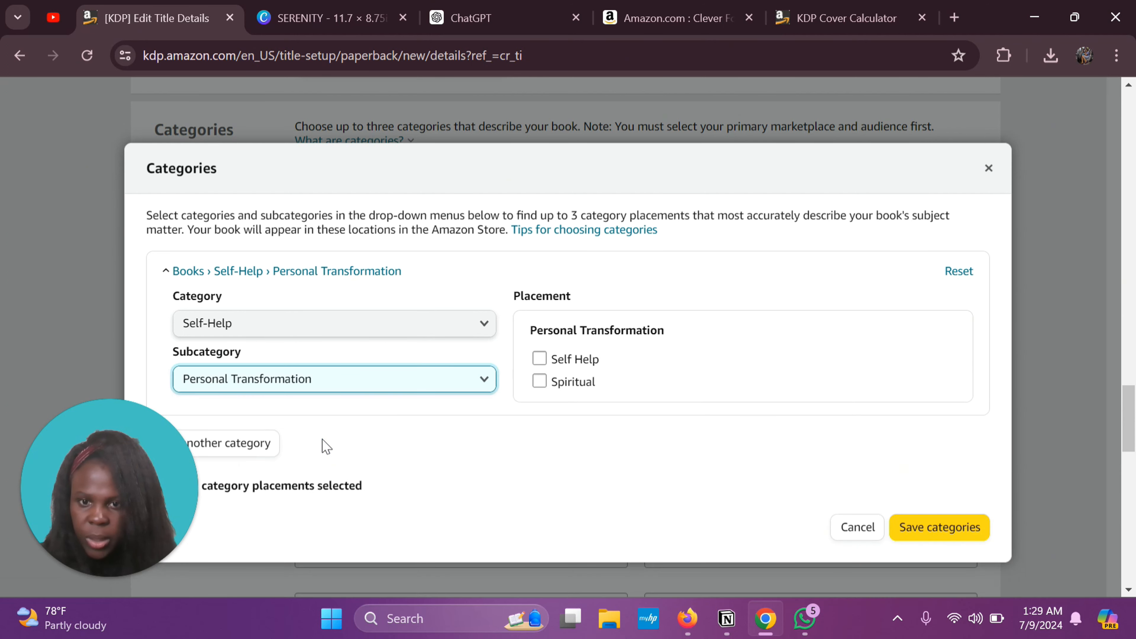
left_click(539, 358)
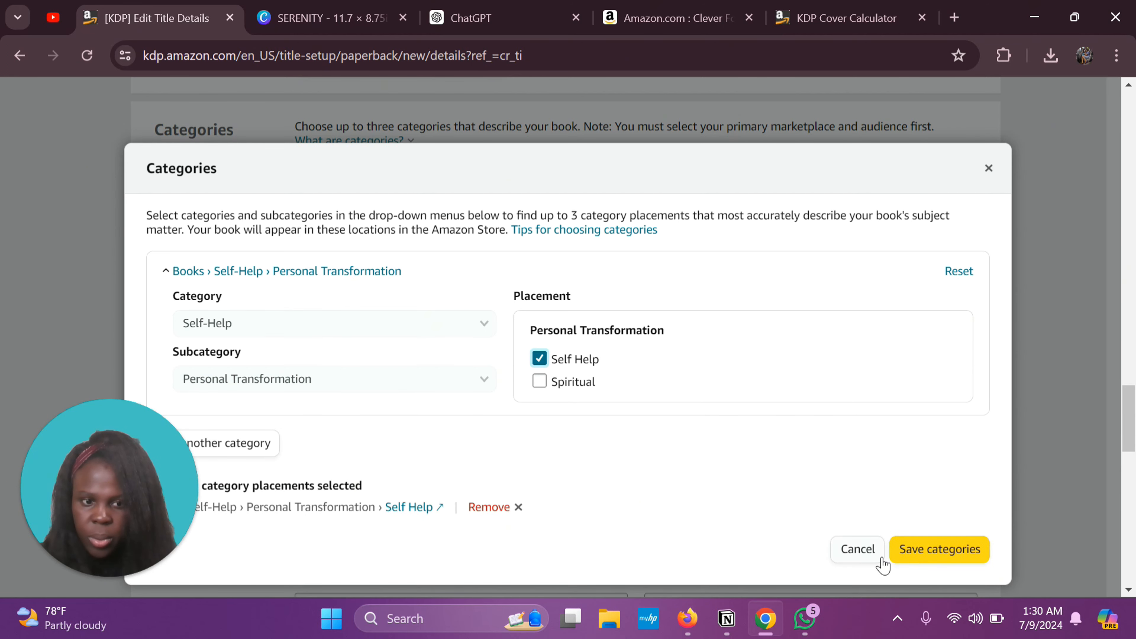
left_click(919, 556)
Save the completed paperback details and continue to the content stage.
scroll(778, 459, "down", 15)
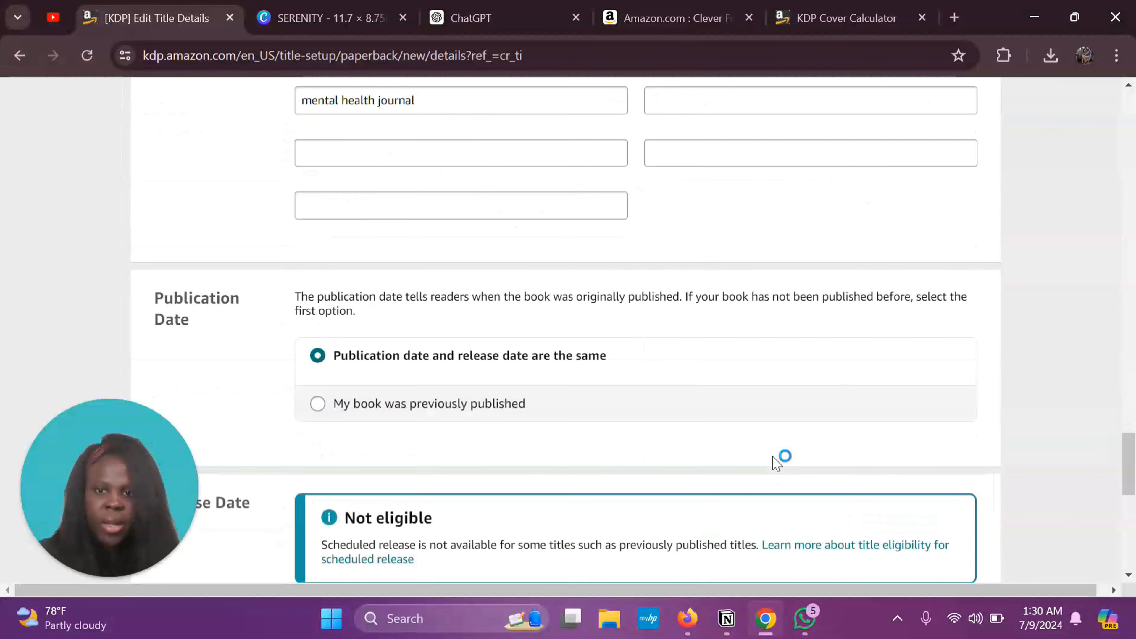
scroll(776, 461, "up", 1)
left_click(847, 280)
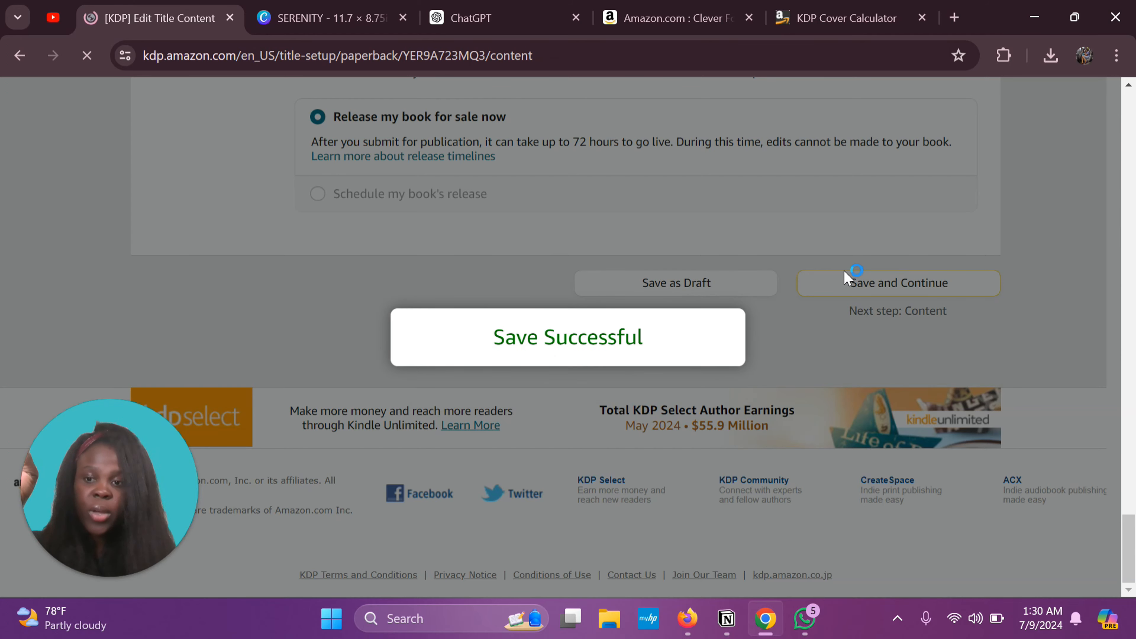
Set the ink and paper type to Standard color interior with white paper, keeping the book without an ISBN.
scroll(846, 275, "down", 6)
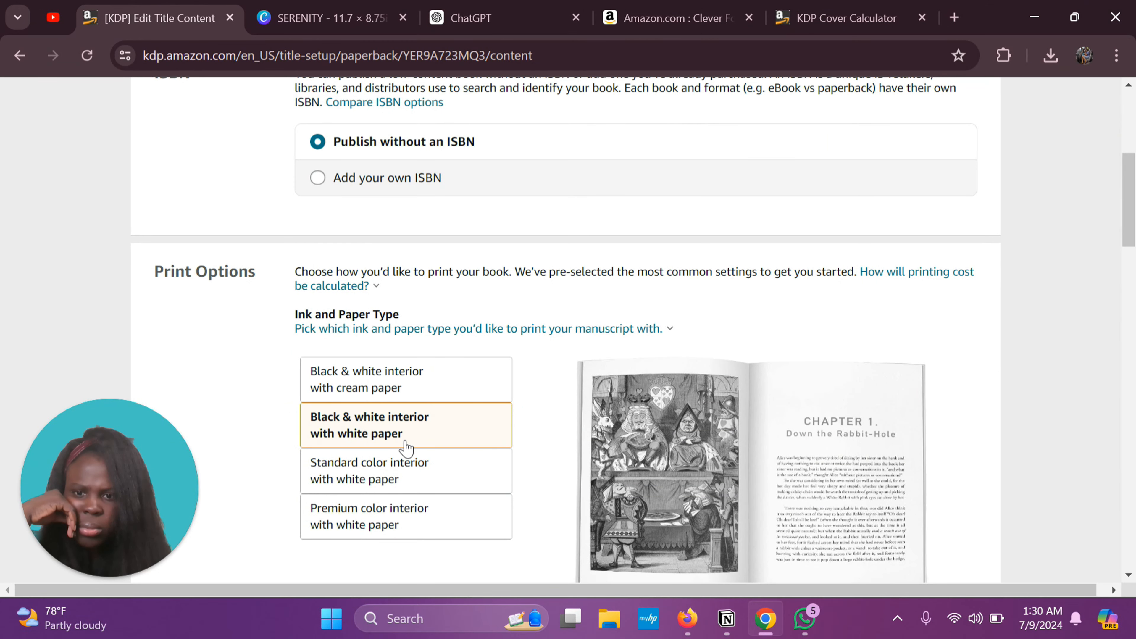
left_click(399, 478)
scroll(398, 478, "down", 1)
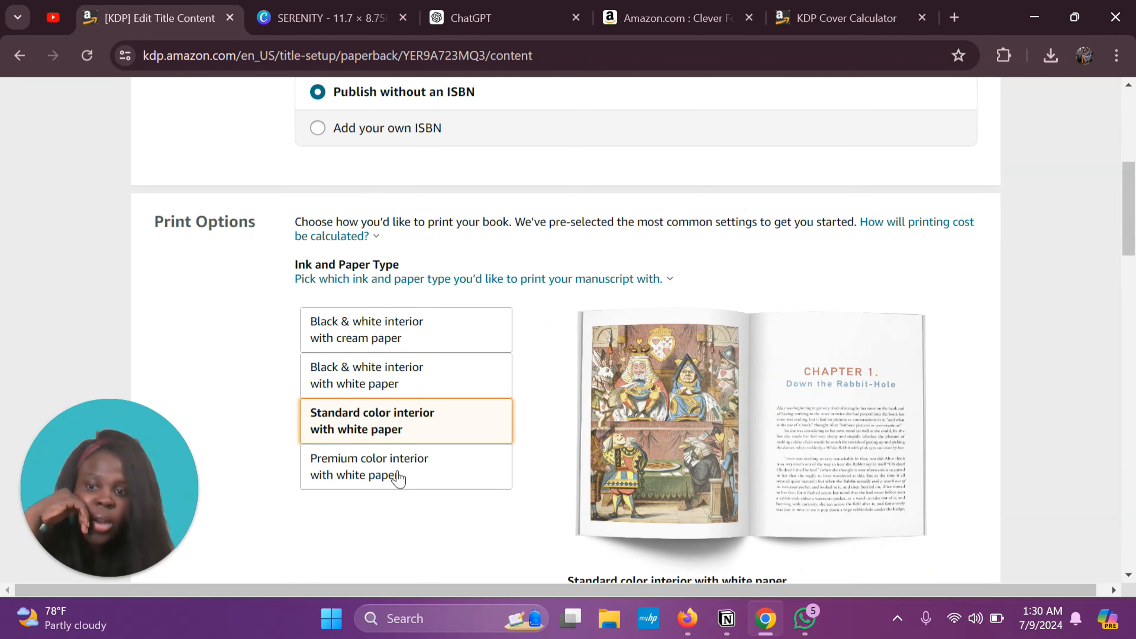
Set the paperback's trim size to the standard 5.5 x 8.5 in format.
scroll(398, 477, "down", 5)
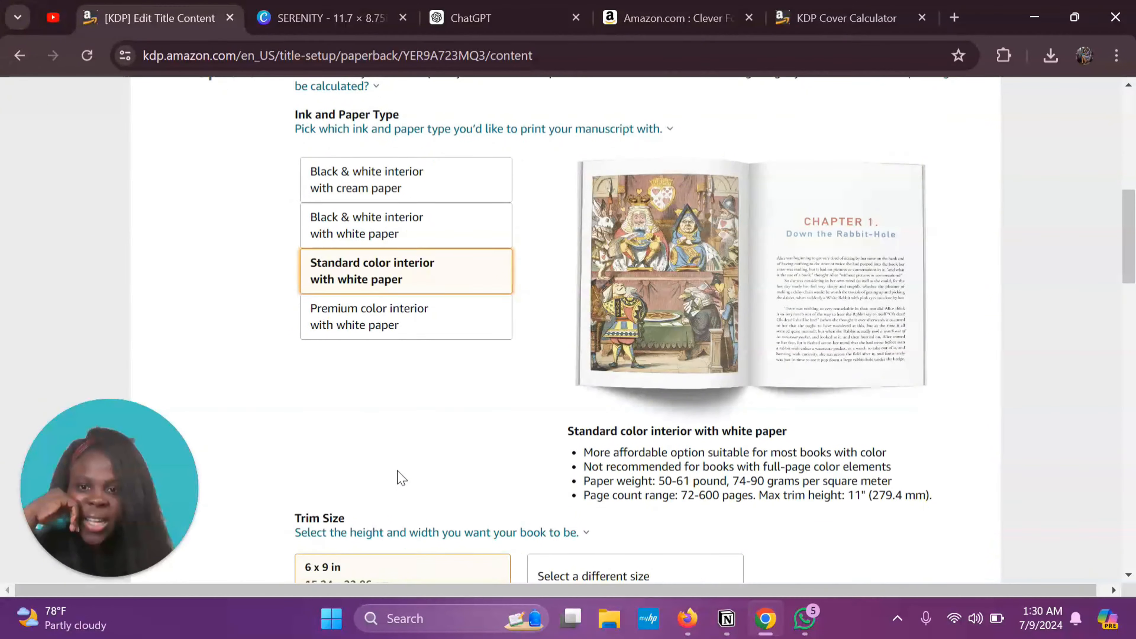
left_click(318, 19)
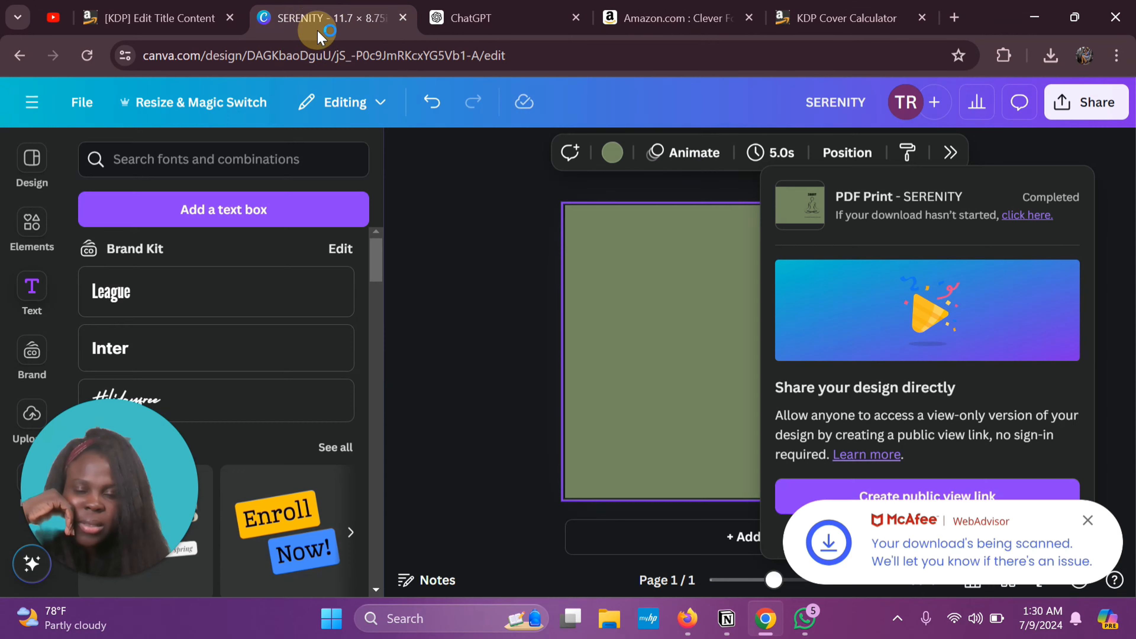
left_click(152, 18)
scroll(416, 436, "down", 1)
scroll(416, 436, "down", 2)
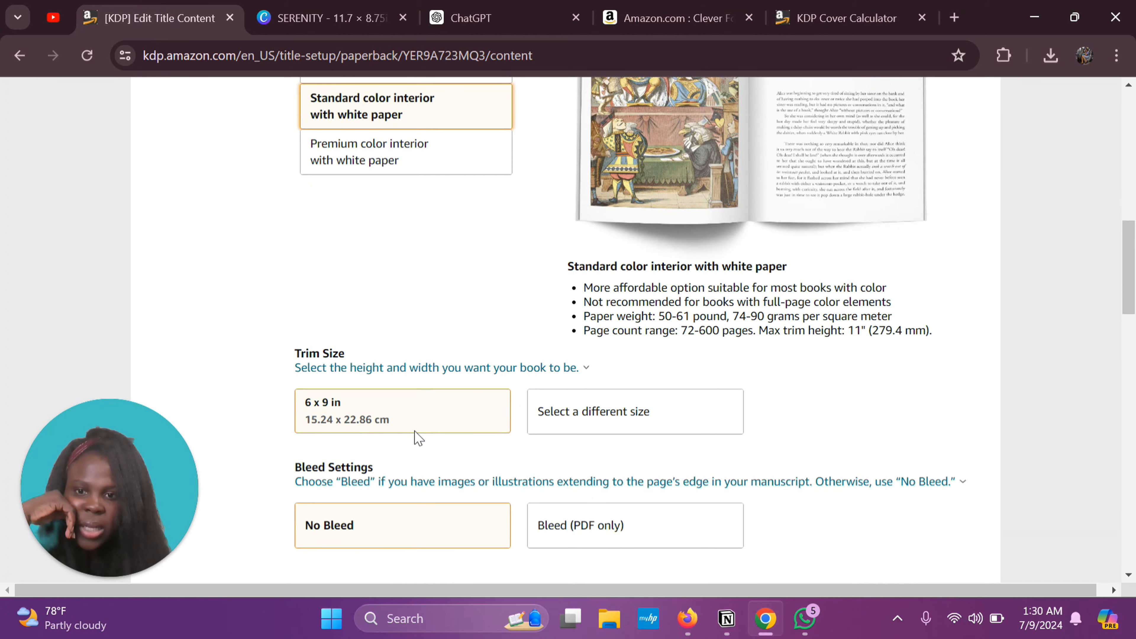
scroll(416, 436, "down", 1)
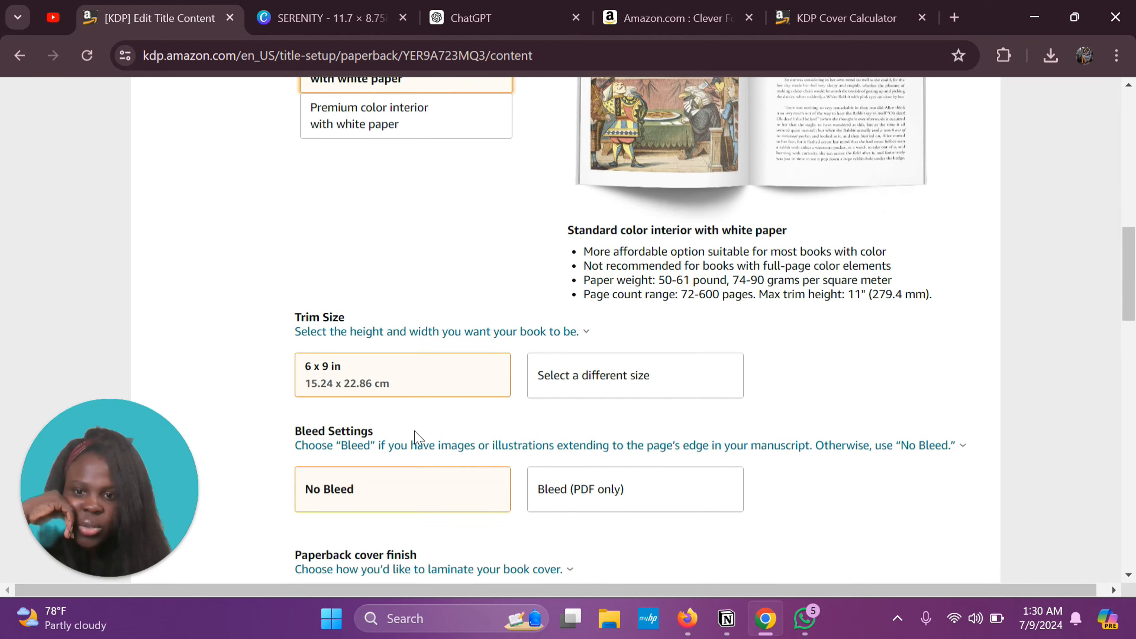
left_click(574, 378)
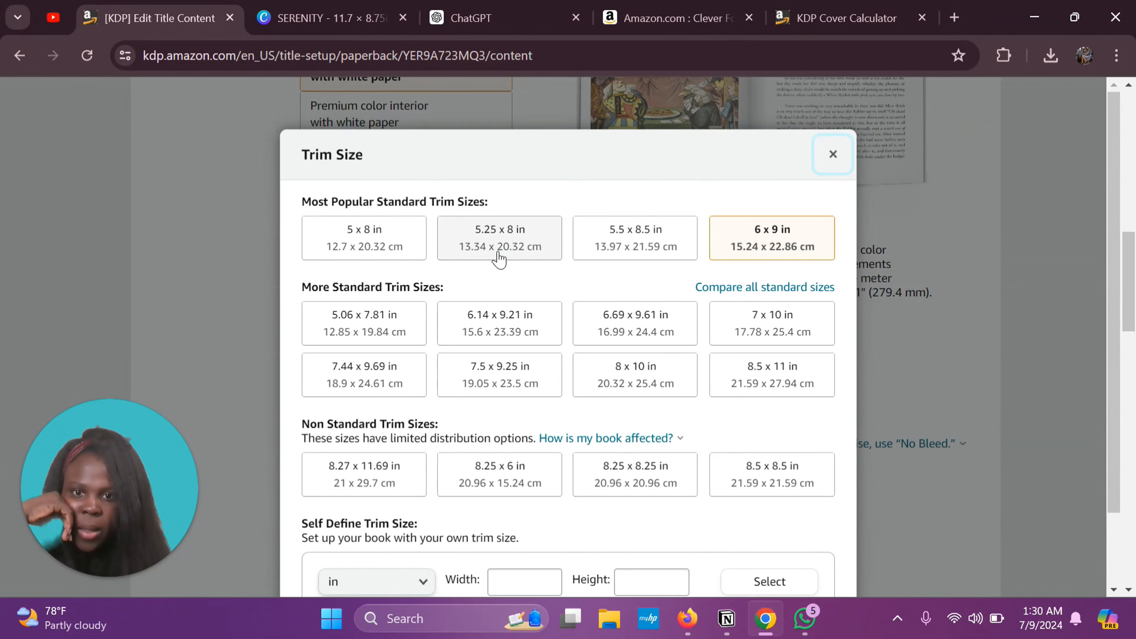
left_click(642, 243)
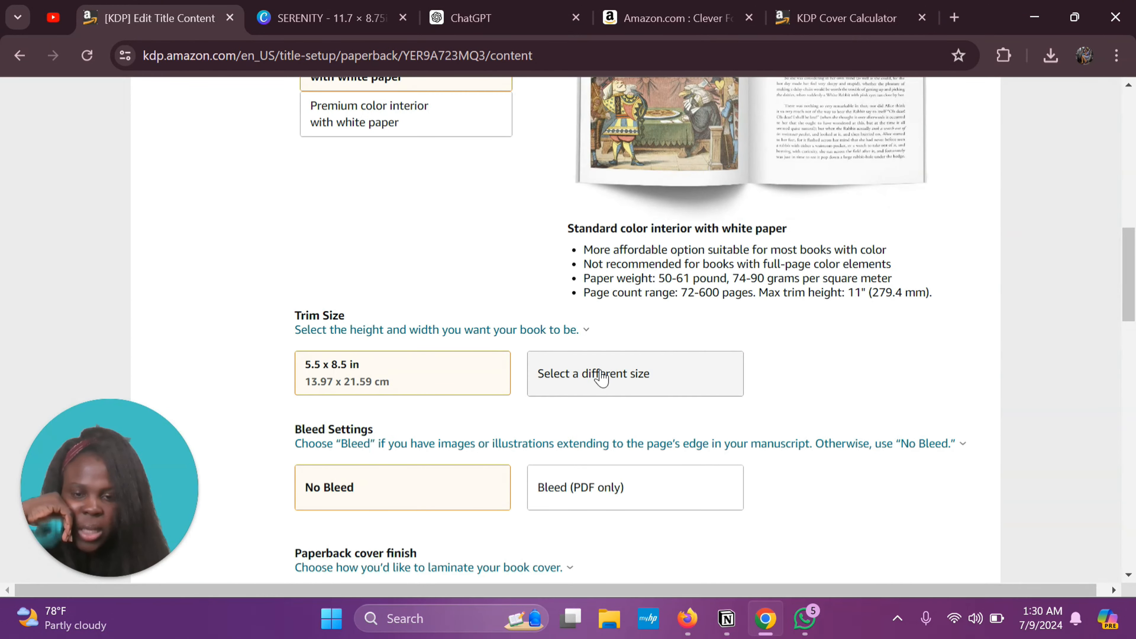
Set the bleed option to Bleed (PDF only) and choose a matte paperback cover finish.
scroll(599, 389, "down", 2)
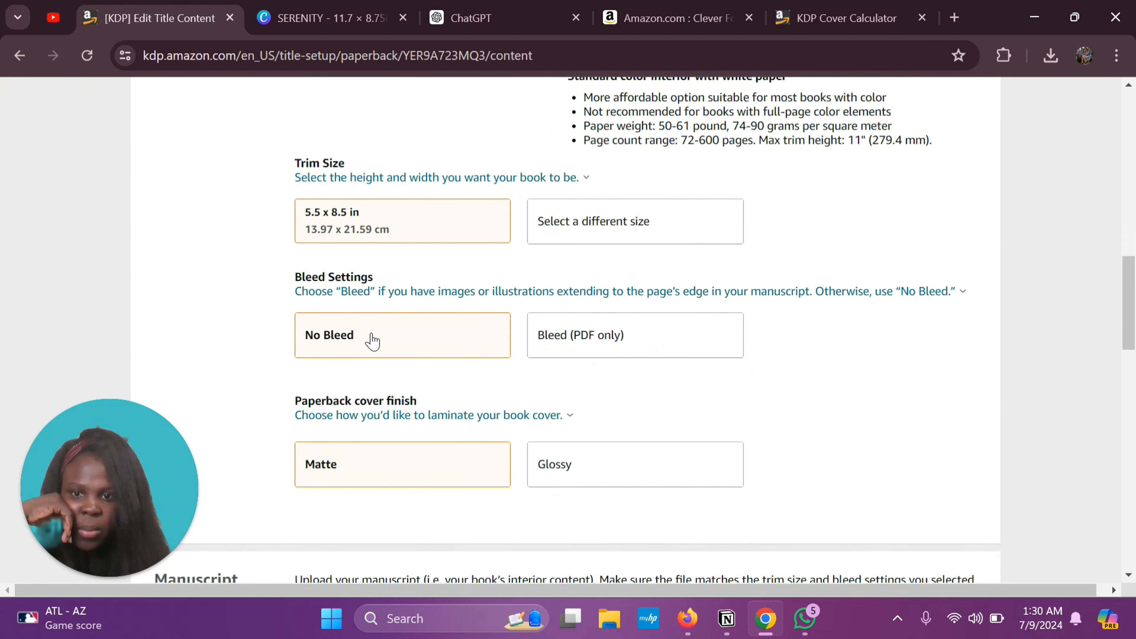
left_click(551, 354)
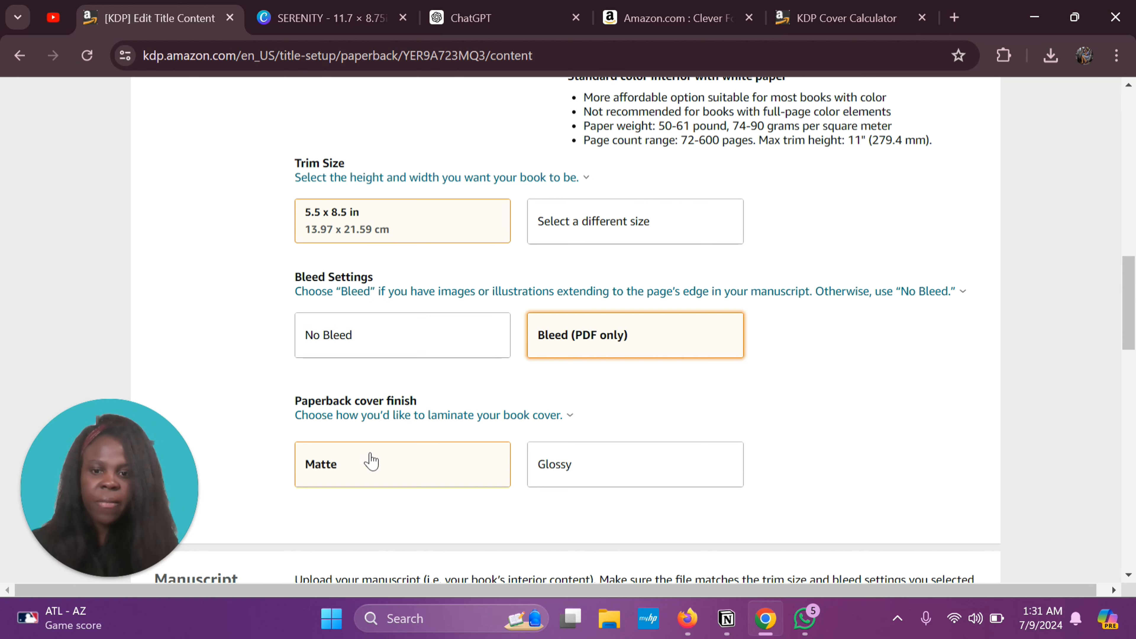
left_click(375, 476)
left_click(560, 468)
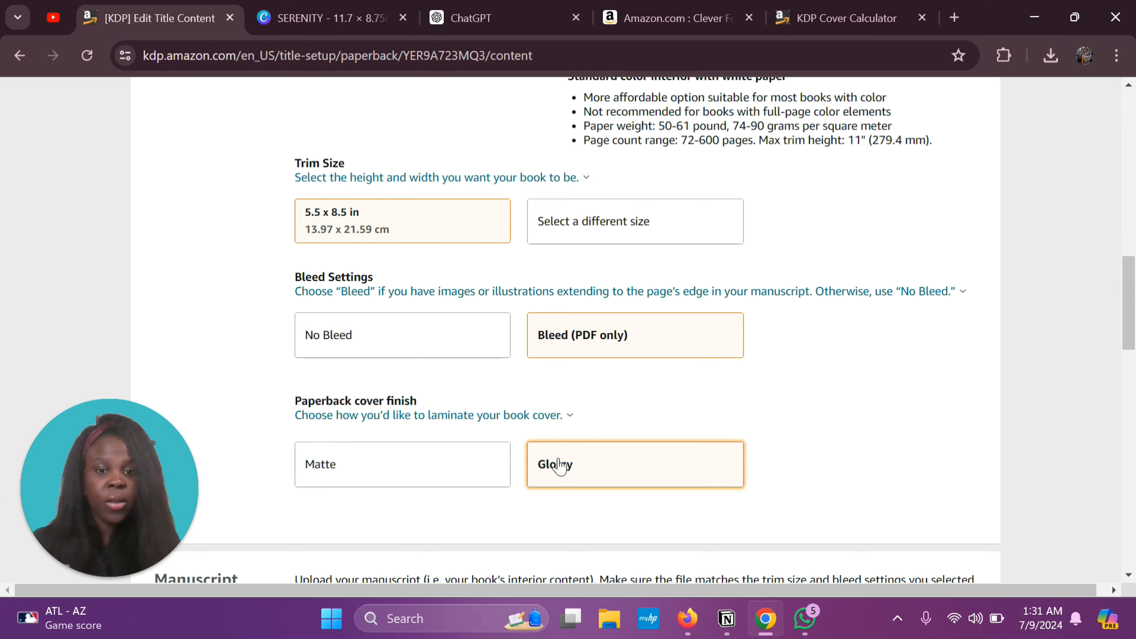
scroll(559, 466, "down", 3)
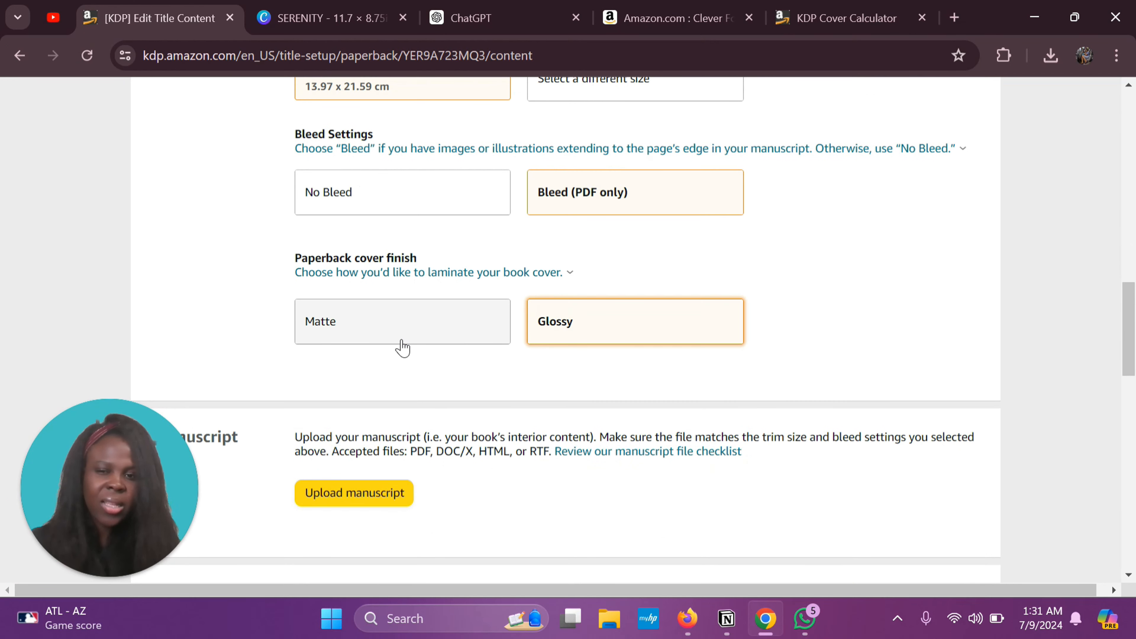
left_click(402, 347)
Upload the Beige Minimalist Printable Daily Journal PDF from Downloads as the manuscript.
scroll(464, 492, "down", 2)
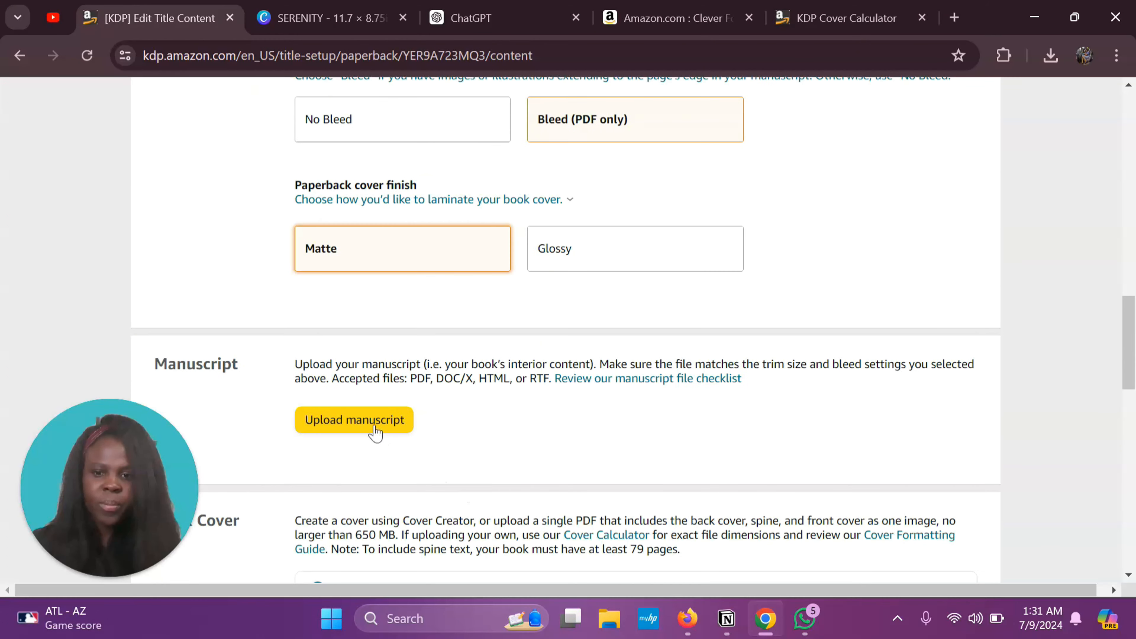
left_click(371, 425)
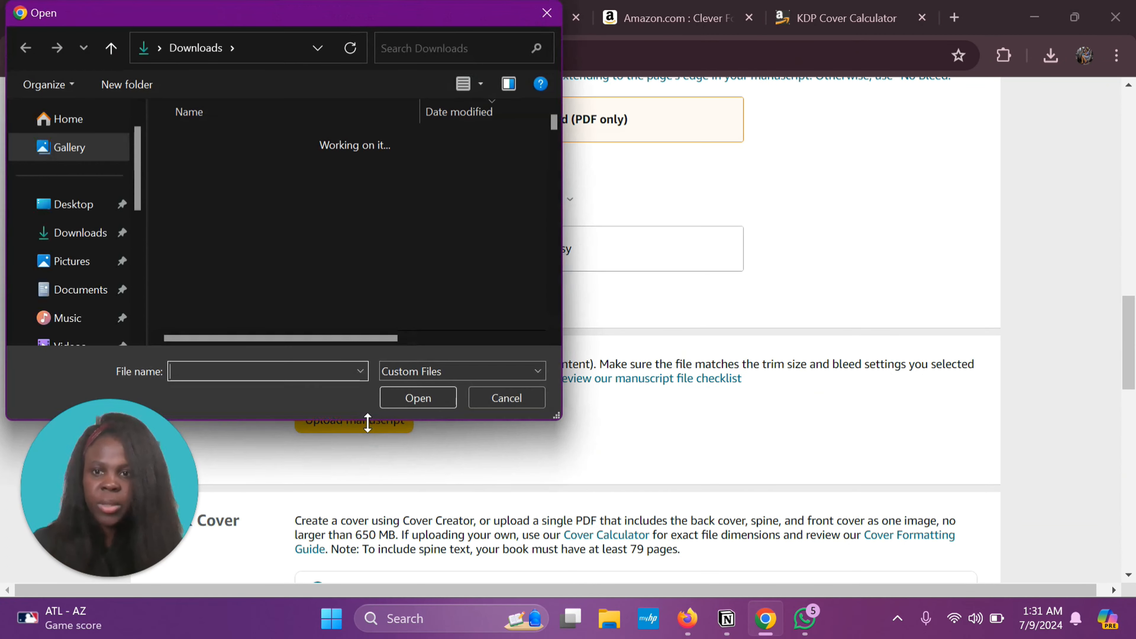
left_click(249, 191)
double_click(249, 195)
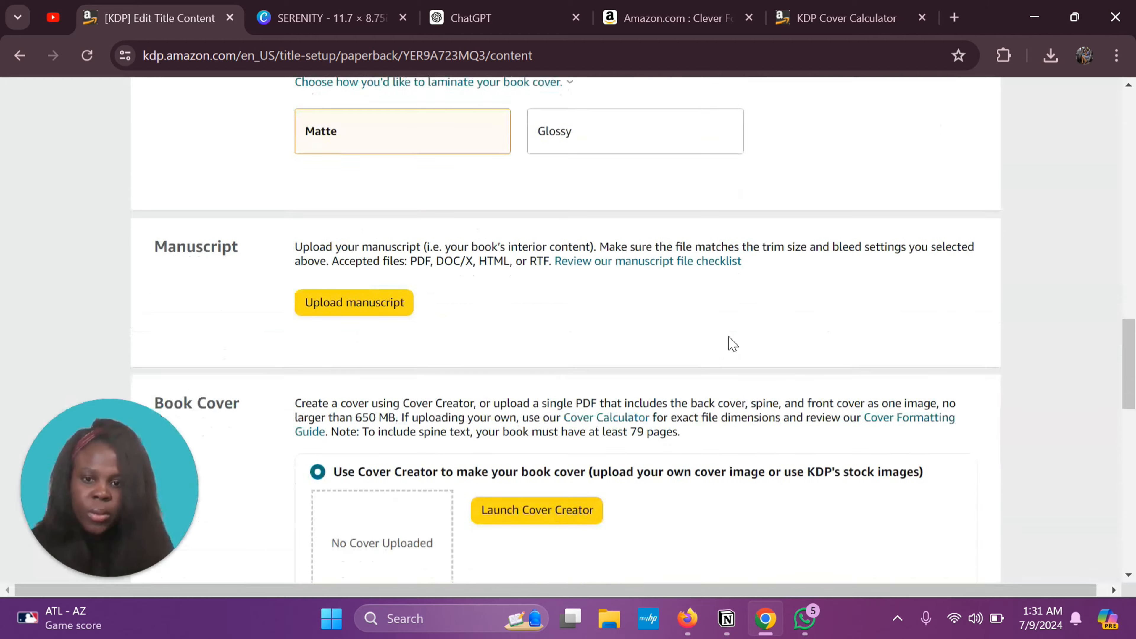
Choose to upload an existing print-ready cover and upload the SERENITY PDF from Downloads.
scroll(732, 343, "down", 2)
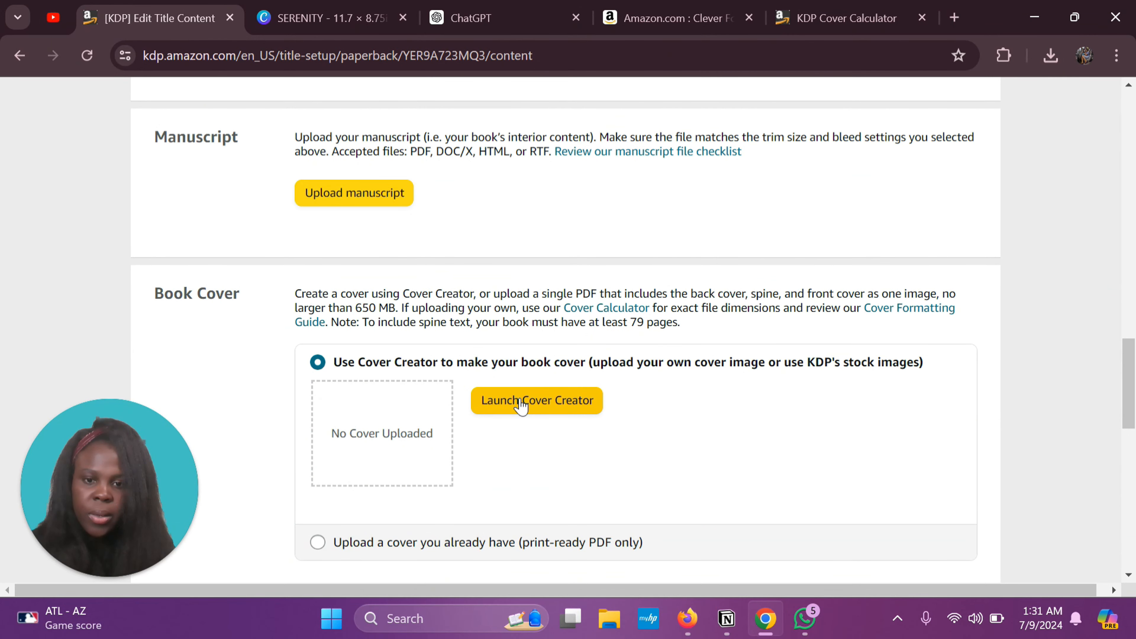
scroll(520, 406, "down", 1)
left_click(317, 476)
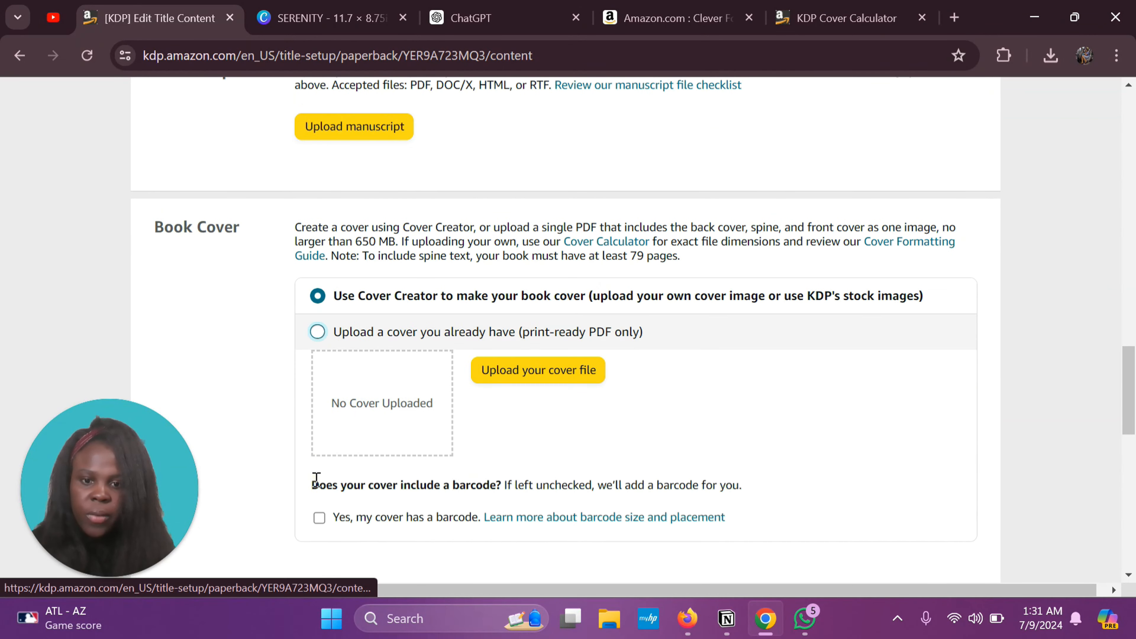
left_click(499, 373)
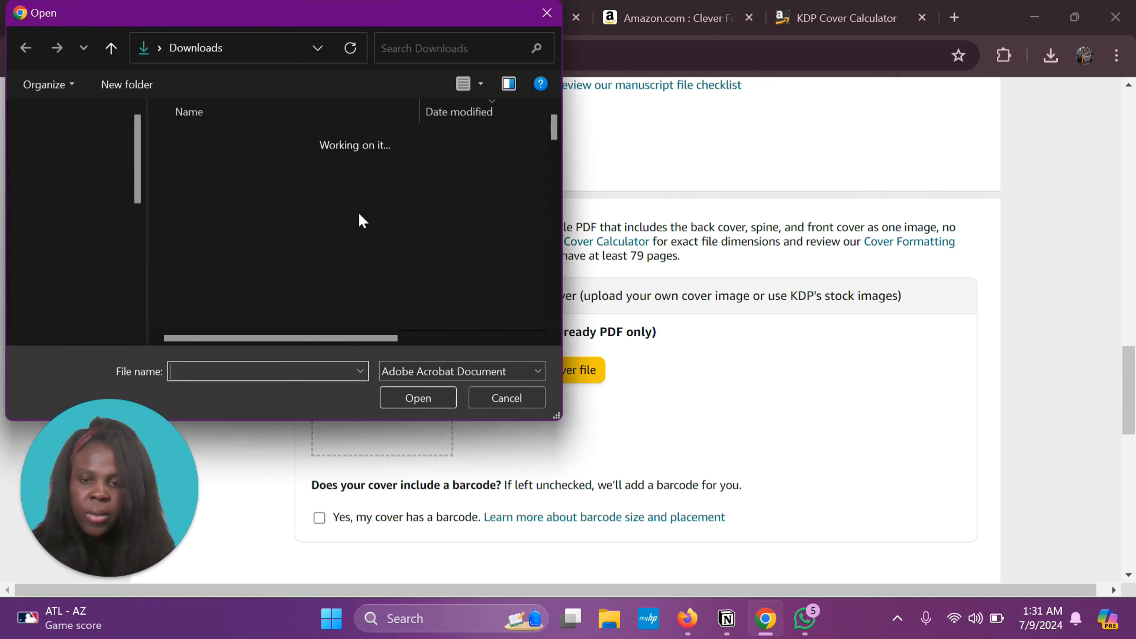
left_click(310, 171)
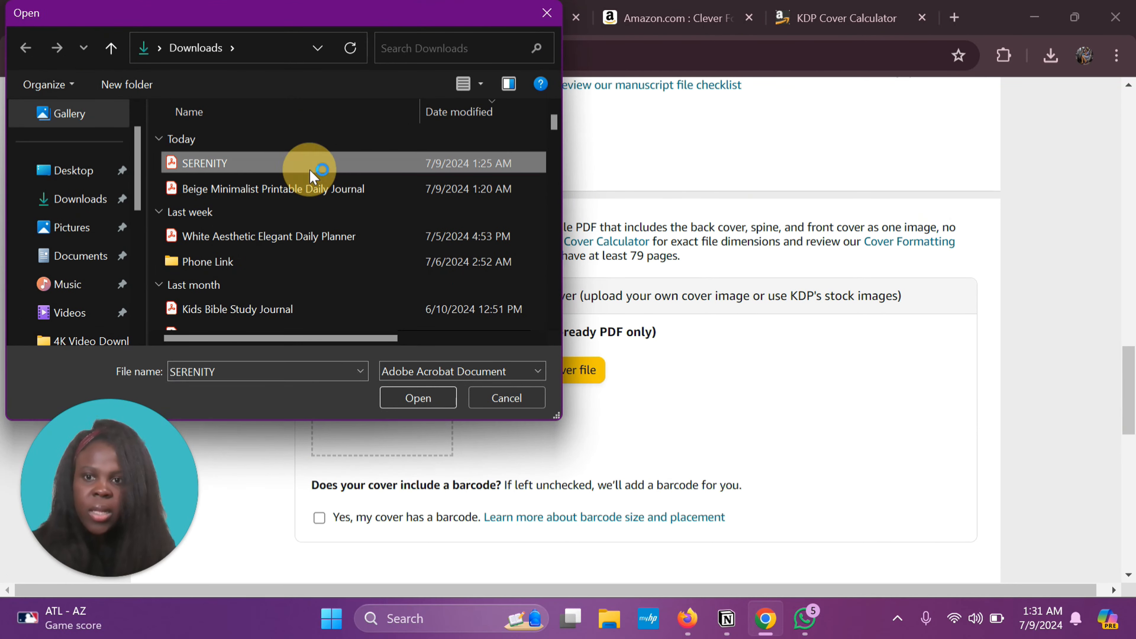
double_click(310, 171)
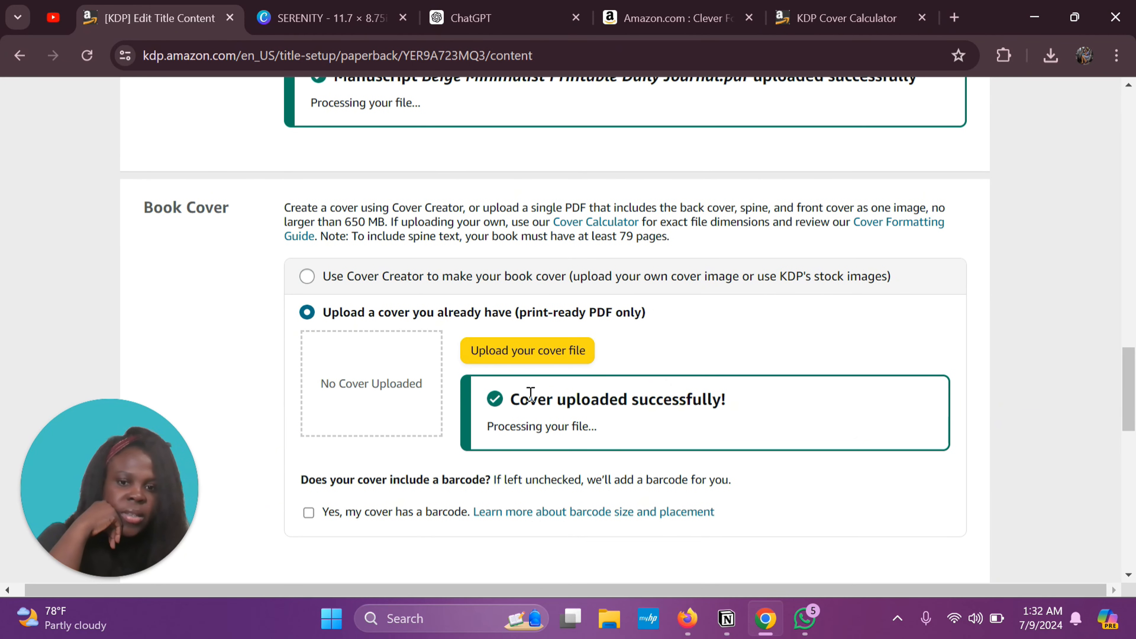
Answer No to the question about using AI tools for the book's texts, images or translations.
scroll(678, 446, "down", 2)
scroll(677, 445, "down", 3)
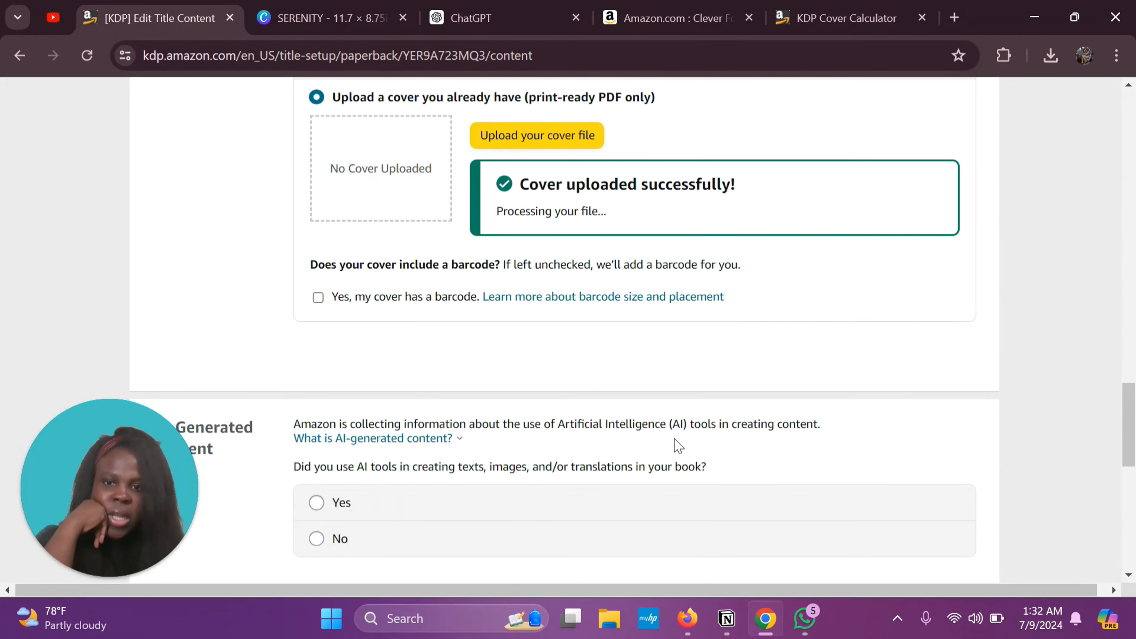
scroll(676, 447, "down", 2)
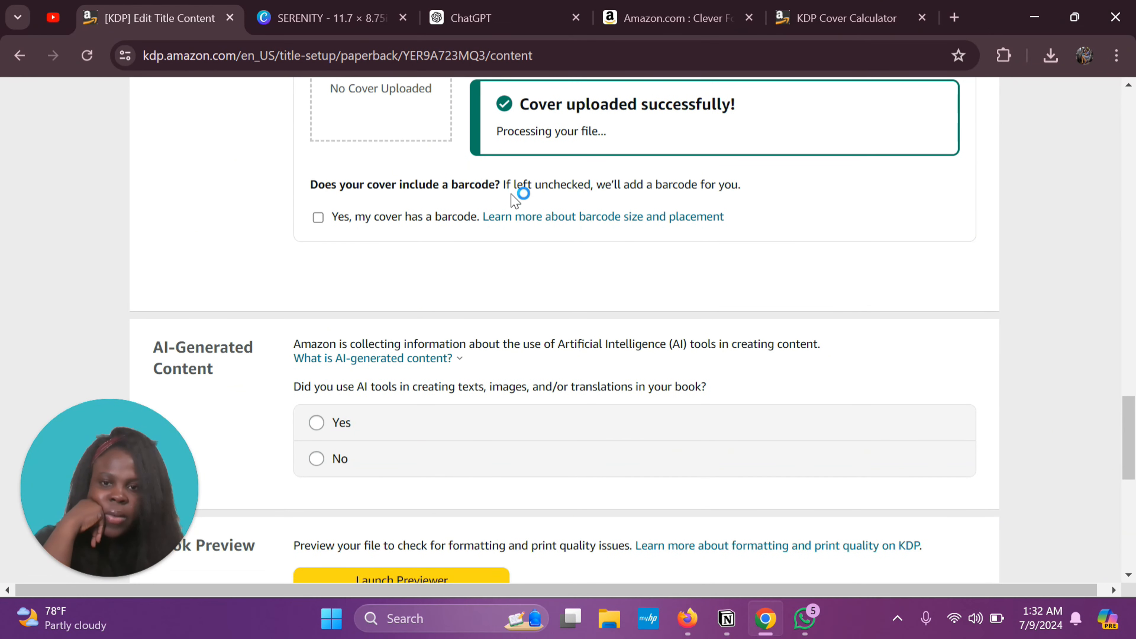
scroll(375, 363, "down", 2)
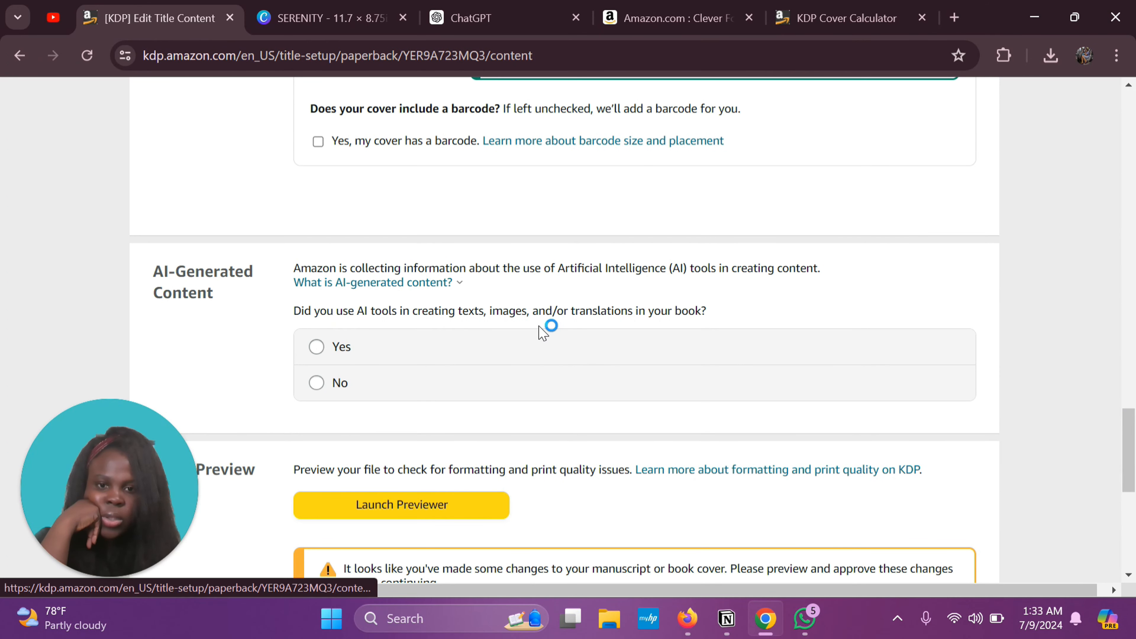
left_click(547, 350)
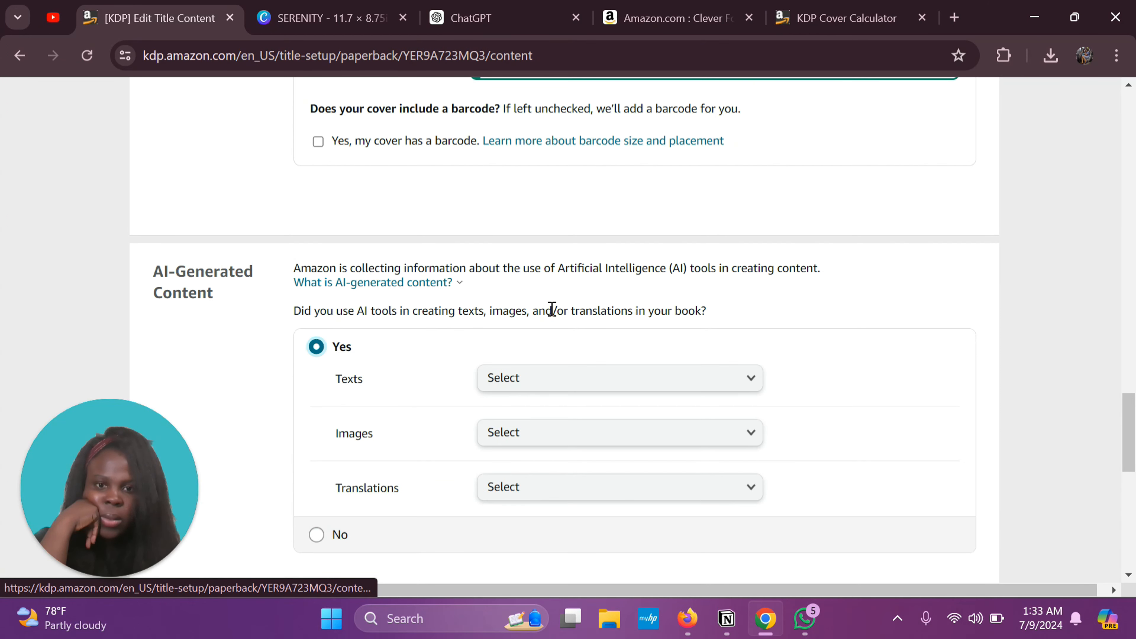
left_click(316, 347)
left_click(316, 534)
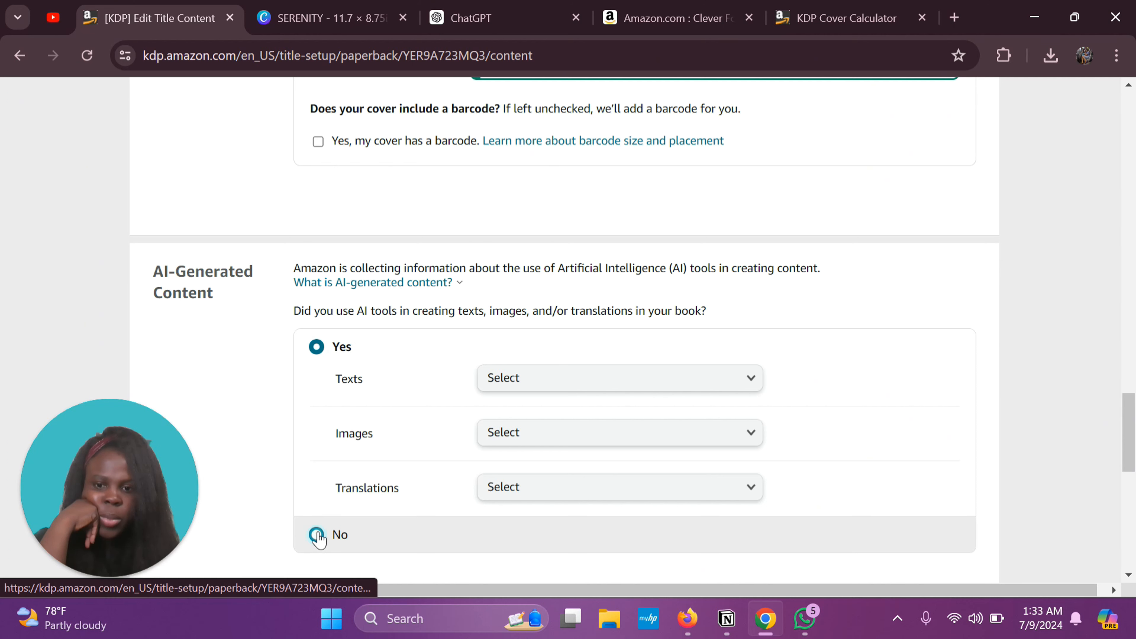
Launch the print previewer for the uploaded manuscript and cover, continuing despite the small browser window.
scroll(322, 535, "down", 3)
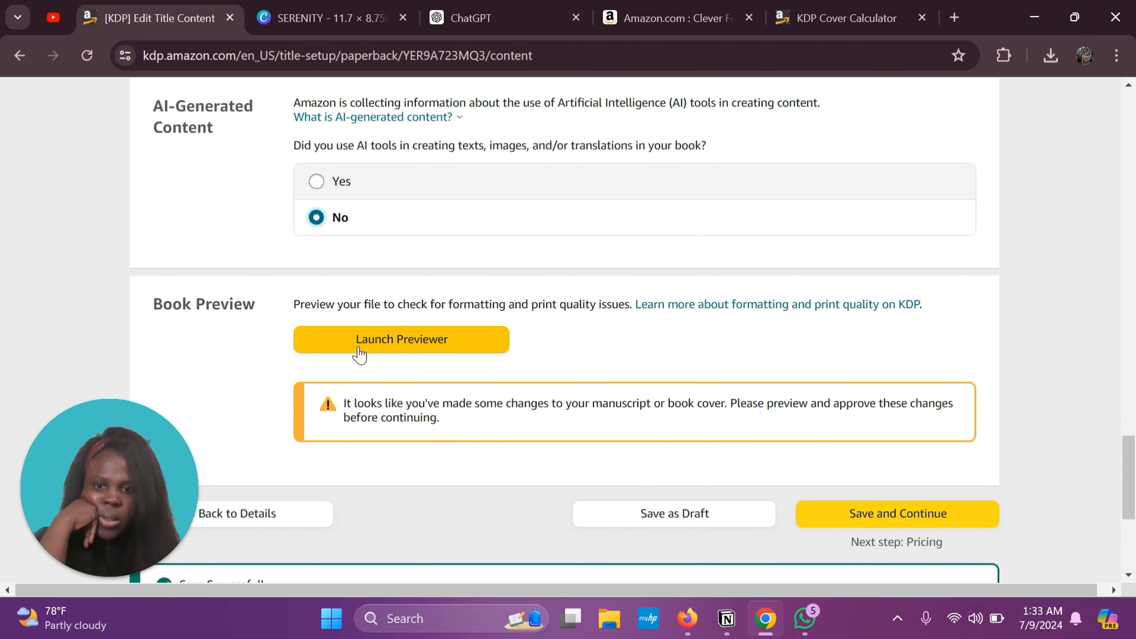
left_click(359, 353)
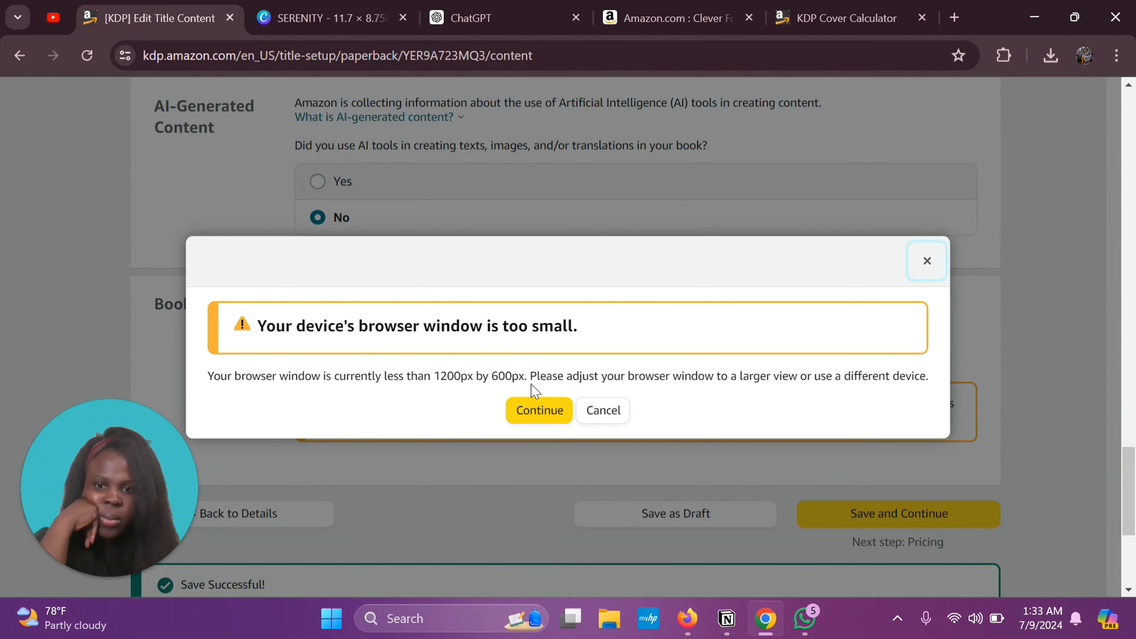
left_click(531, 417)
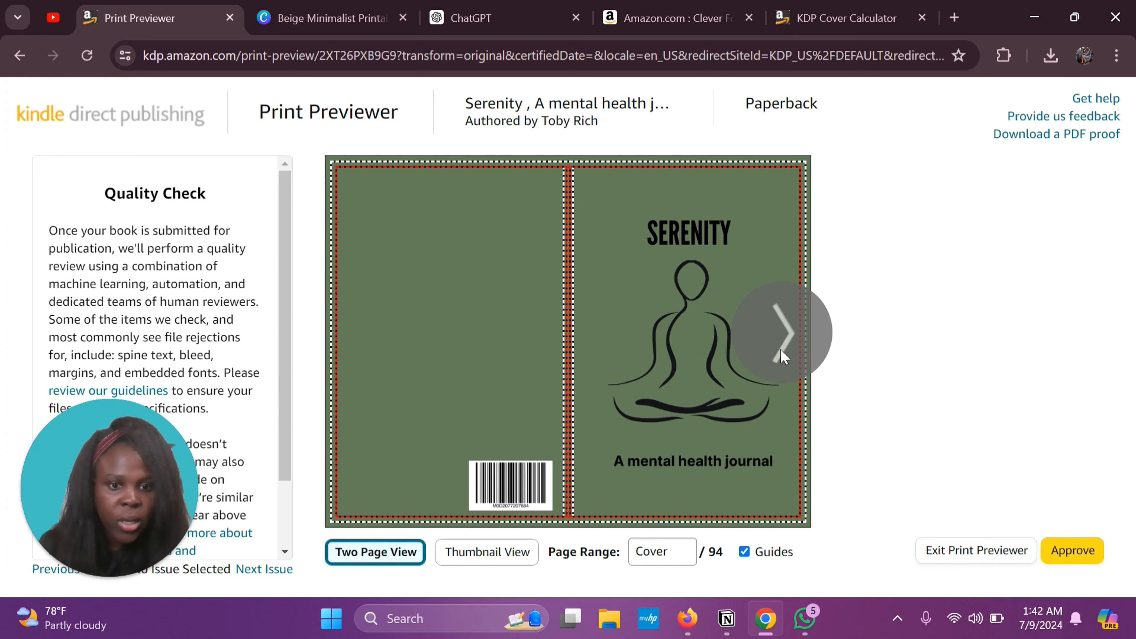
Page forward and back through the print preview to check the cover and Daily Journal pages against the guides.
left_click(782, 357)
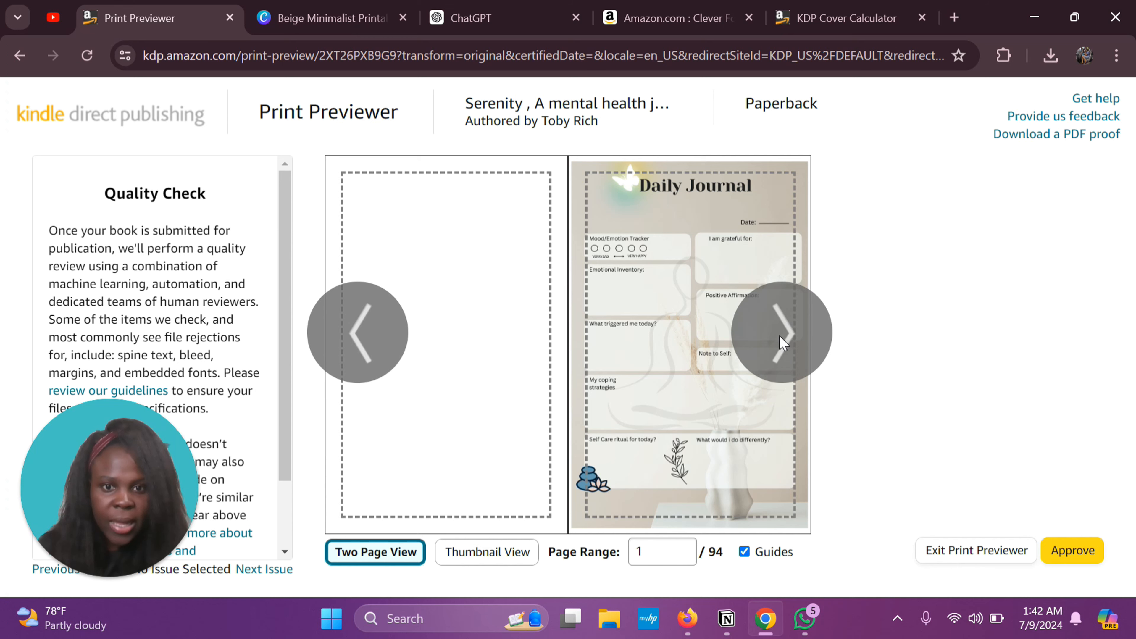
left_click(782, 336)
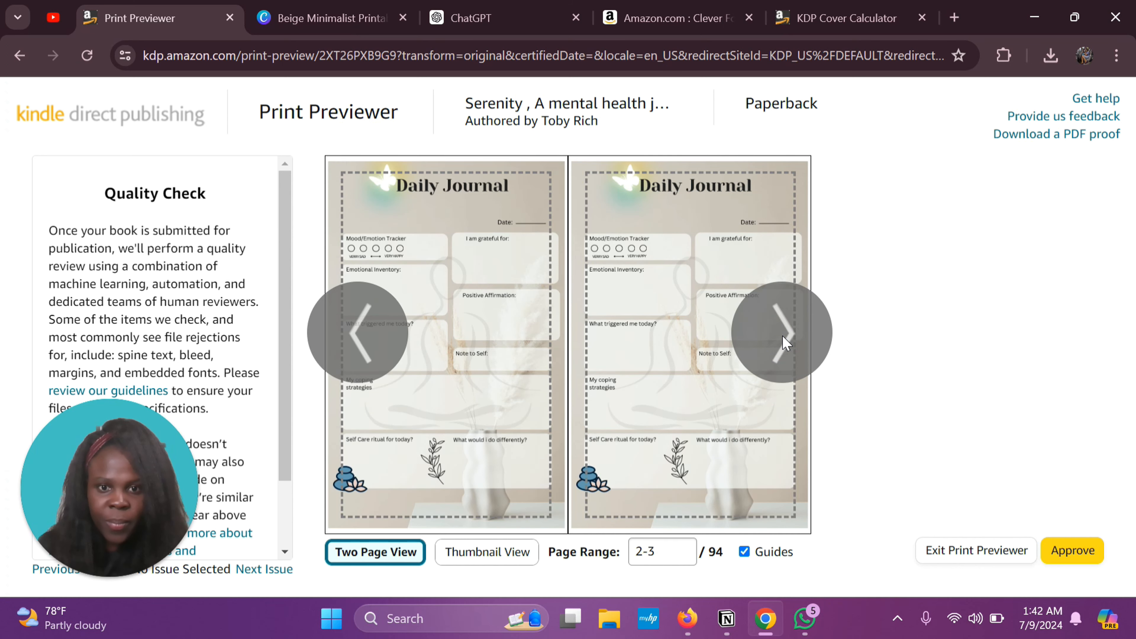
left_click(782, 335)
left_click(390, 353)
left_click(390, 353)
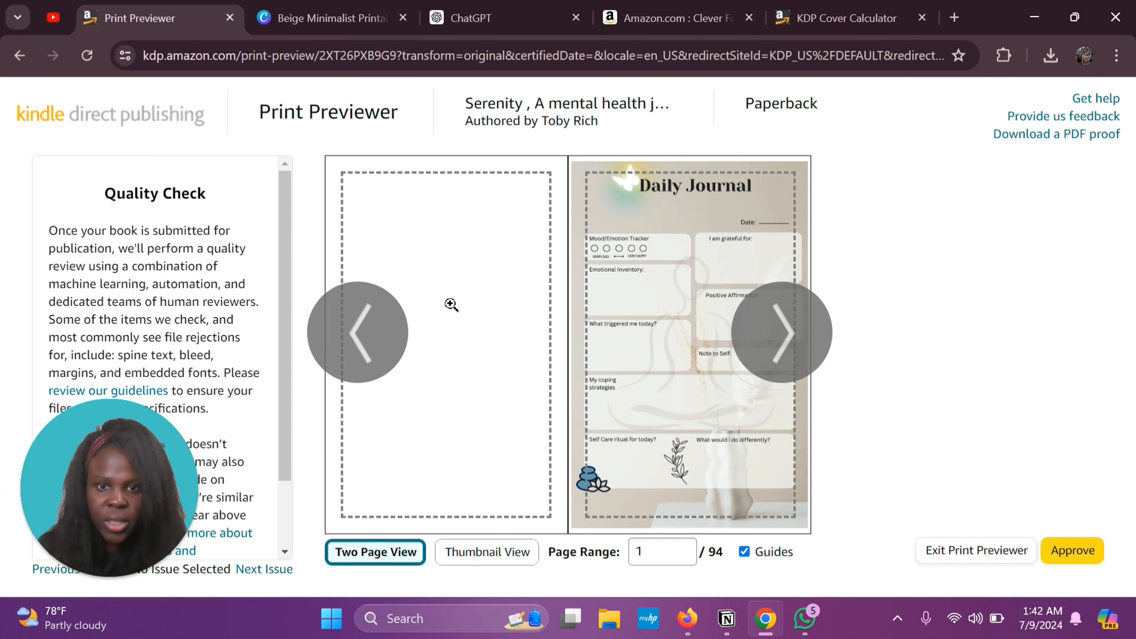
left_click(785, 348)
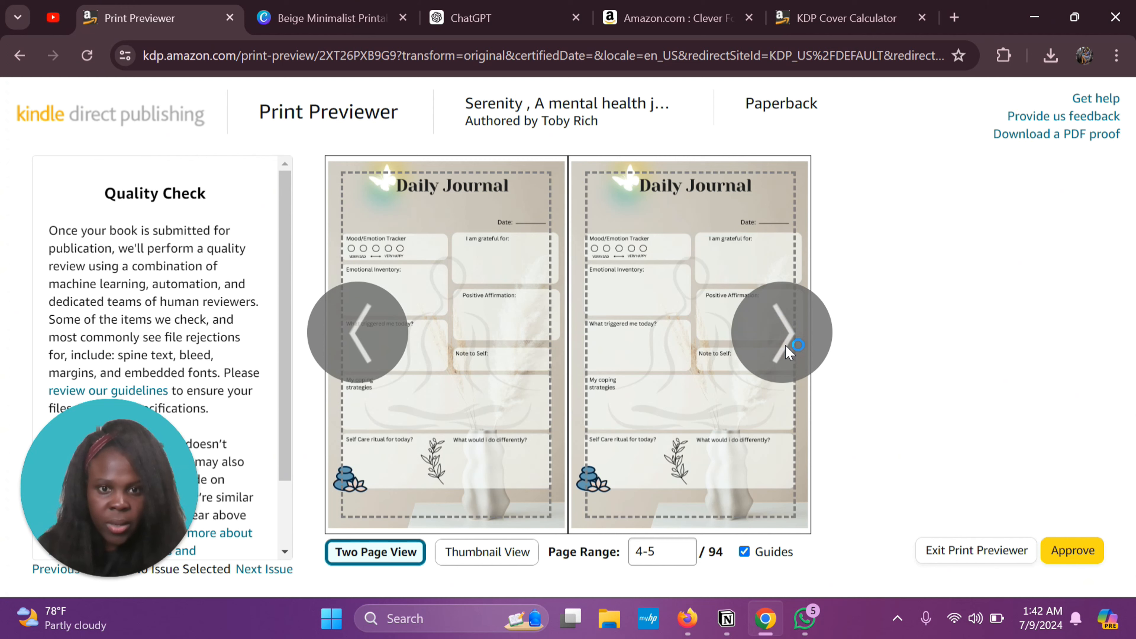
left_click(786, 346)
left_click(786, 346)
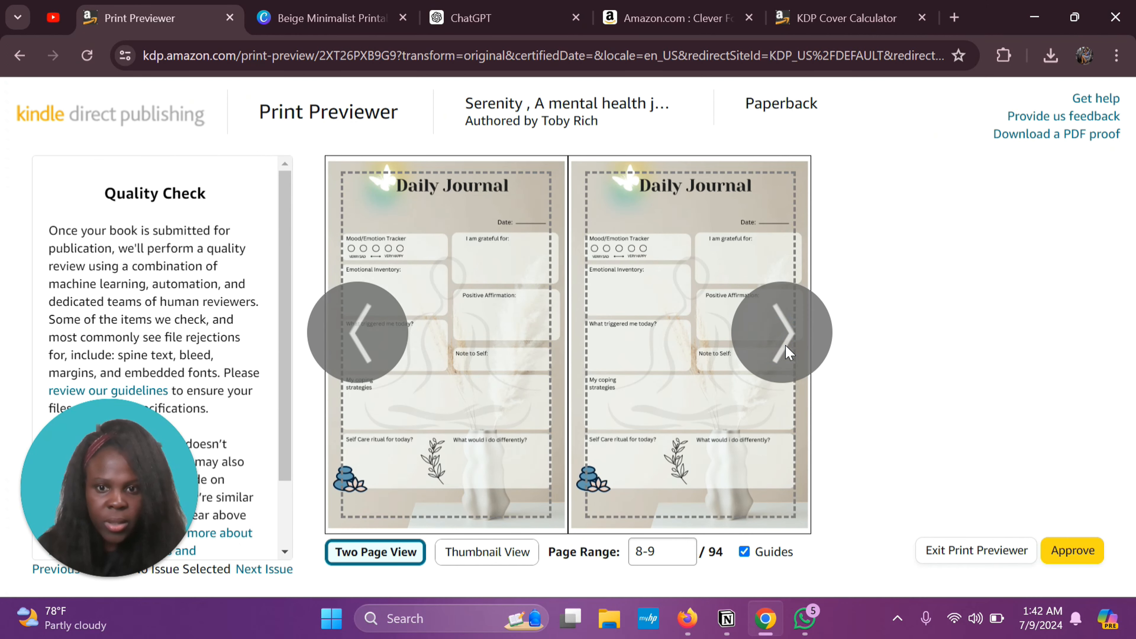
left_click(386, 338)
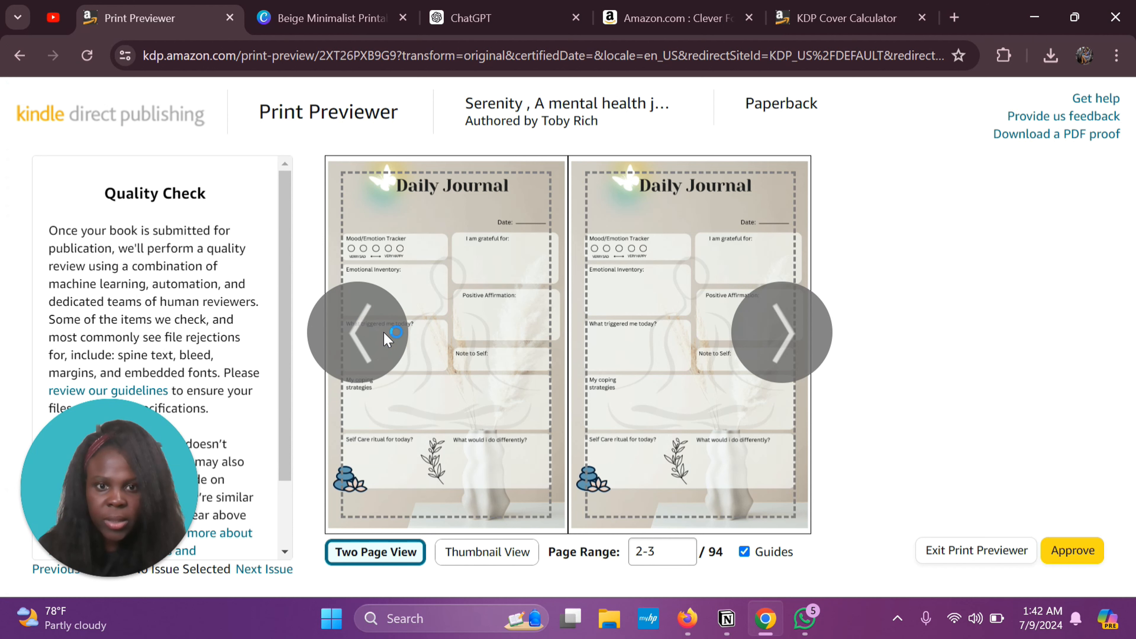
left_click(386, 339)
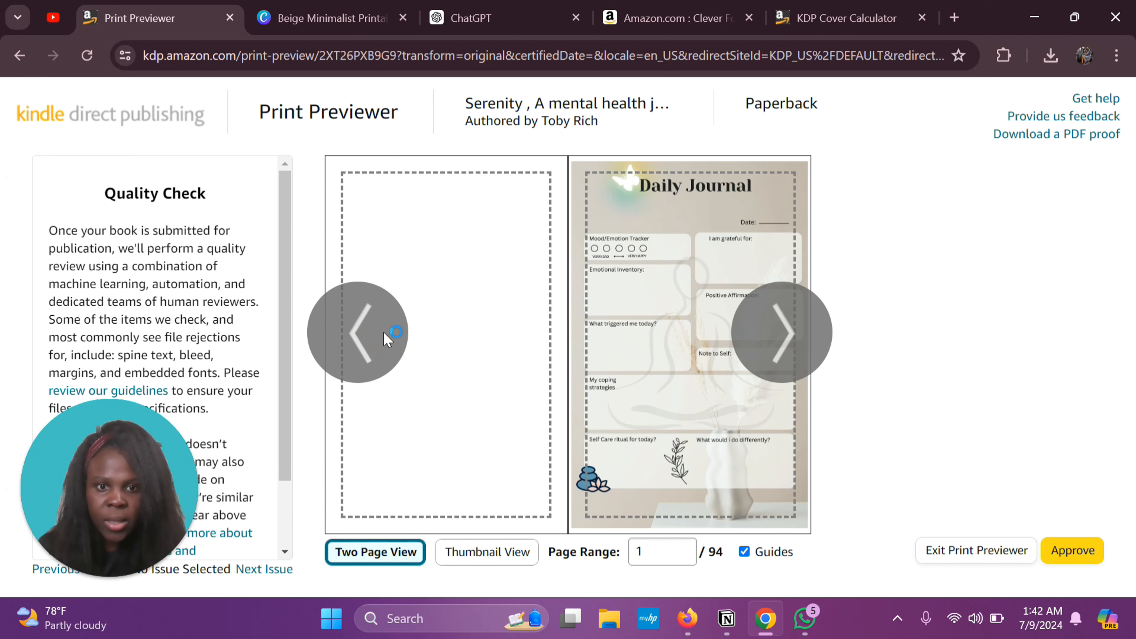
Approve the print preview and return to the paperback content page.
left_click(1073, 561)
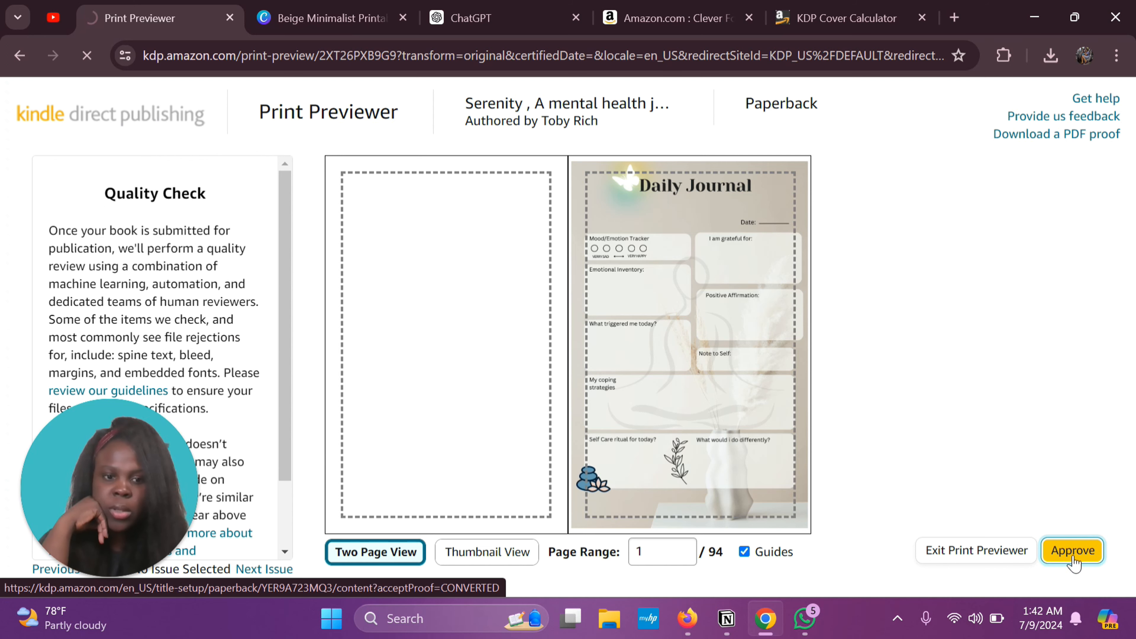
scroll(943, 452, "down", 4)
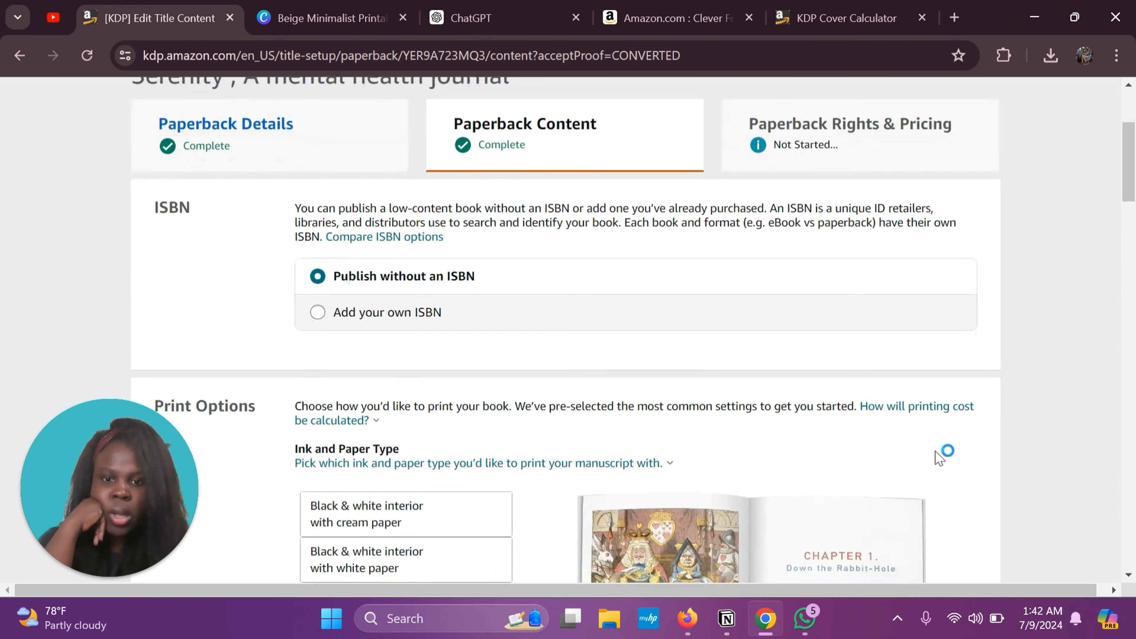
Save the completed paperback content page and continue to the rights and pricing stage.
scroll(940, 457, "down", 12)
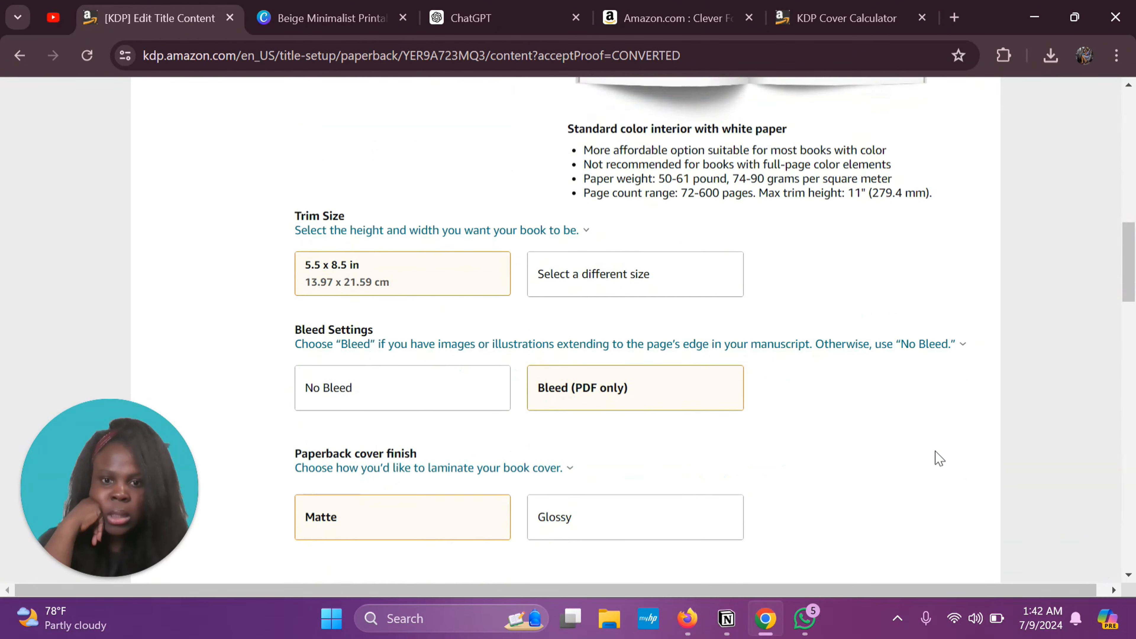
scroll(939, 458, "down", 15)
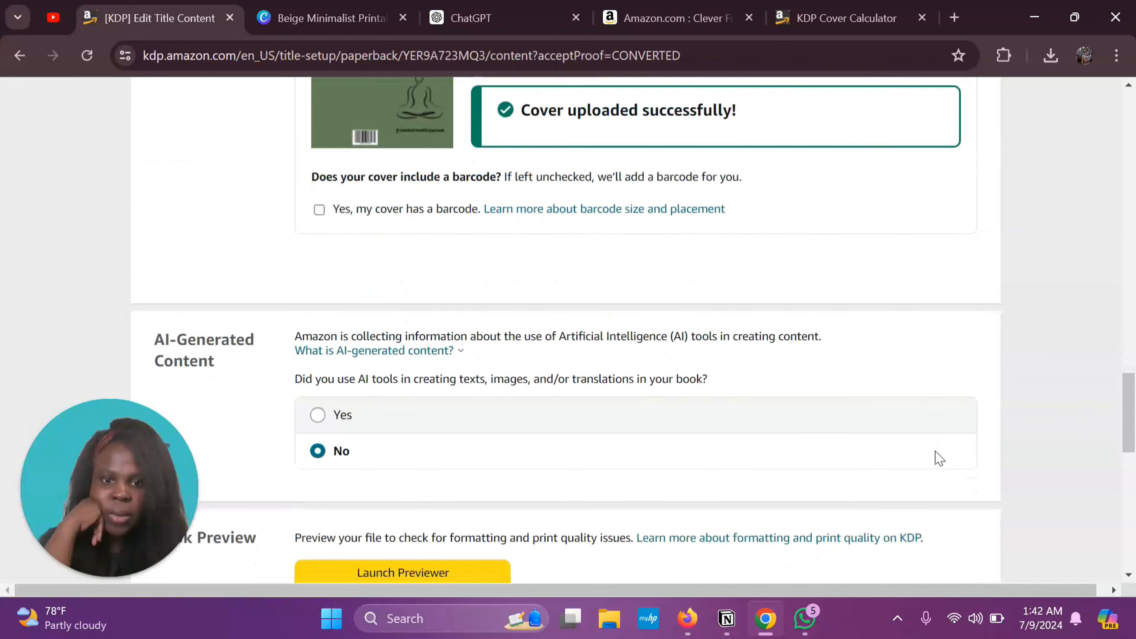
scroll(939, 458, "down", 8)
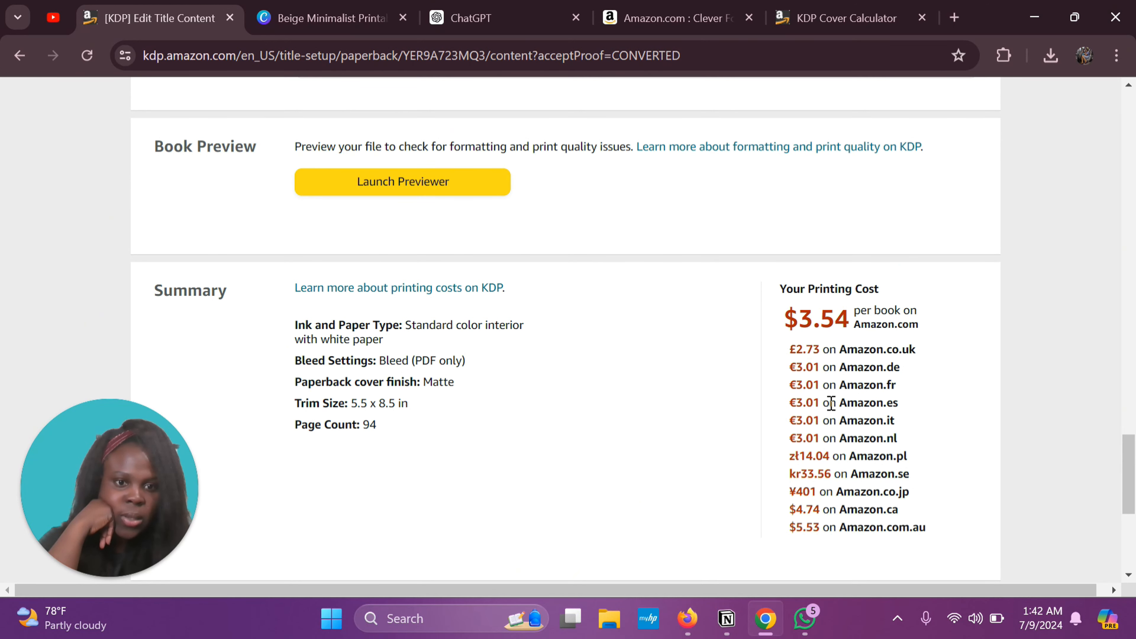
scroll(859, 388, "down", 5)
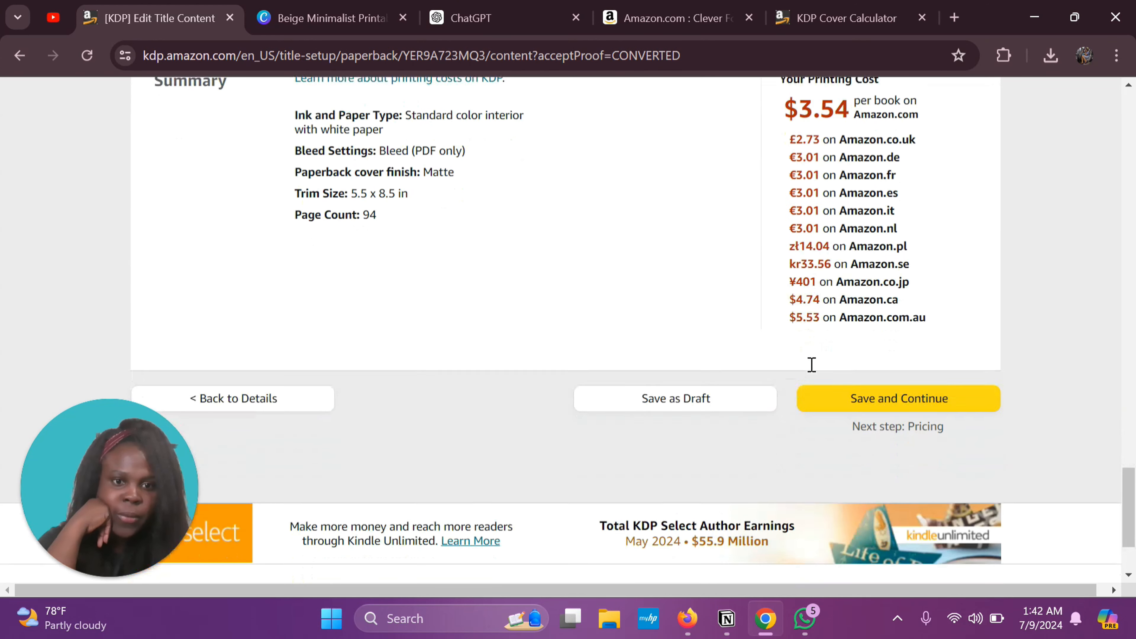
left_click(872, 401)
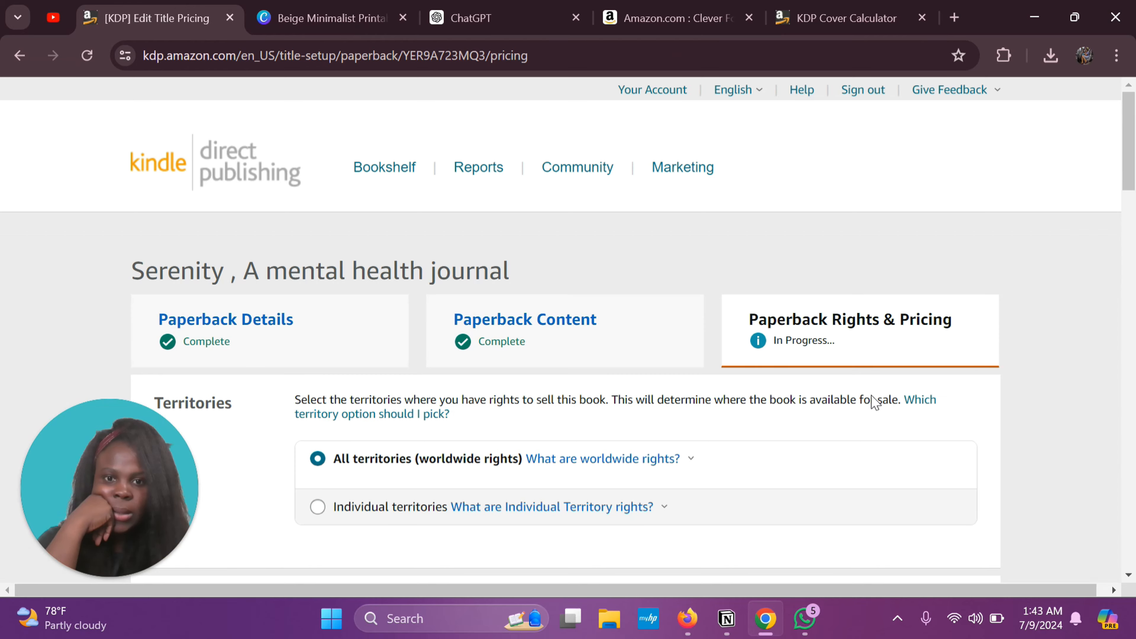
Check the price of the competing Clever Fox Self-Care Journal on Amazon and return to the list price section.
scroll(684, 444, "down", 6)
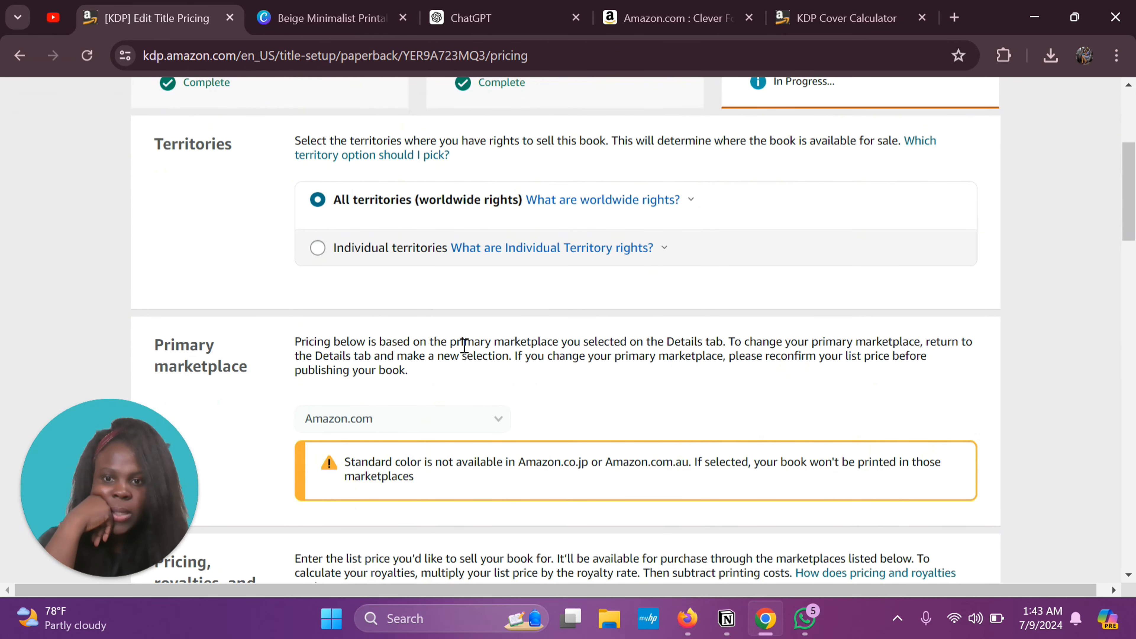
scroll(453, 371, "down", 5)
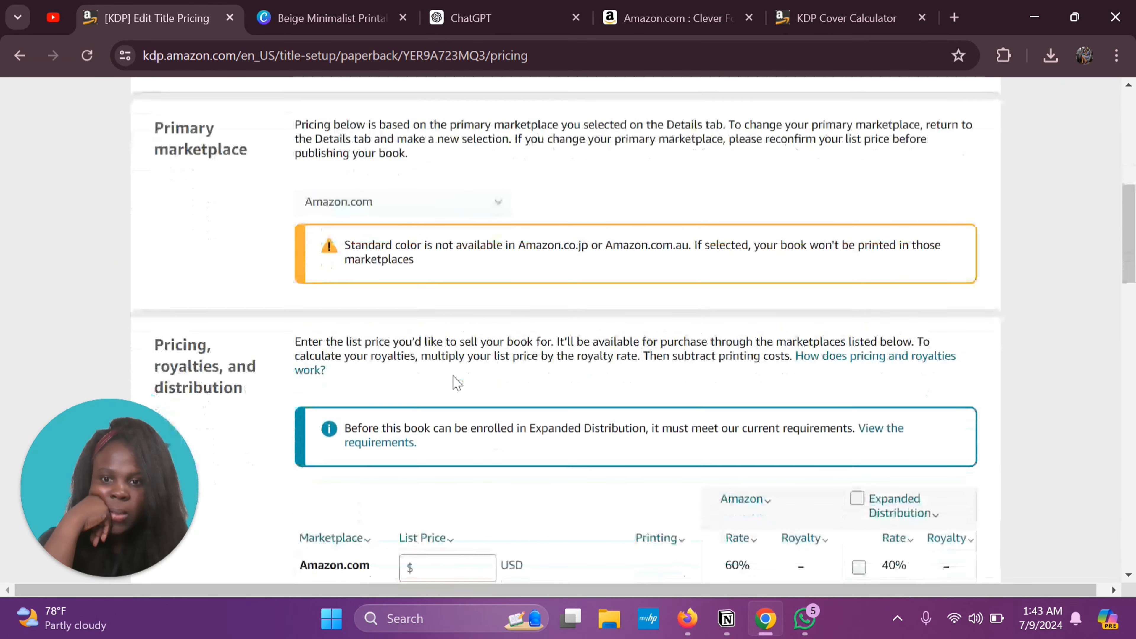
scroll(456, 382, "down", 1)
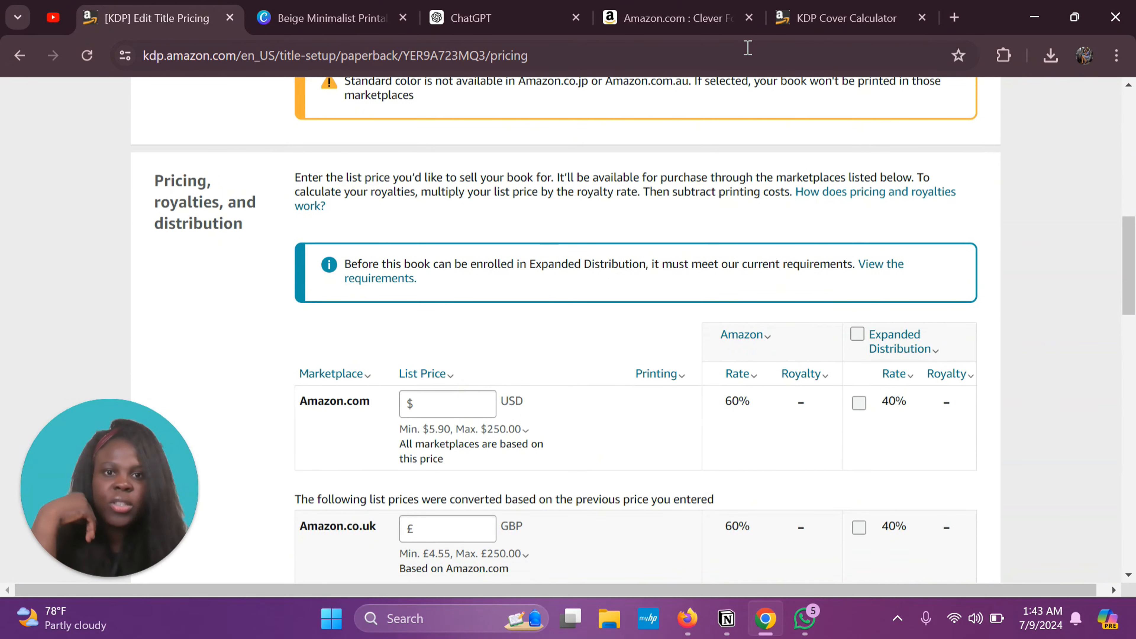
left_click(696, 20)
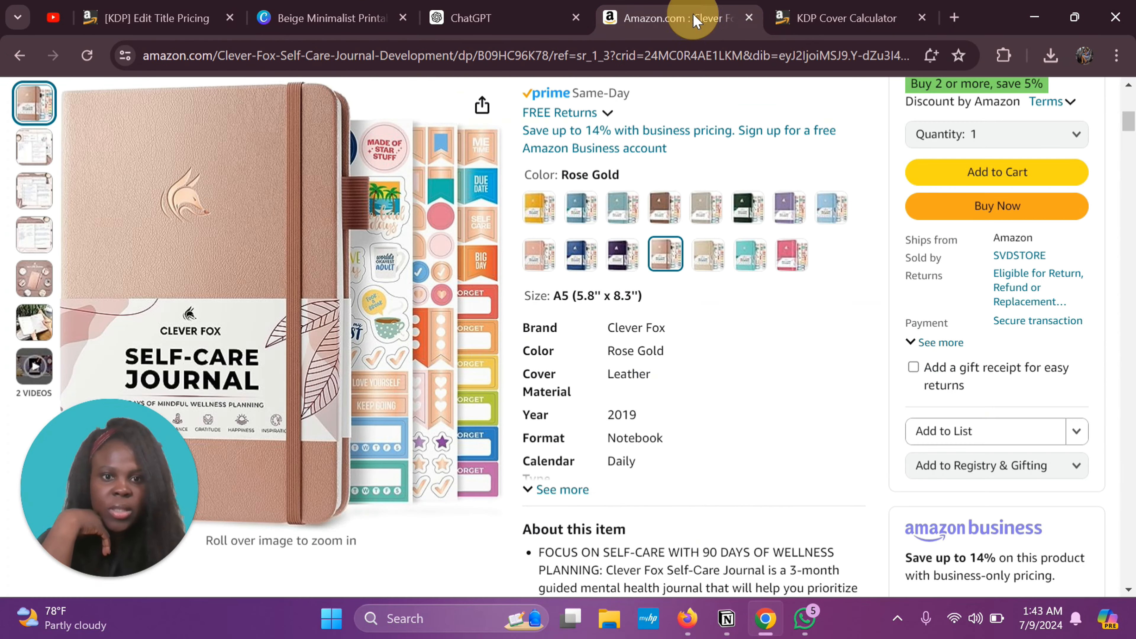
scroll(689, 358, "up", 5)
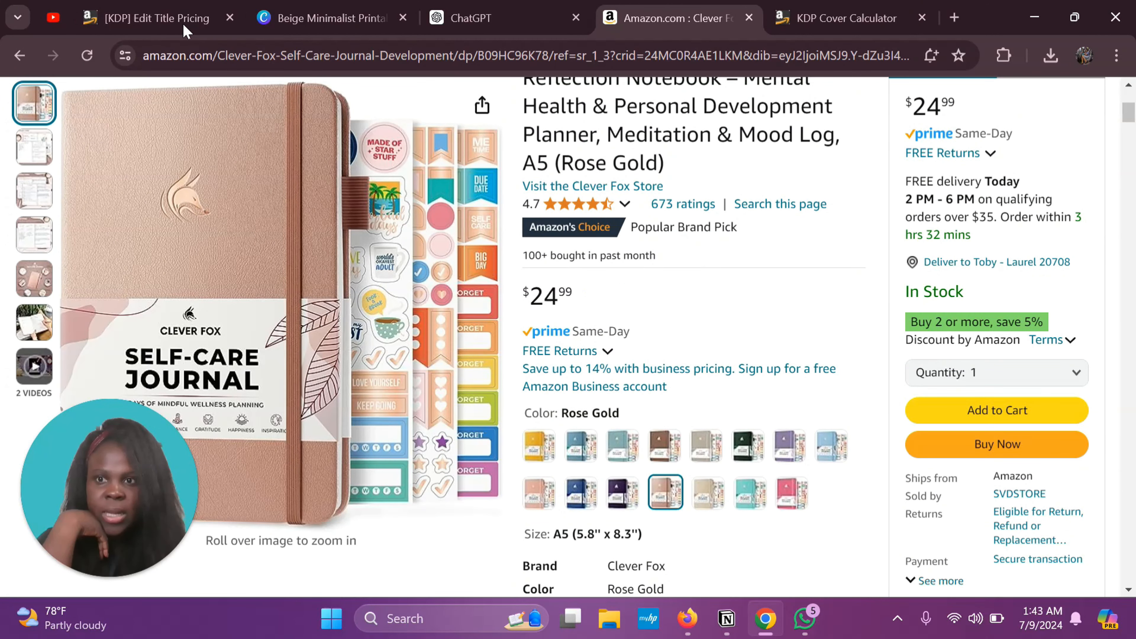
left_click(175, 18)
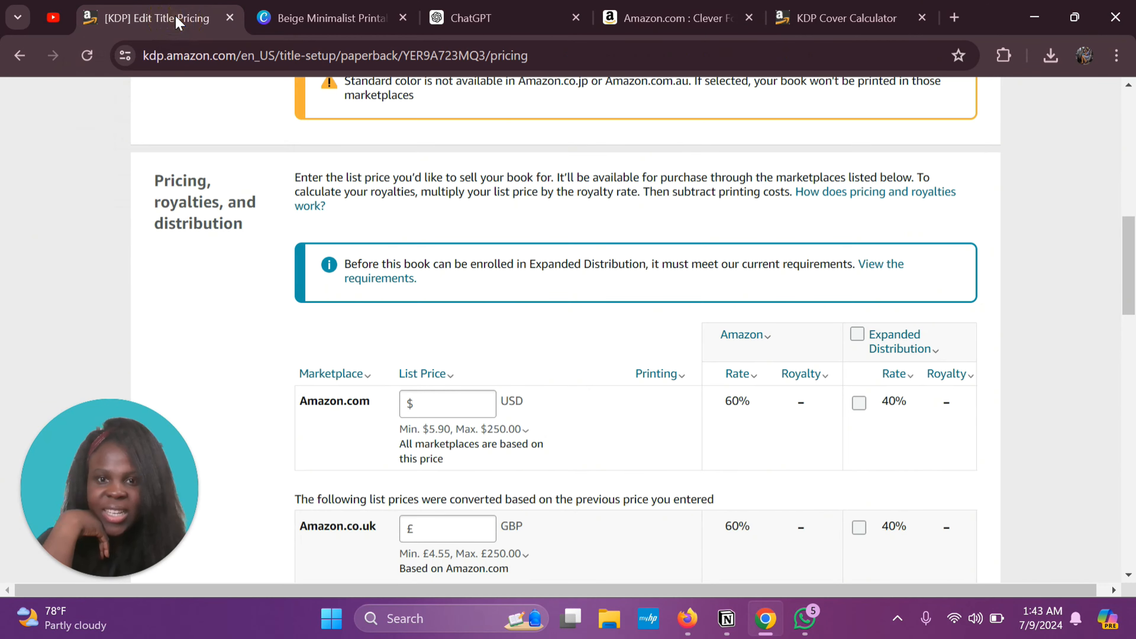
Set the Amazon.com list price to $20 and consult the explanation of the royalty rate.
left_click(463, 404)
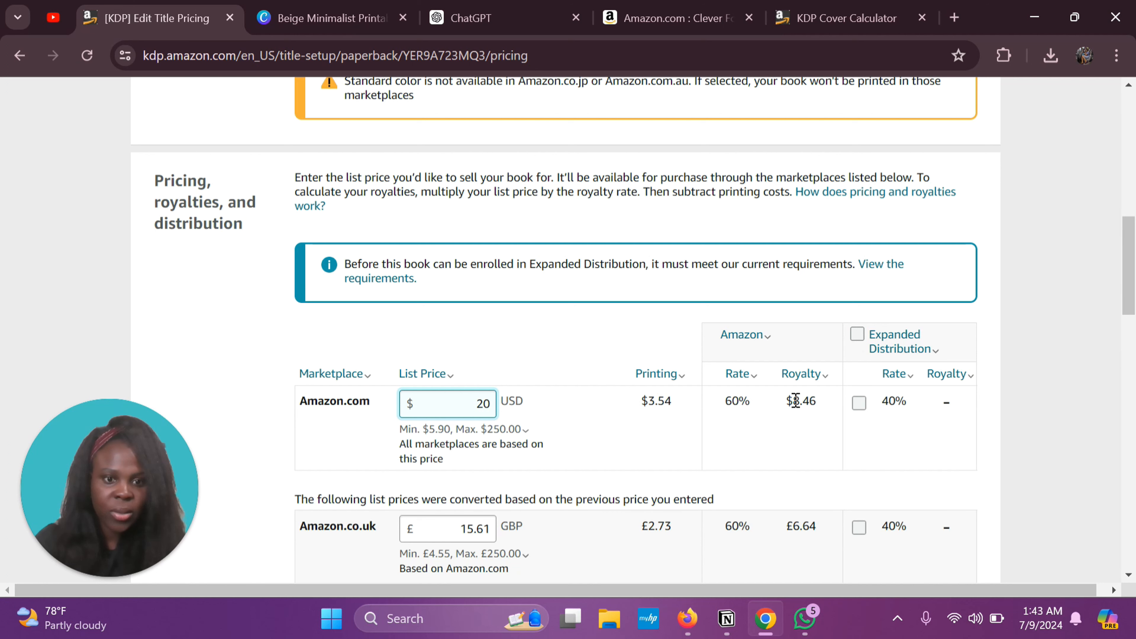
left_click(815, 376)
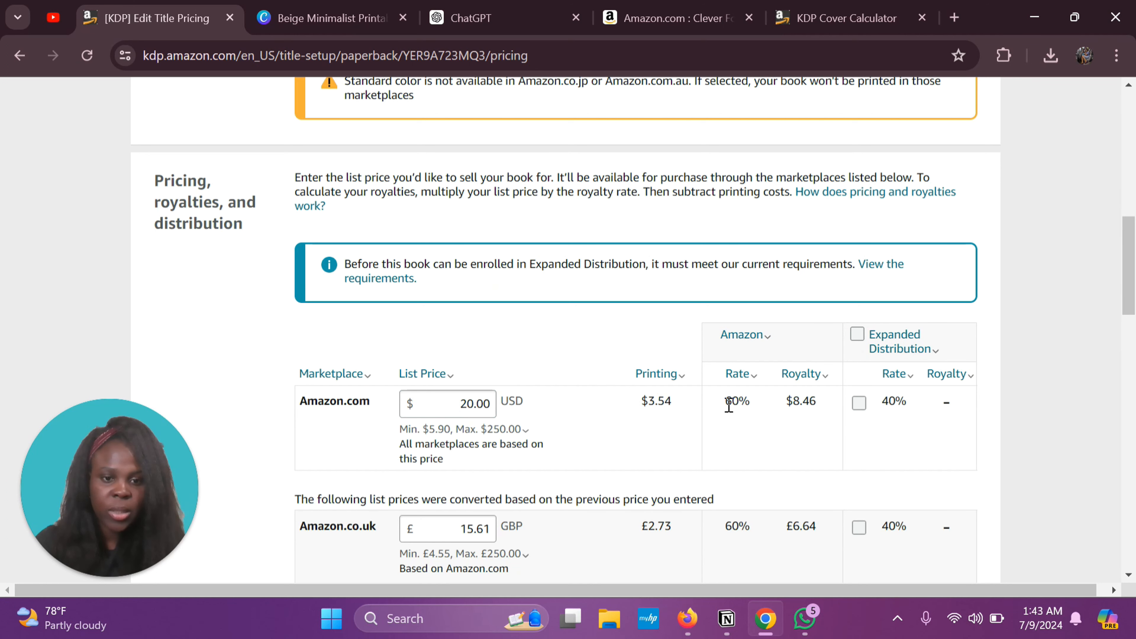
left_click(741, 380)
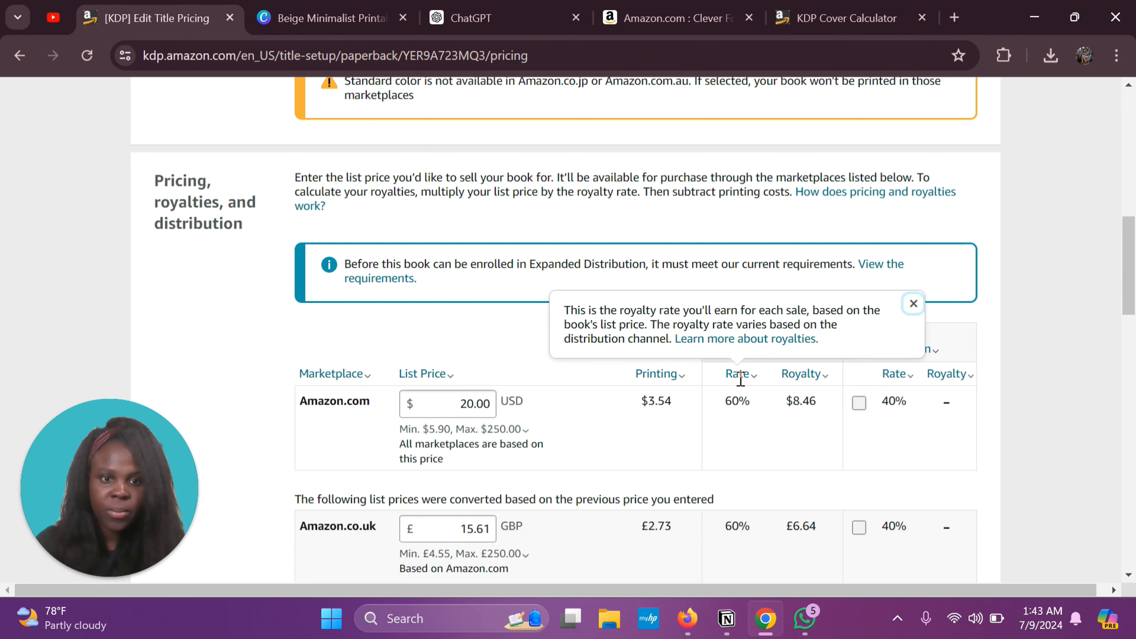
left_click(767, 381)
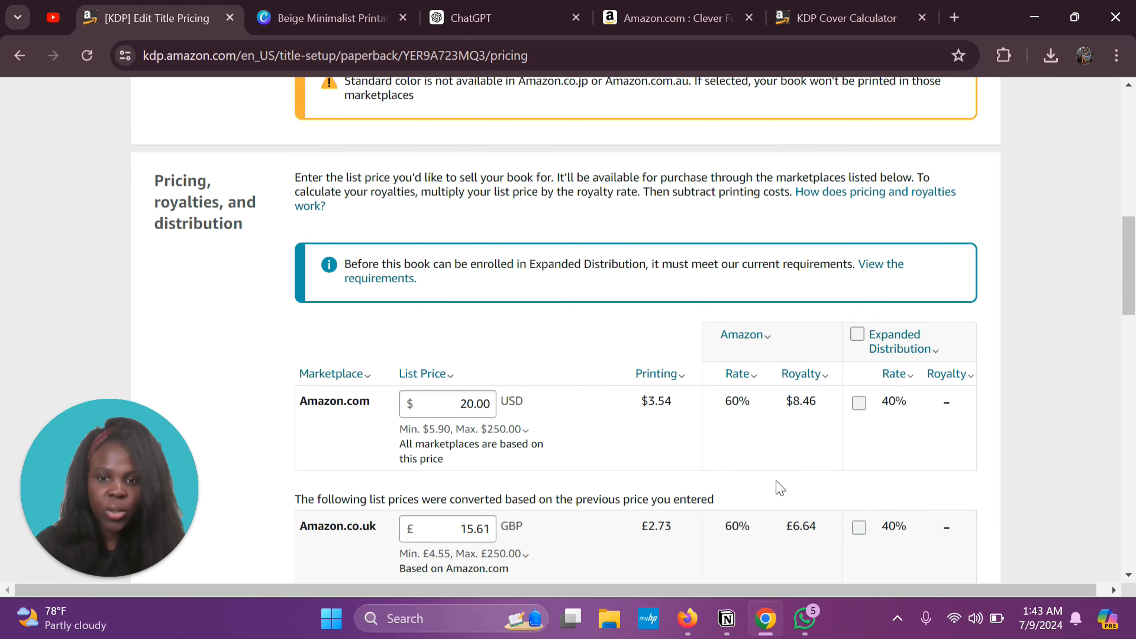
Review the converted marketplace prices and save the paperback as a draft.
scroll(482, 425, "down", 15)
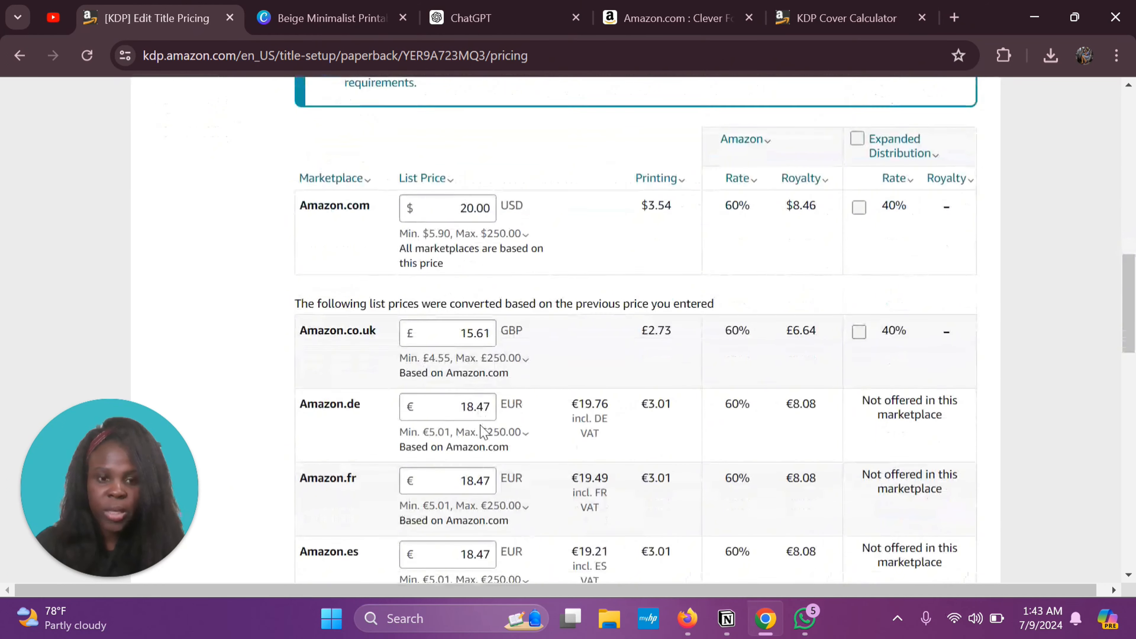
scroll(485, 429, "down", 1)
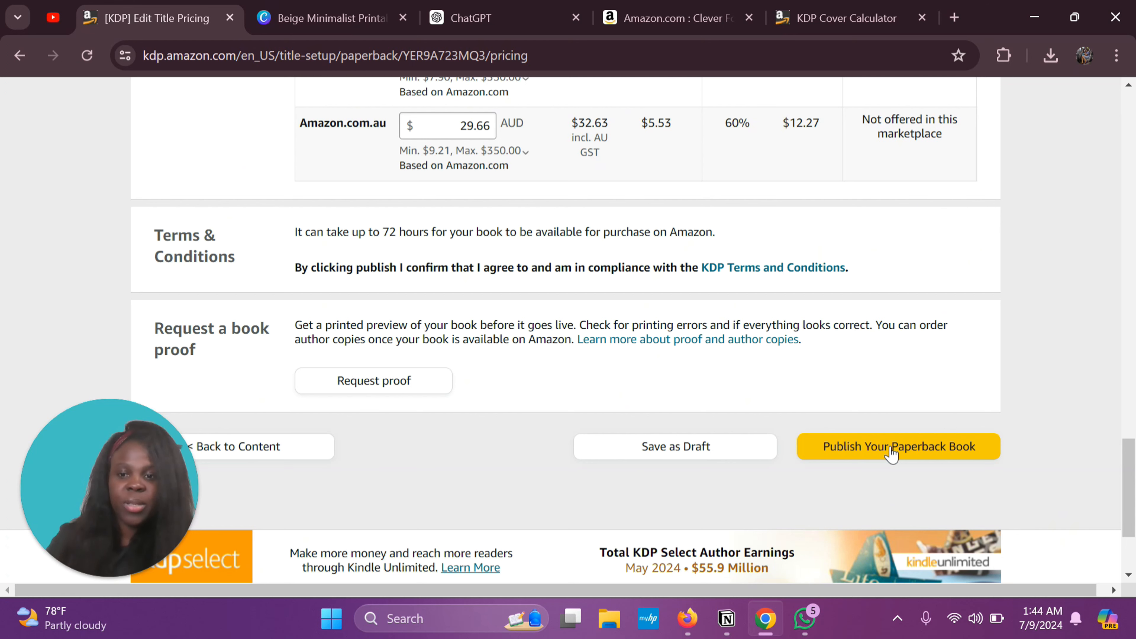
left_click(700, 461)
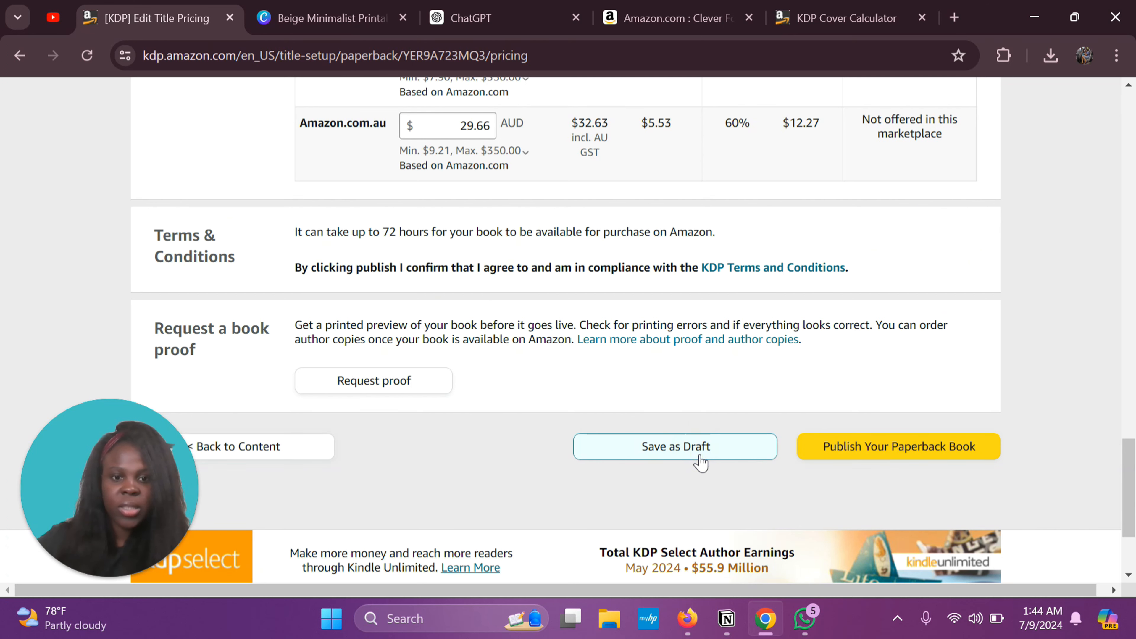